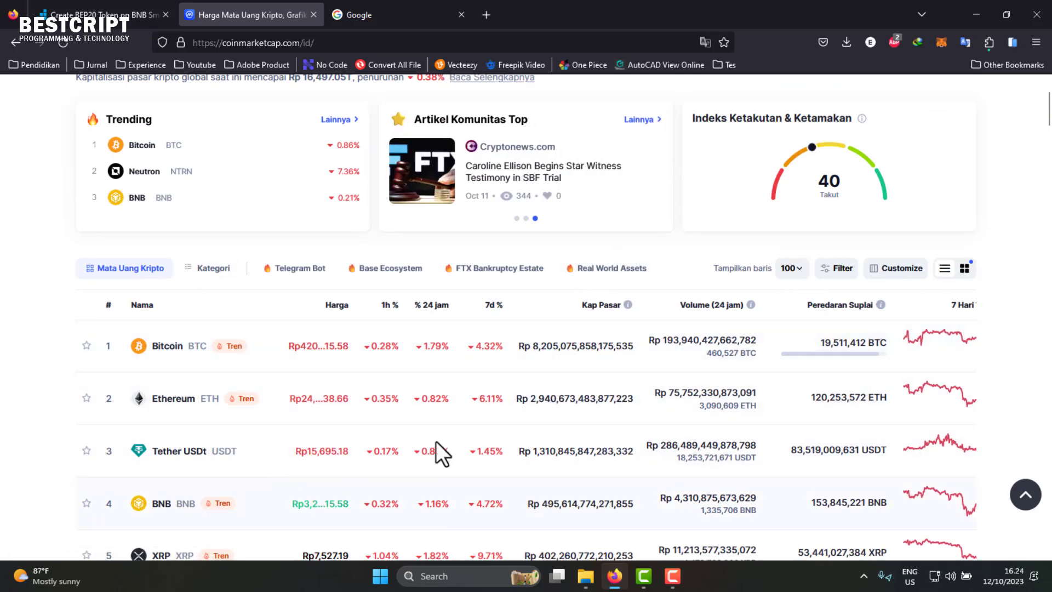
- Open the BBRI company profile from the Saham Teraktif table
scroll(219, 274, "up", 3)
scroll(306, 407, "down", 3)
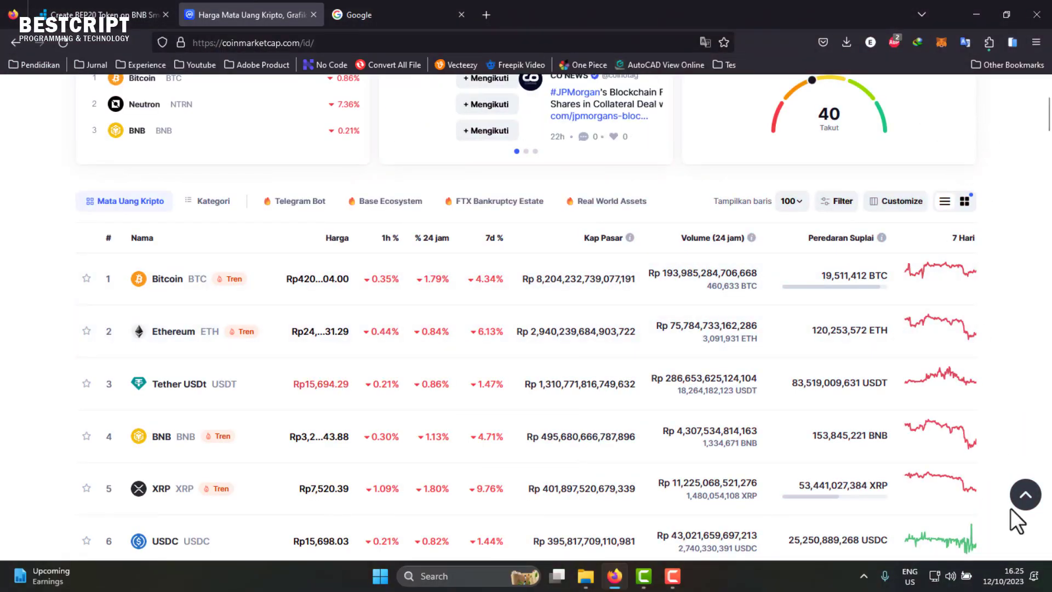
scroll(374, 382, "down", 3)
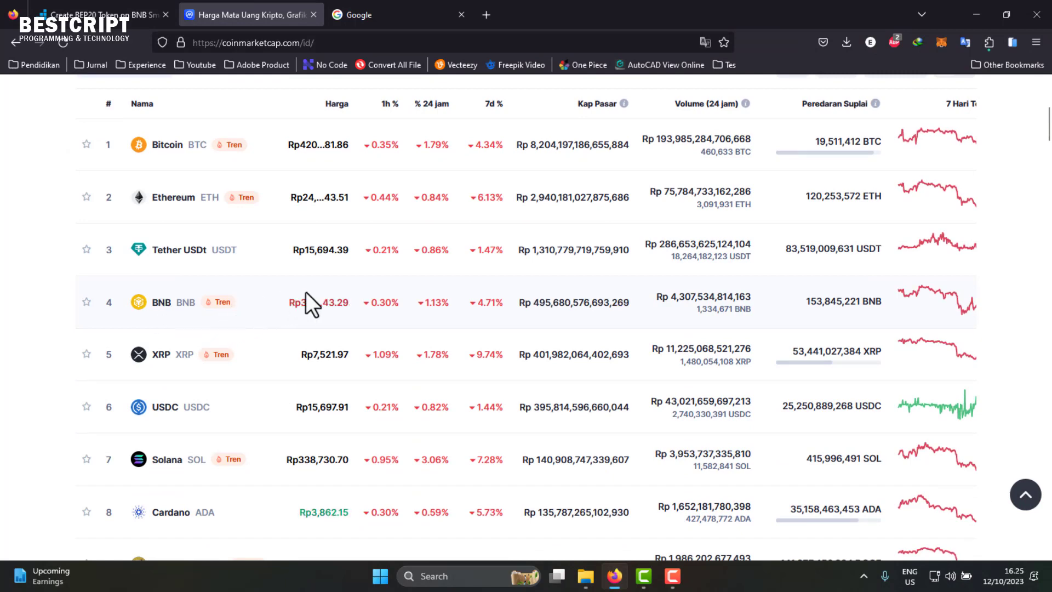
scroll(306, 293, "up", 3)
scroll(304, 298, "down", 3)
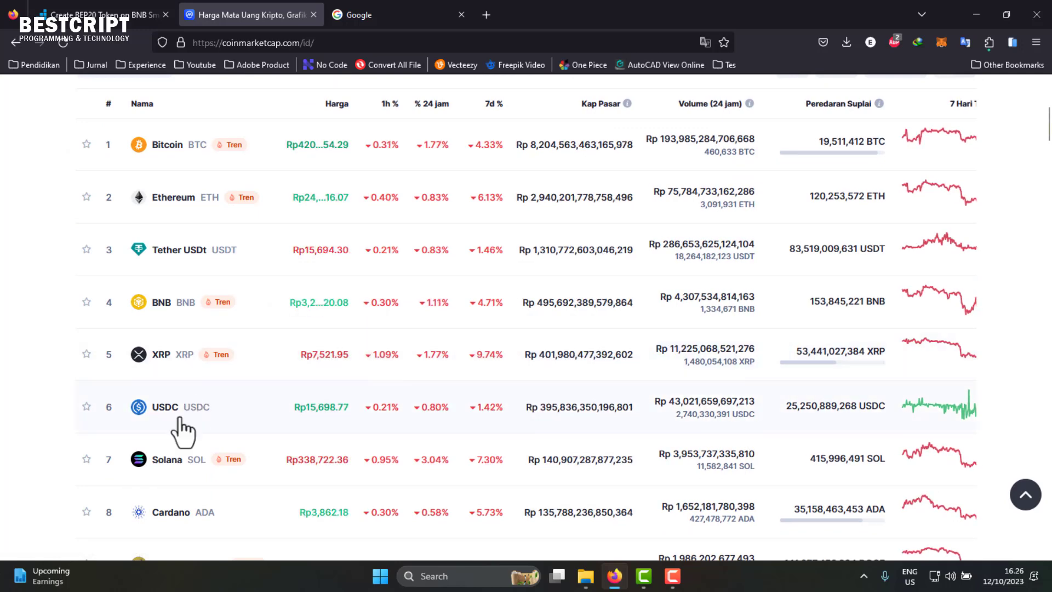
scroll(211, 397, "up", 4)
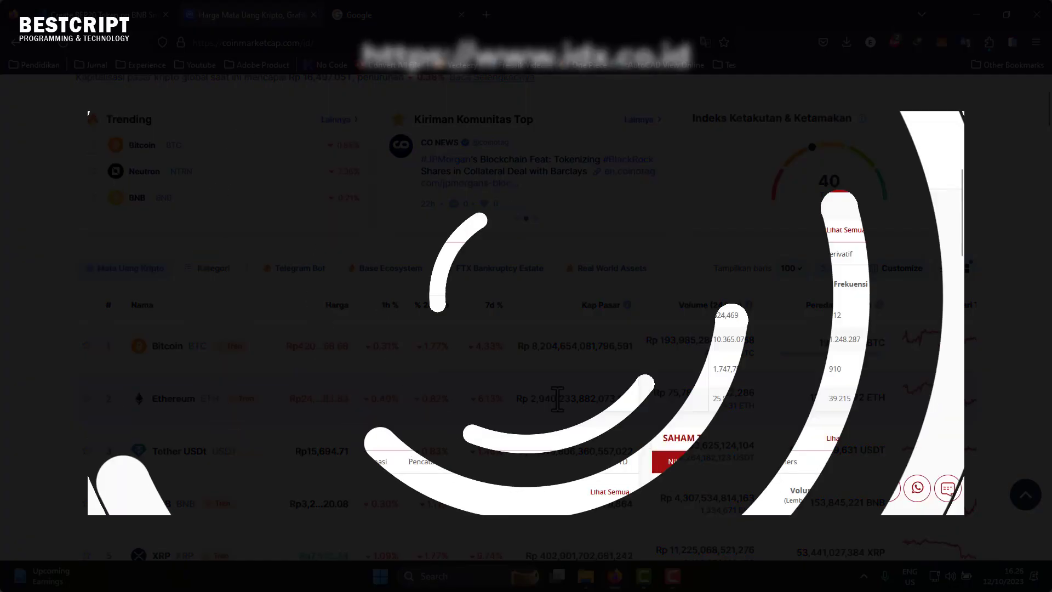
scroll(755, 329, "down", 4)
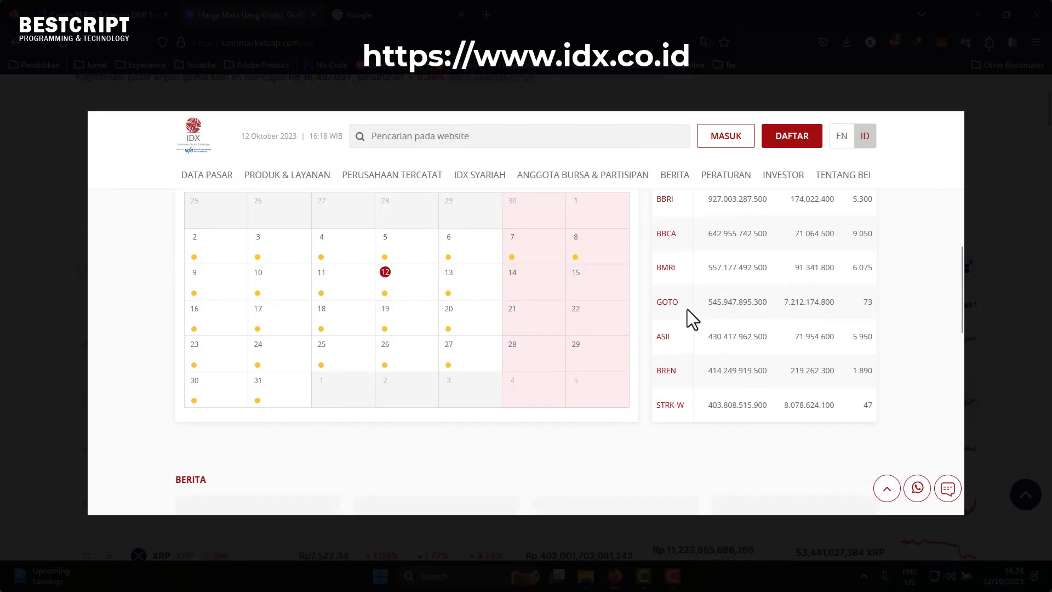
scroll(666, 239, "up", 2)
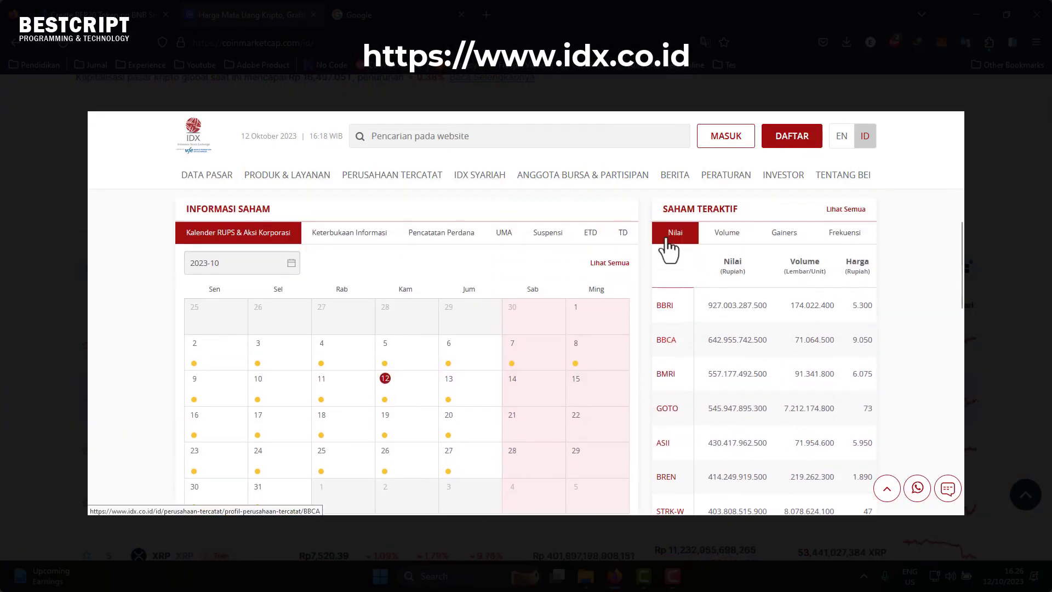
left_click(665, 317)
- Show BBRI's share listing information under Pencatatan Saham
scroll(365, 361, "down", 5)
scroll(367, 363, "down", 4)
scroll(365, 351, "up", 9)
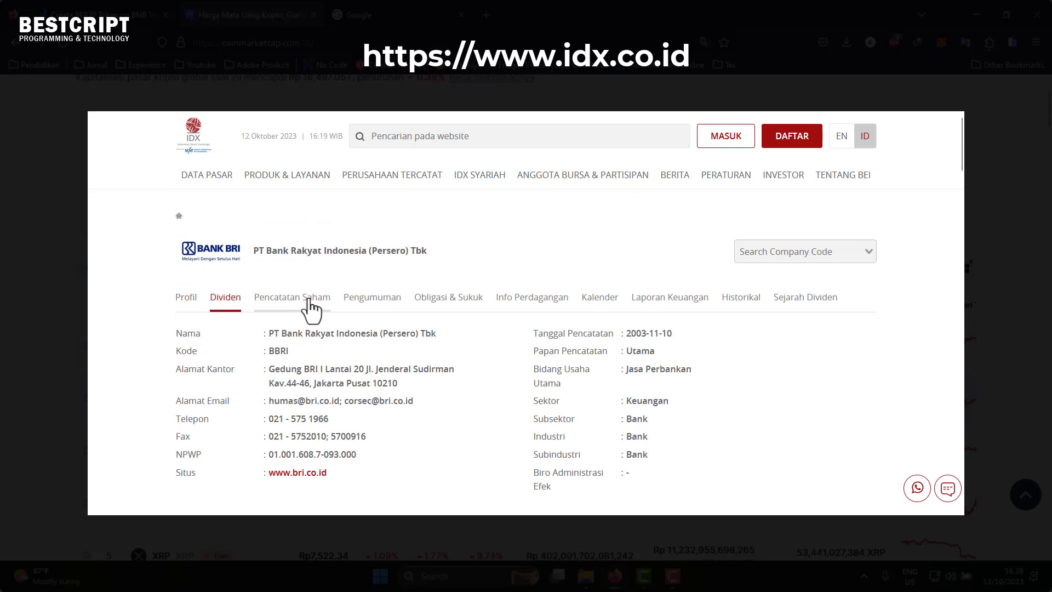
left_click(316, 306)
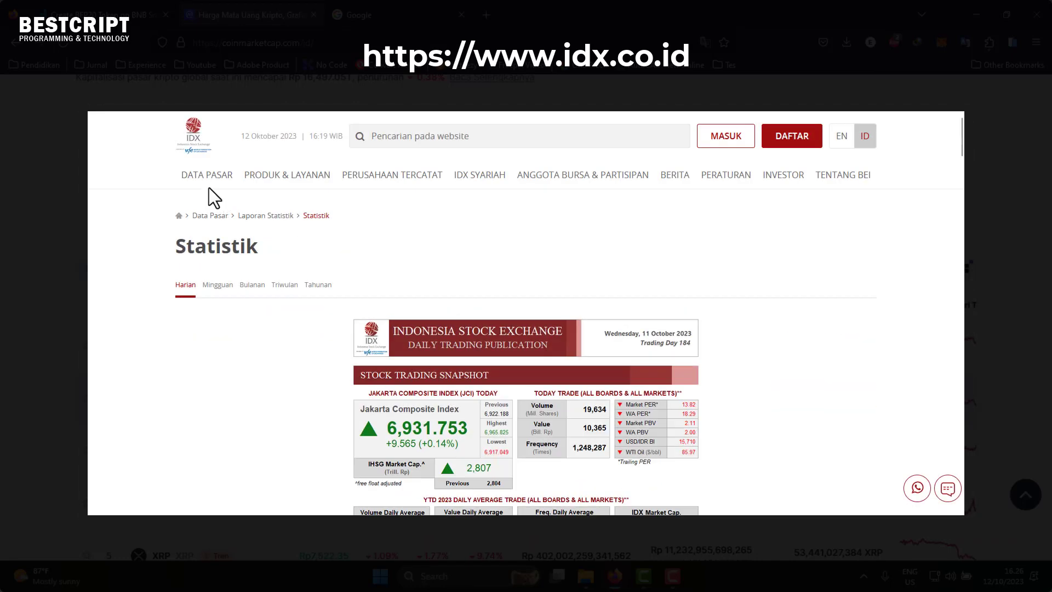
- Browse the daily trading data on the Statistik page
scroll(539, 367, "down", 4)
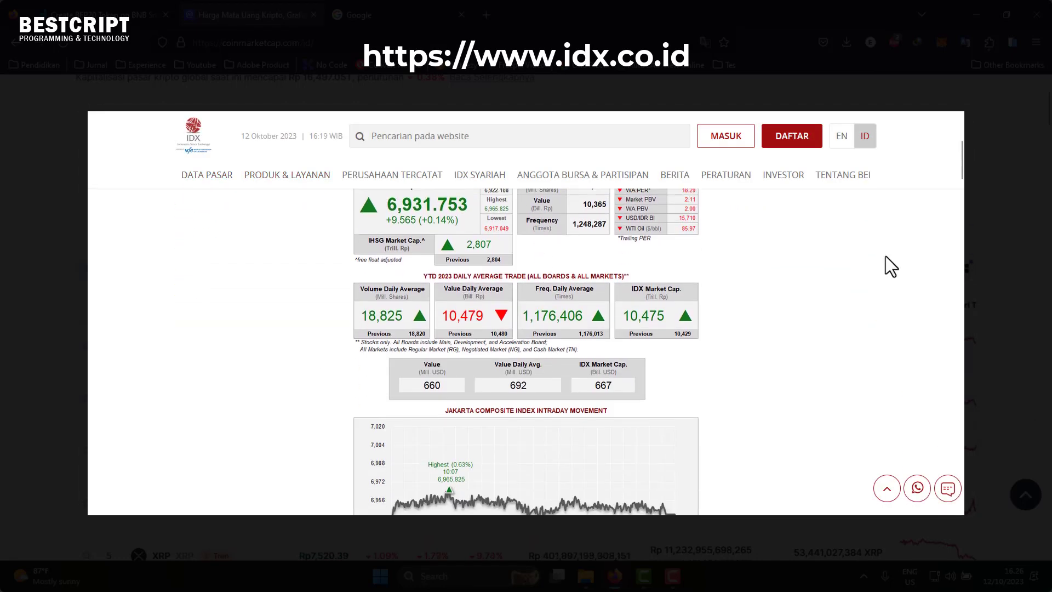
left_click_drag(961, 177, 962, 222)
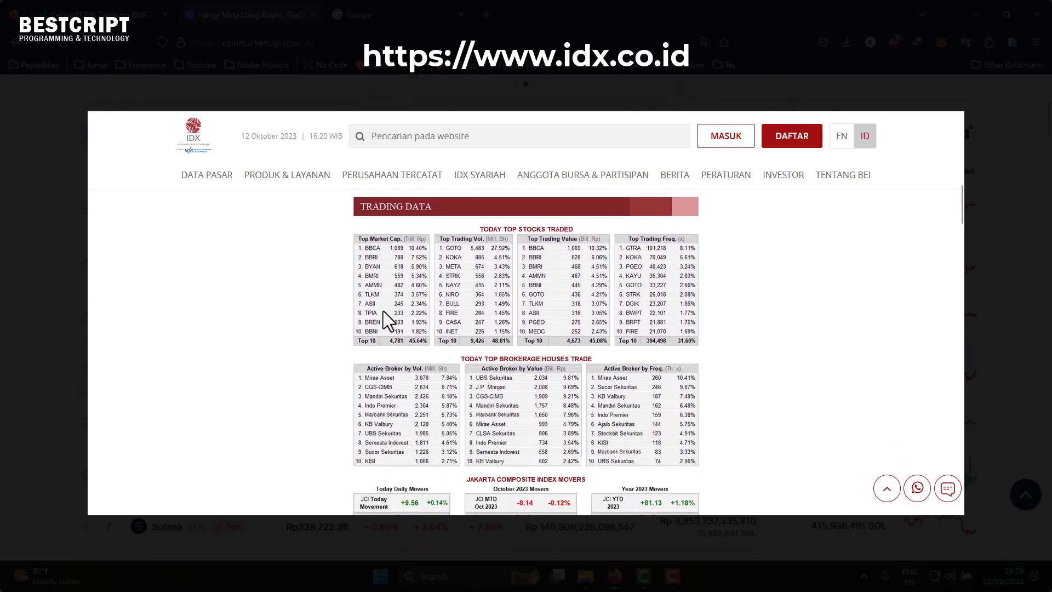
scroll(542, 342, "down", 4)
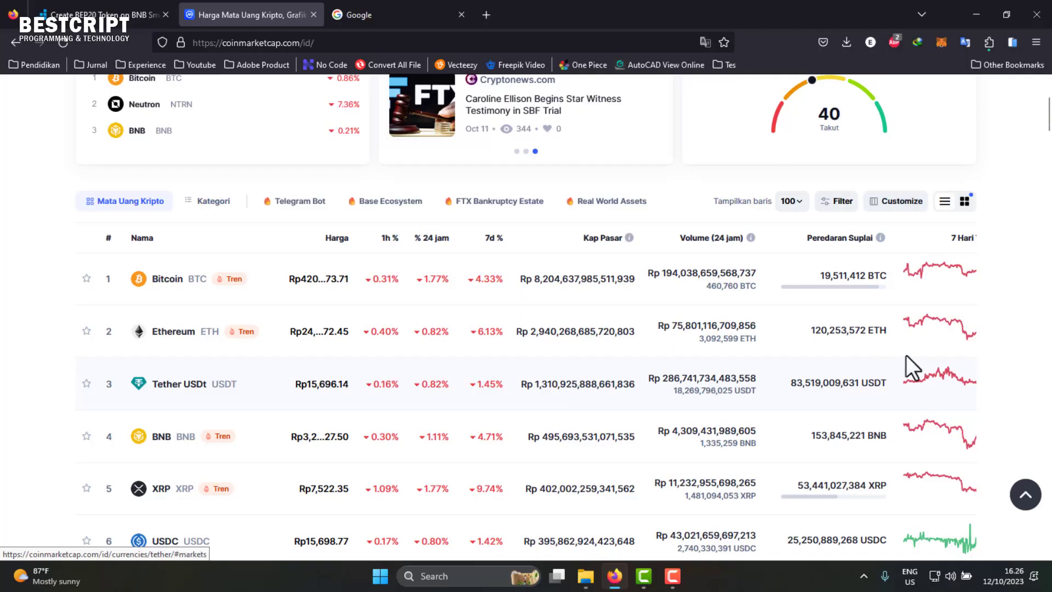
- Scroll back up the CoinMarketCap rupiah price list
scroll(881, 359, "up", 4)
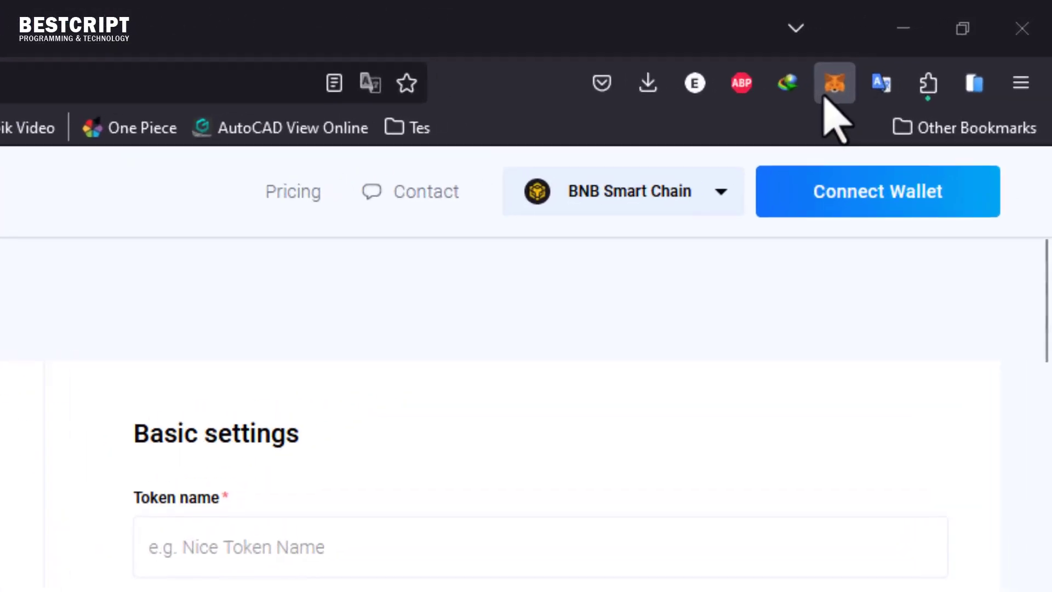
- Open MetaMask and highlight the 0.1 TBNB wallet balance
left_click(835, 94)
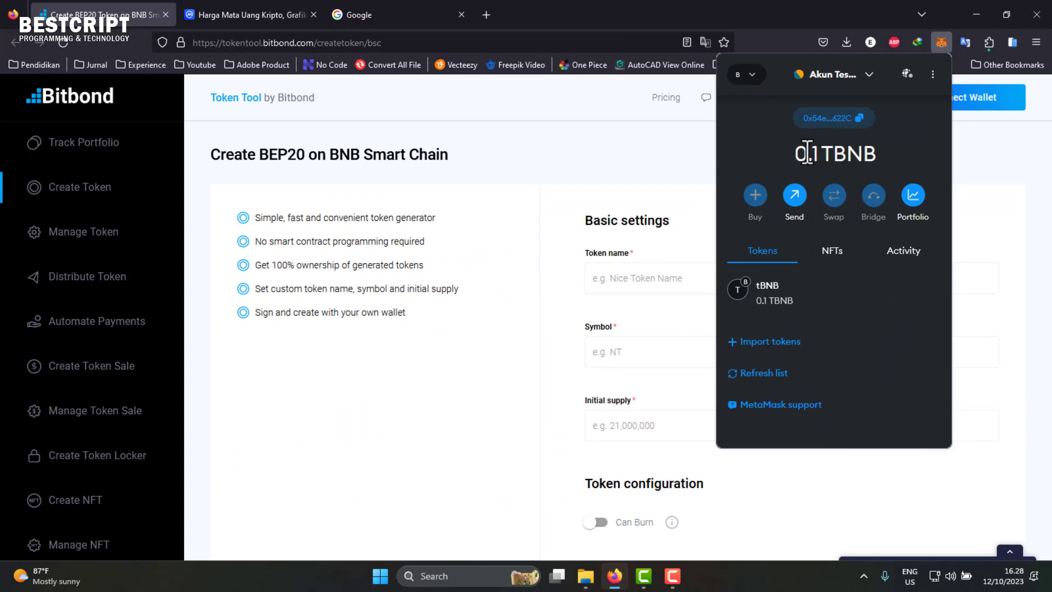
left_click_drag(825, 154, 794, 154)
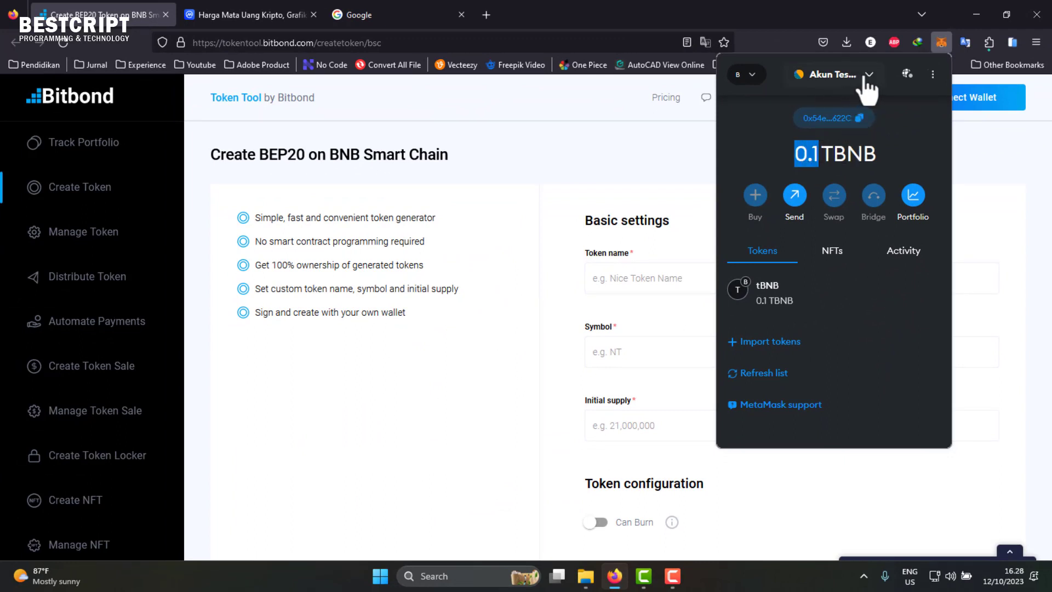
left_click_drag(832, 153, 783, 150)
left_click(837, 149)
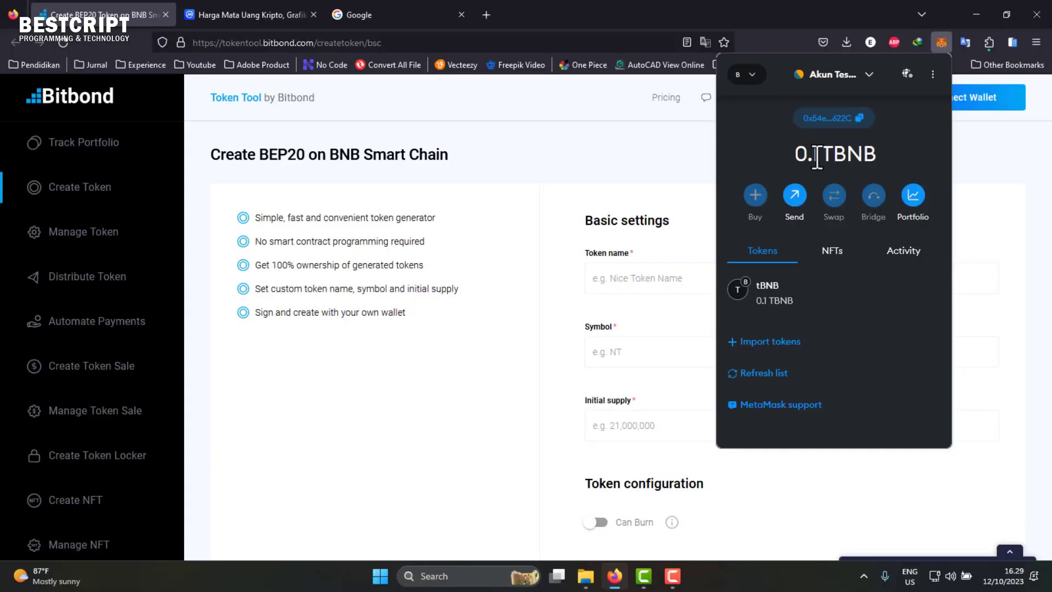
- Highlight the 1 in MetaMask's 0.1 TBNB balance
left_click_drag(817, 157, 813, 158)
left_click(819, 163)
left_click_drag(813, 162, 819, 160)
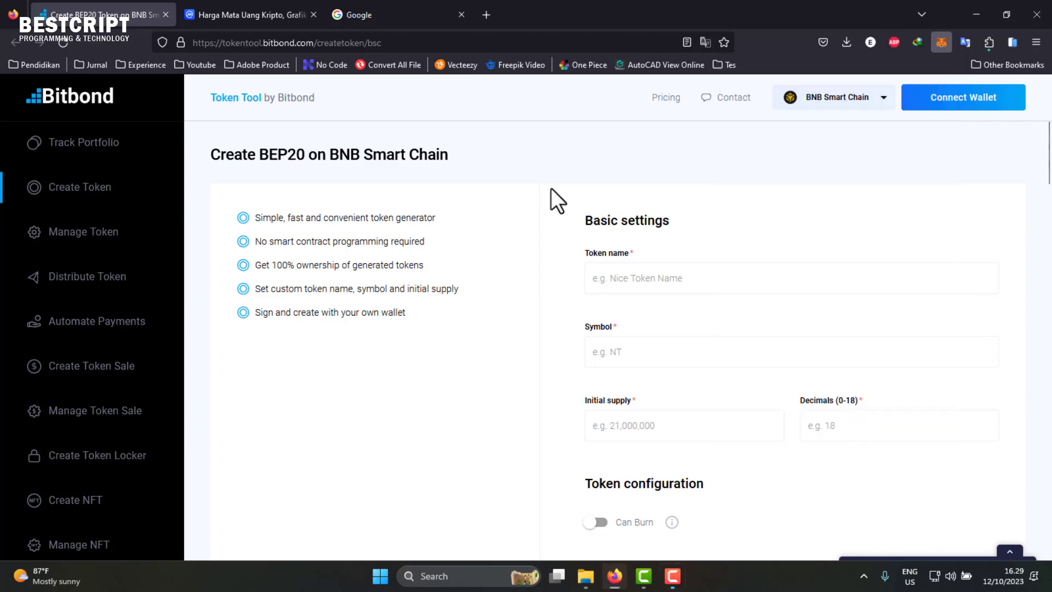
- Open the wallet's address page on the BscScan Testnet explorer
left_click(941, 43)
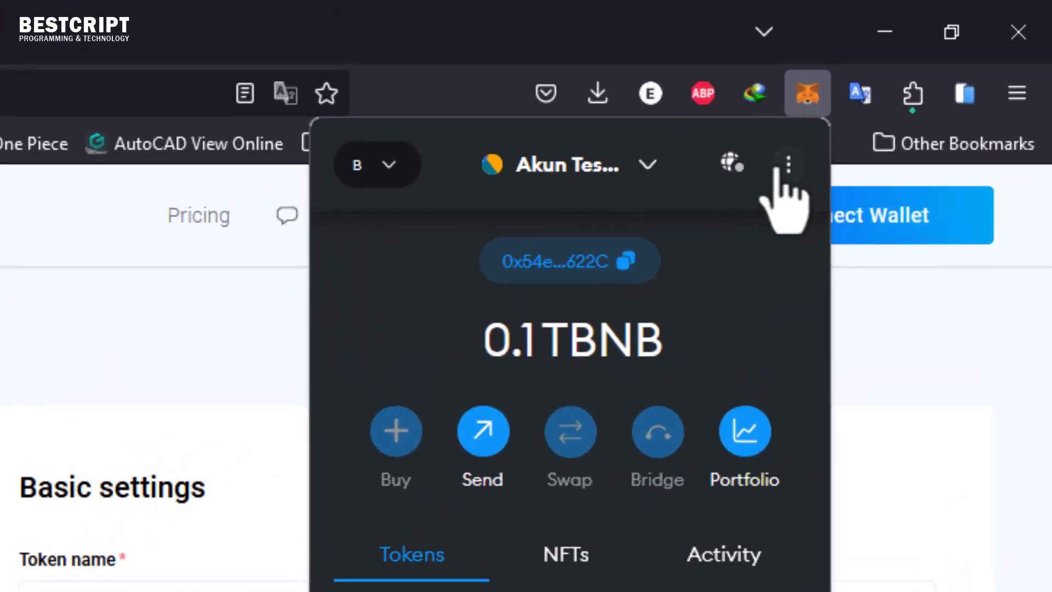
left_click(933, 74)
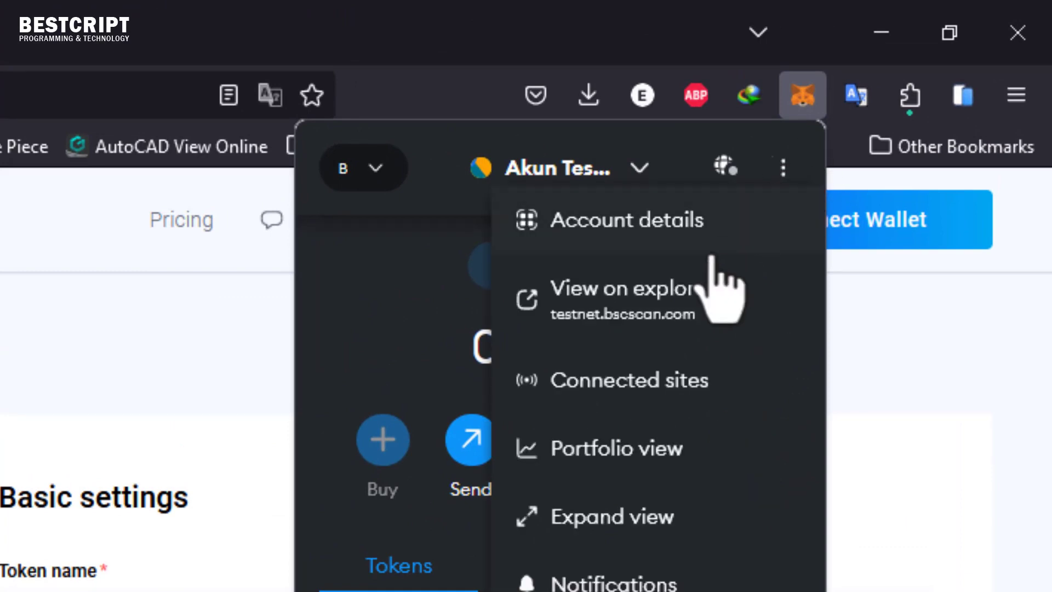
left_click(660, 301)
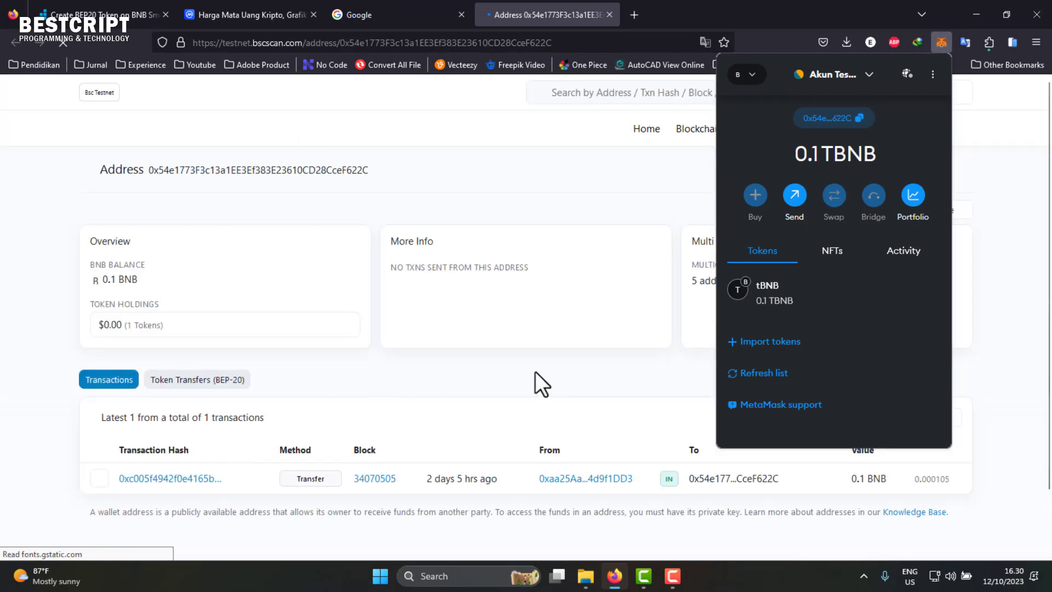
scroll(534, 371, "down", 1)
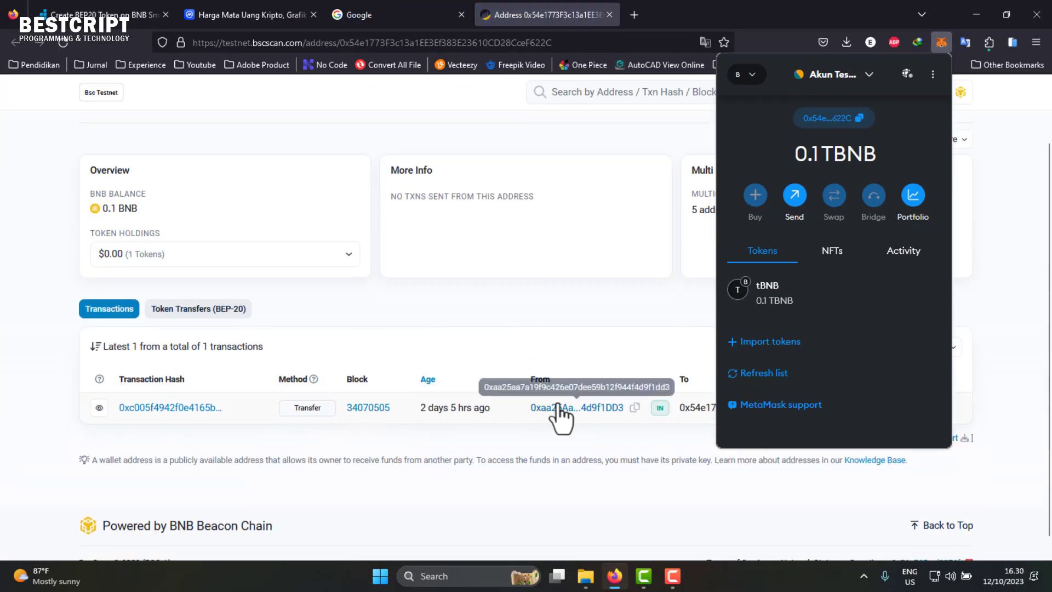
left_click(667, 304)
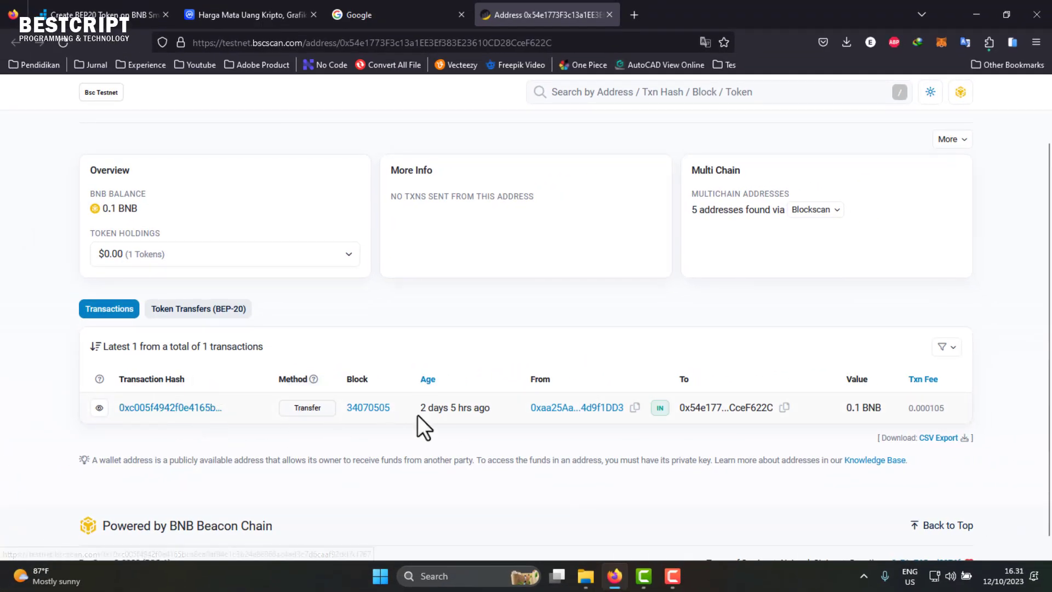
- Check the incoming transfer's receiving address and 0.1 BNB amount, then return to Bitbond
mouse_move(447, 412)
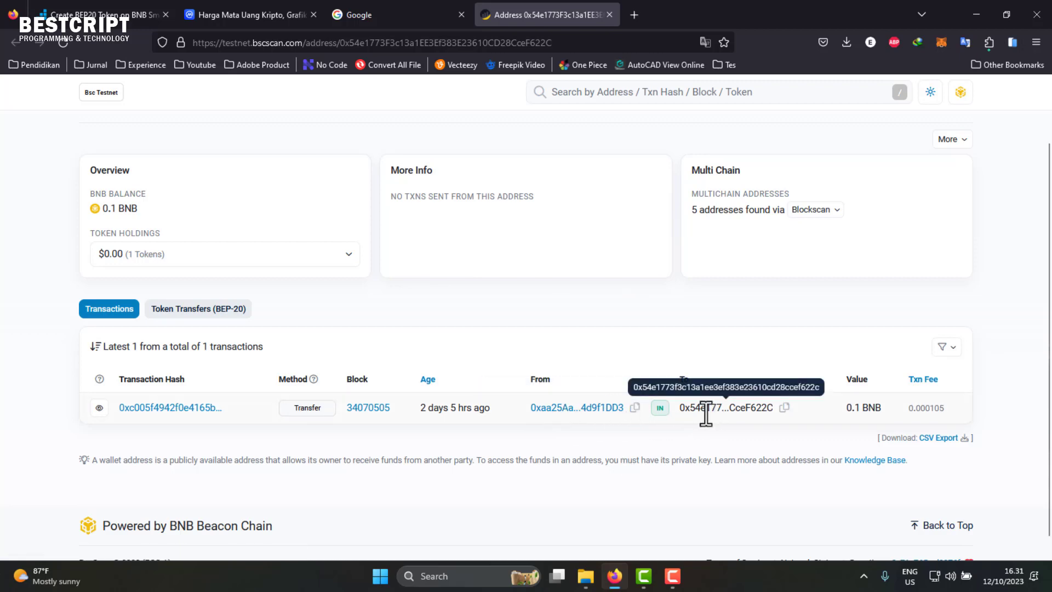
left_click_drag(706, 415, 766, 416)
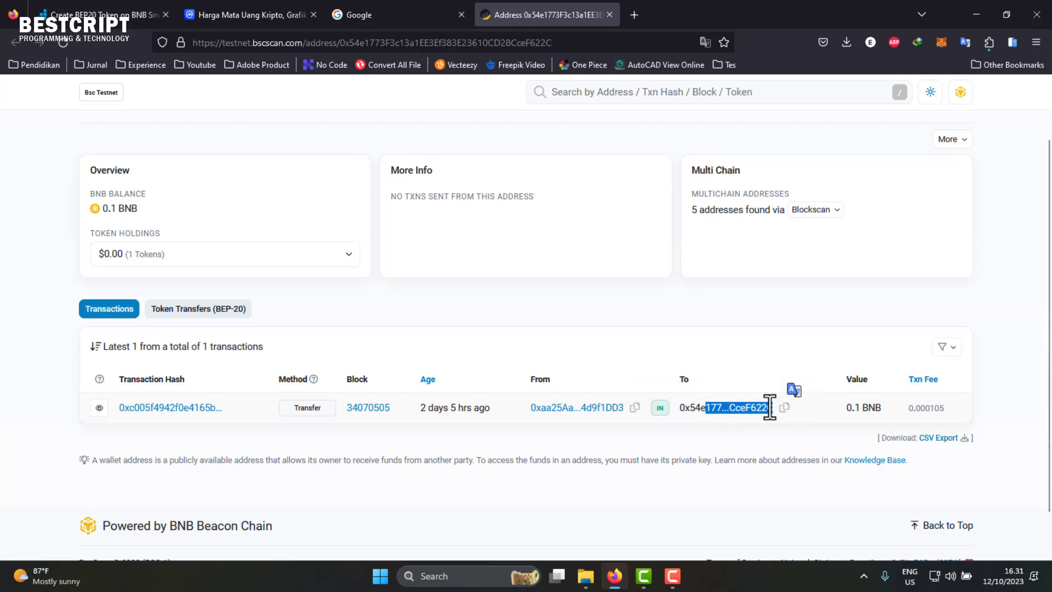
double_click(851, 407)
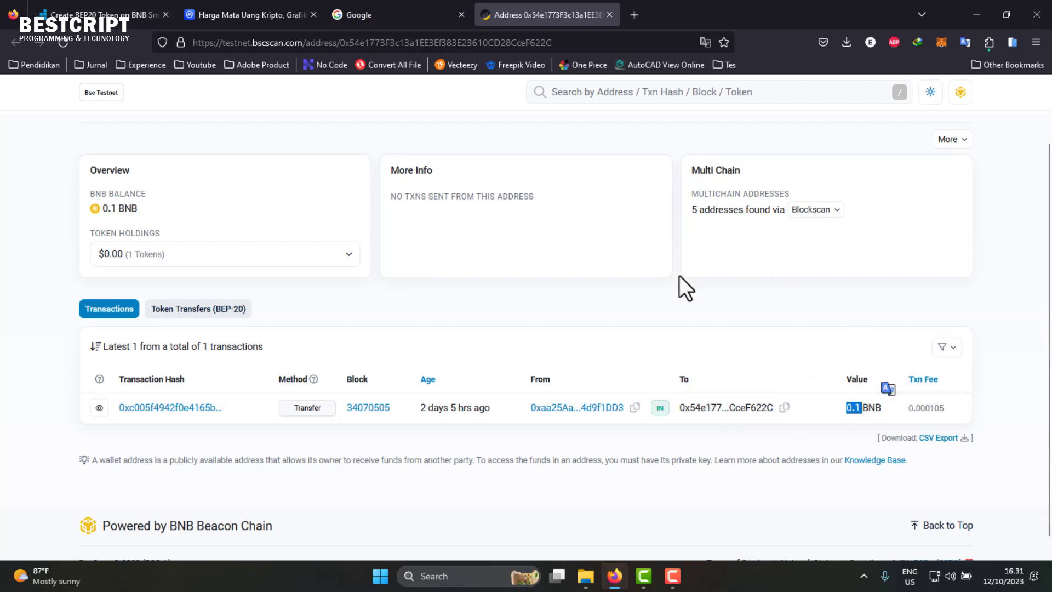
scroll(426, 275, "up", 2)
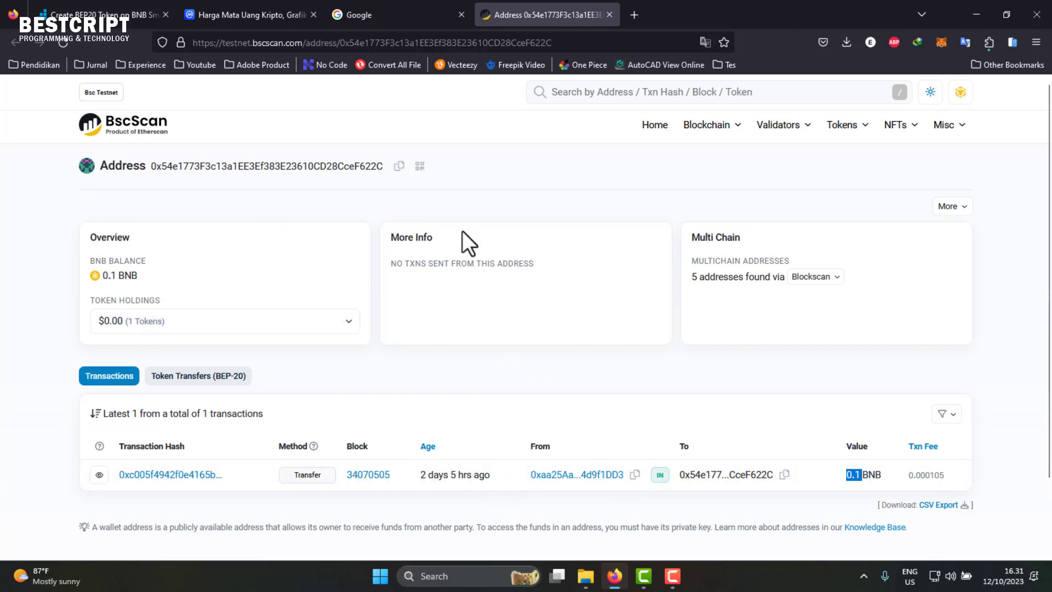
scroll(814, 453, "down", 2)
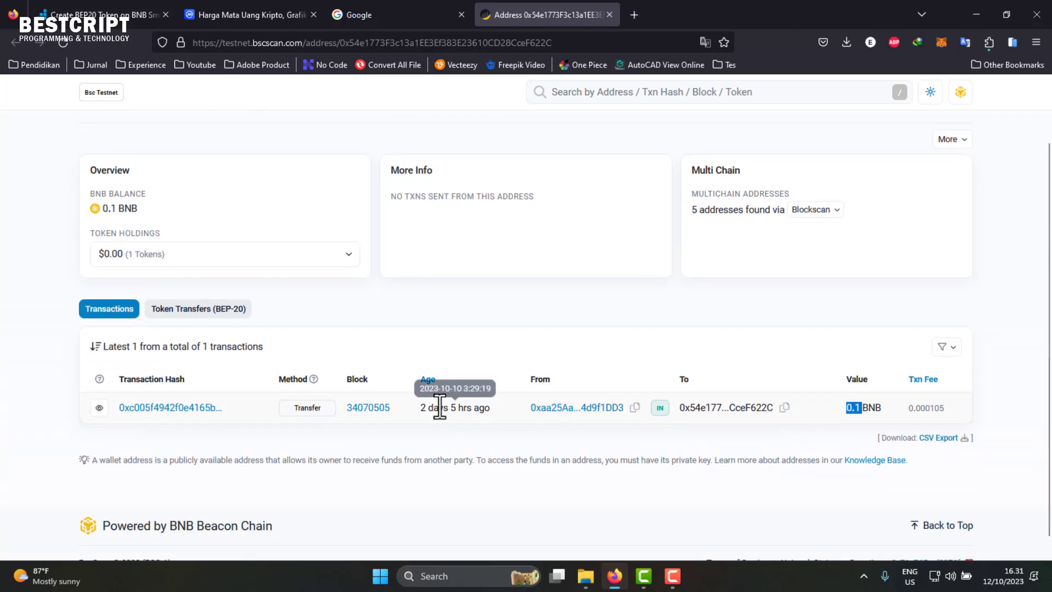
left_click(110, 15)
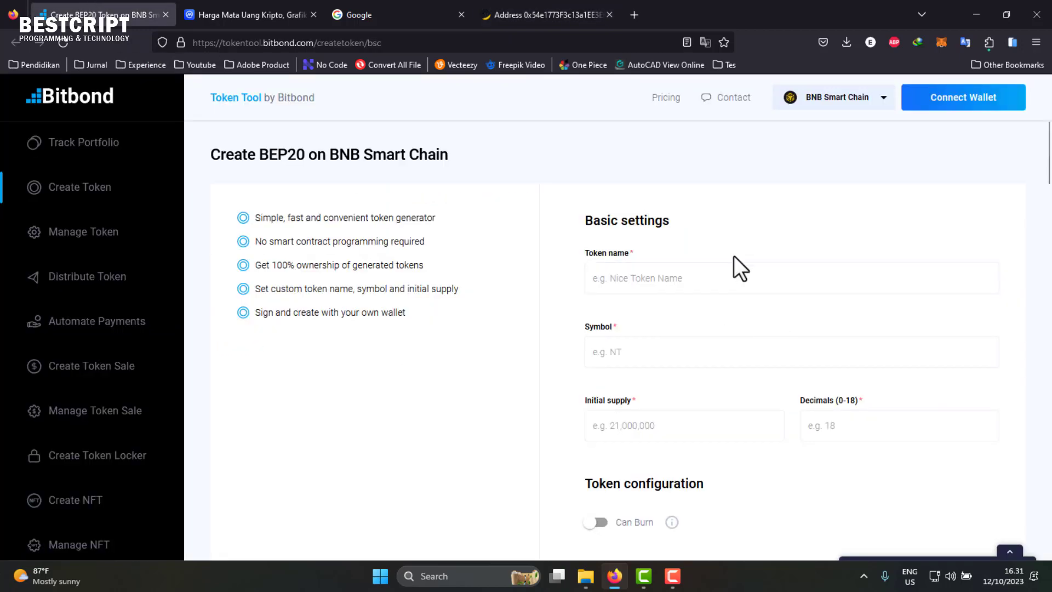
- Enter 'BESTCRIPT TOKEN' in the Token name field
left_click(732, 274)
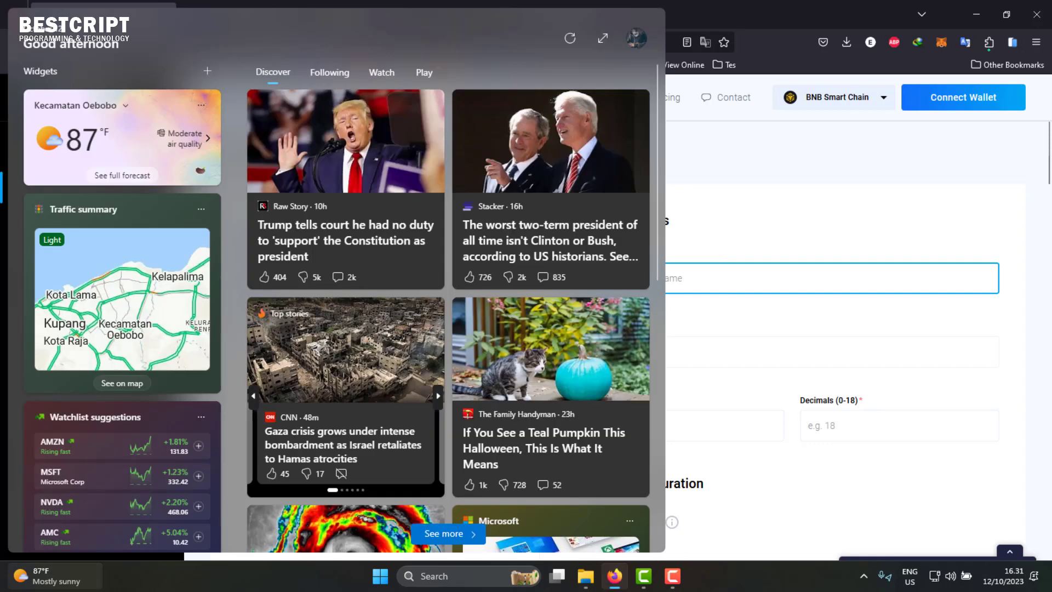
left_click(940, 226)
left_click(699, 276)
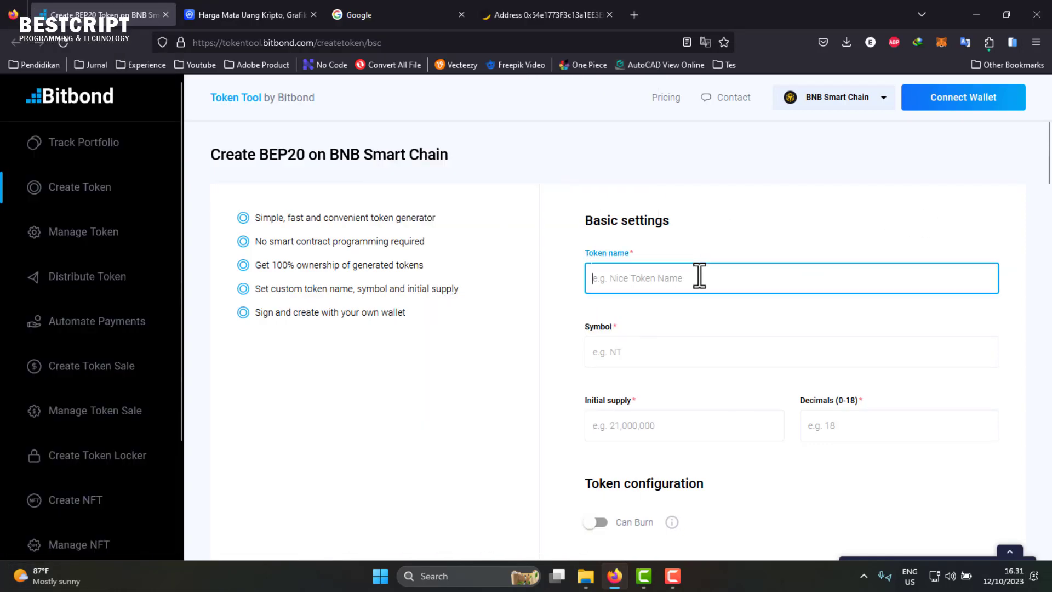
type("BEST")
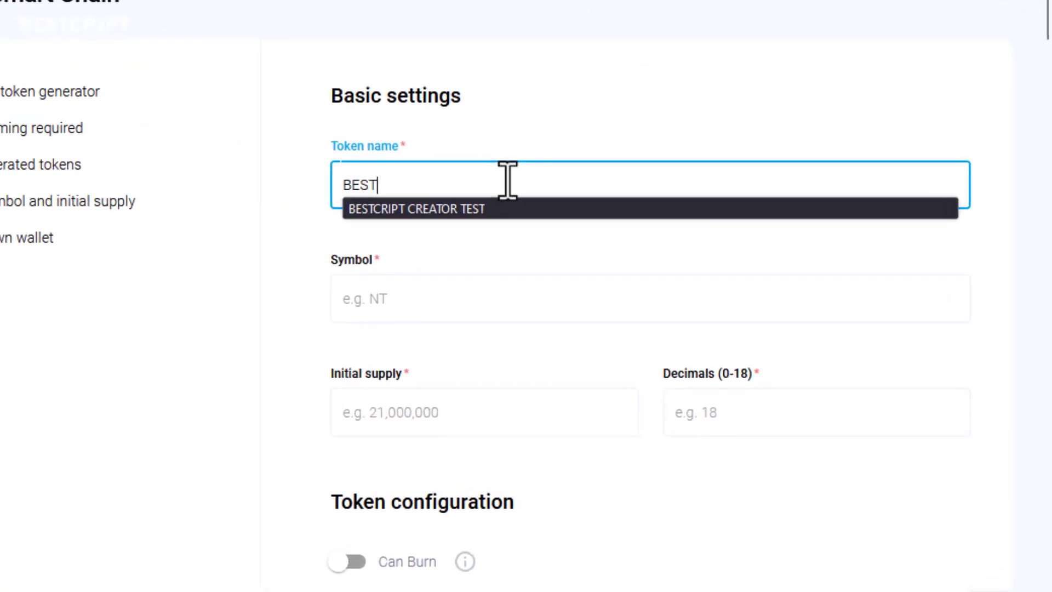
type("CRIPT TOKEN")
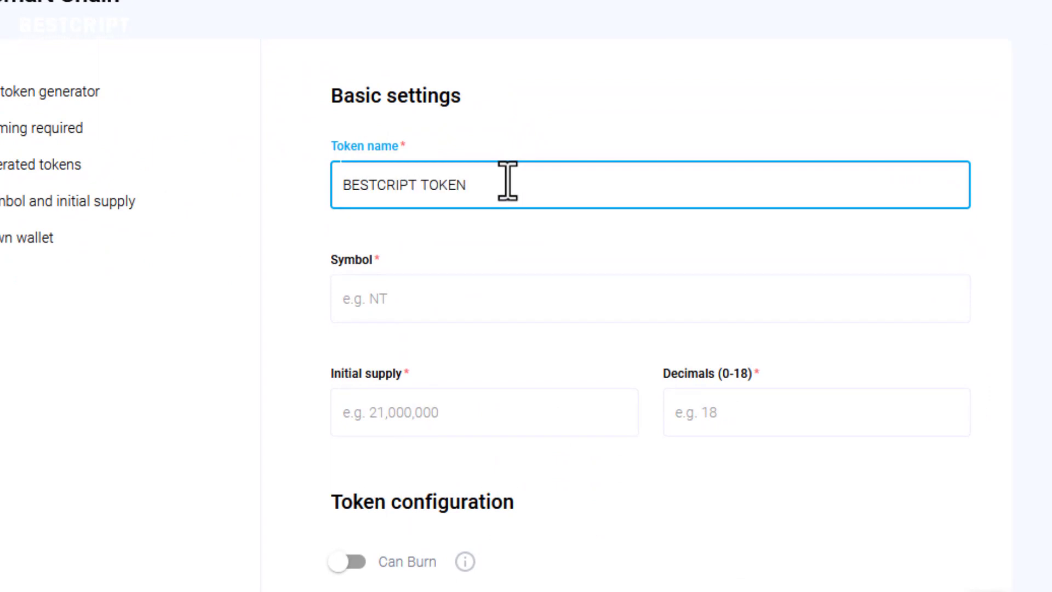
left_click(474, 296)
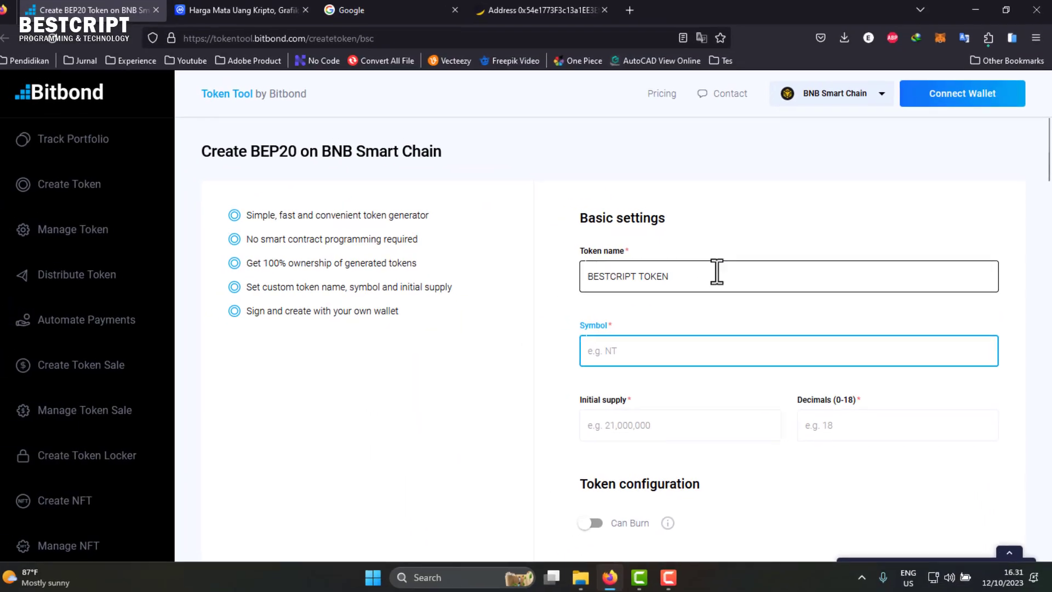
left_click(273, 11)
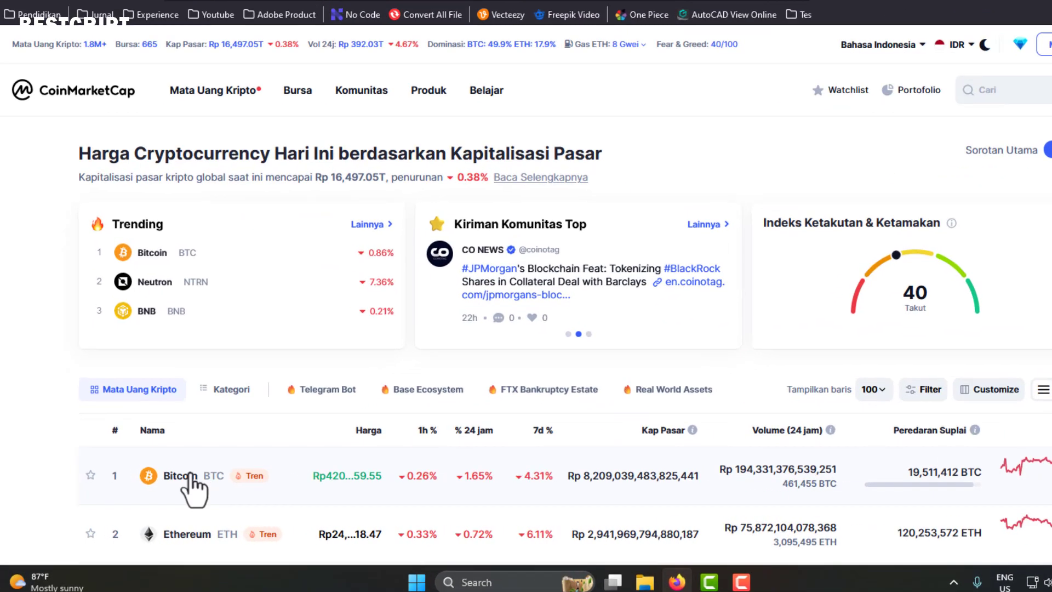
scroll(332, 466, "down", 5)
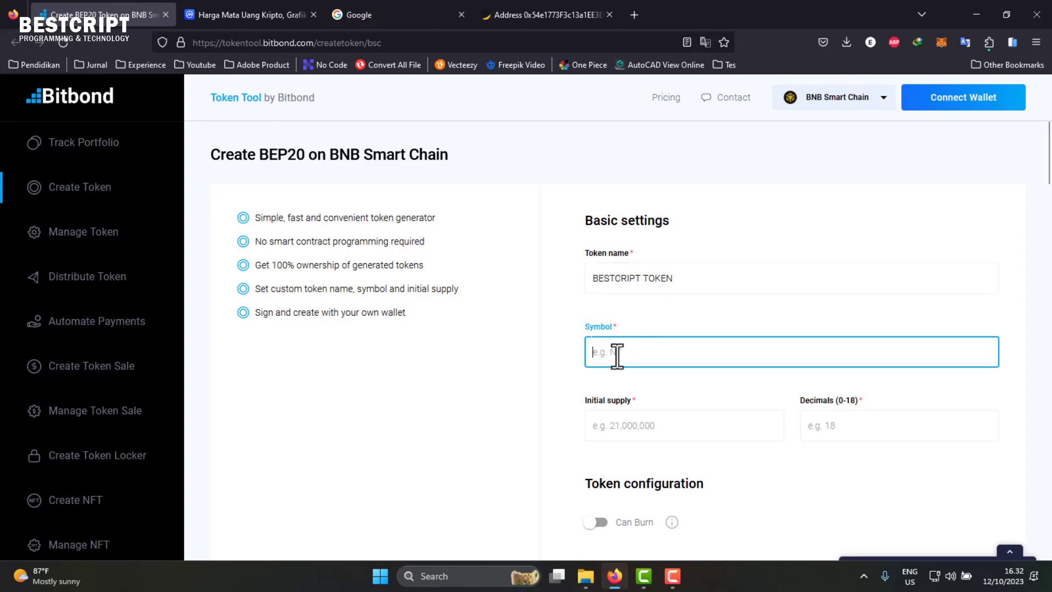
- Enter 'BET' as the token symbol, deleting the stray extra letters
type("BET")
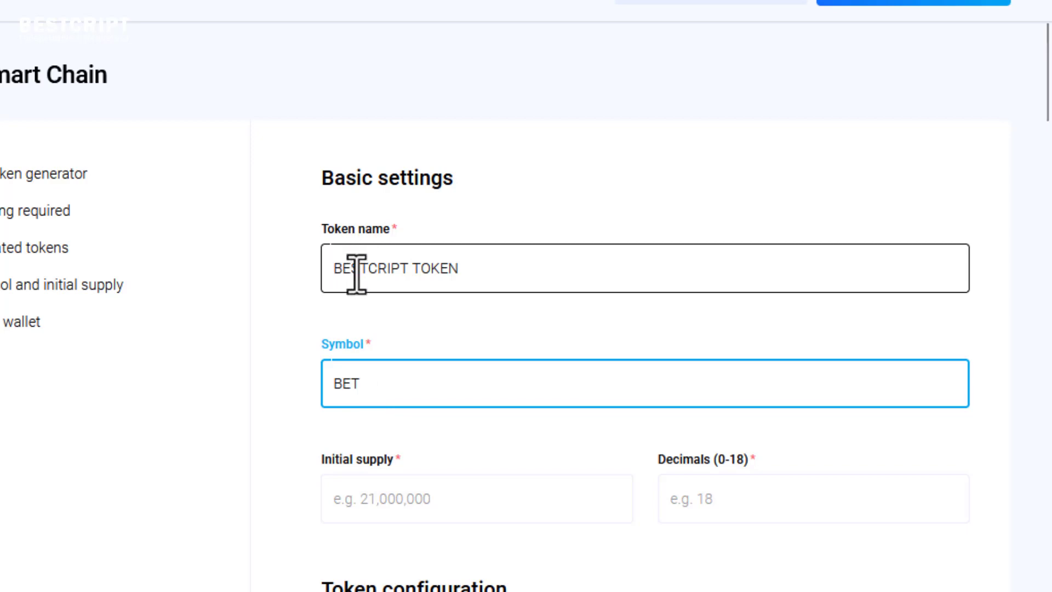
left_click_drag(352, 268, 335, 266)
left_click(427, 268)
left_click(387, 388)
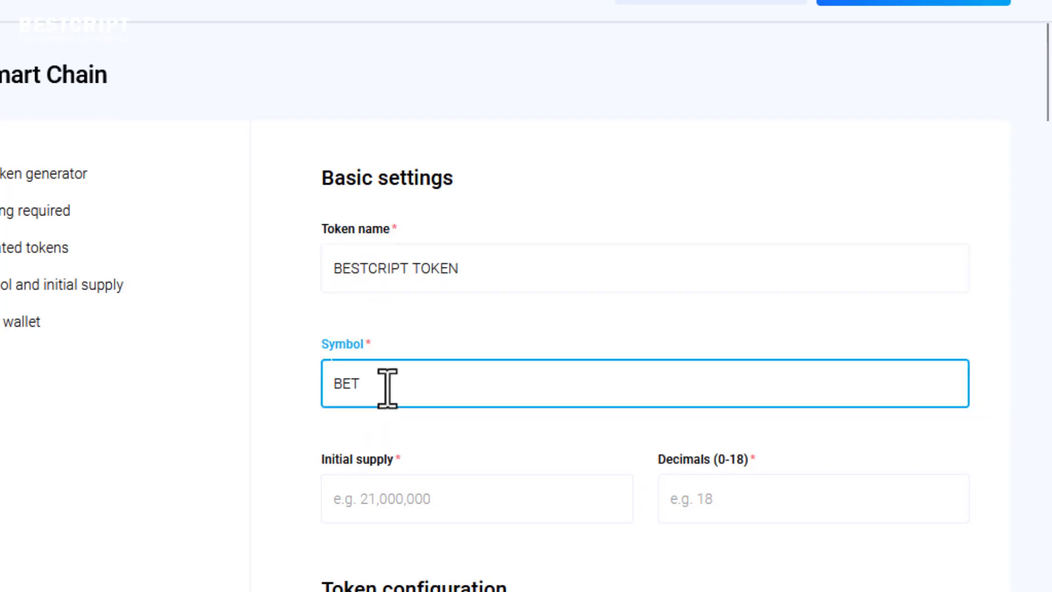
type("OK")
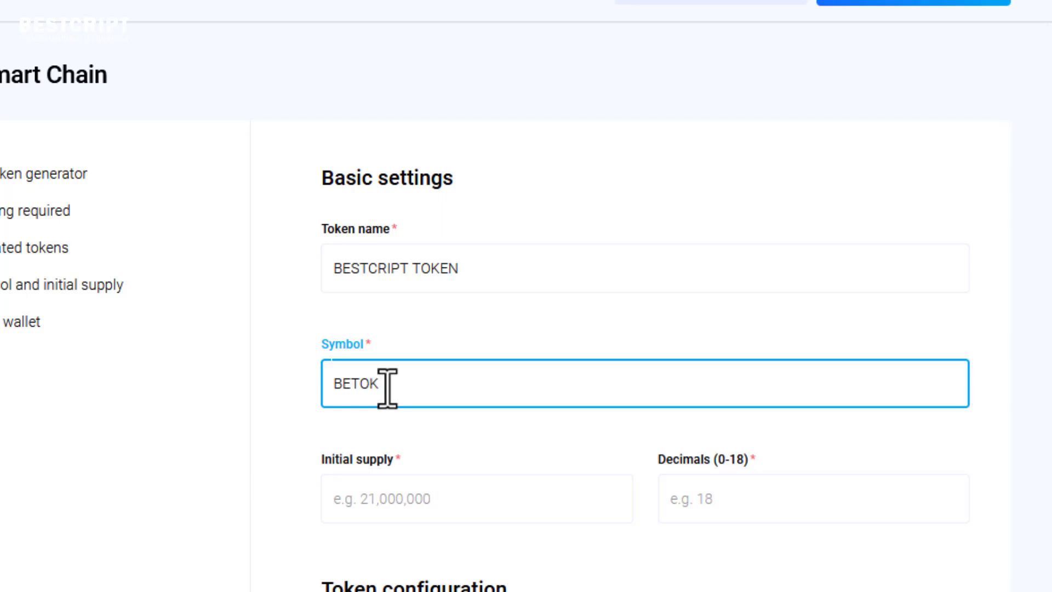
key("BackSpace")
key("BackSpace")
left_click_drag(328, 268, 341, 268)
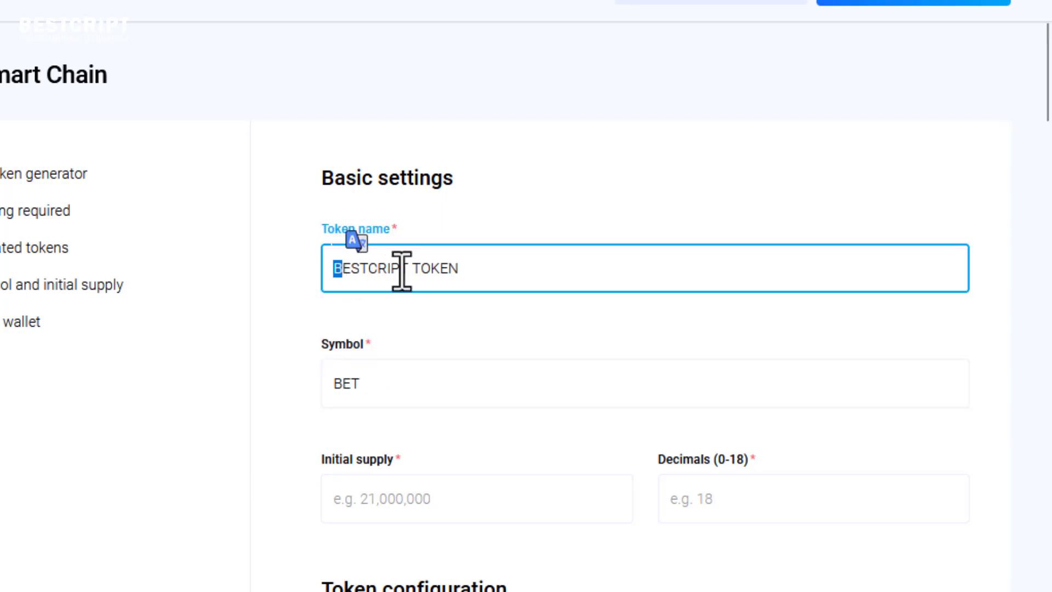
mouse_move(413, 268)
left_mouse_down()
mouse_move(429, 268)
mouse_move(421, 267)
left_mouse_up()
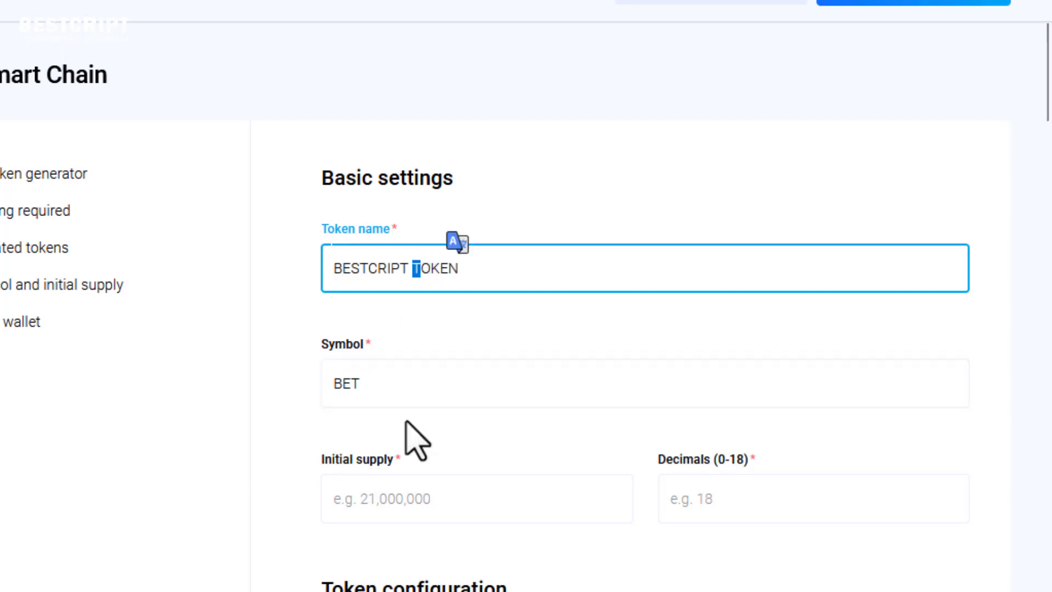
scroll(416, 441, "down", 2)
left_click(408, 384)
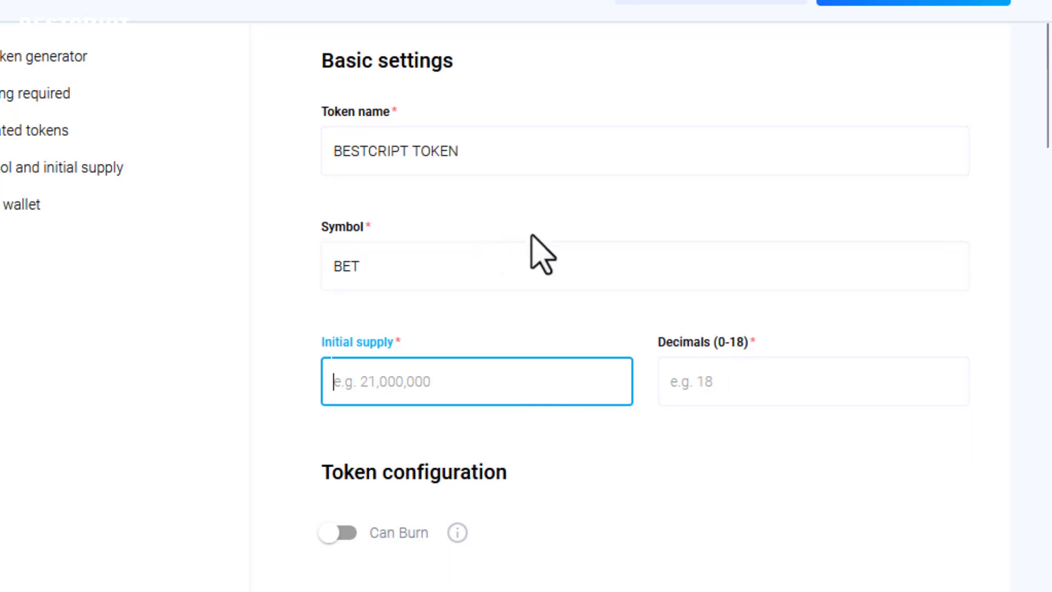
- Enter 18 for Decimals and 100,000,000 for Initial supply
left_click(714, 382)
type("18")
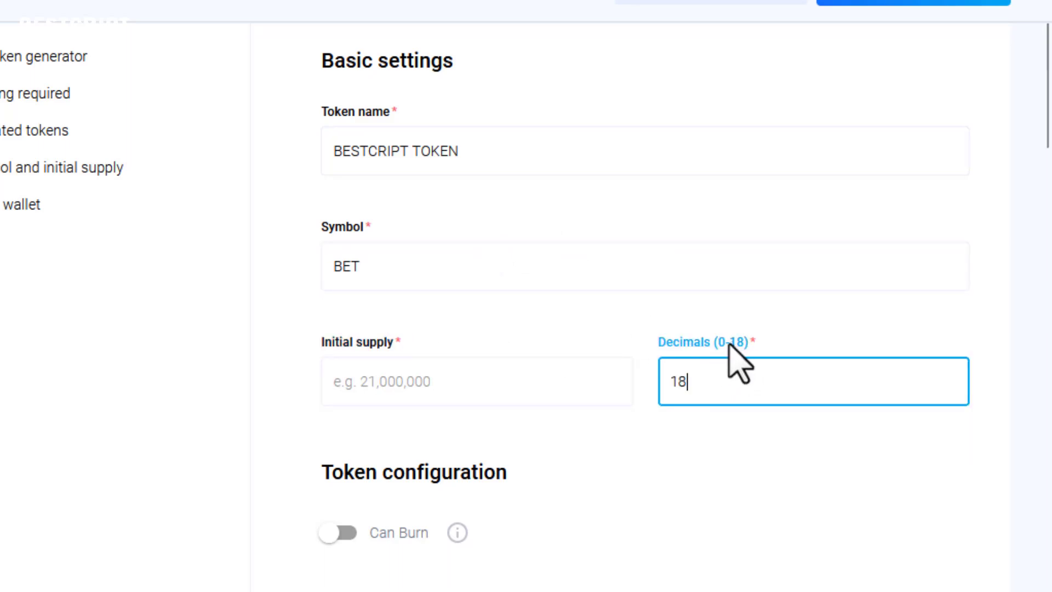
left_click(450, 400)
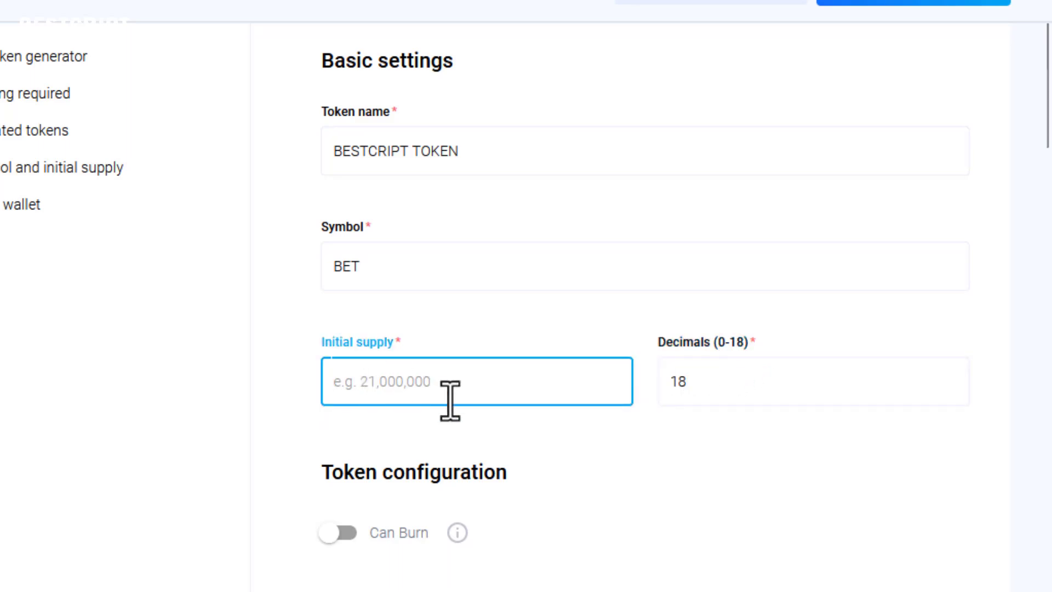
type("100")
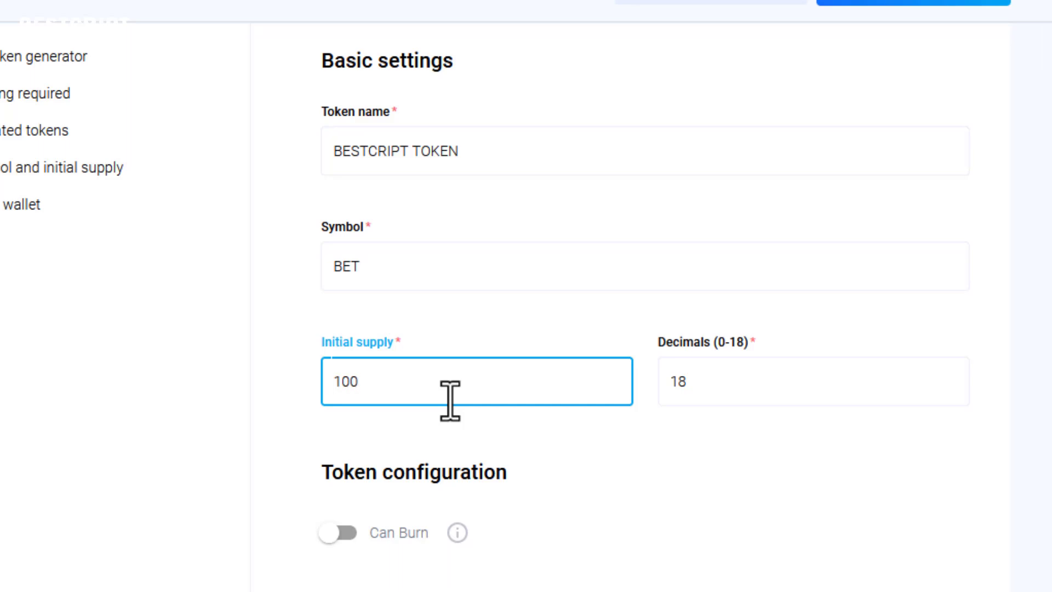
type(",000,000")
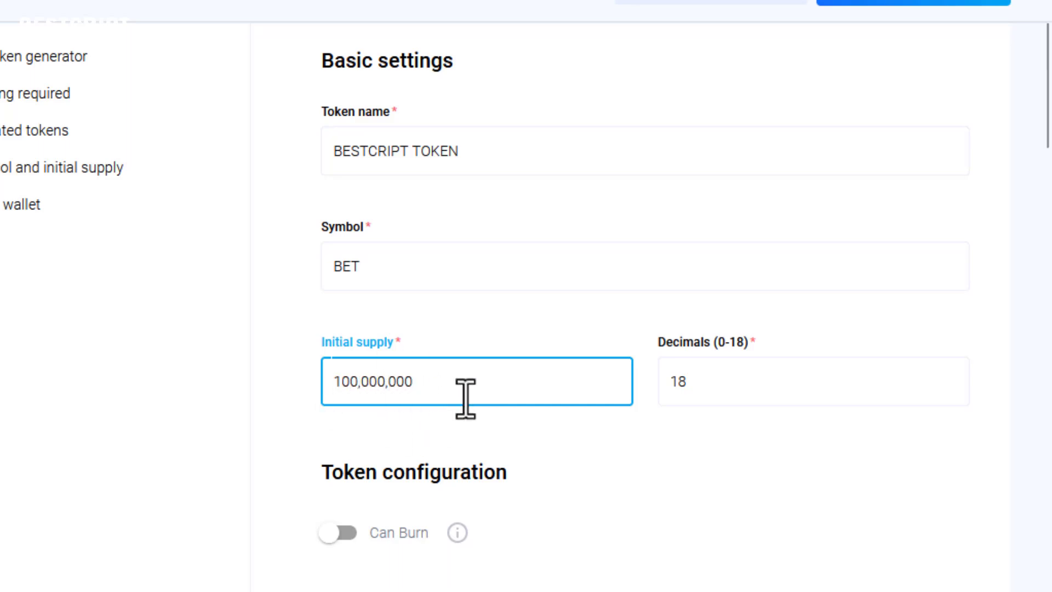
scroll(467, 392, "down", 3)
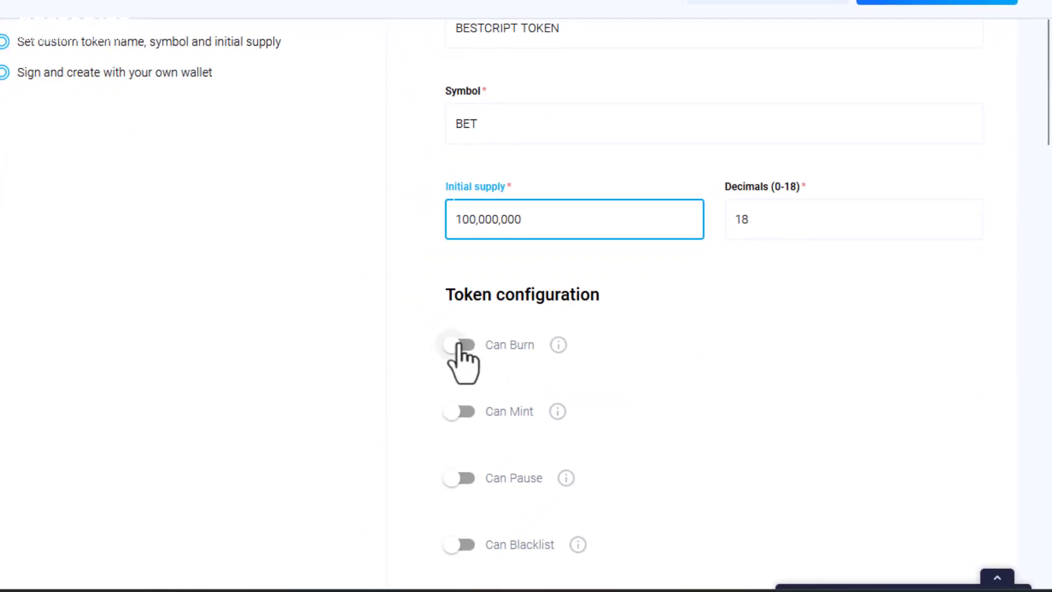
- Switch on Can Burn in Token configuration and select the initial supply value
left_click(467, 346)
left_click(467, 346)
scroll(472, 345, "down", 1)
scroll(482, 263, "down", 3)
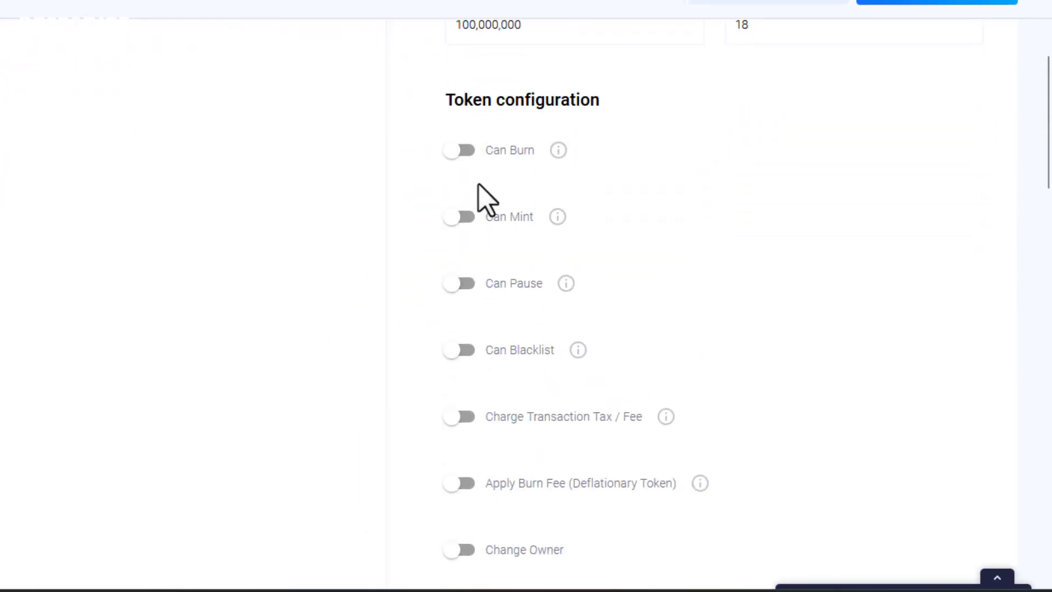
scroll(479, 185, "up", 2)
scroll(478, 185, "down", 1)
scroll(477, 185, "up", 3)
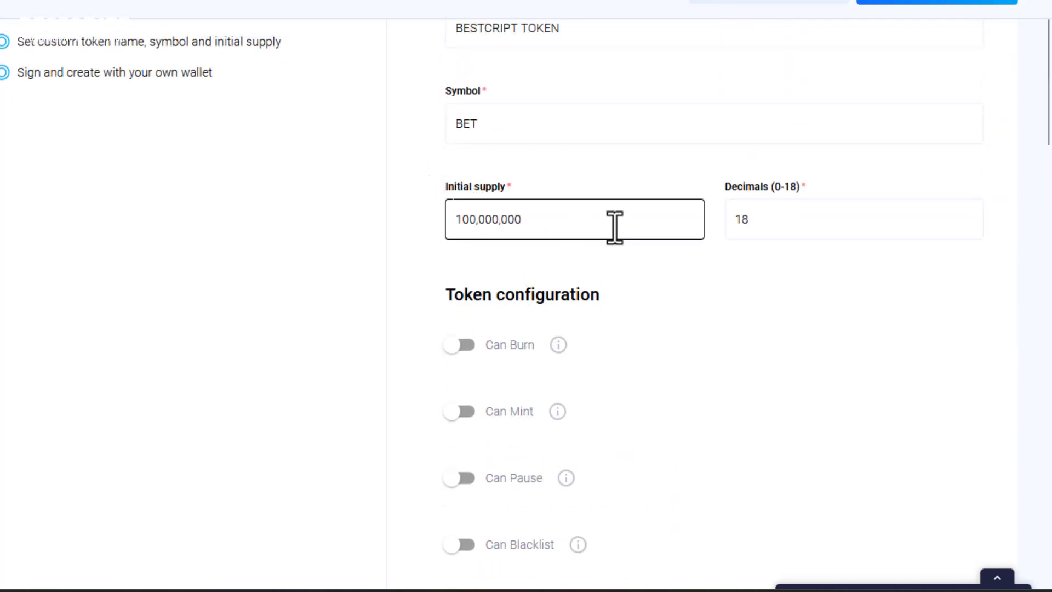
left_click(459, 345)
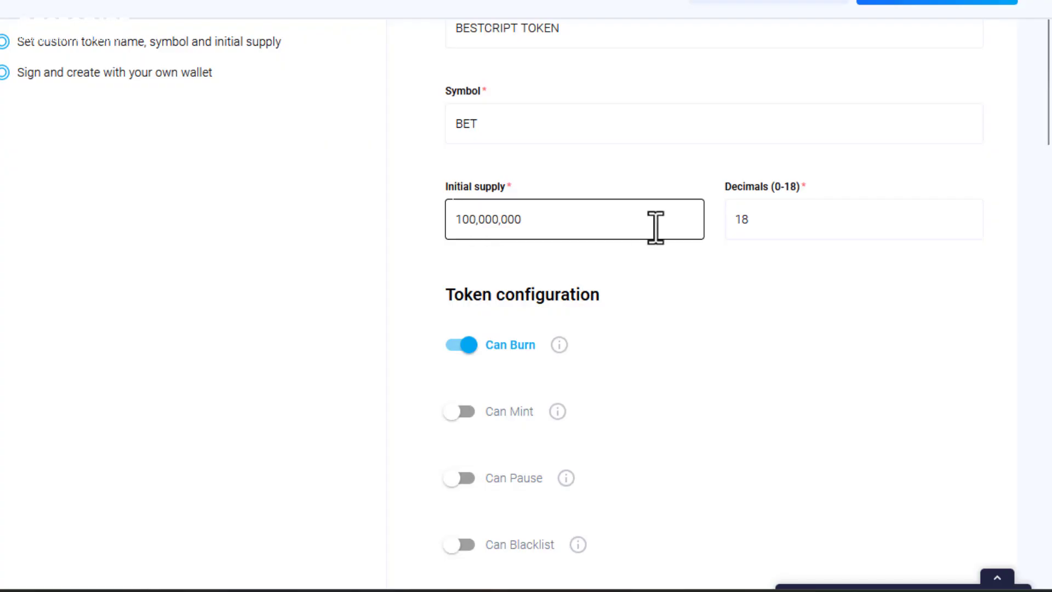
left_click_drag(556, 226, 455, 220)
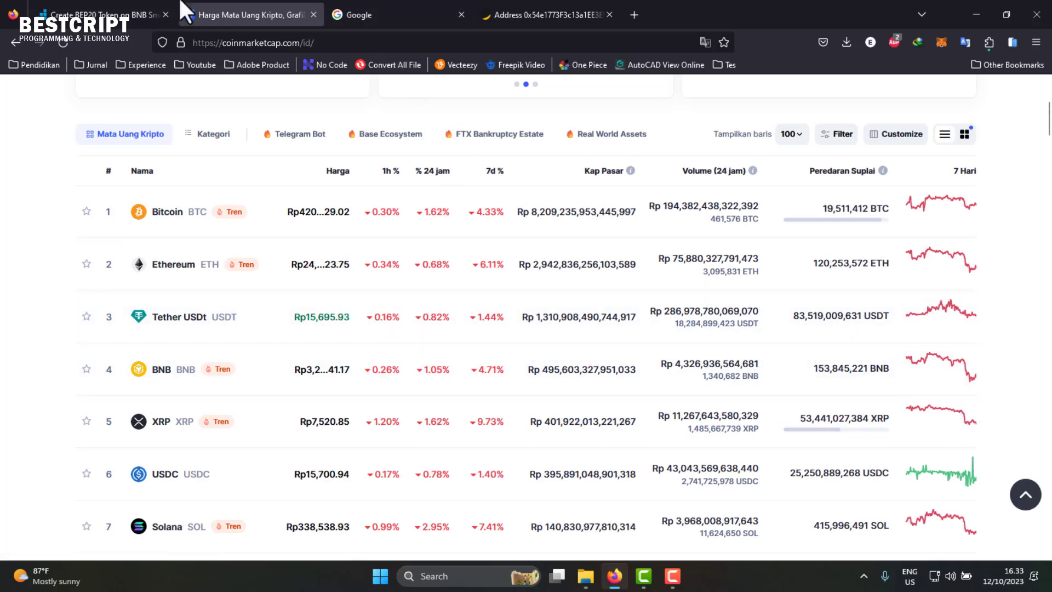
- Switch back to the Create BEP20 Token on BNB Smart Chain tab
left_click(112, 13)
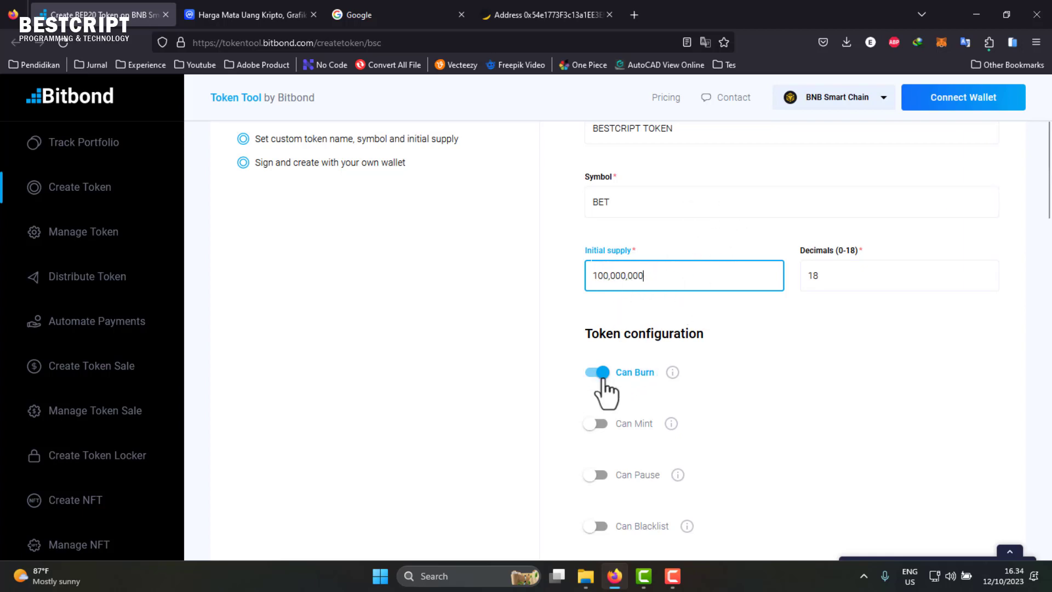
- Switch on Can Mint and Can Blacklist so the token can be minted, paused and blacklisted alongside burning
scroll(605, 392, "down", 2)
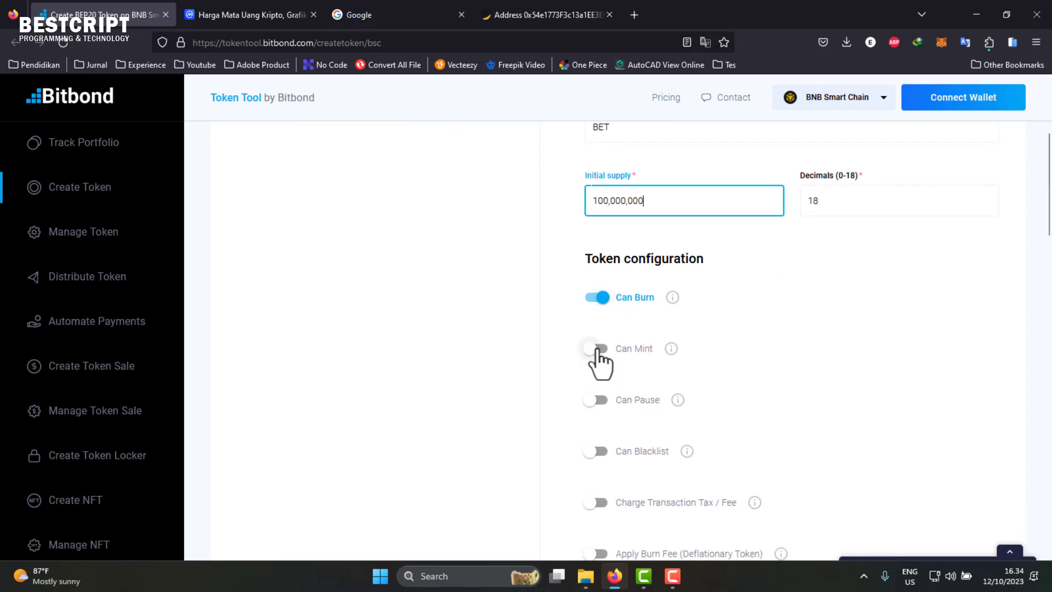
mouse_move(669, 353)
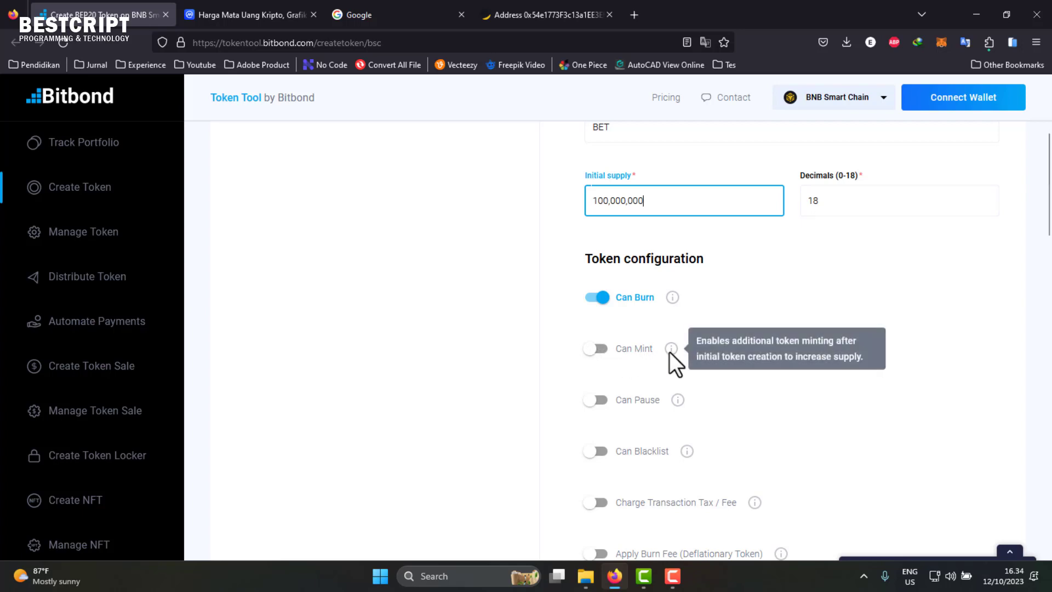
mouse_move(677, 300)
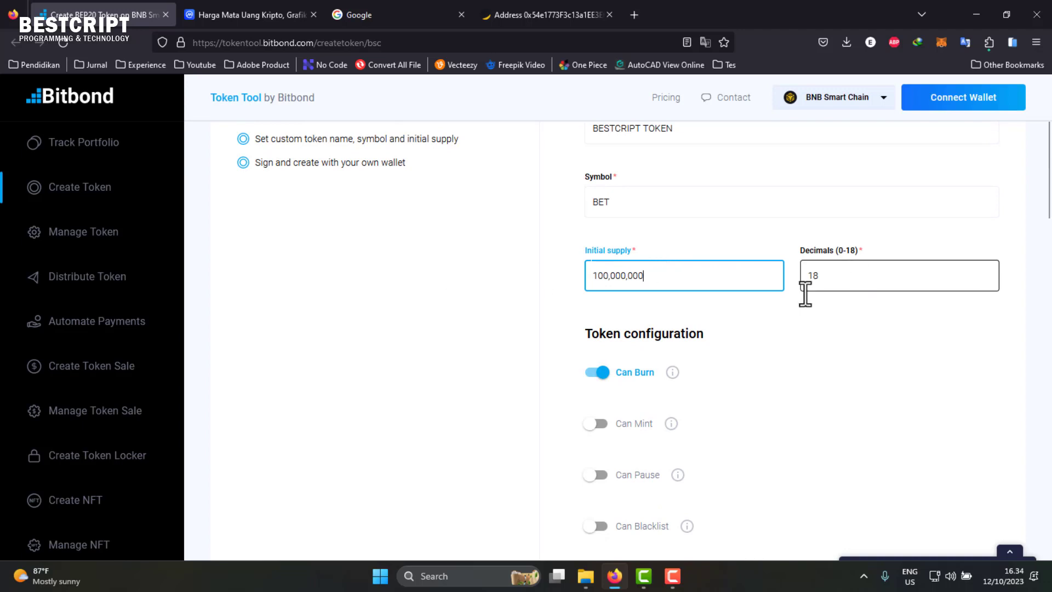
scroll(761, 397, "down", 1)
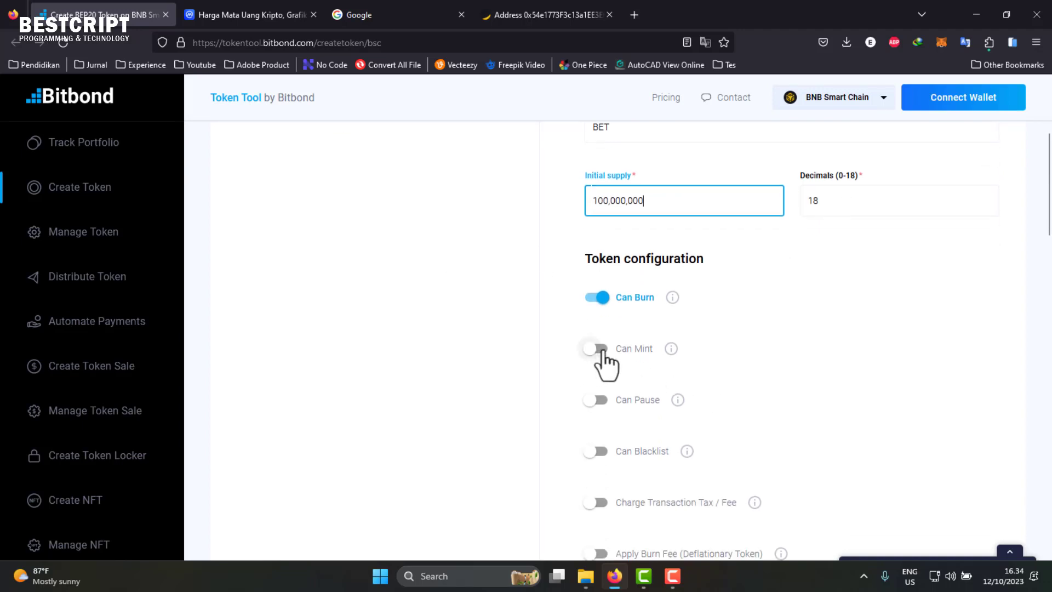
scroll(602, 361, "down", 1)
left_click(596, 274)
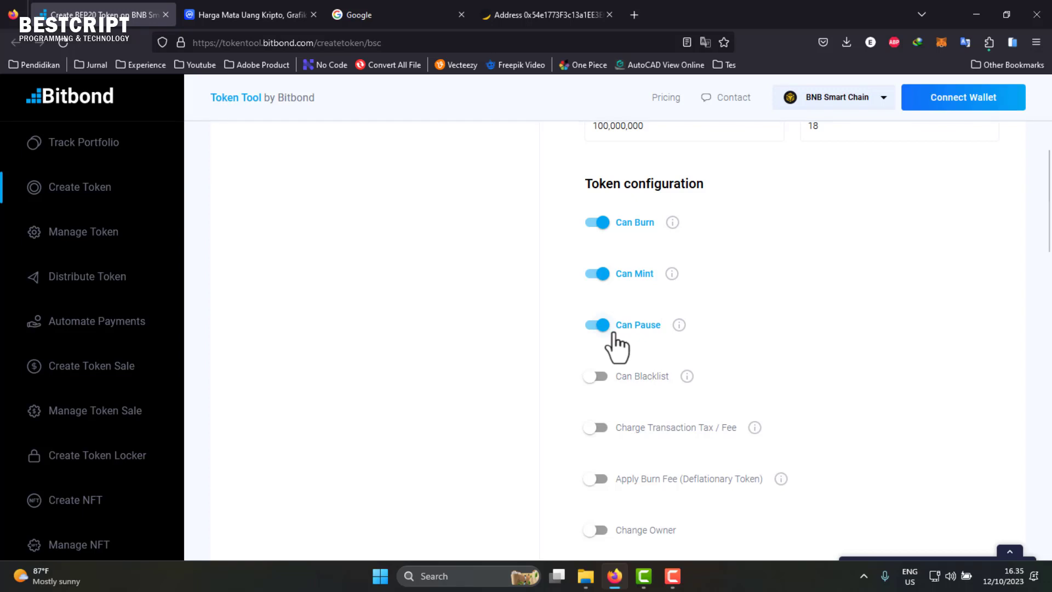
left_click(599, 377)
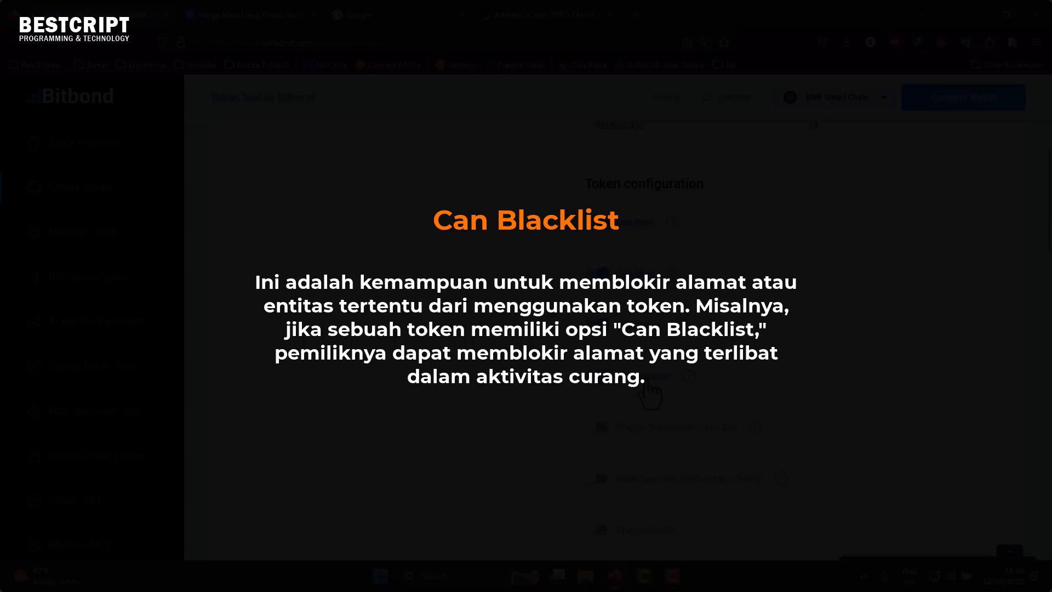
scroll(649, 393, "down", 5)
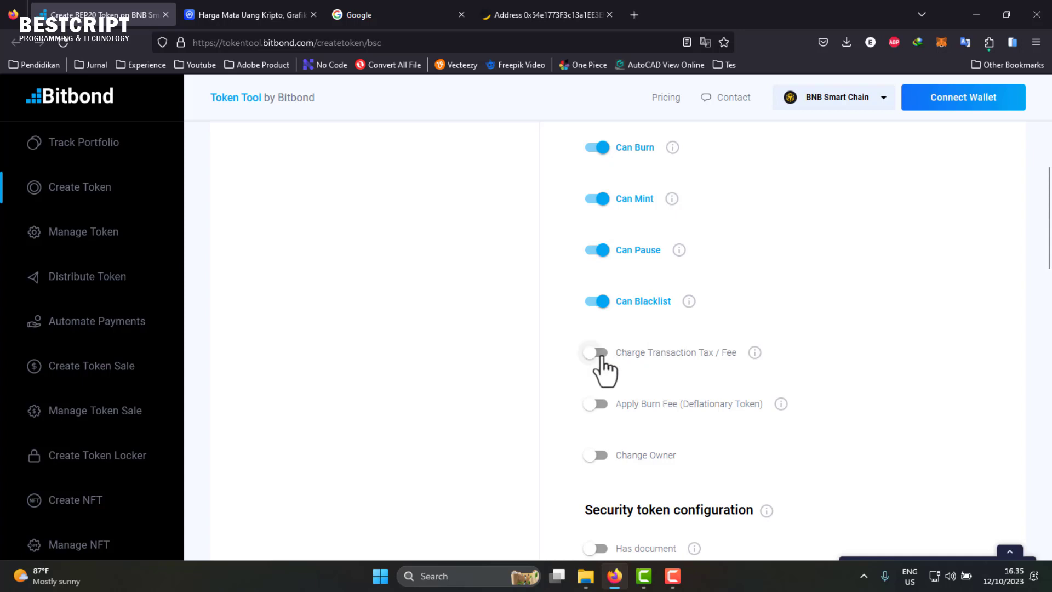
- Turn on Charge Tax and try its recipient address and basis-points fields
left_click(601, 356)
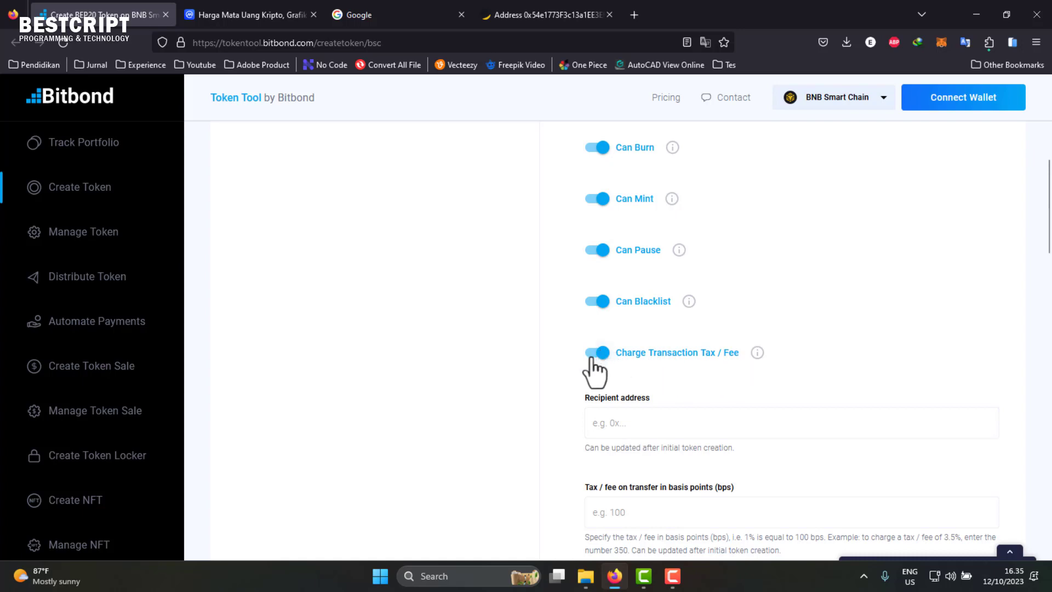
left_click(625, 423)
left_click(642, 424)
left_click(557, 412)
scroll(564, 411, "down", 2)
left_click(612, 364)
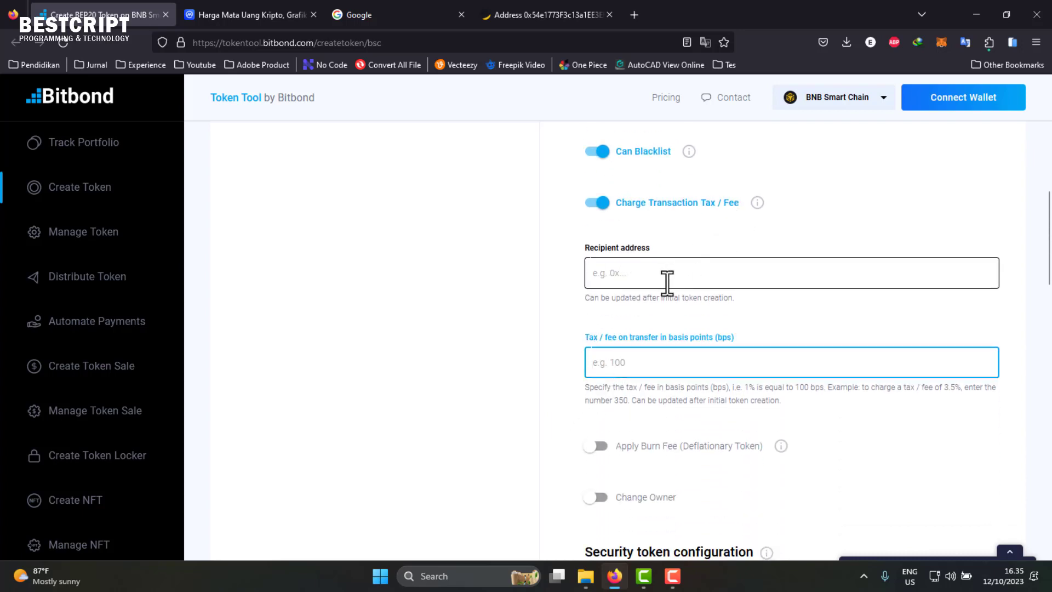
left_click(667, 282)
left_click(630, 362)
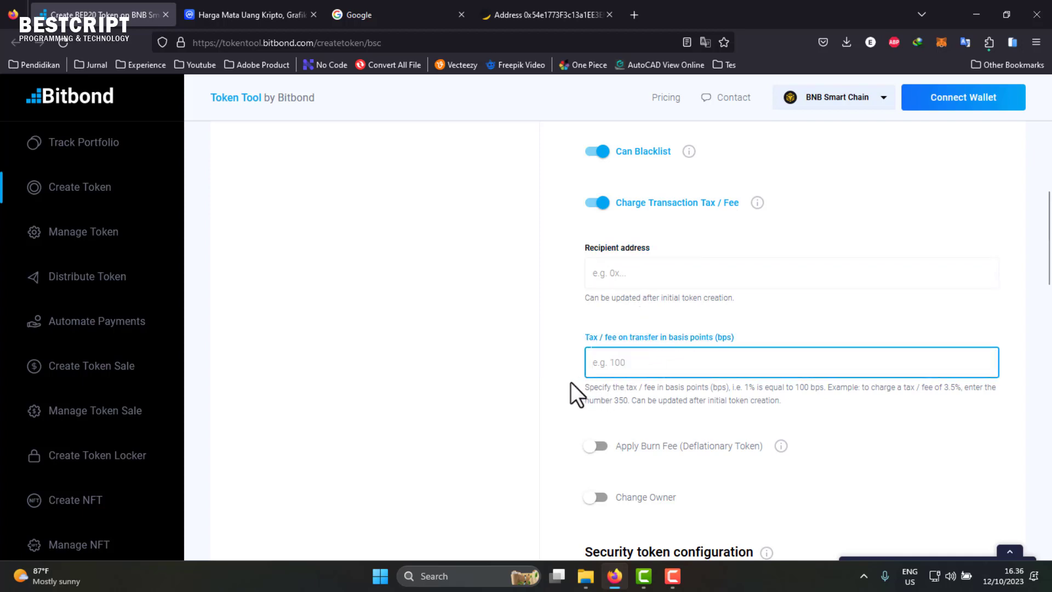
- Read the basis-points help's 1% example, then switch on Apply Burn Fee (Deflationary Token)
scroll(573, 381, "down", 1)
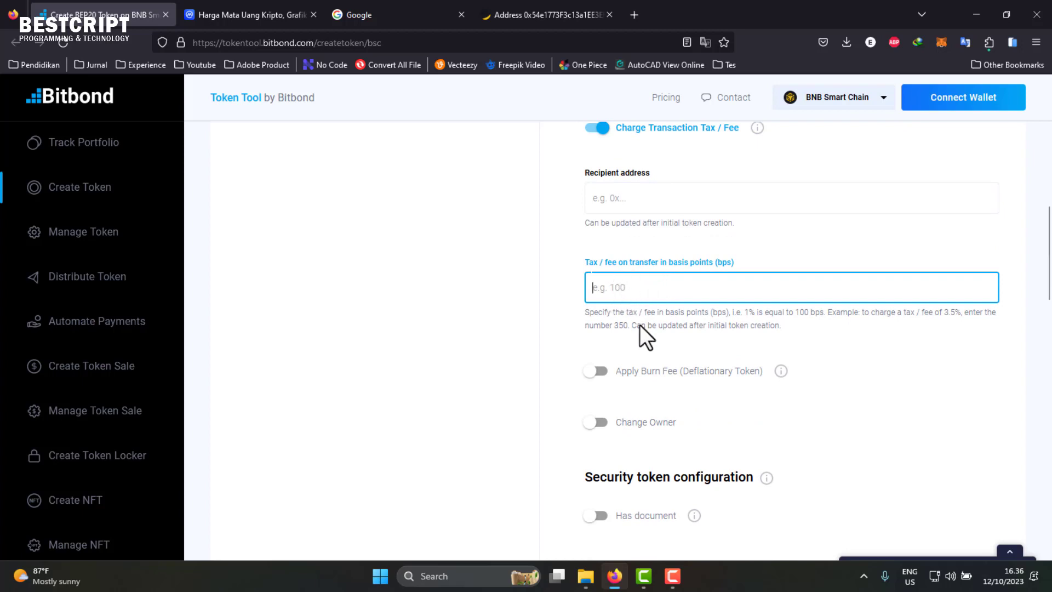
left_click_drag(623, 314, 714, 324)
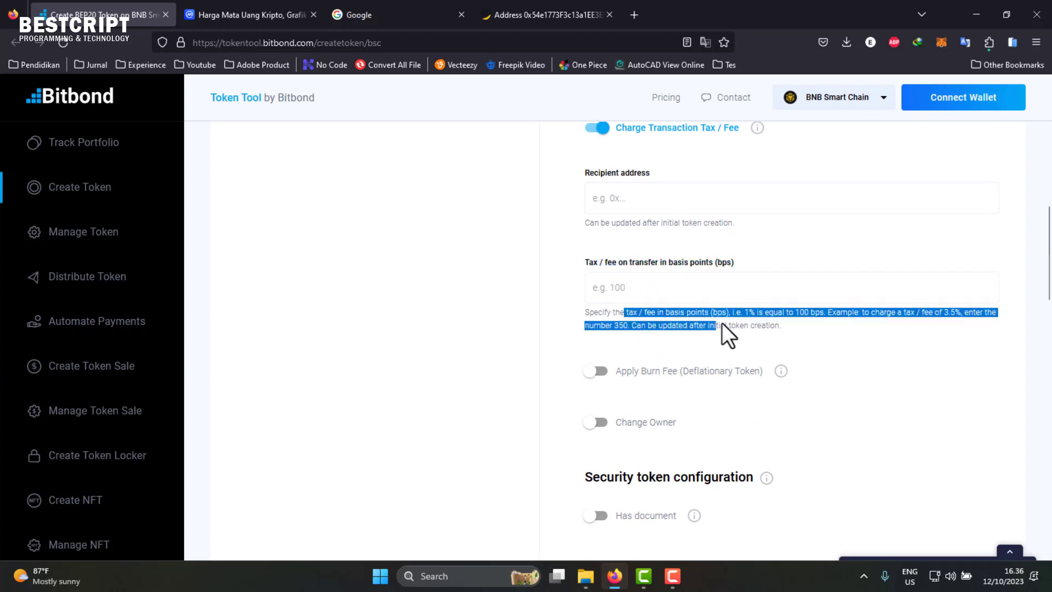
left_click(749, 314)
double_click(750, 313)
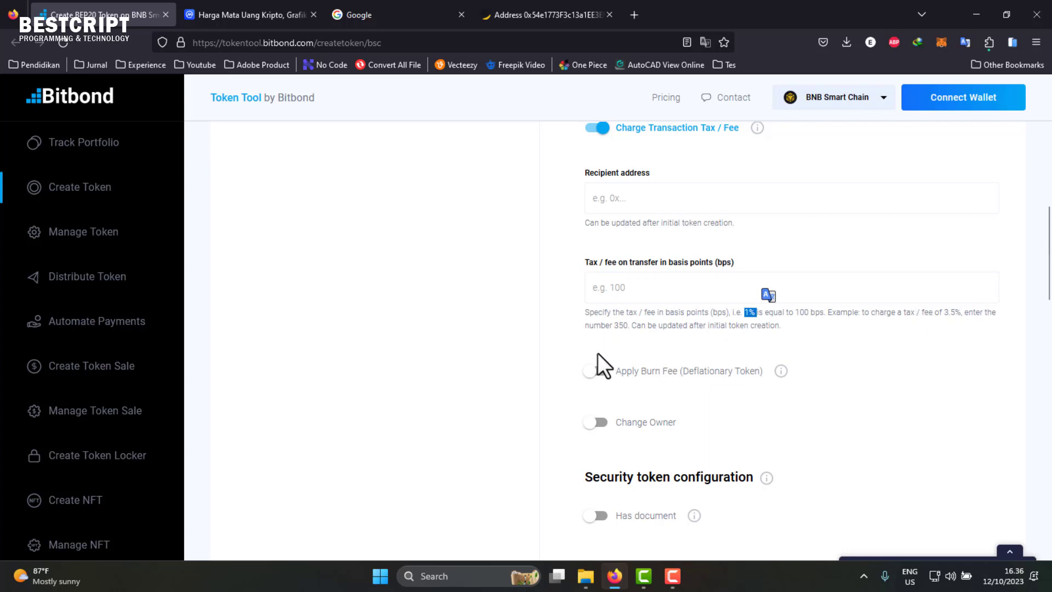
scroll(602, 362, "down", 2)
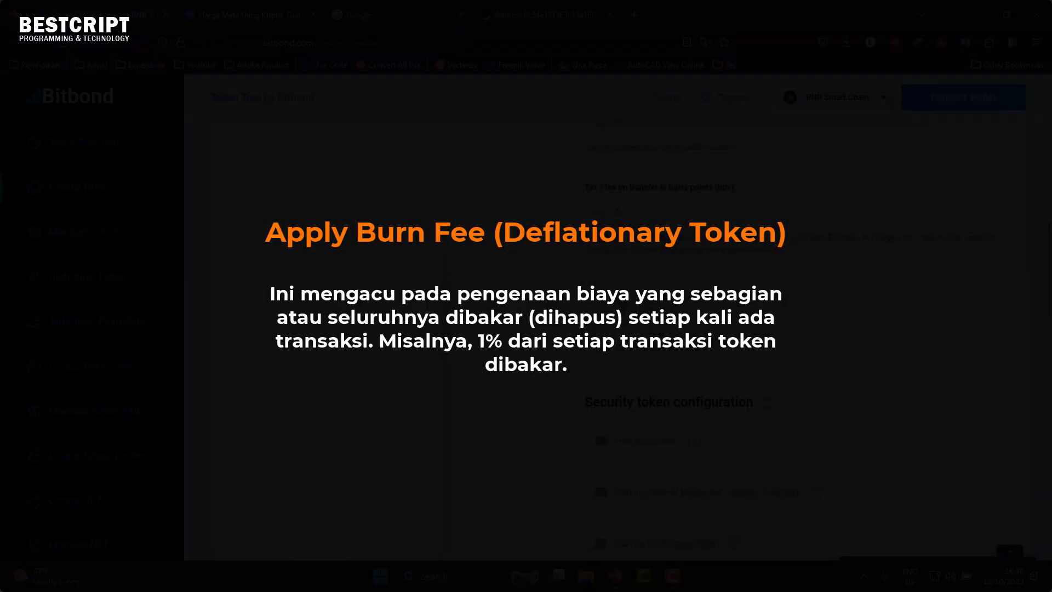
left_click(602, 296)
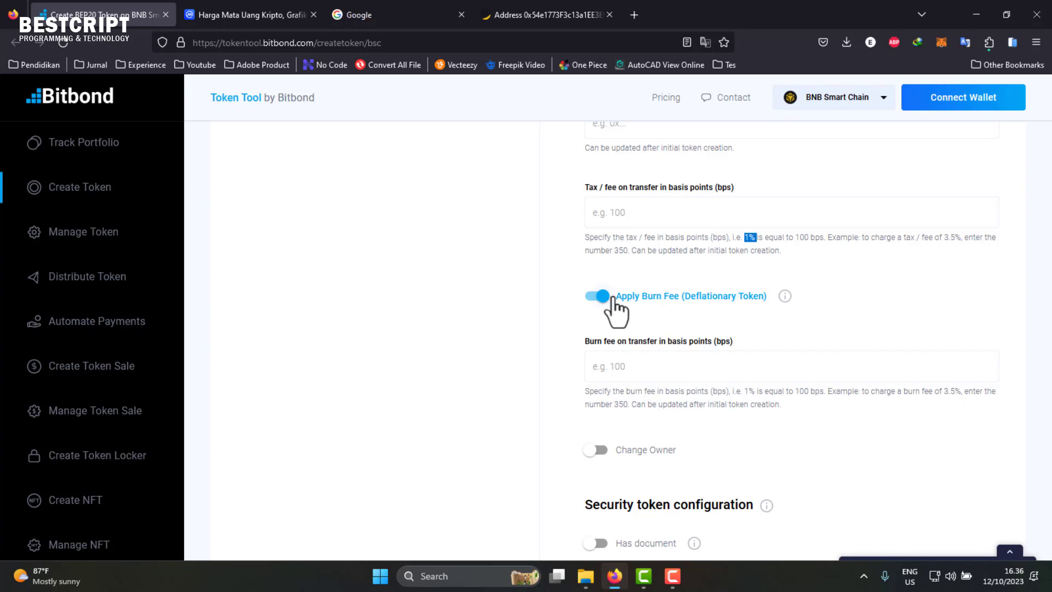
scroll(644, 318, "up", 10)
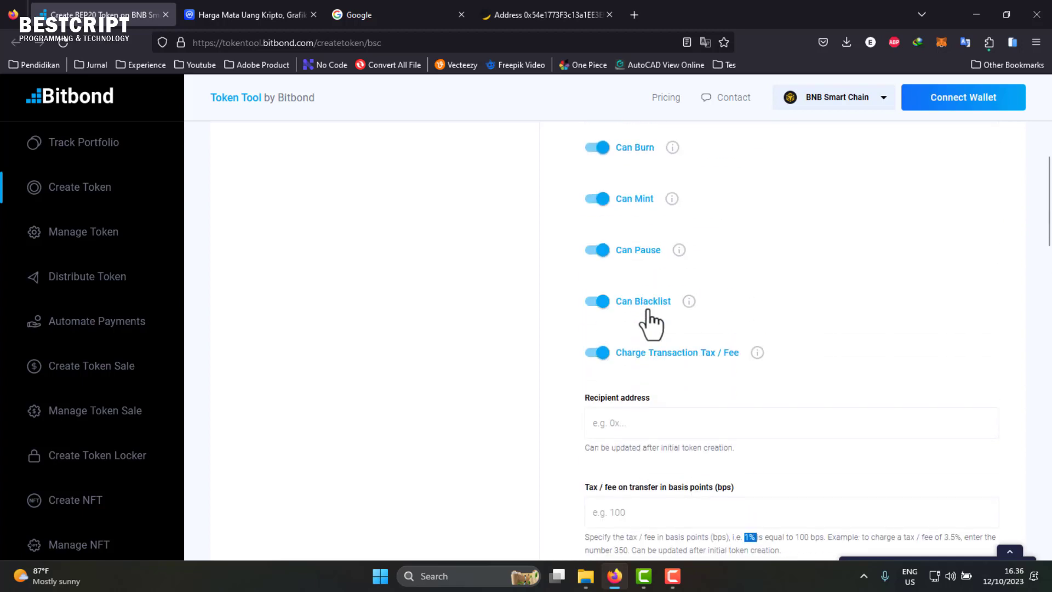
scroll(616, 463, "down", 10)
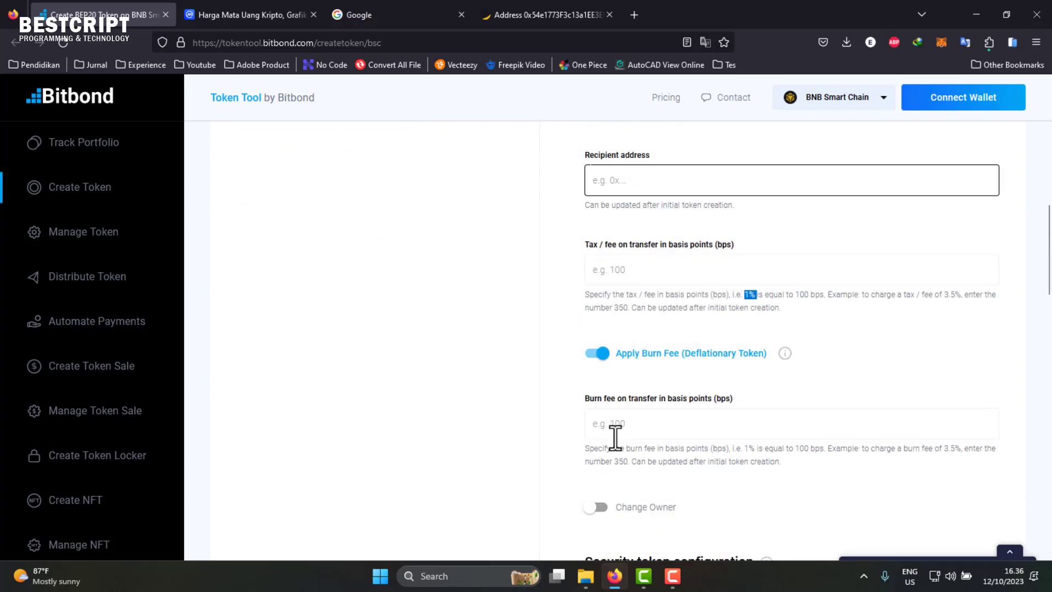
scroll(617, 432, "down", 1)
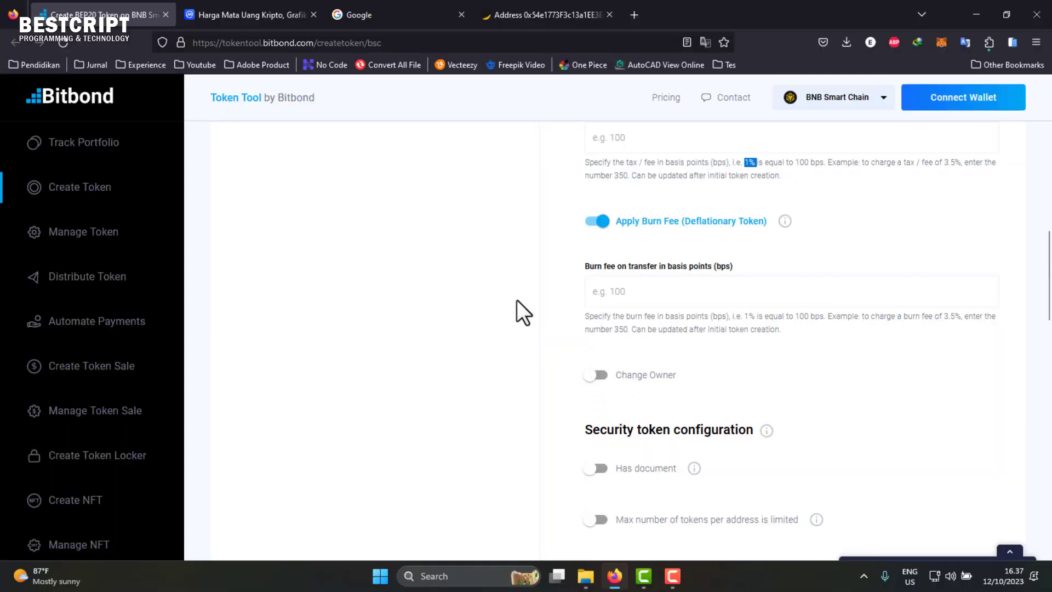
- Switch the Has document option on, then back off
scroll(608, 383, "down", 2)
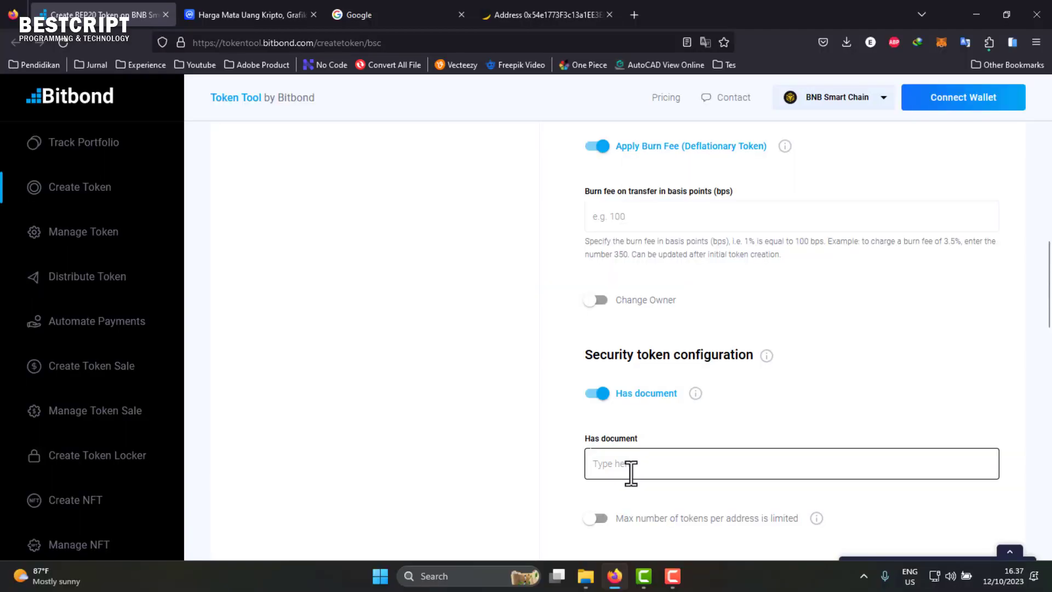
left_click(637, 464)
scroll(642, 428, "down", 3)
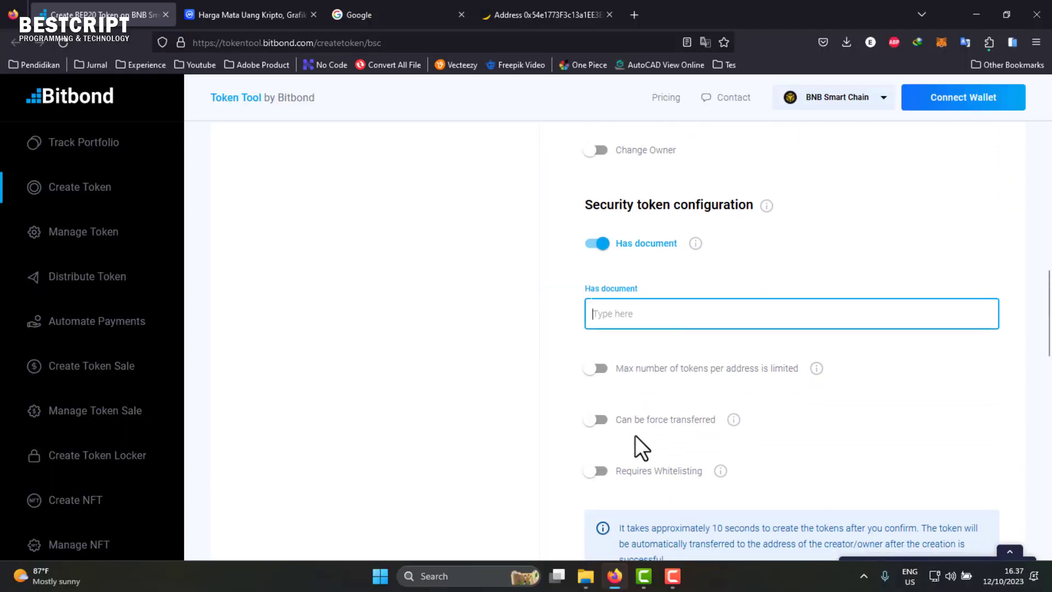
scroll(676, 477, "down", 2)
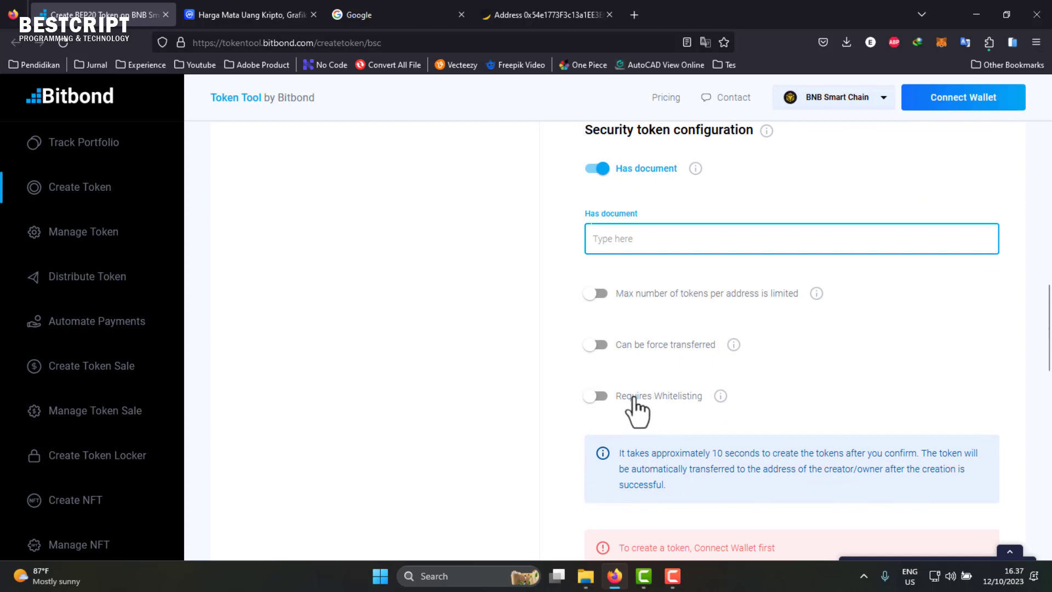
scroll(632, 397, "up", 1)
scroll(633, 396, "up", 1)
left_click(601, 327)
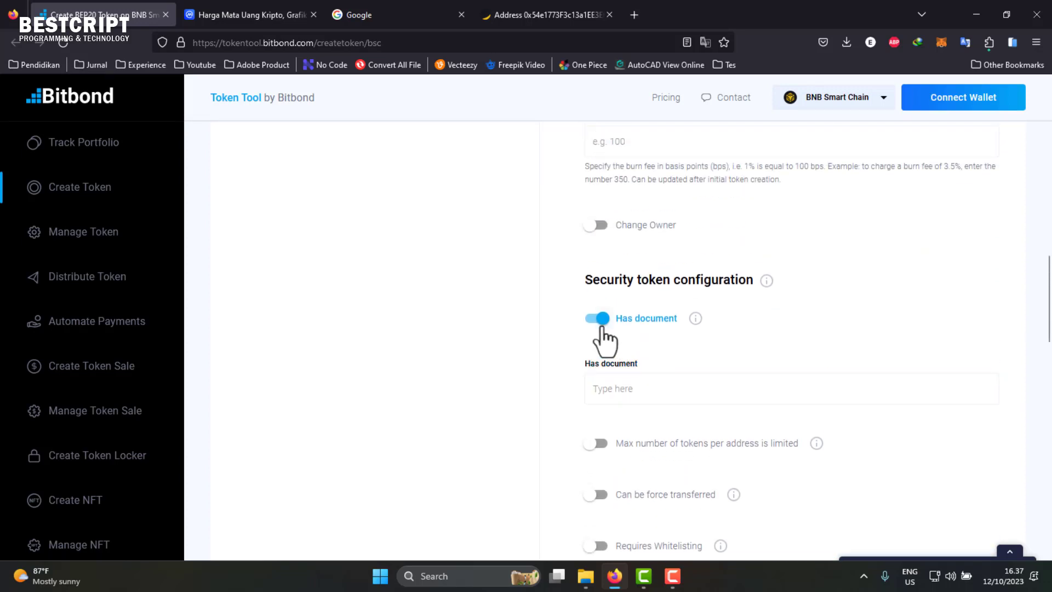
left_click(601, 327)
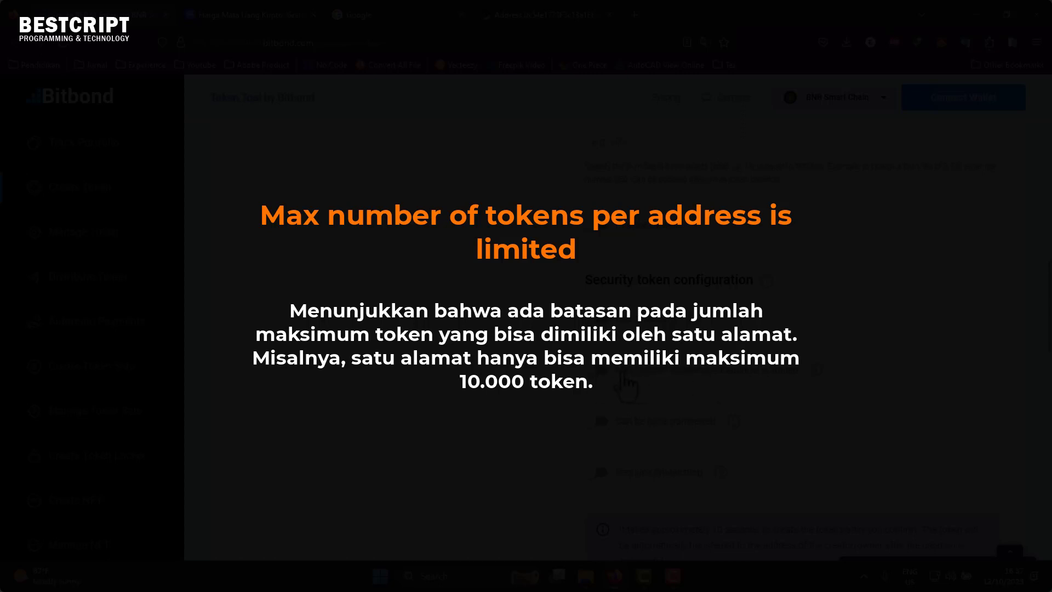
- Turn on 'Max number of tokens per address is limited', leaving the amount field empty
left_click(602, 369)
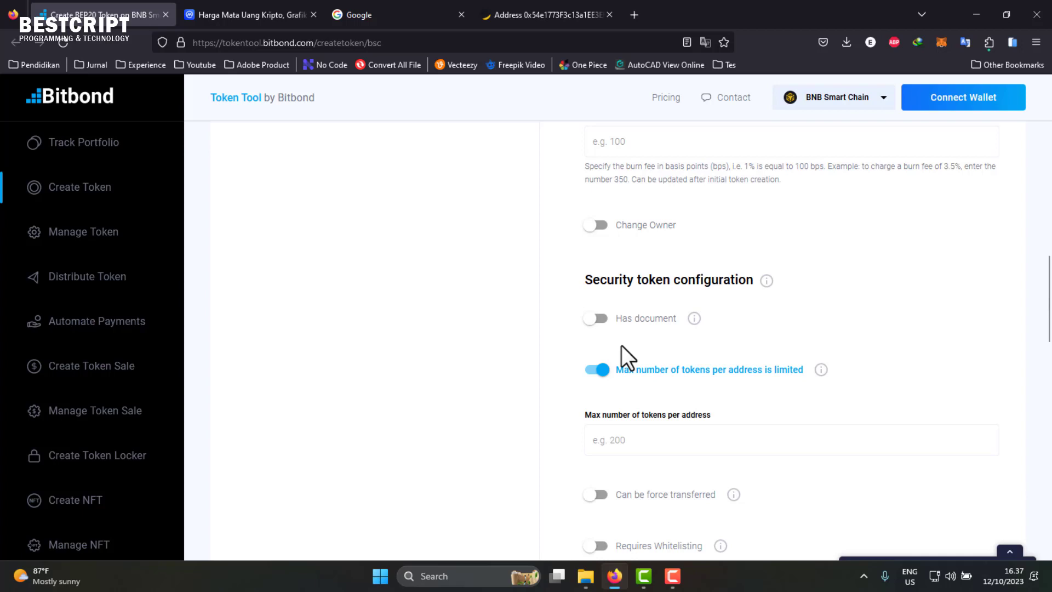
left_click(633, 437)
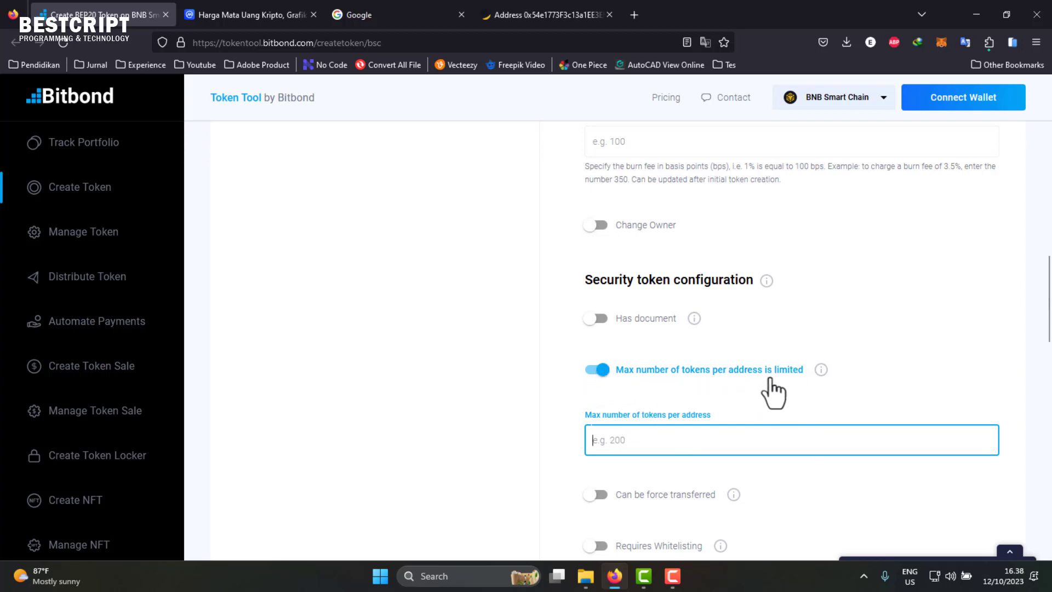
scroll(652, 433, "down", 2)
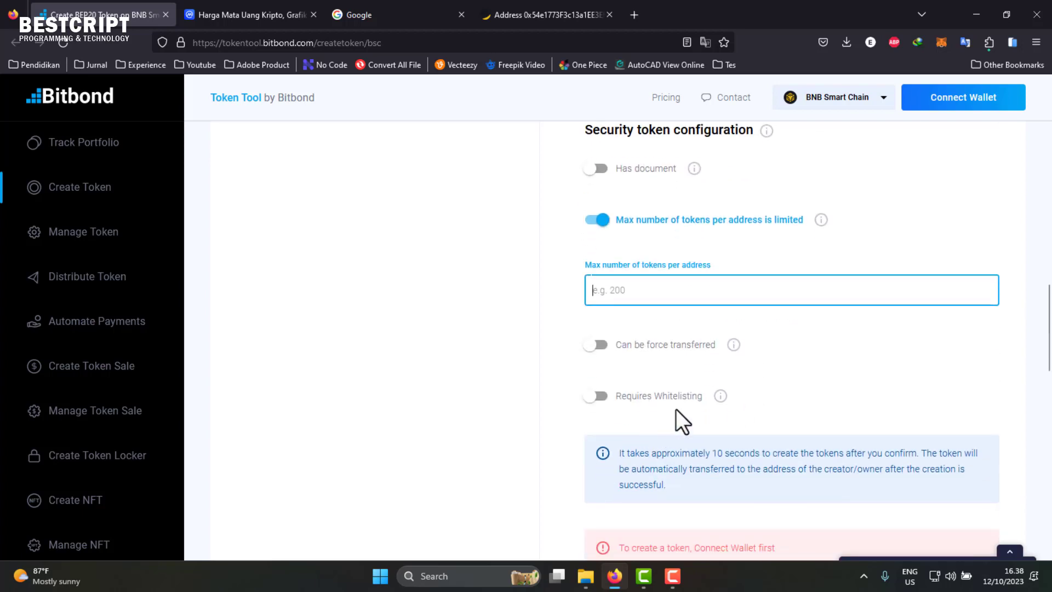
scroll(679, 378, "up", 1)
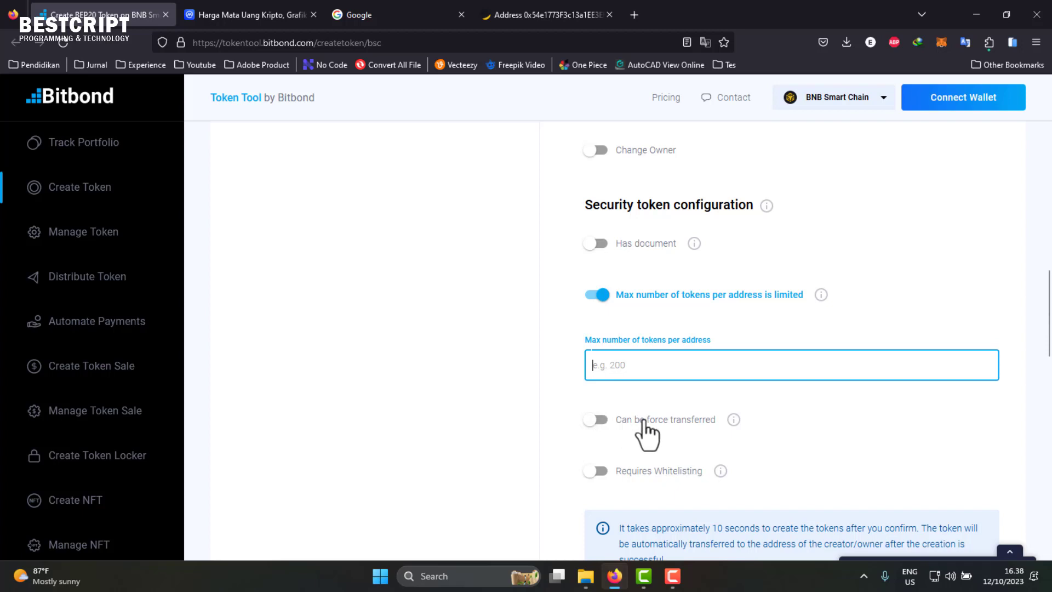
scroll(660, 433, "down", 2)
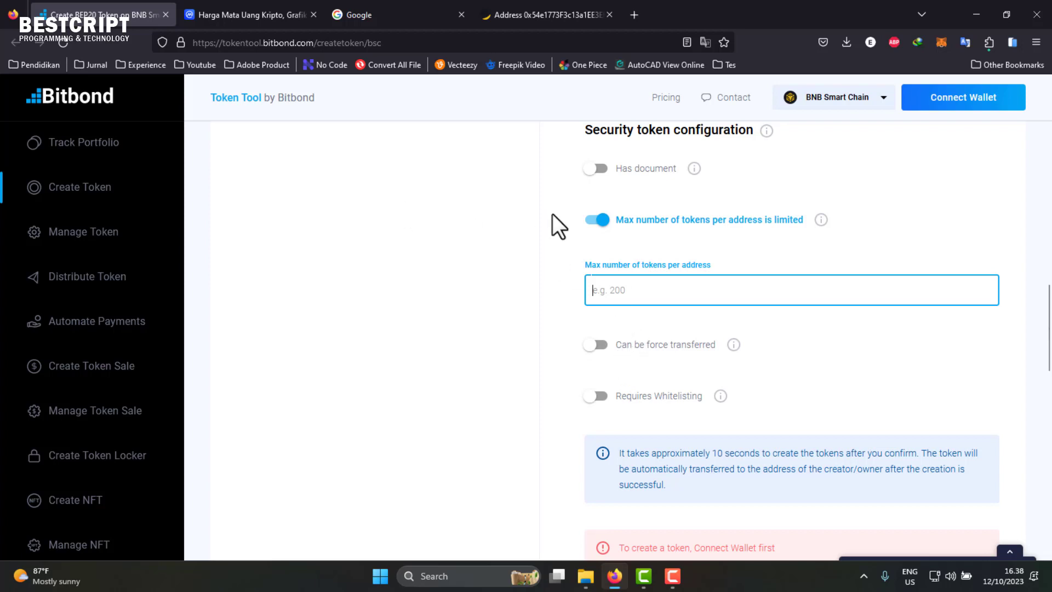
left_click(540, 183)
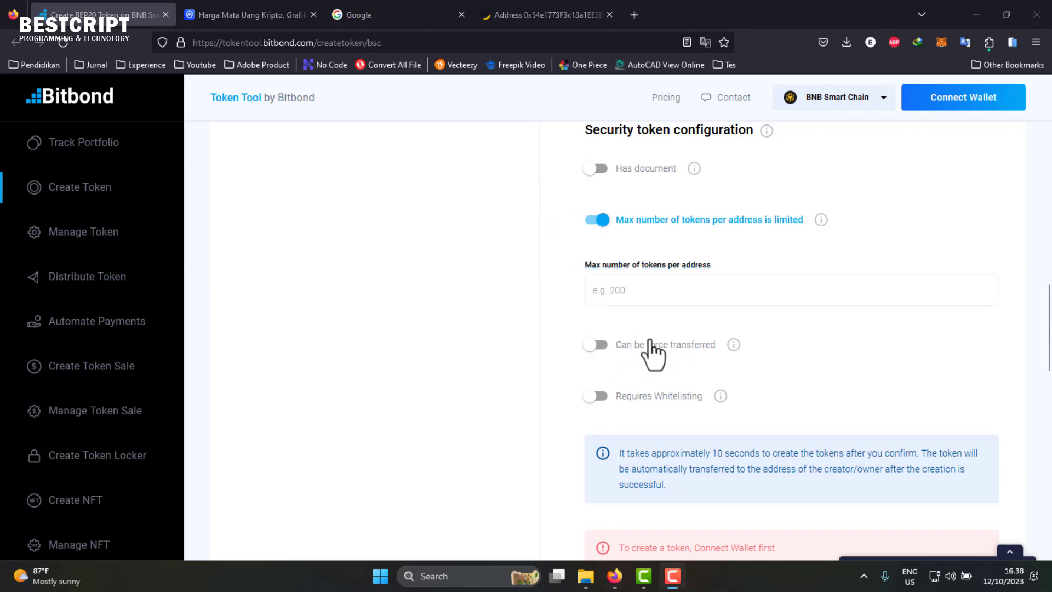
left_click(736, 300)
left_click(658, 252)
scroll(839, 266, "up", 2)
scroll(839, 266, "down", 2)
scroll(663, 419, "down", 2)
scroll(658, 417, "up", 3)
scroll(658, 412, "up", 6)
scroll(658, 412, "down", 6)
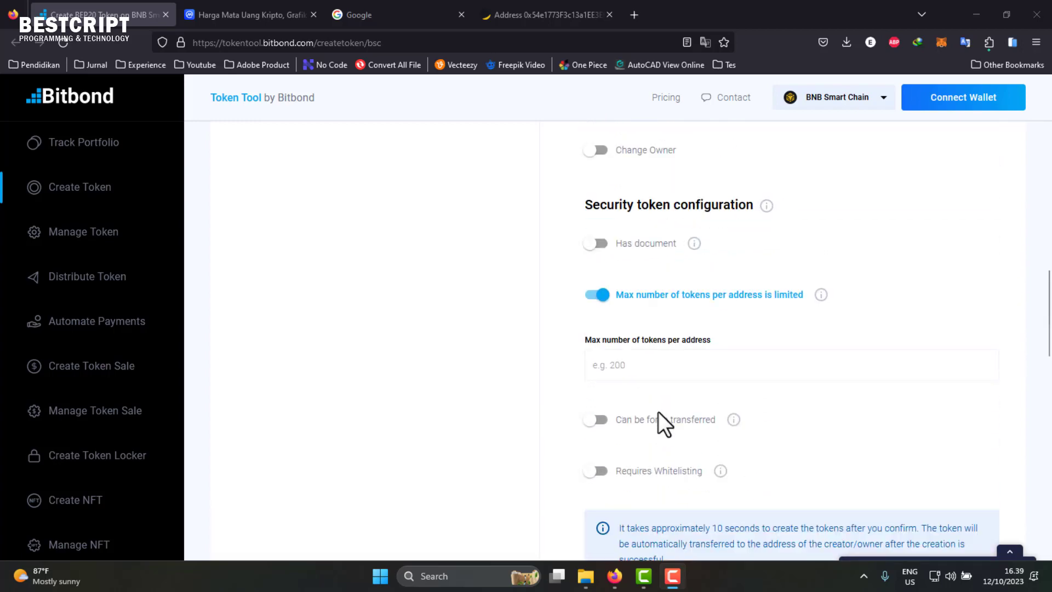
- Switch off Max tokens per address, Burn Fee, Charge Tax, Can Blacklist, Can Pause, Can Mint and Can Burn
left_click(601, 296)
scroll(620, 329, "up", 4)
left_click(601, 223)
scroll(602, 285, "up", 8)
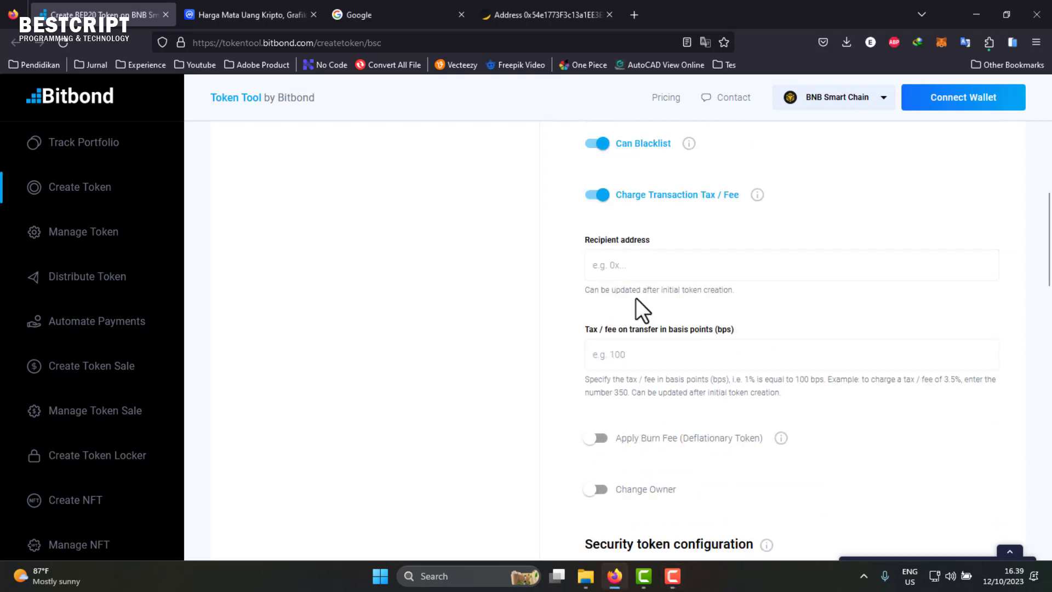
left_click(599, 422)
left_click(598, 375)
left_click(598, 325)
left_click(599, 273)
left_click(600, 223)
scroll(605, 239, "up", 5)
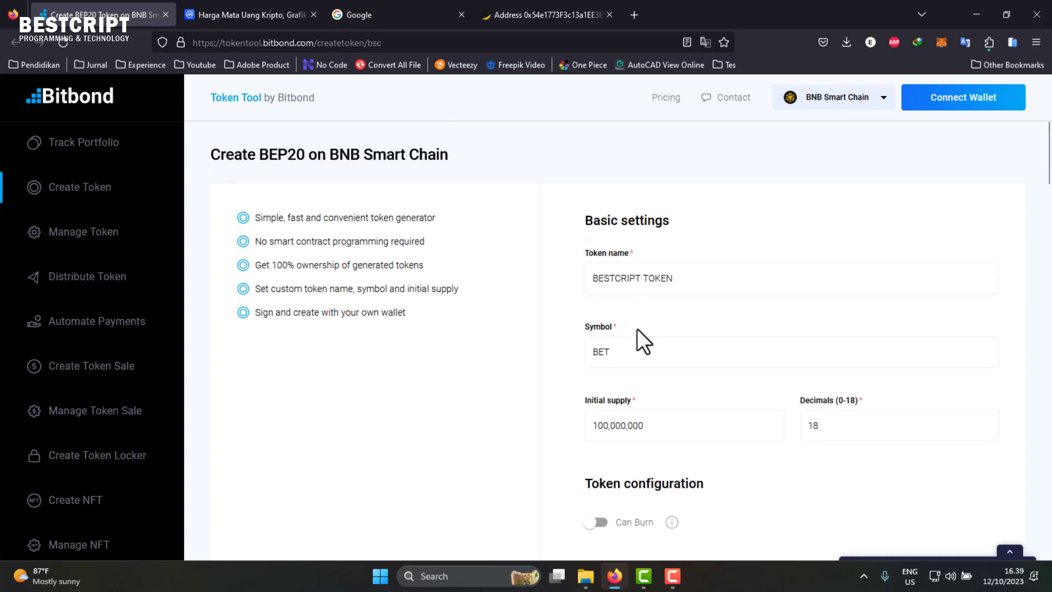
- Check the BET symbol, briefly re-enable Burn, Mint and Pause, then turn them off again
left_click(676, 340)
scroll(748, 414, "down", 15)
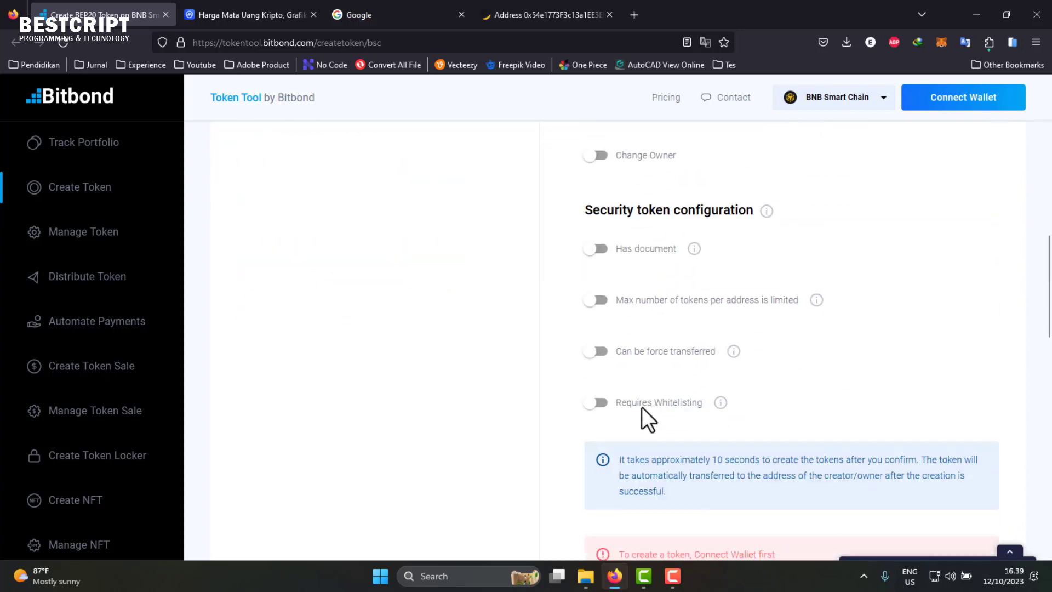
scroll(645, 422, "up", 3)
scroll(668, 399, "up", 10)
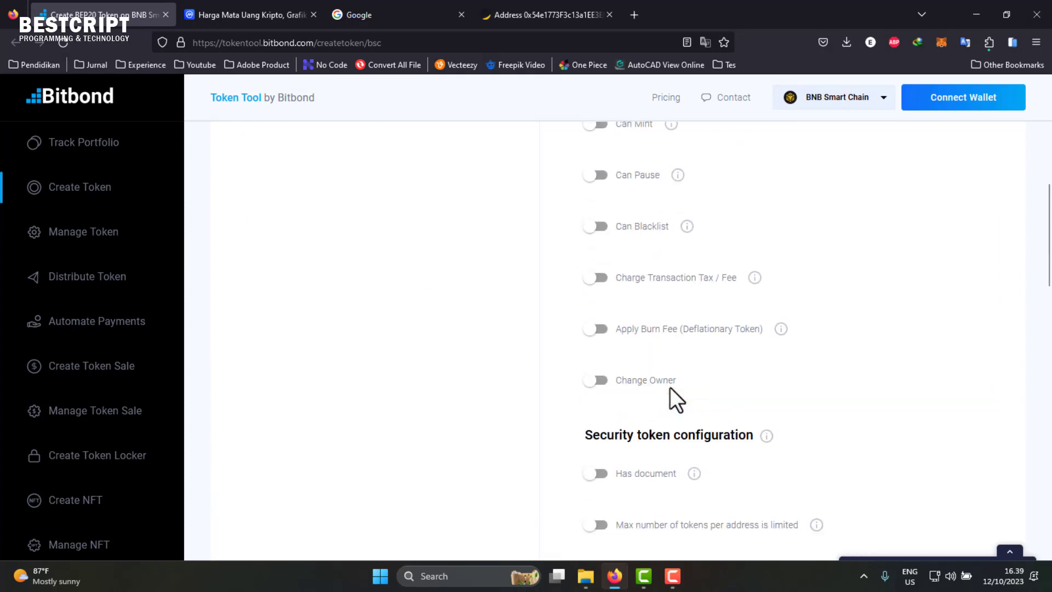
left_click(596, 373)
scroll(708, 399, "down", 10)
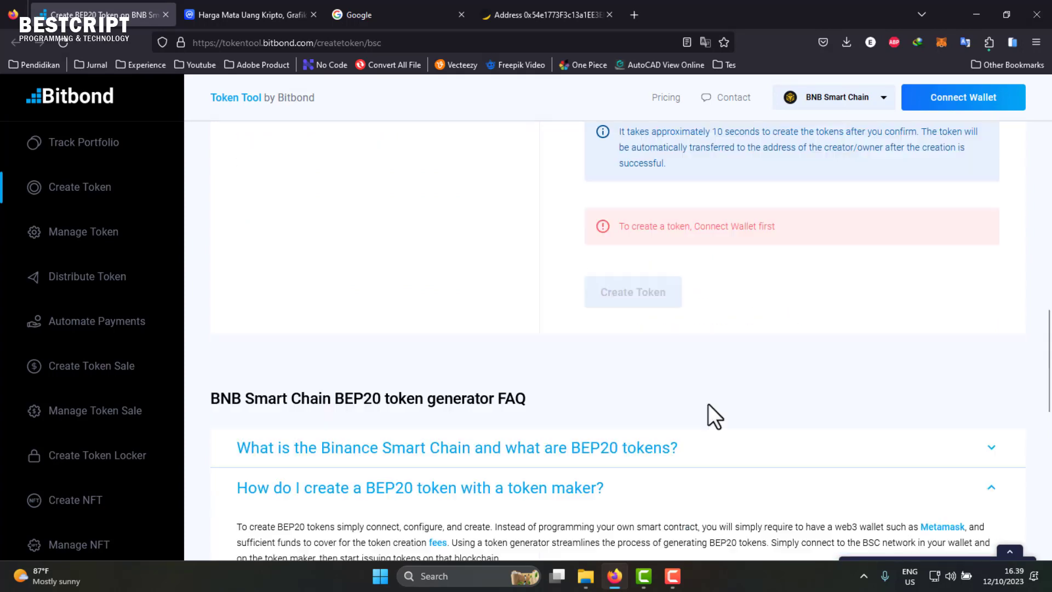
scroll(666, 302, "up", 10)
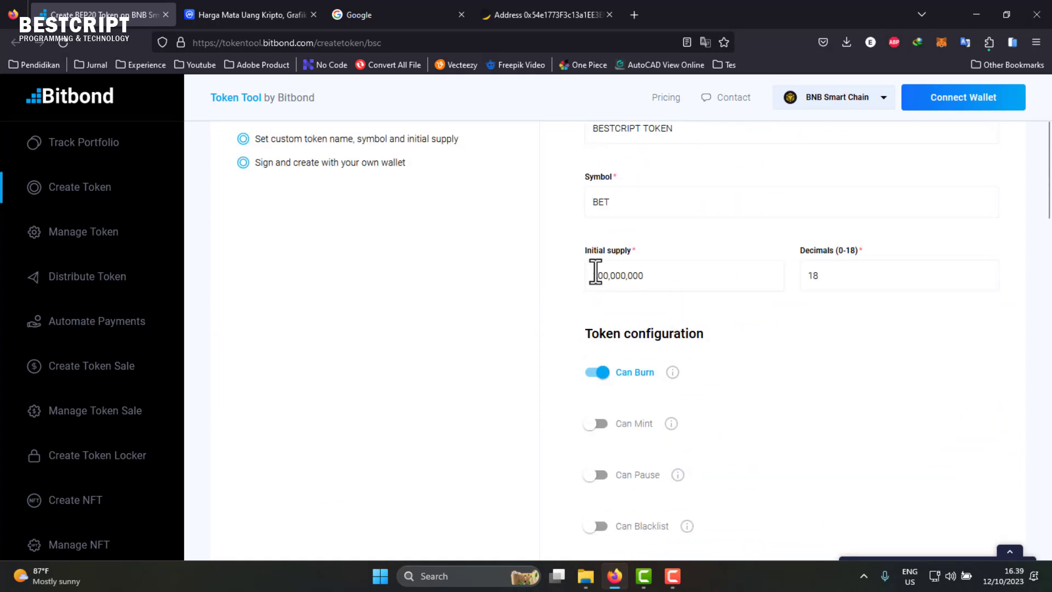
left_click(597, 423)
left_click(597, 474)
scroll(610, 460, "down", 3)
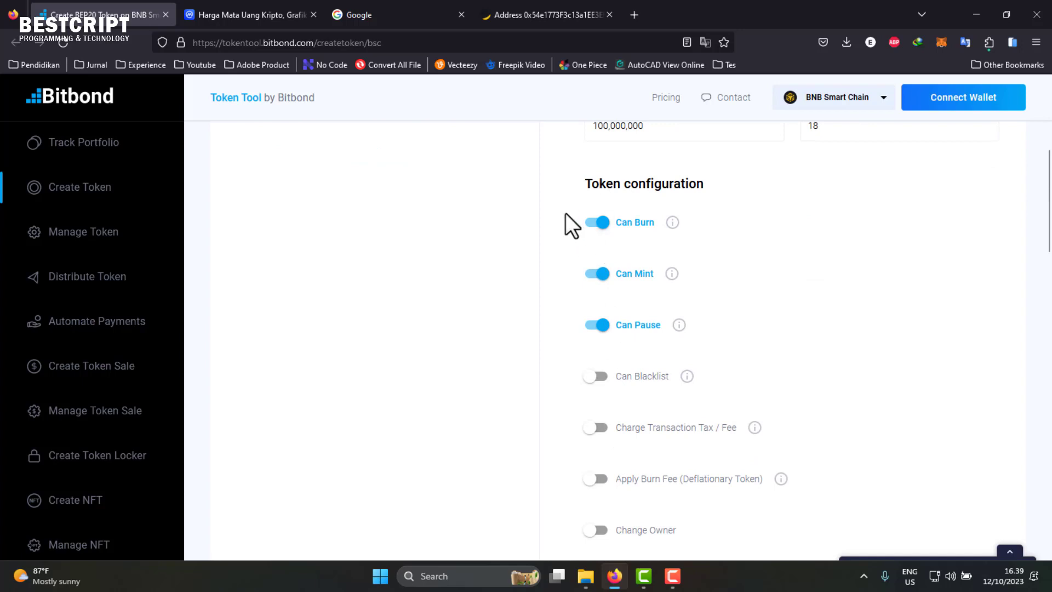
left_click(597, 325)
left_click(598, 273)
left_click(601, 222)
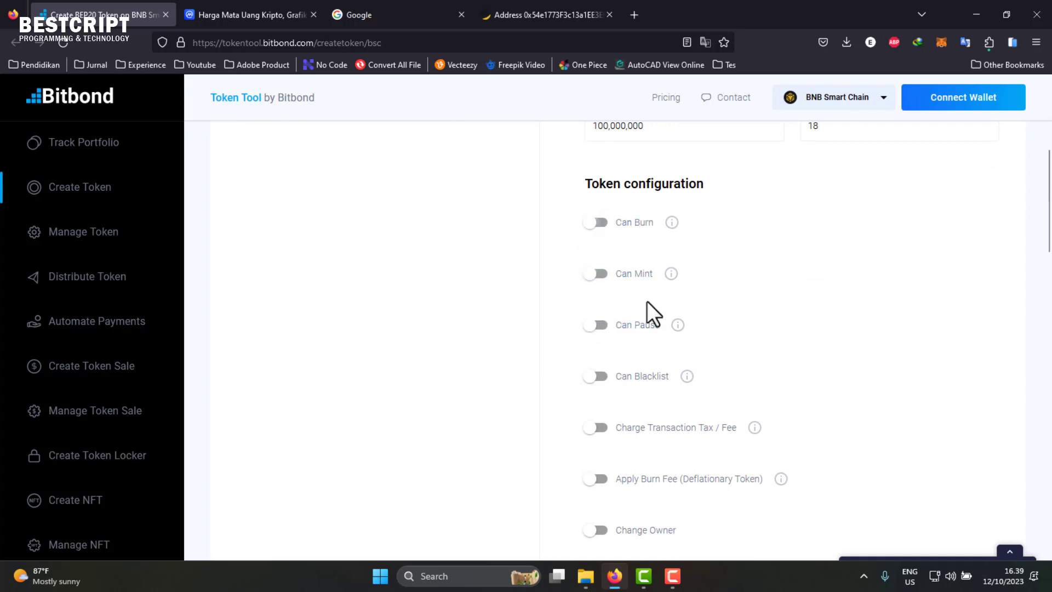
scroll(652, 310, "up", 3)
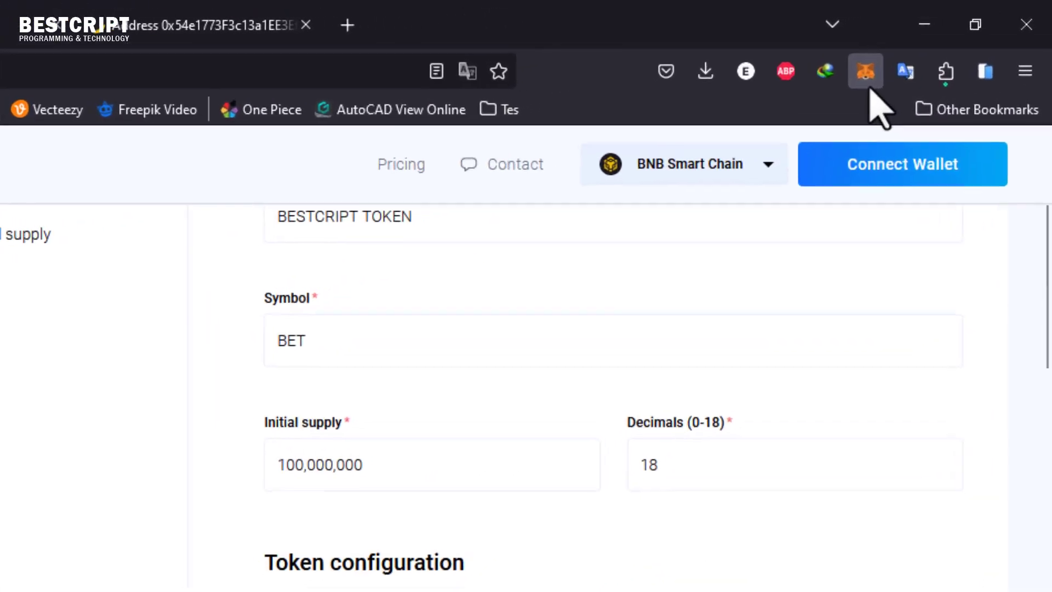
- Check the wallet's testnet balance and browse the network list without changing it
left_click(868, 88)
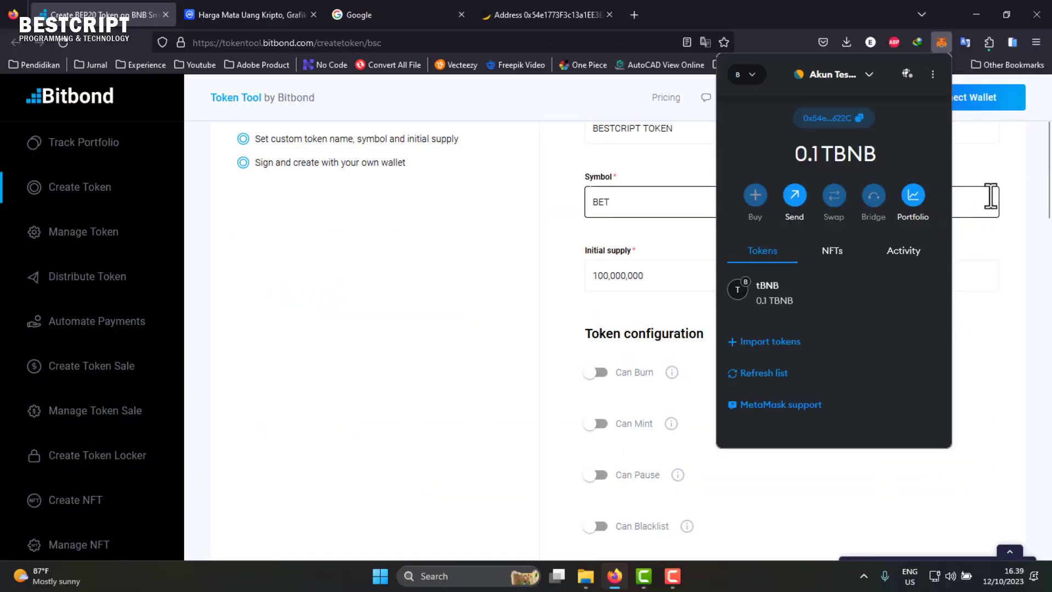
left_click(1021, 147)
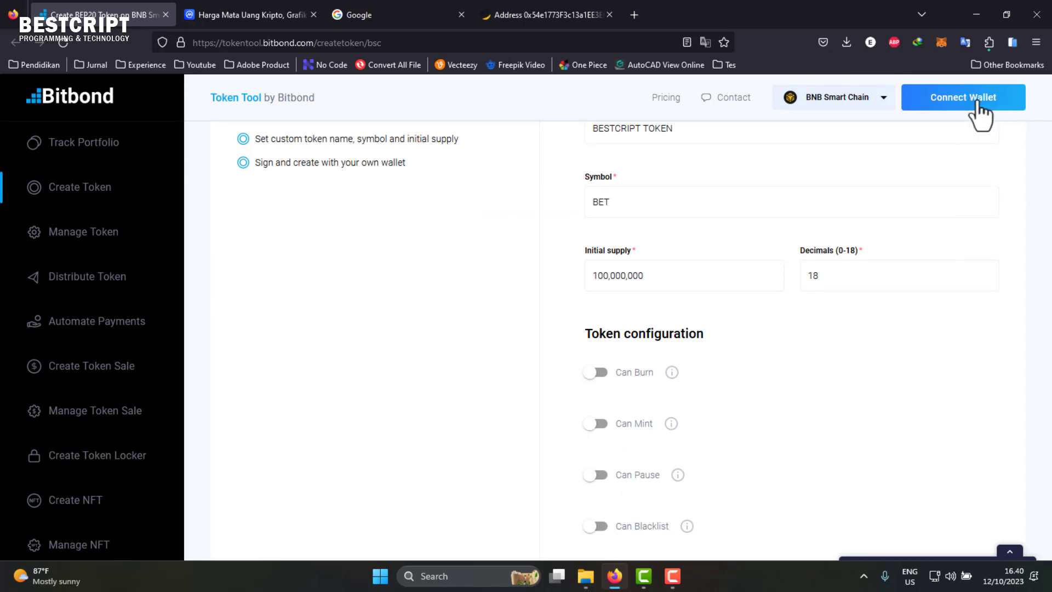
left_click(880, 102)
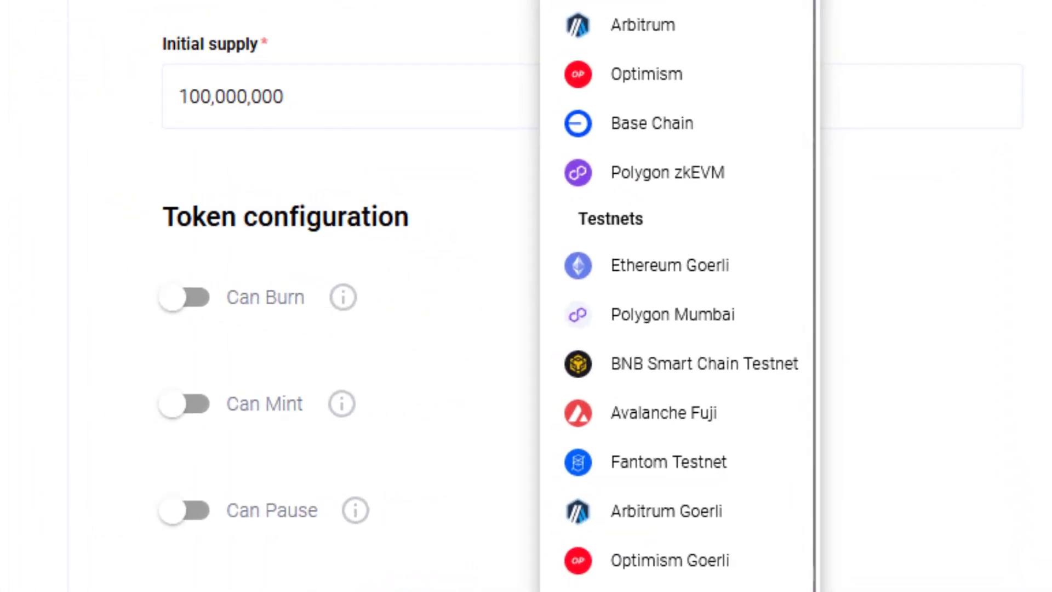
left_click(864, 42)
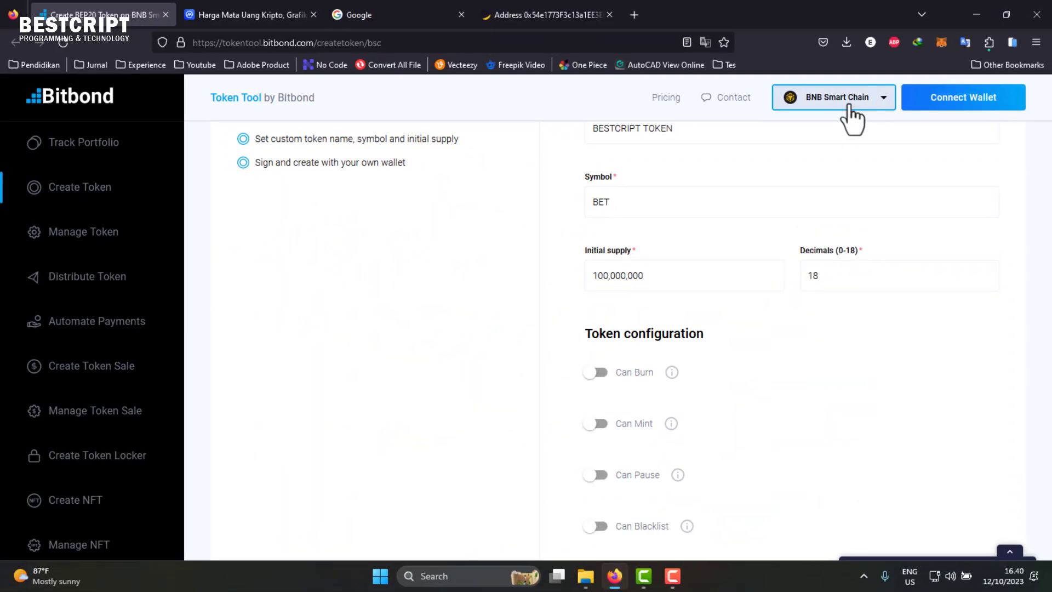
- Switch the network to BNB Smart Chain Testnet, leaving Can Burn off
left_click(849, 107)
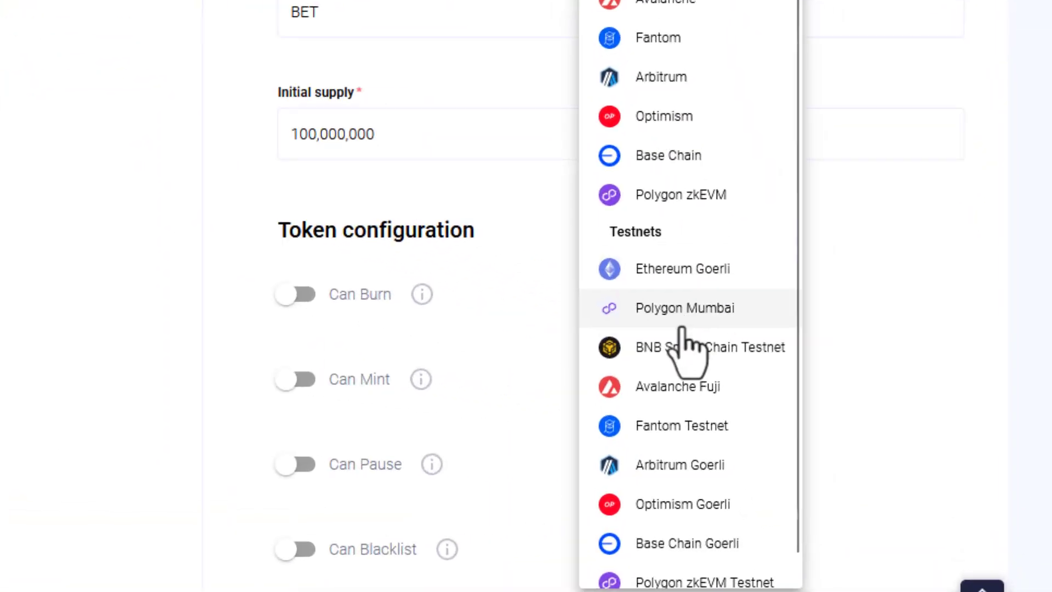
left_click(751, 351)
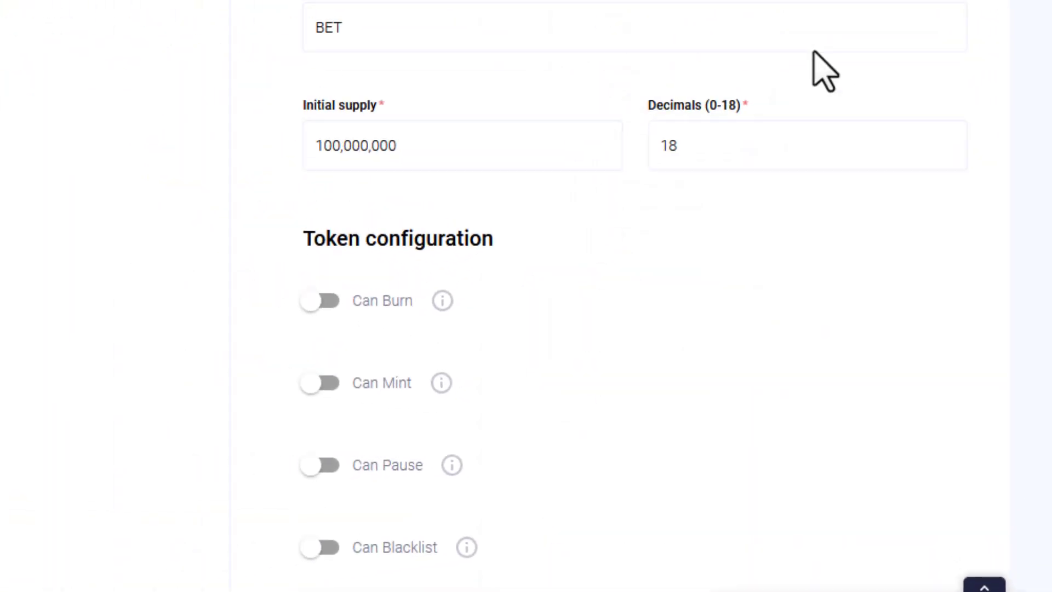
scroll(740, 318, "down", 4)
scroll(619, 276, "up", 1)
left_click(600, 222)
left_click(599, 222)
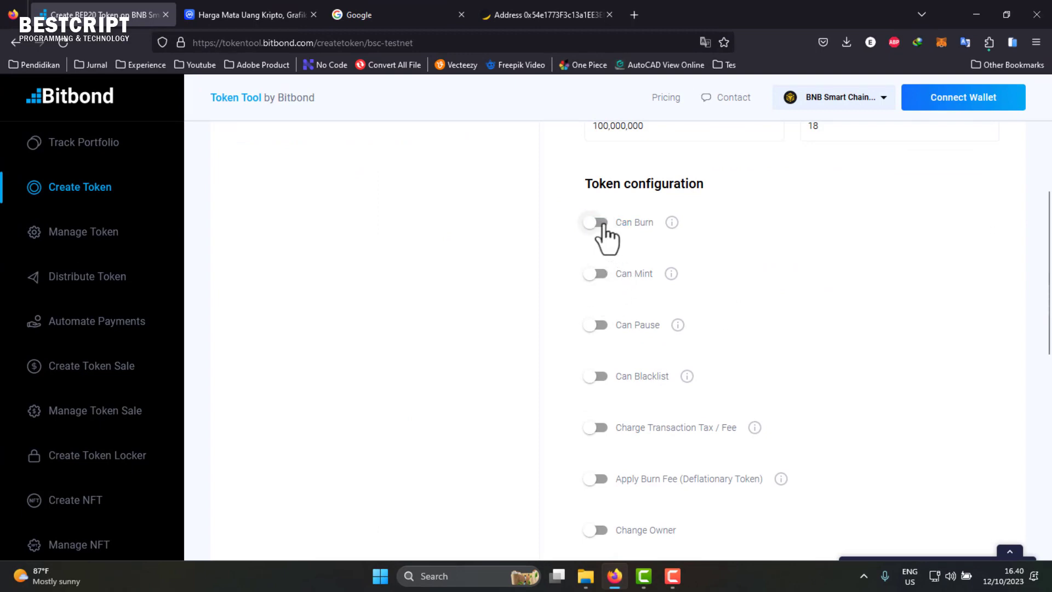
scroll(716, 282, "up", 4)
scroll(617, 367, "down", 10)
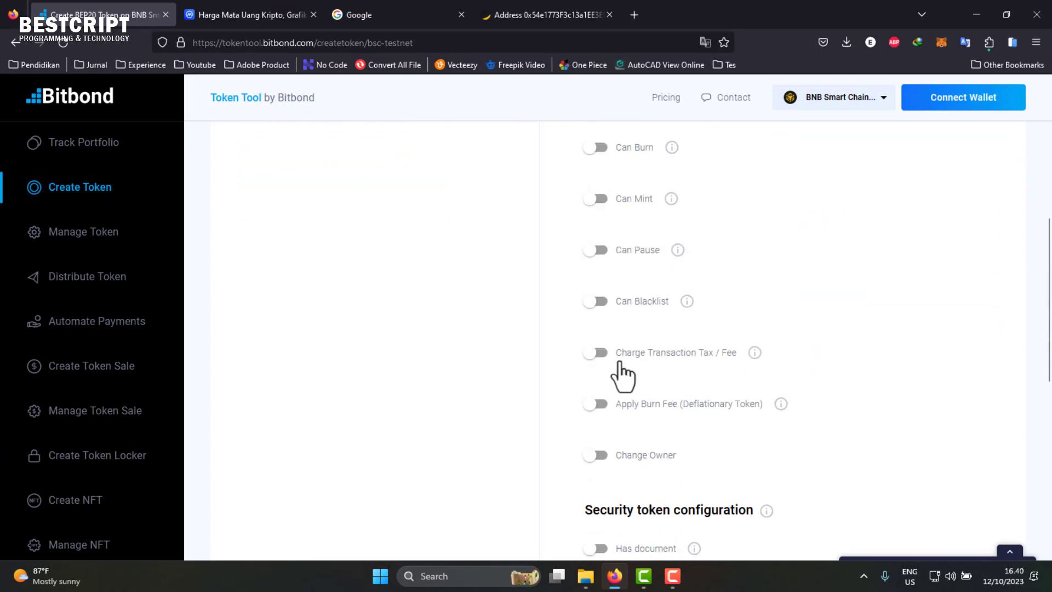
scroll(632, 452, "up", 5)
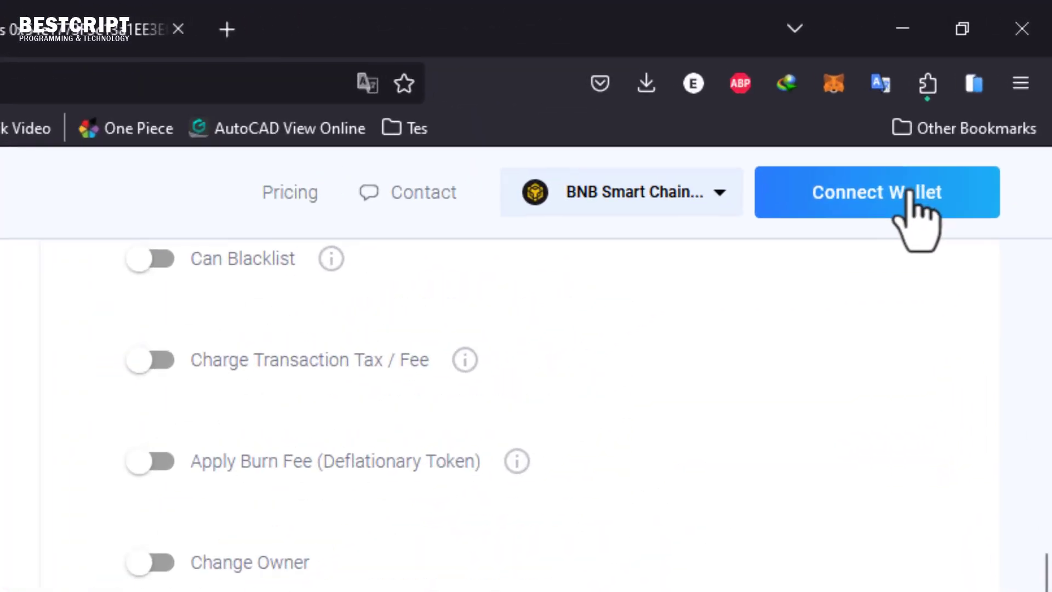
- Connect MetaMask to the site with only the testnet account selected, not OpenSea 1
left_click(980, 97)
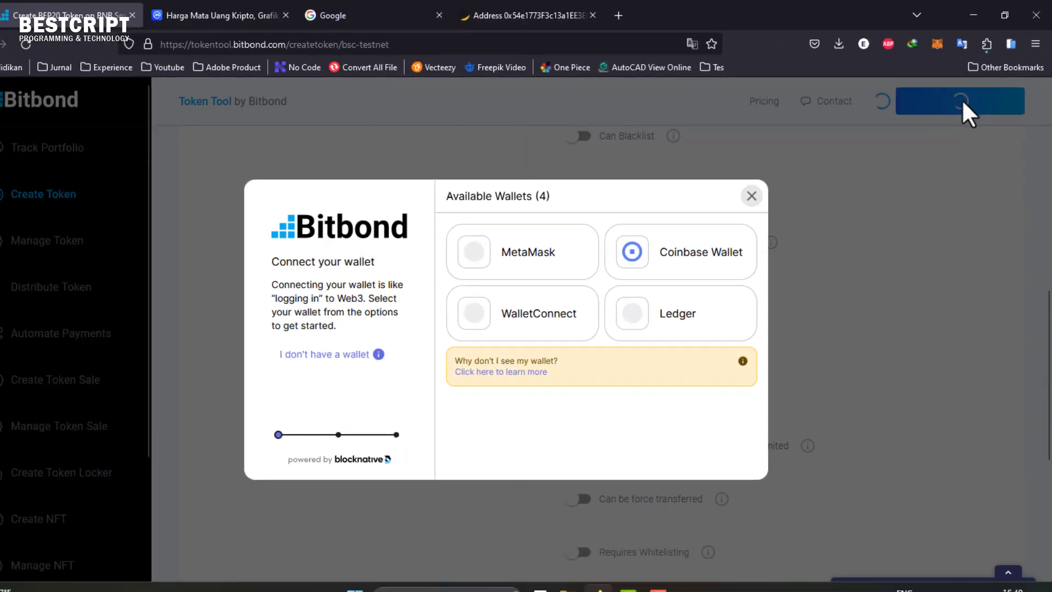
left_click(548, 247)
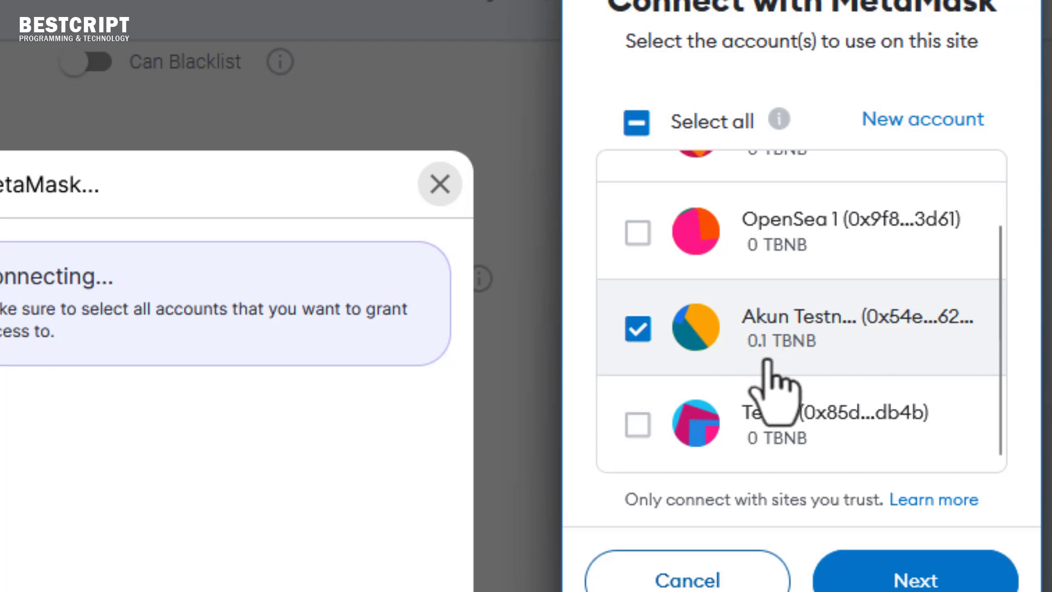
scroll(772, 241, "up", 1)
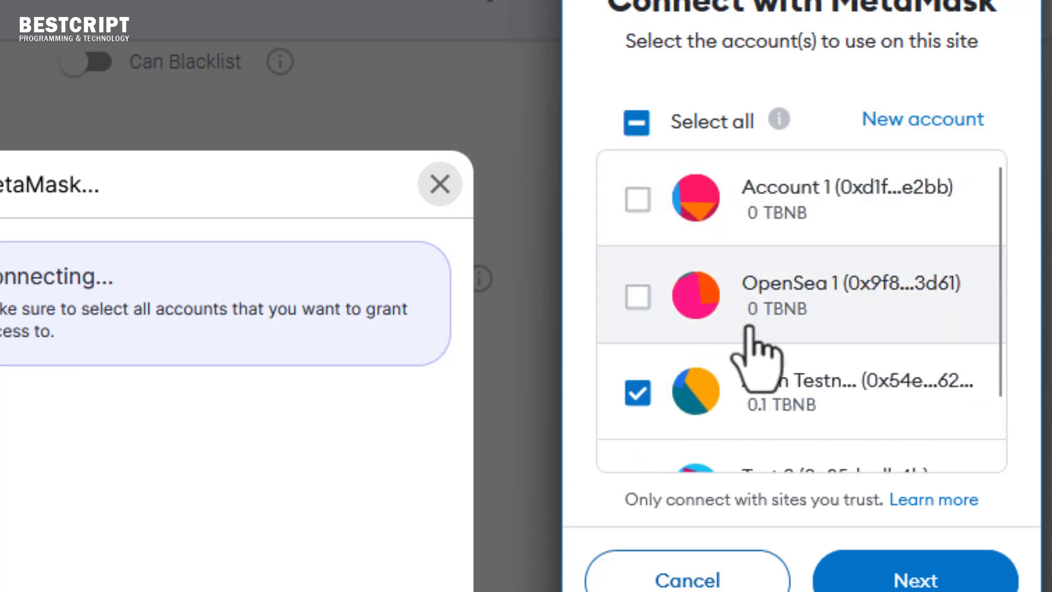
scroll(747, 347, "down", 1)
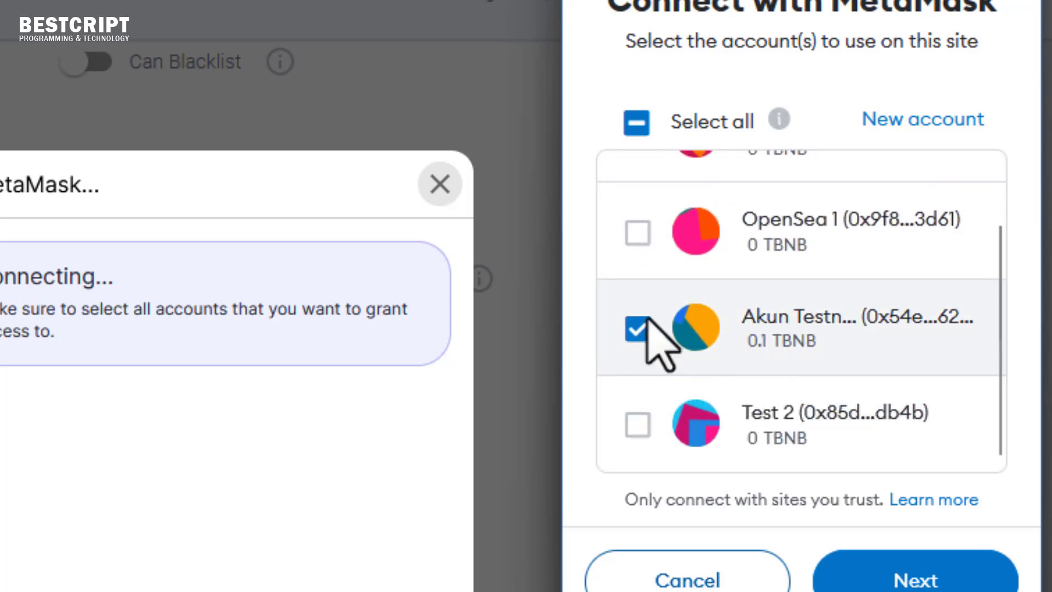
left_click(638, 236)
scroll(638, 237, "up", 1)
scroll(638, 241, "down", 1)
left_click(637, 233)
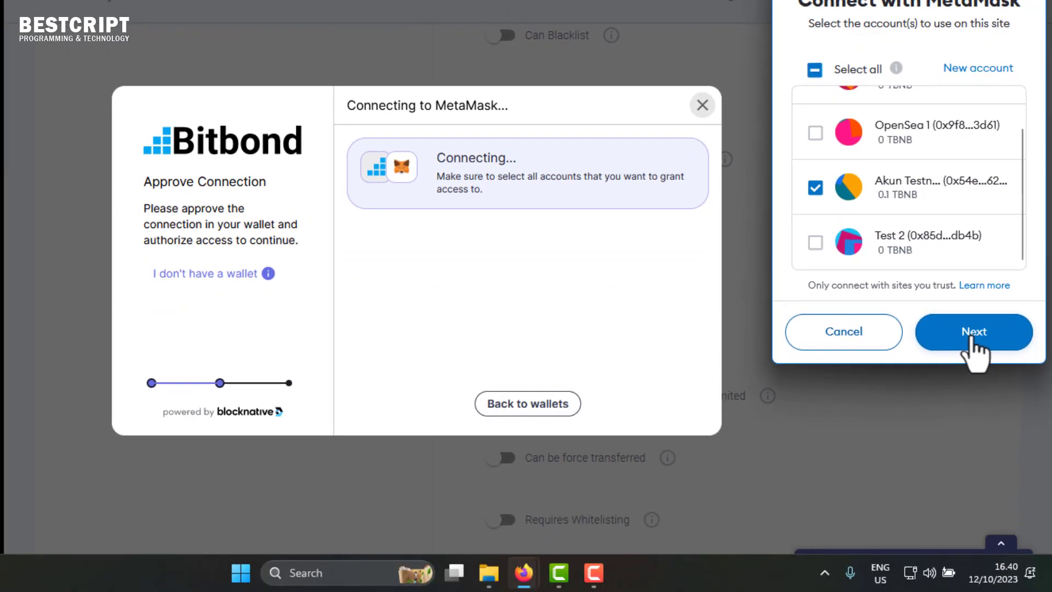
left_click(917, 578)
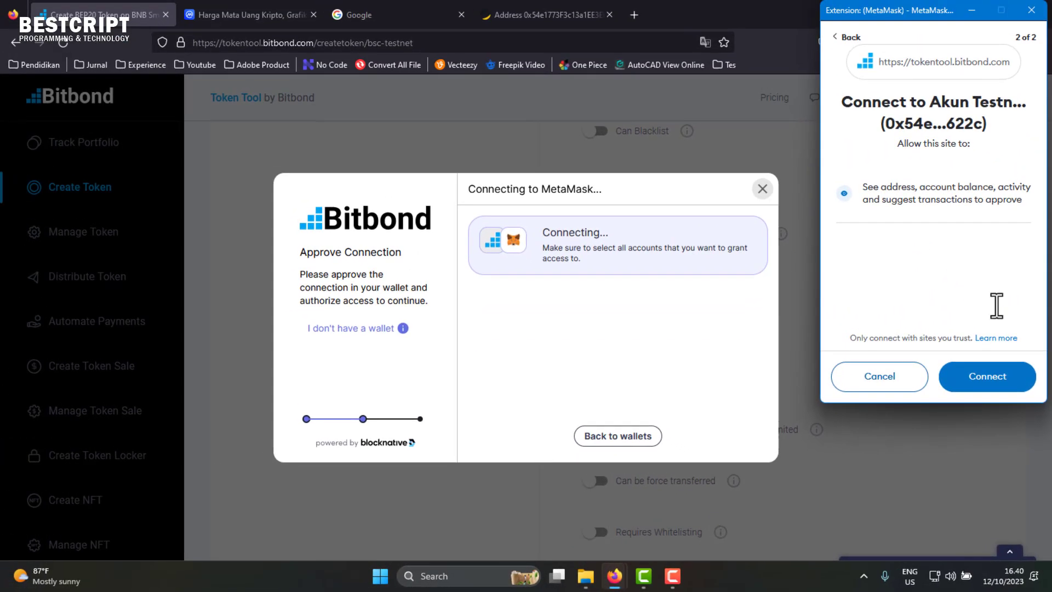
left_click(989, 378)
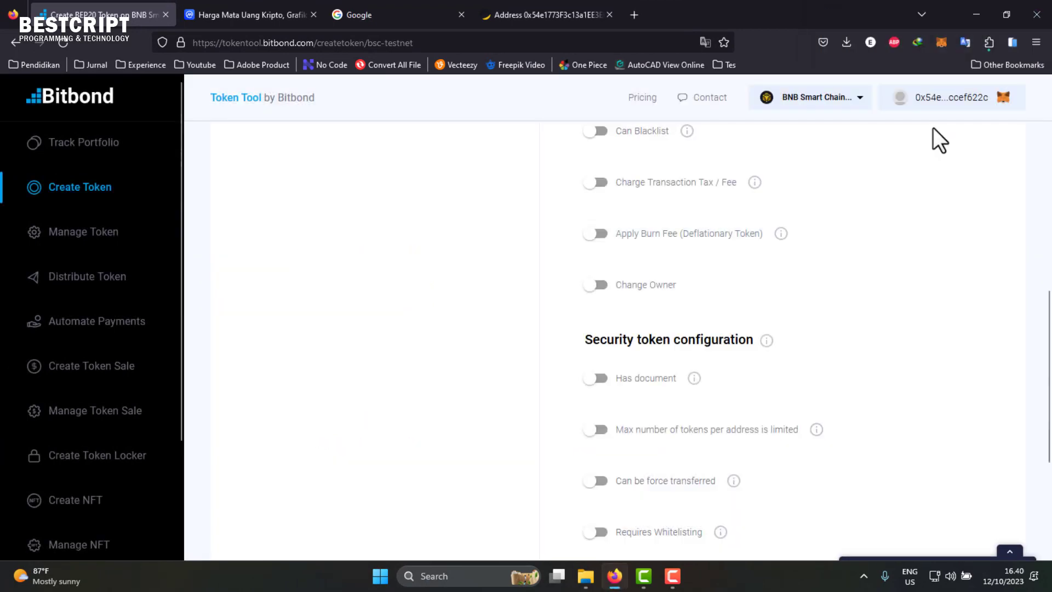
- Switch on the Can Burn and Can Pause toggles
scroll(753, 267, "up", 4)
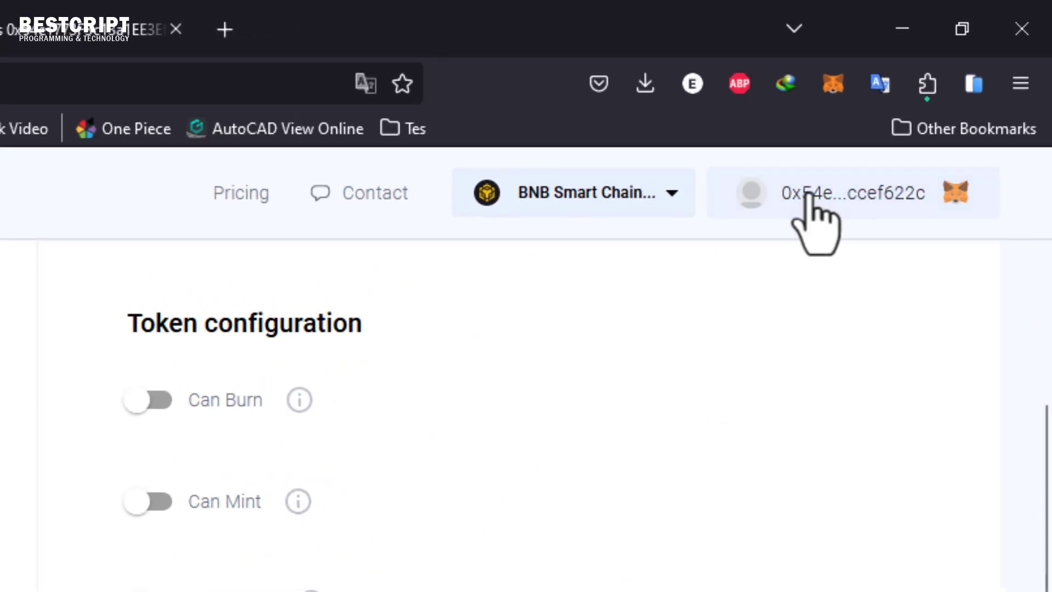
scroll(605, 476, "up", 5)
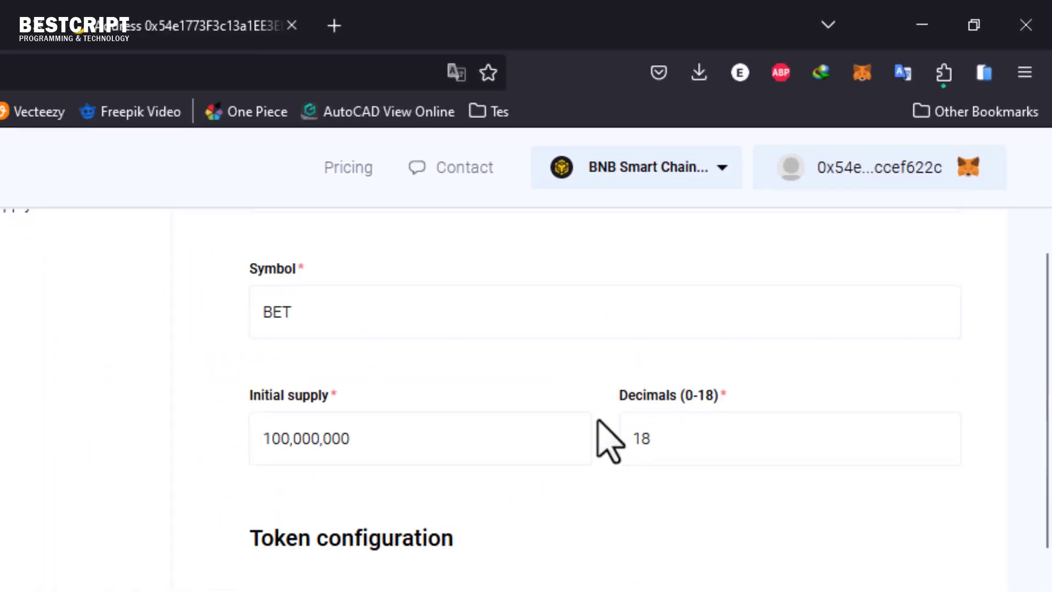
left_click(600, 352)
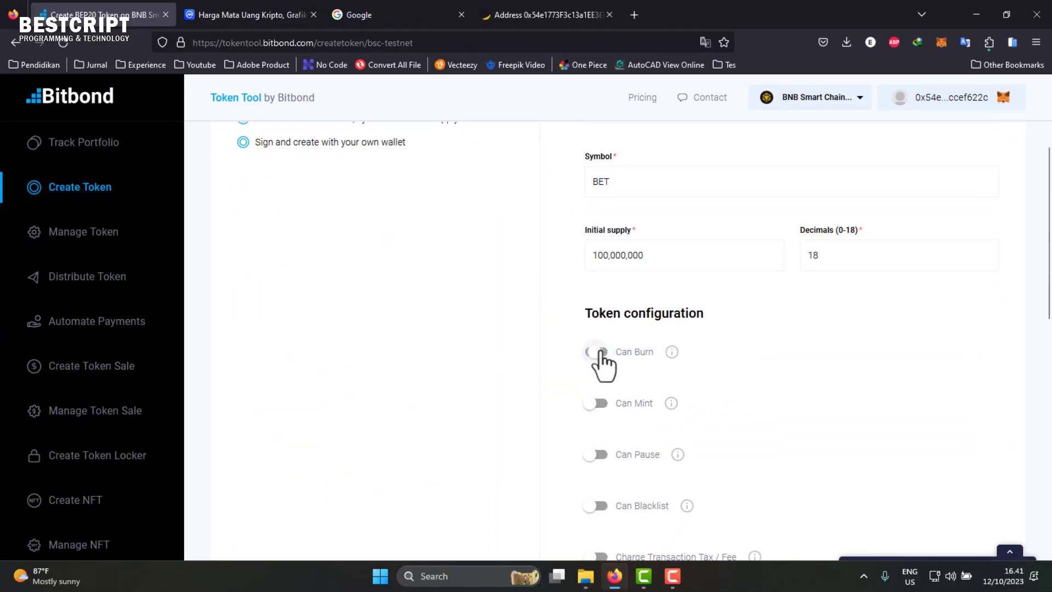
scroll(725, 312, "down", 10)
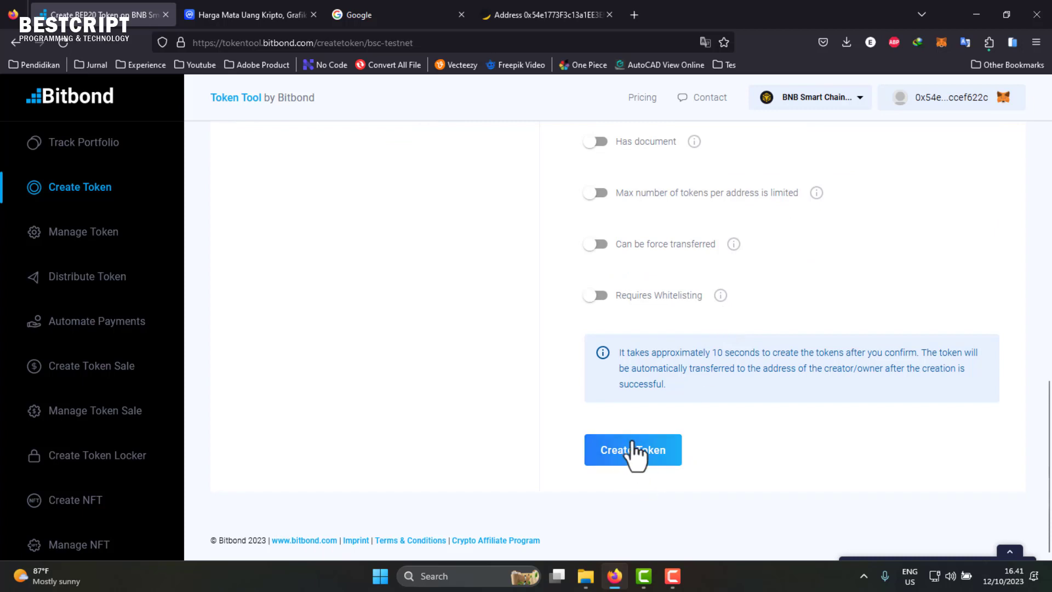
scroll(652, 323, "up", 10)
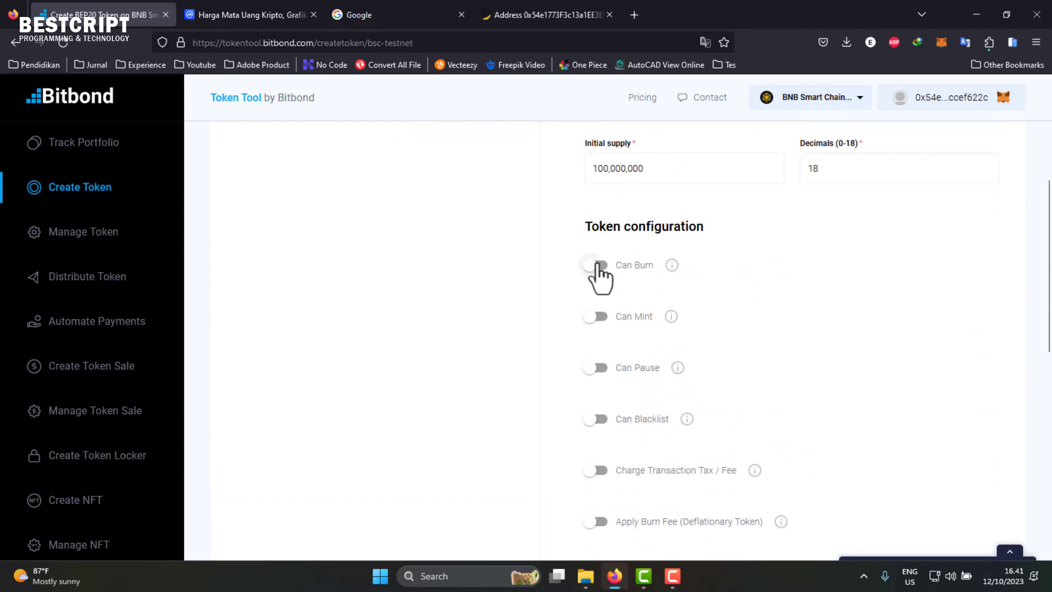
left_click(601, 368)
- Make sure Can Burn is on, enable Can Mint, and review the rest of the form
scroll(632, 386, "down", 2)
scroll(609, 356, "up", 2)
scroll(613, 307, "up", 1)
left_click(601, 340)
left_click(602, 391)
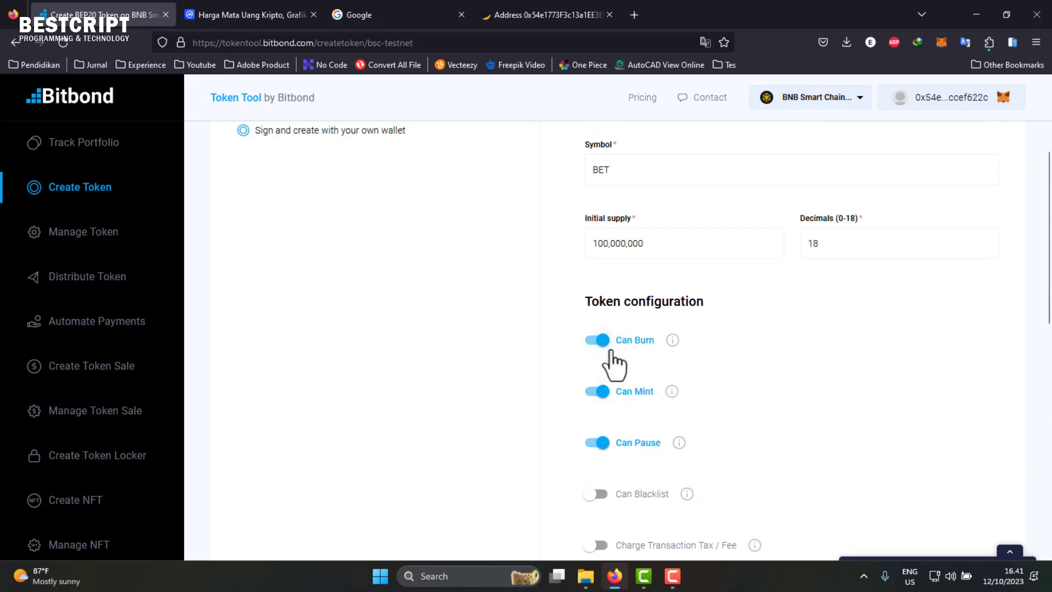
scroll(655, 372, "down", 3)
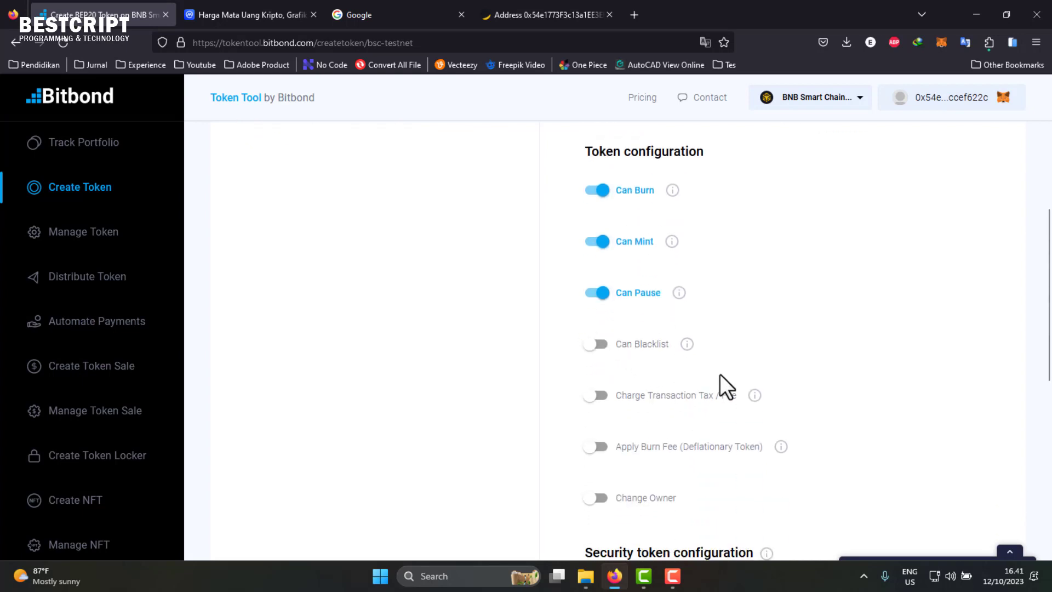
scroll(669, 408, "down", 9)
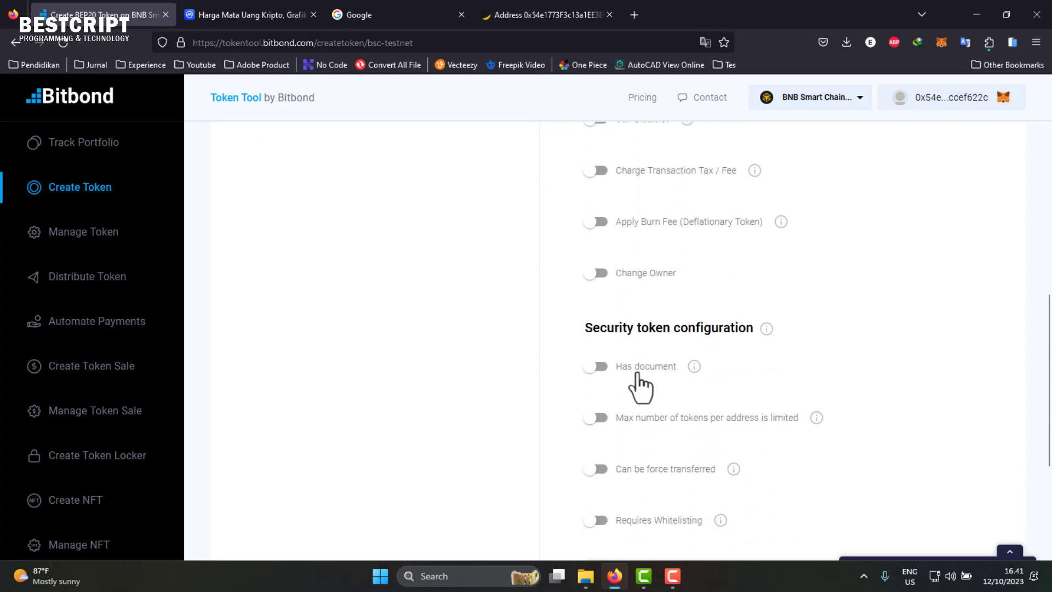
scroll(638, 368, "up", 12)
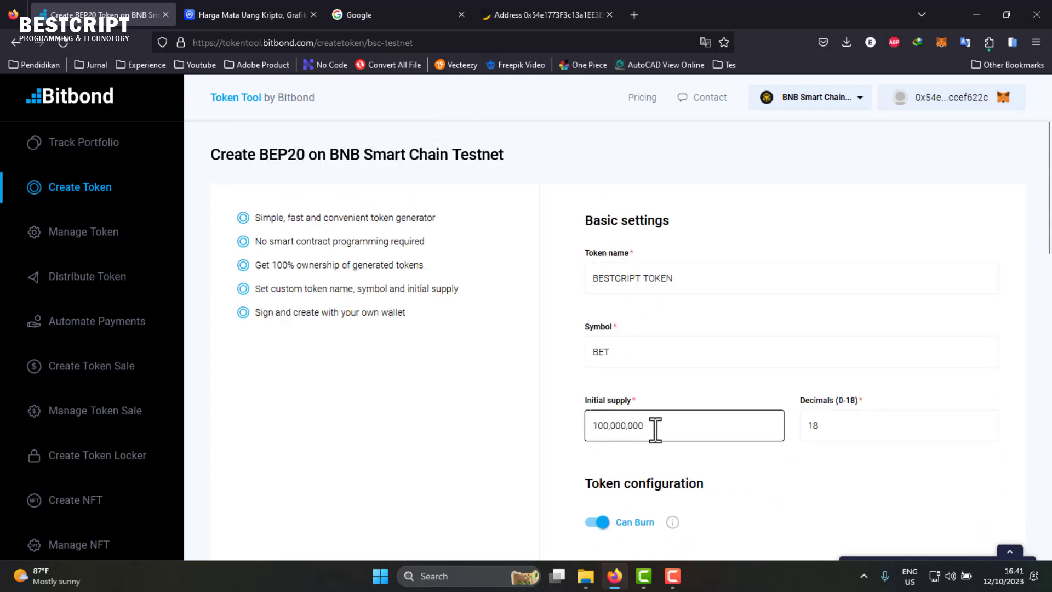
scroll(829, 423, "down", 2)
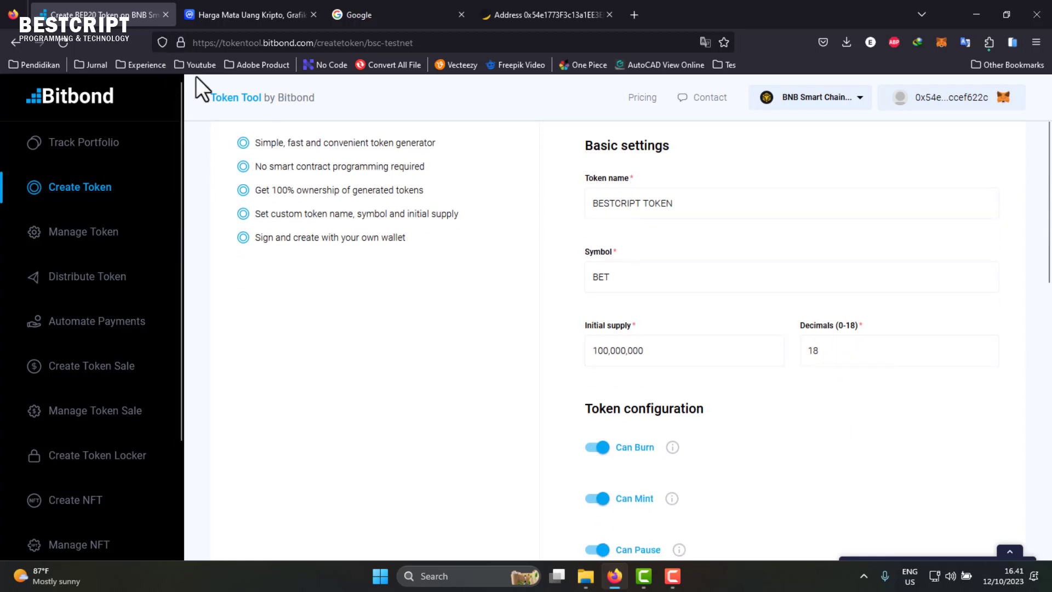
scroll(803, 373, "down", 10)
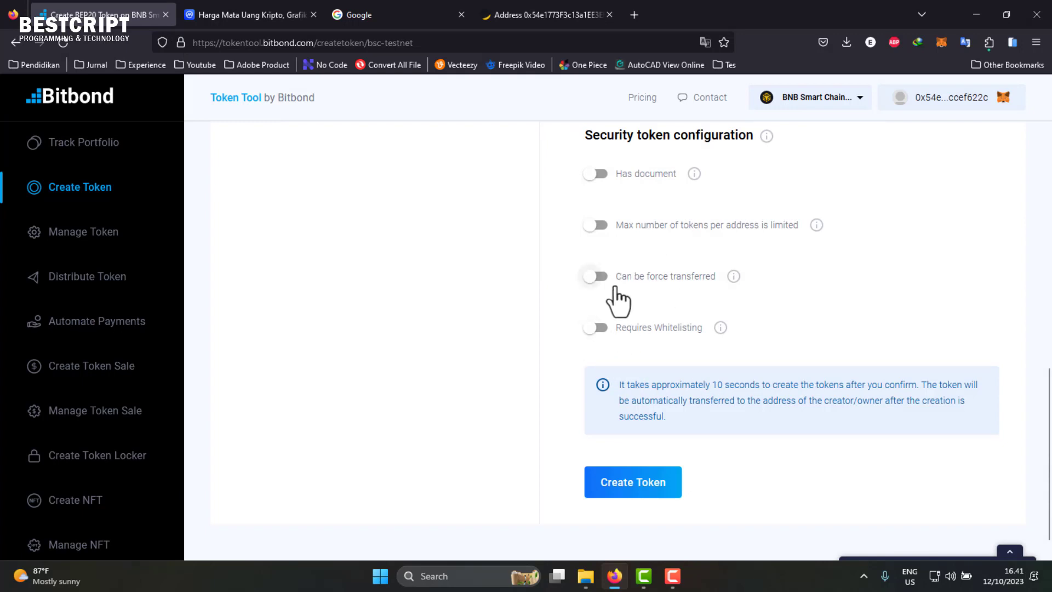
- Create the BET token and confirm the 0.0032445 TBNB contract deployment in MetaMask
left_click(633, 486)
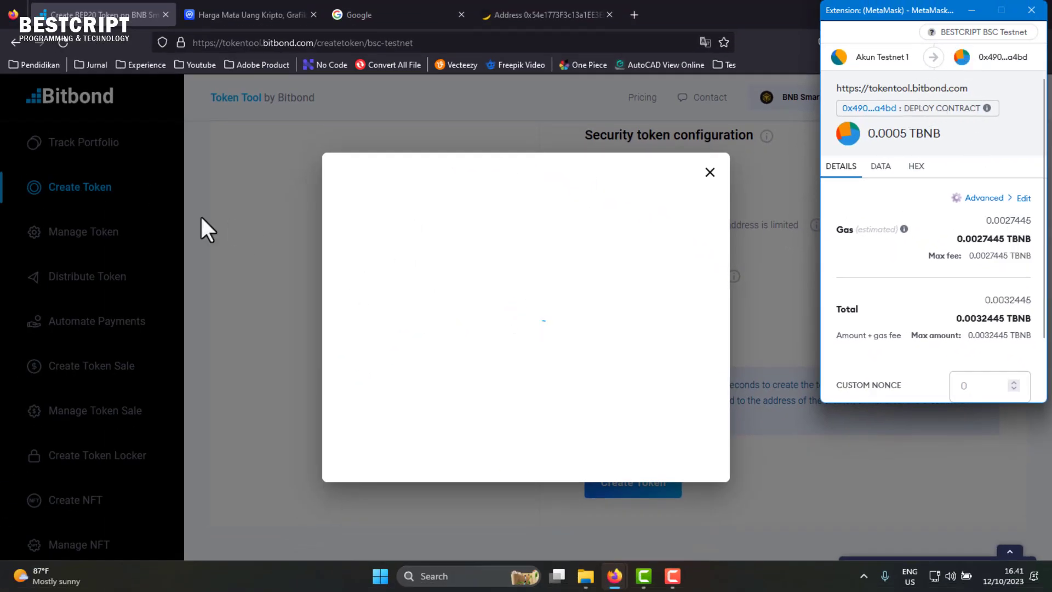
scroll(978, 325, "down", 2)
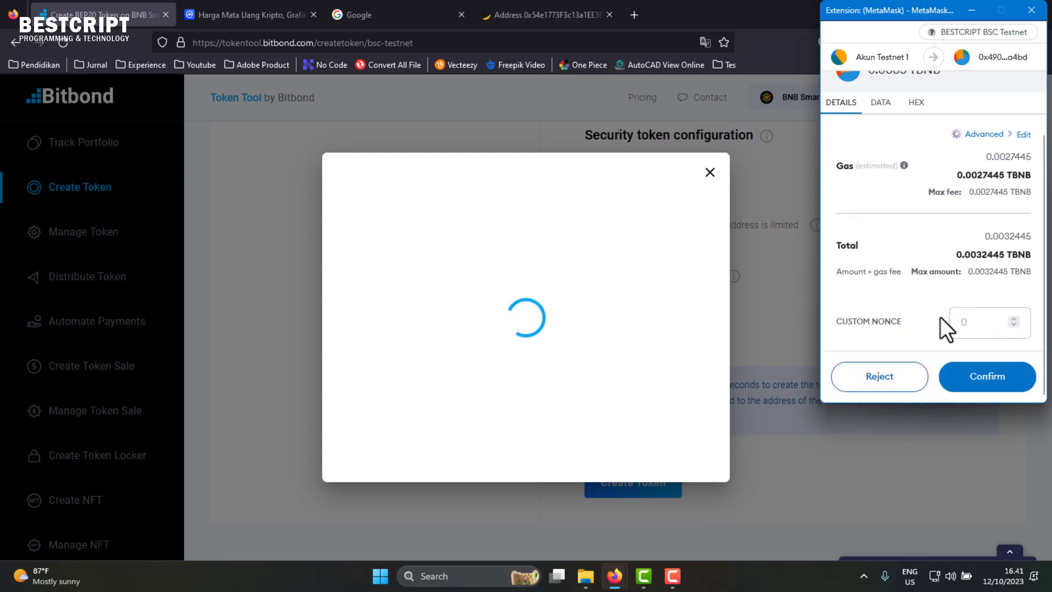
scroll(991, 197, "down", 2)
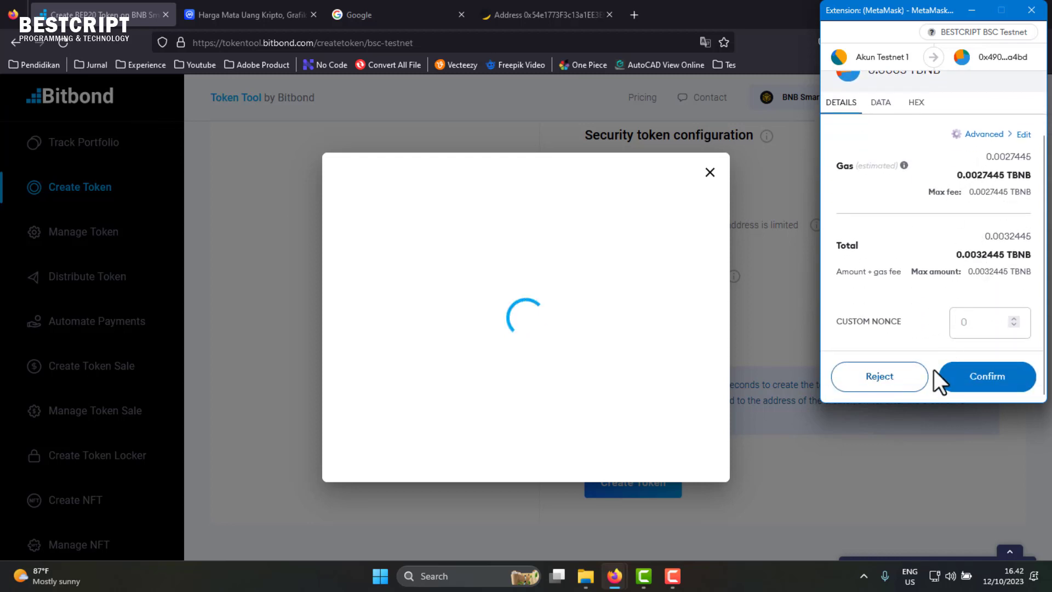
left_click(975, 377)
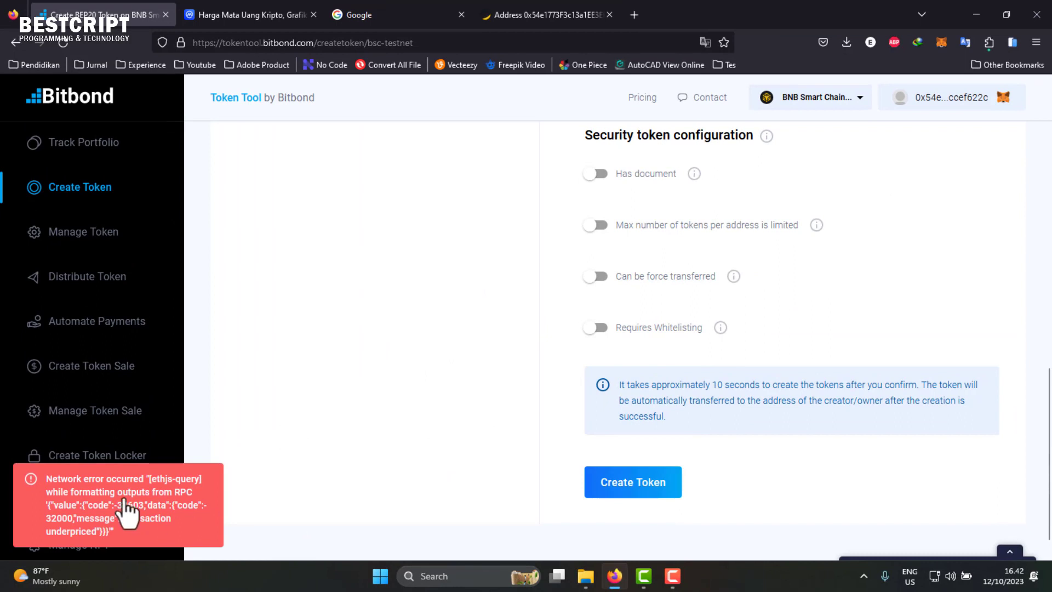
- Dismiss the 'transaction underpriced' error, recheck the BET symbol and open the wallet
left_click(123, 500)
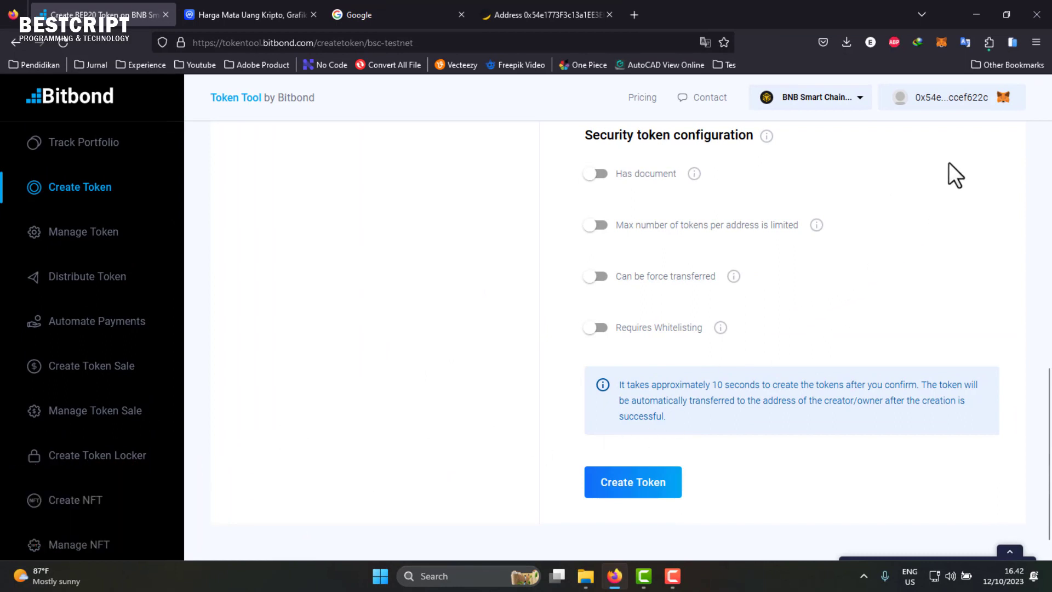
scroll(899, 268, "up", 7)
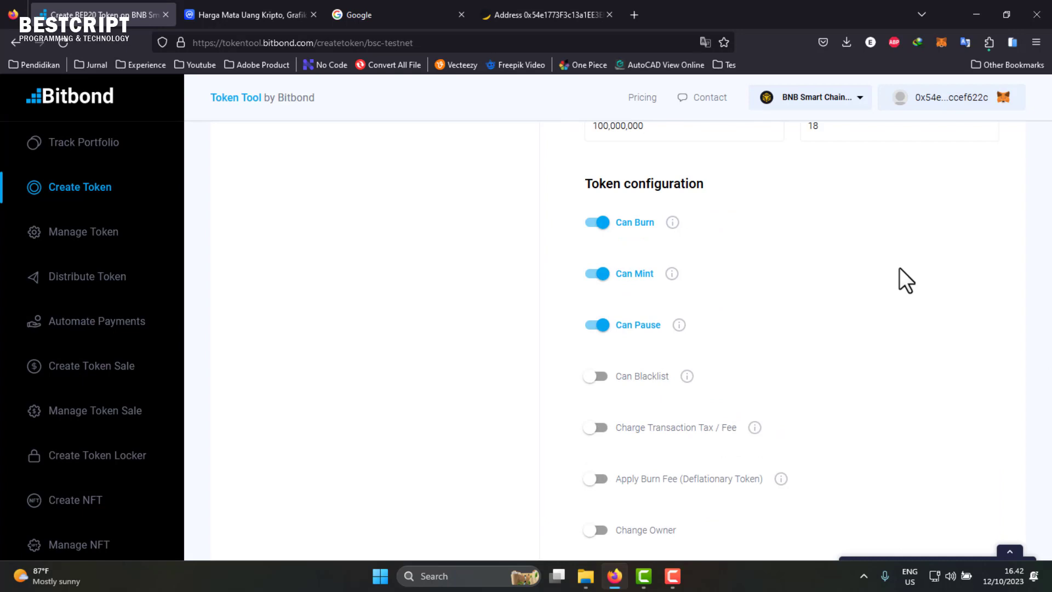
scroll(899, 267, "up", 5)
left_click(841, 366)
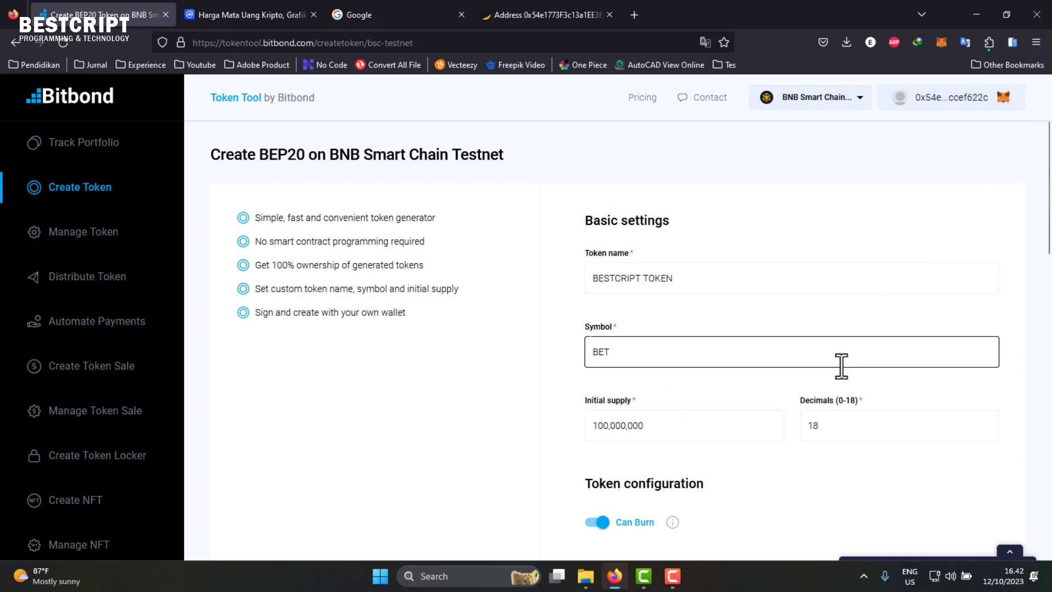
scroll(892, 274, "down", 4)
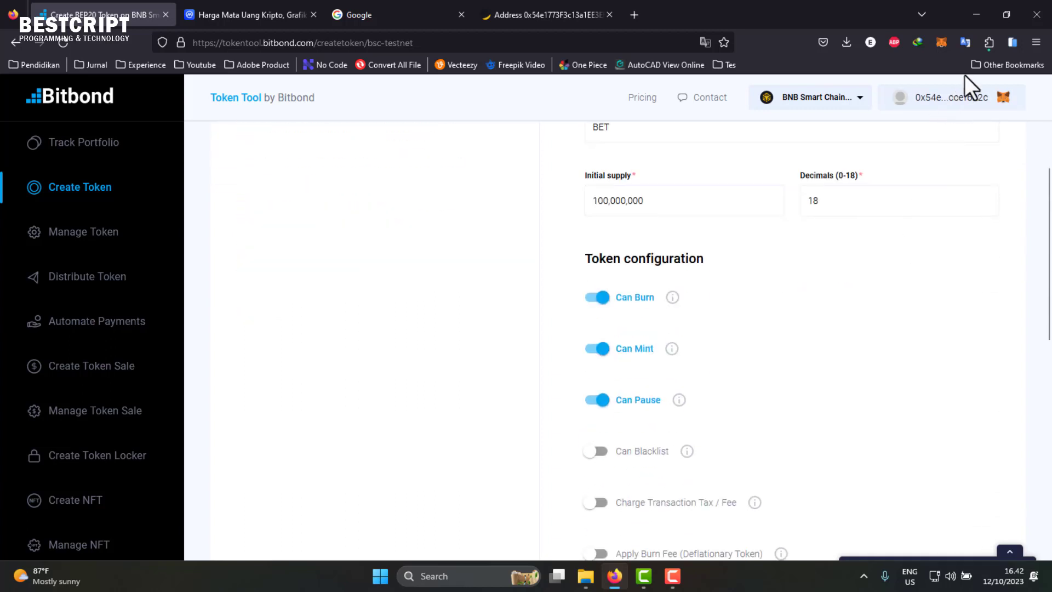
left_click(943, 43)
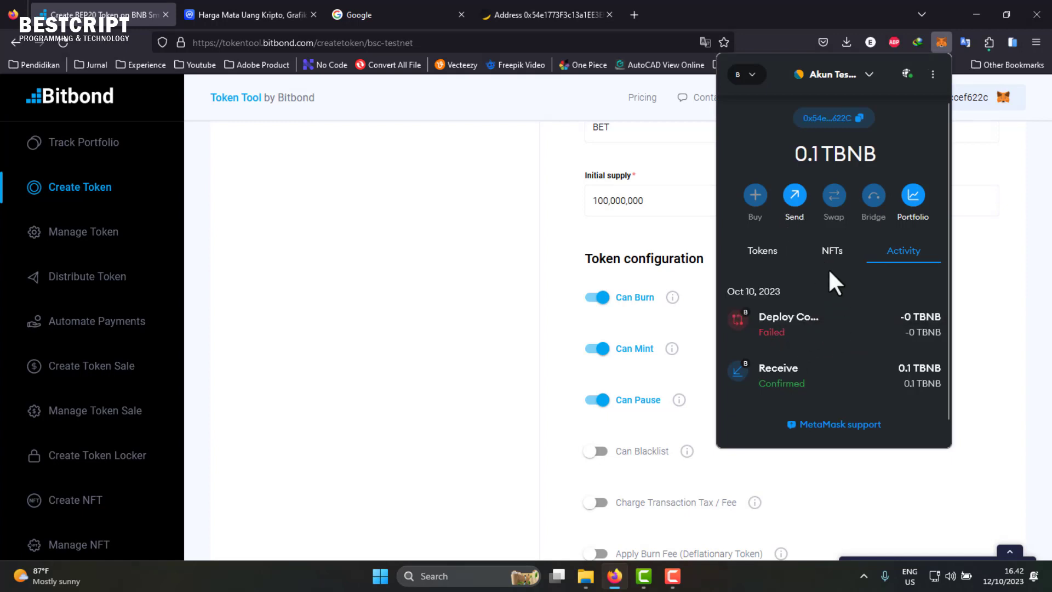
- Review MetaMask's NFTs and Activity, highlight the 0.1 TBNB balance, and check the BESTCRIPT TOKEN name
left_click(831, 253)
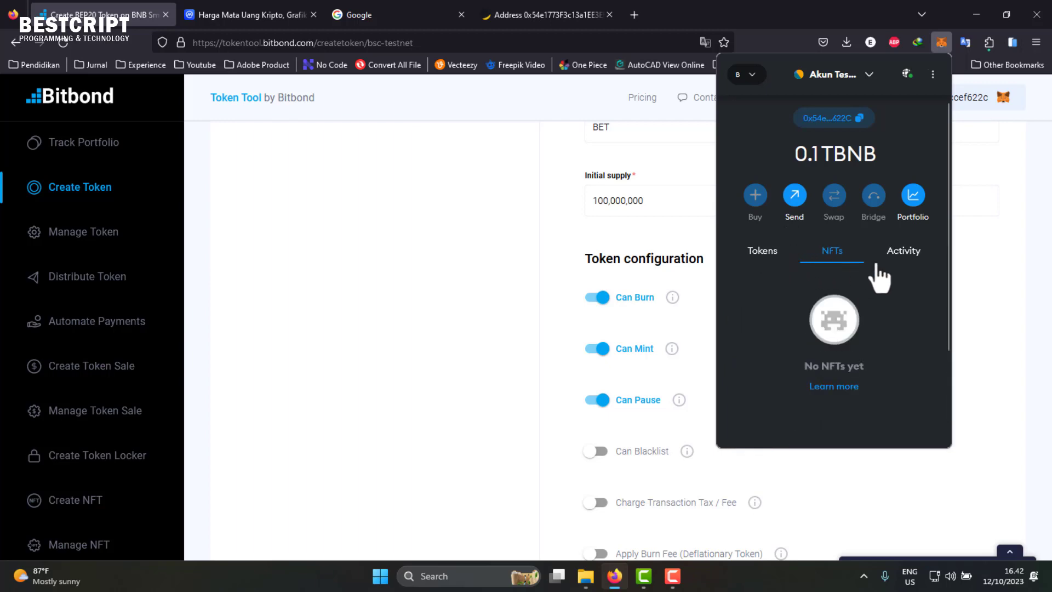
left_click(900, 261)
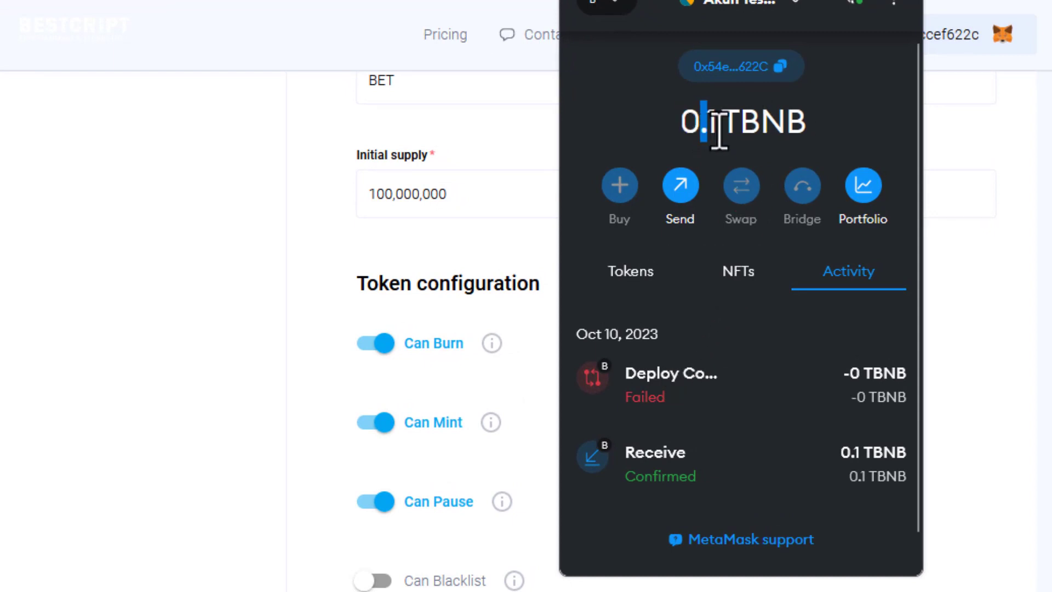
double_click(684, 129)
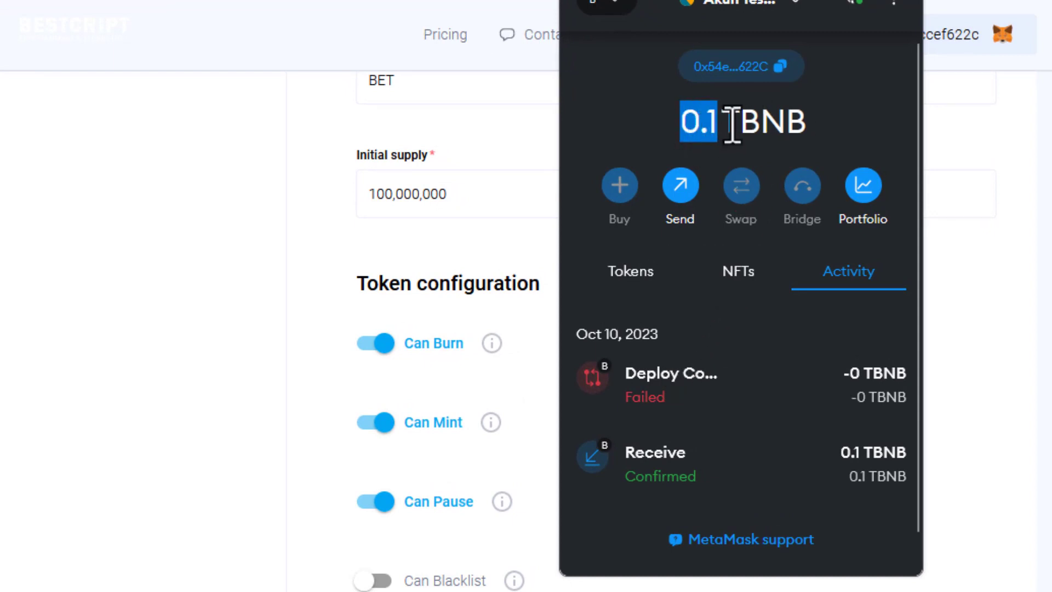
left_click(715, 119)
left_click_drag(710, 120, 719, 120)
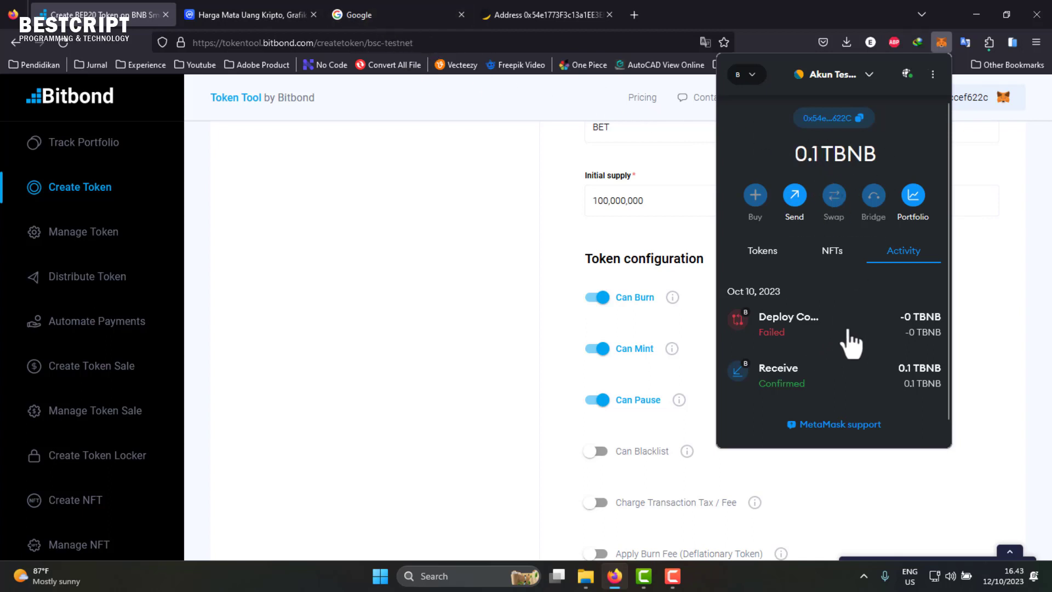
scroll(680, 225, "up", 4)
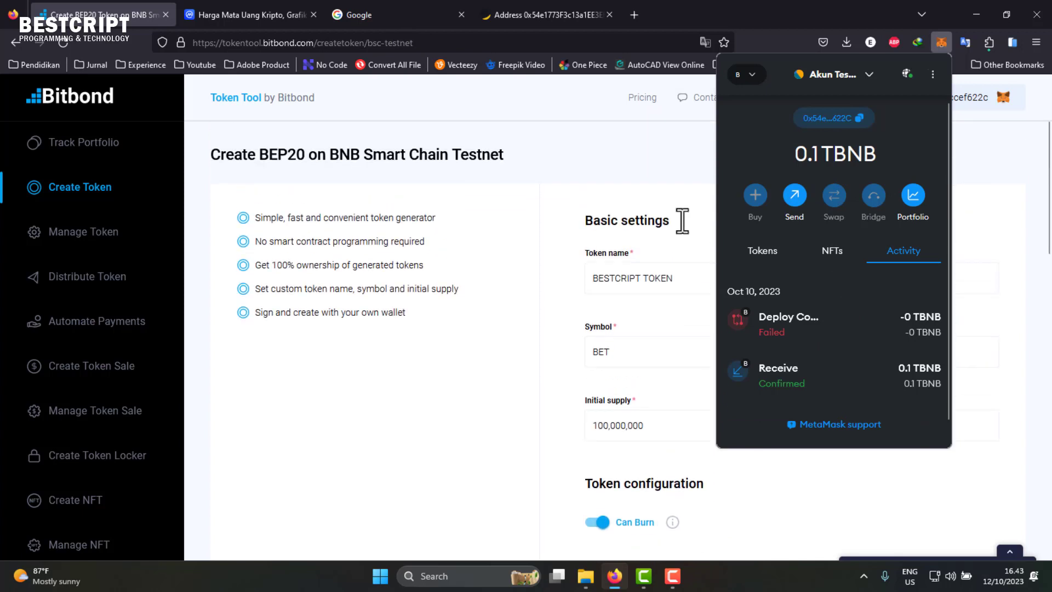
scroll(686, 303, "down", 3)
scroll(686, 301, "up", 2)
scroll(686, 295, "up", 1)
left_click(674, 278)
- Review the wallet's 0.1 BNB balance on the BscScan Testnet address page
left_click(531, 4)
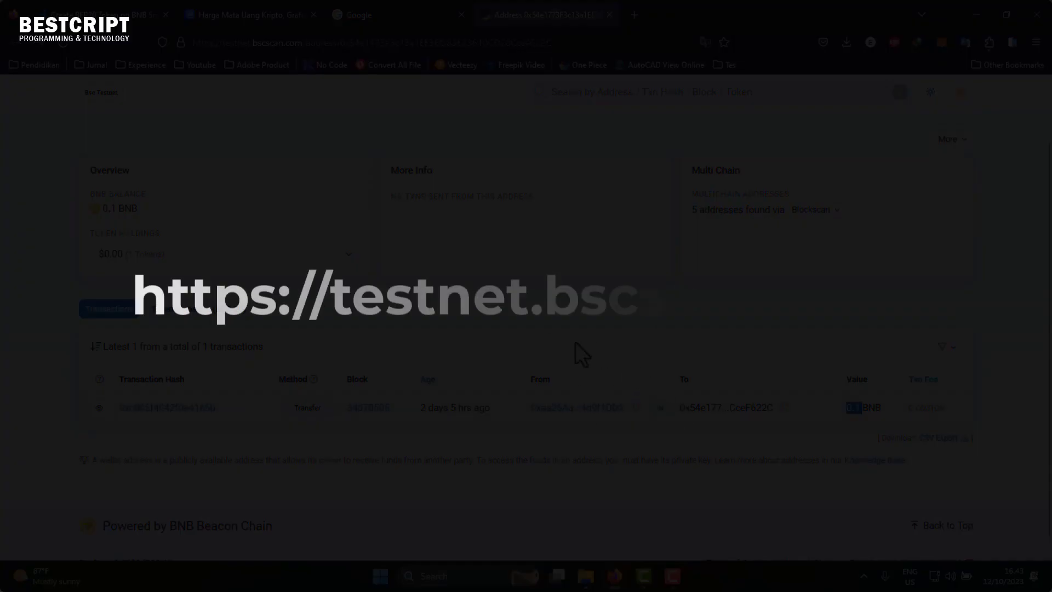
scroll(164, 192, "up", 2)
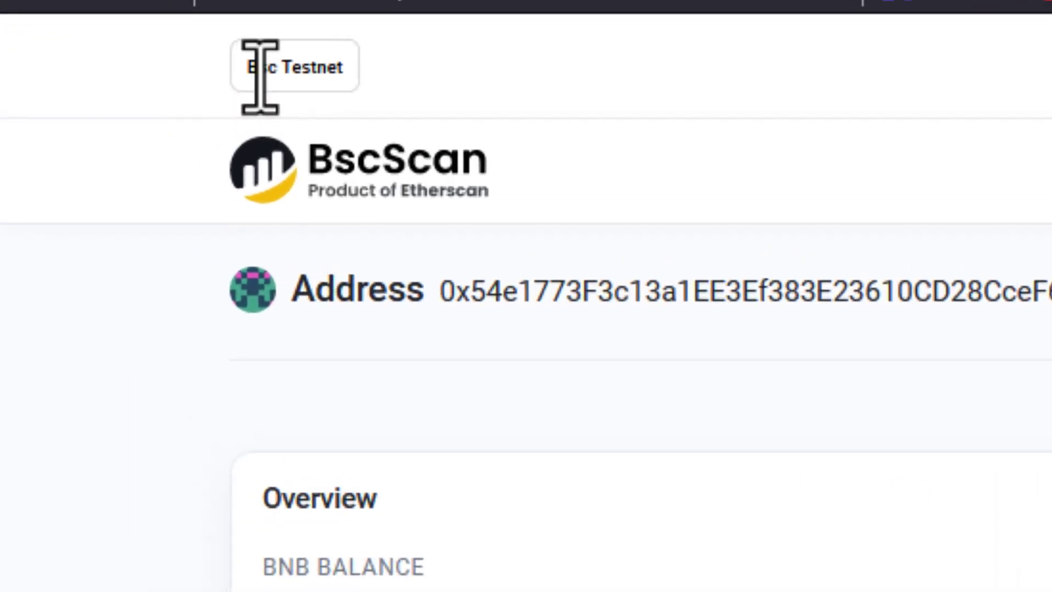
left_click_drag(258, 70, 357, 93)
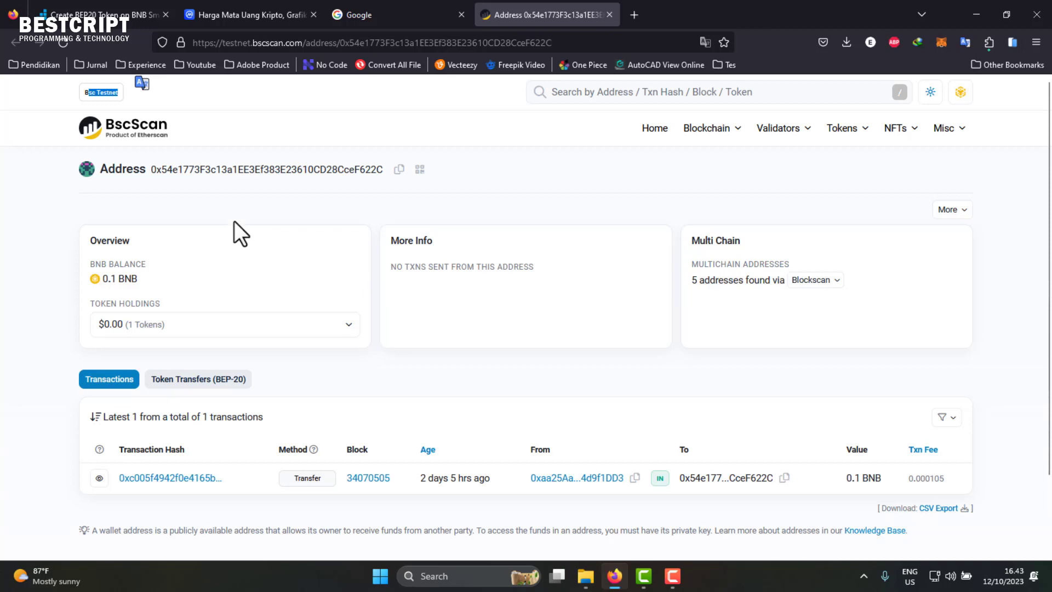
- Cross-check the BESTCRIPT TOKEN name in Bitbond, recheck the single incoming transfer, then view CoinMarketCap prices
left_click(132, 9)
left_click(644, 276)
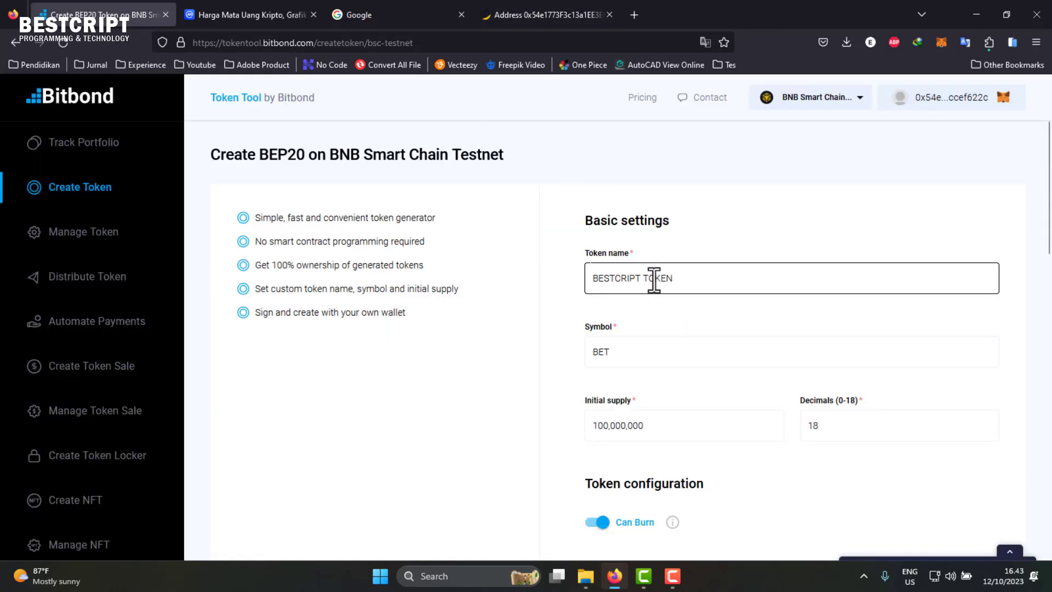
left_click(518, 6)
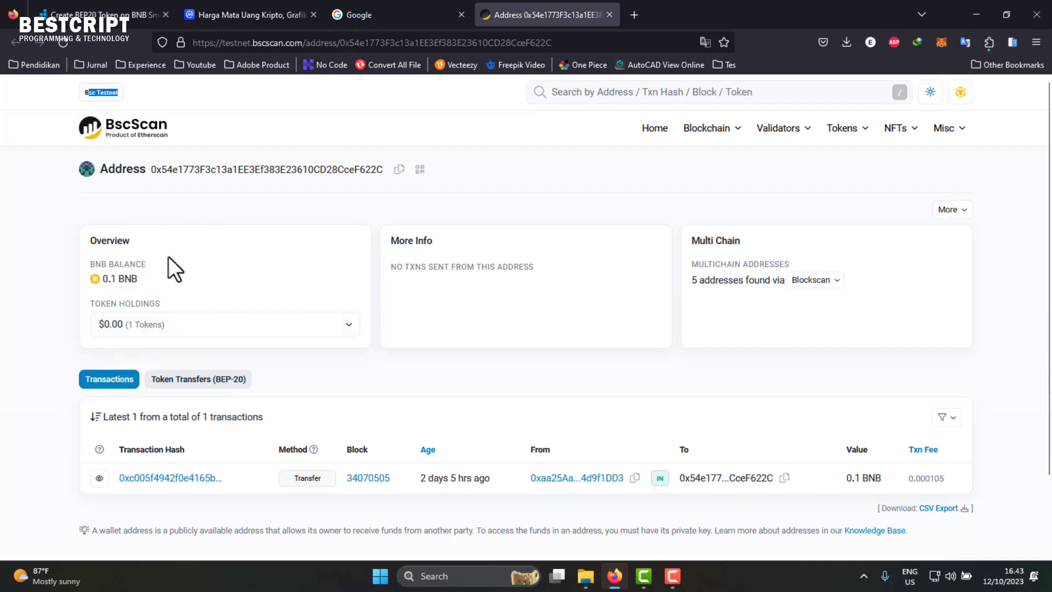
scroll(602, 384, "down", 2)
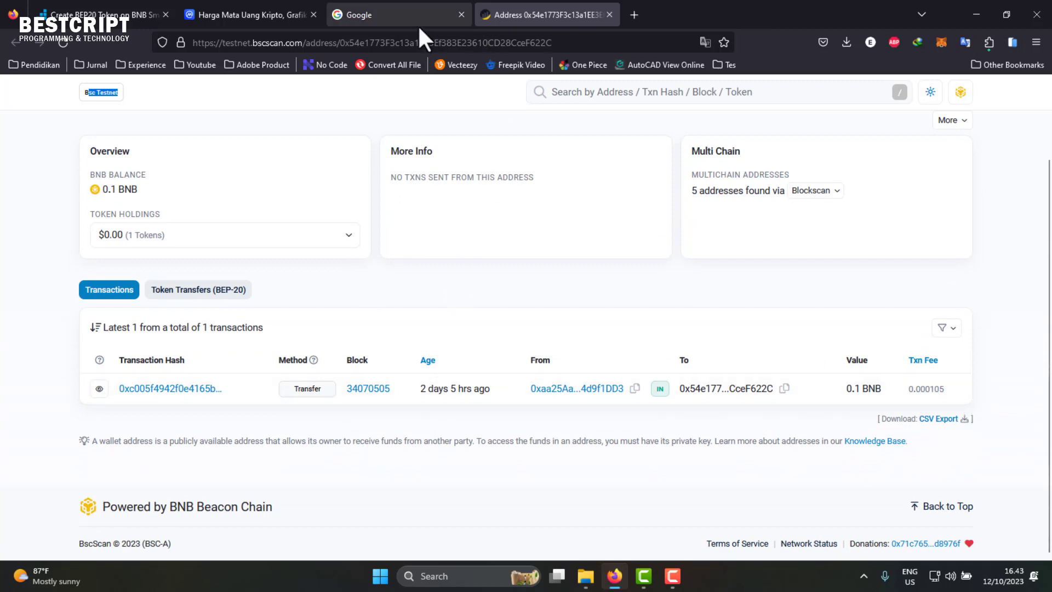
left_click(242, 3)
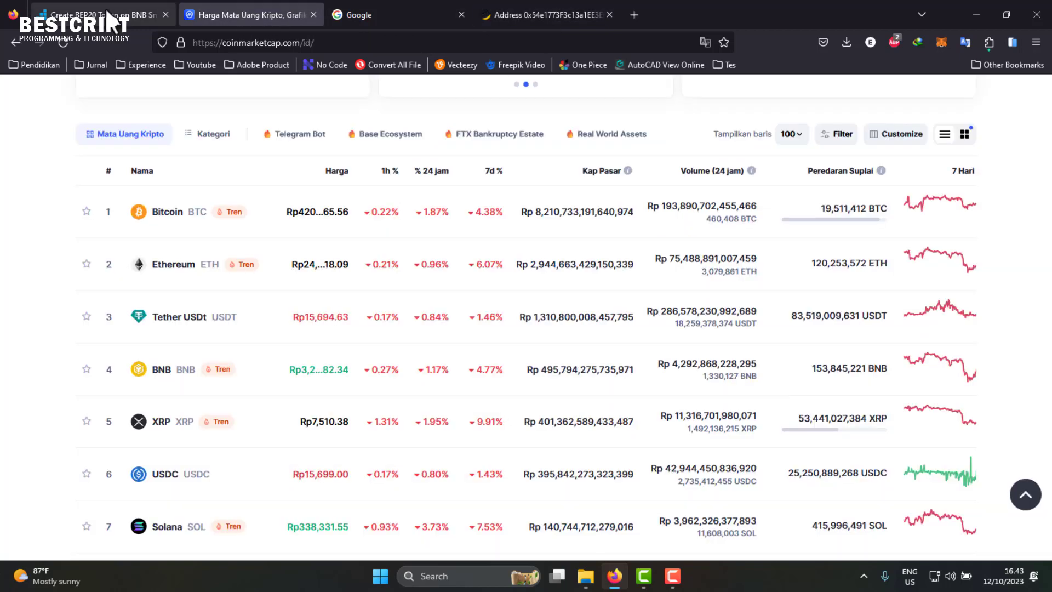
- Browse Google results for 'BEP20 token generator', including Bitbond's Token Tool, then return to Bitbond
left_click(104, 7)
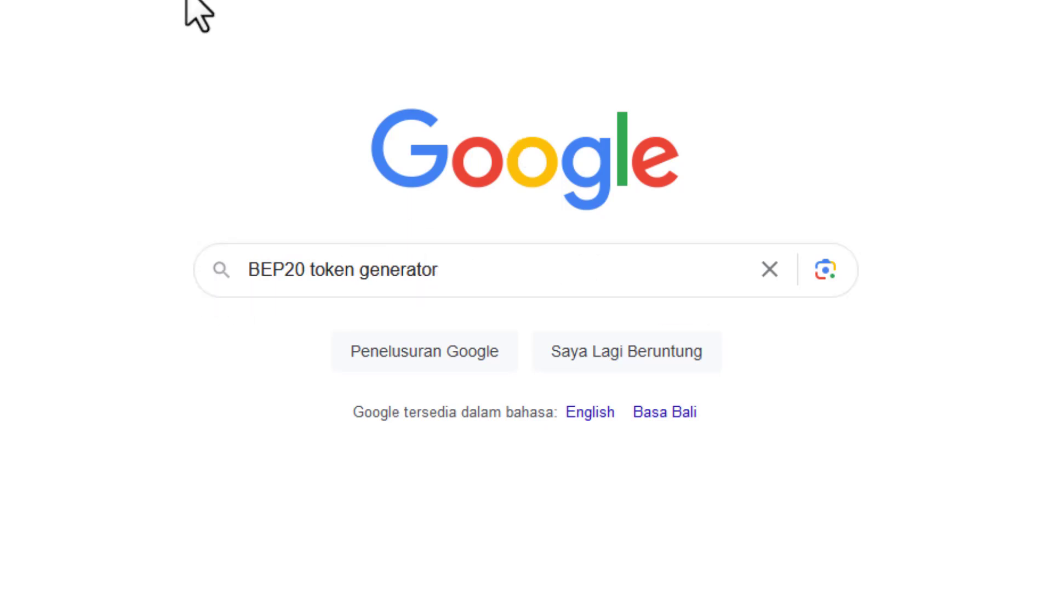
left_click(525, 270)
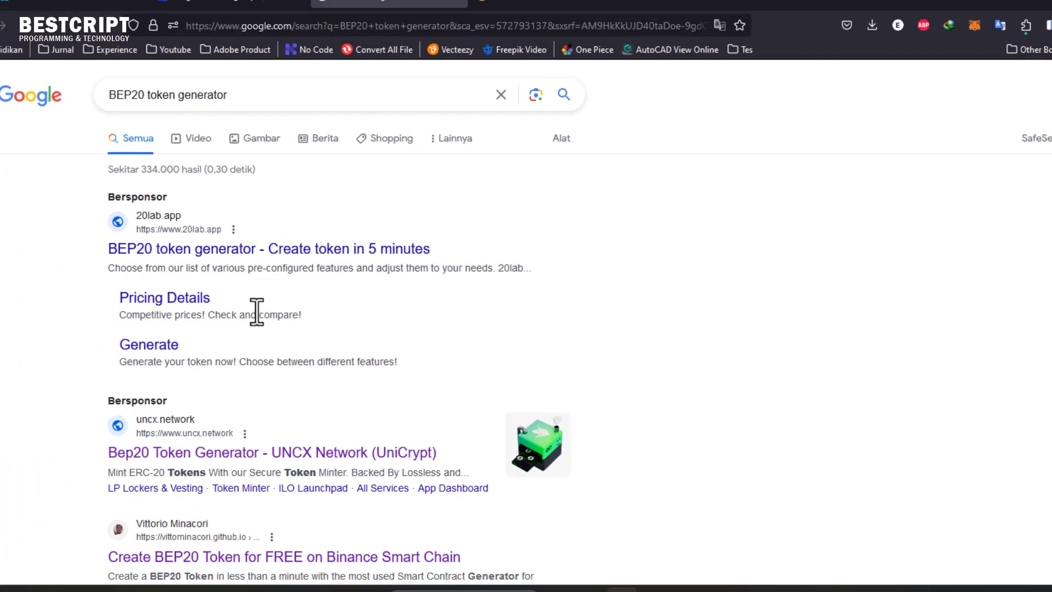
scroll(205, 265, "down", 1)
scroll(201, 260, "down", 2)
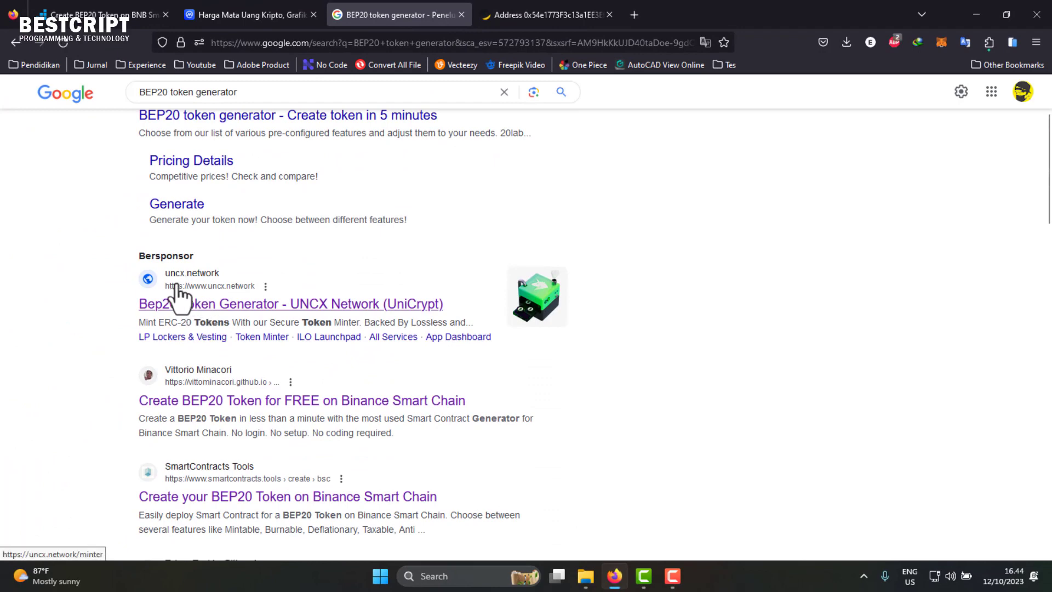
scroll(196, 315, "down", 1)
scroll(231, 307, "down", 3)
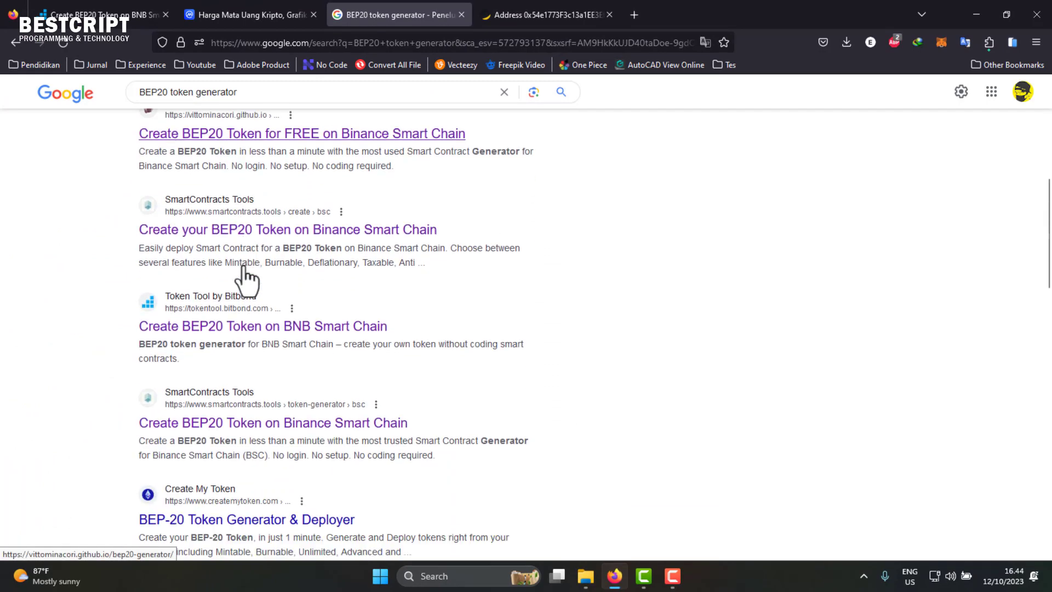
left_click(96, 19)
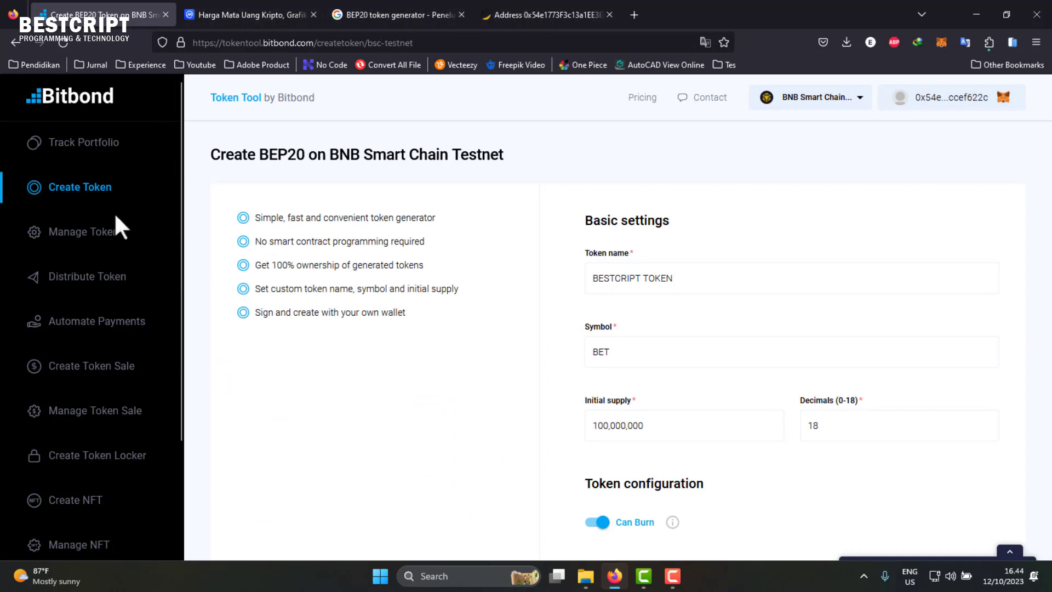
- Scroll further through the BEP20 token generator results and return to the Bitbond form
scroll(669, 279, "down", 3)
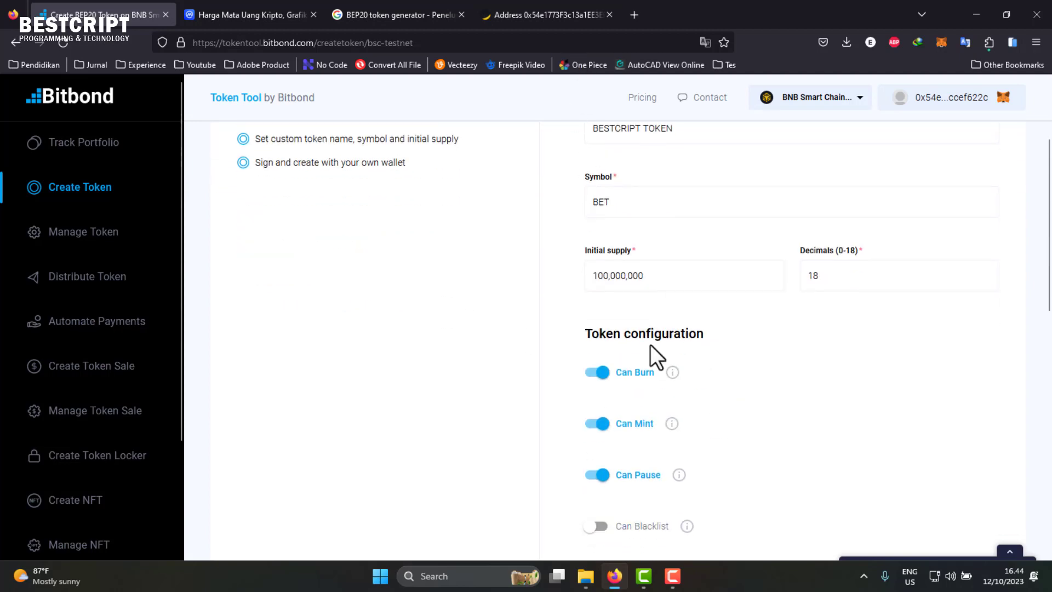
left_click(395, 15)
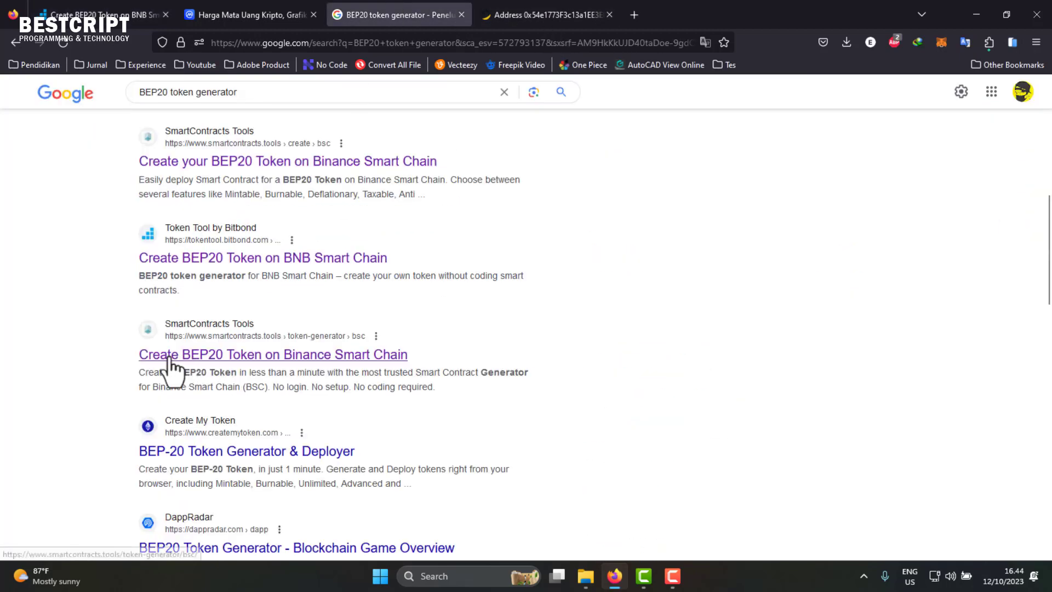
scroll(243, 368, "down", 1)
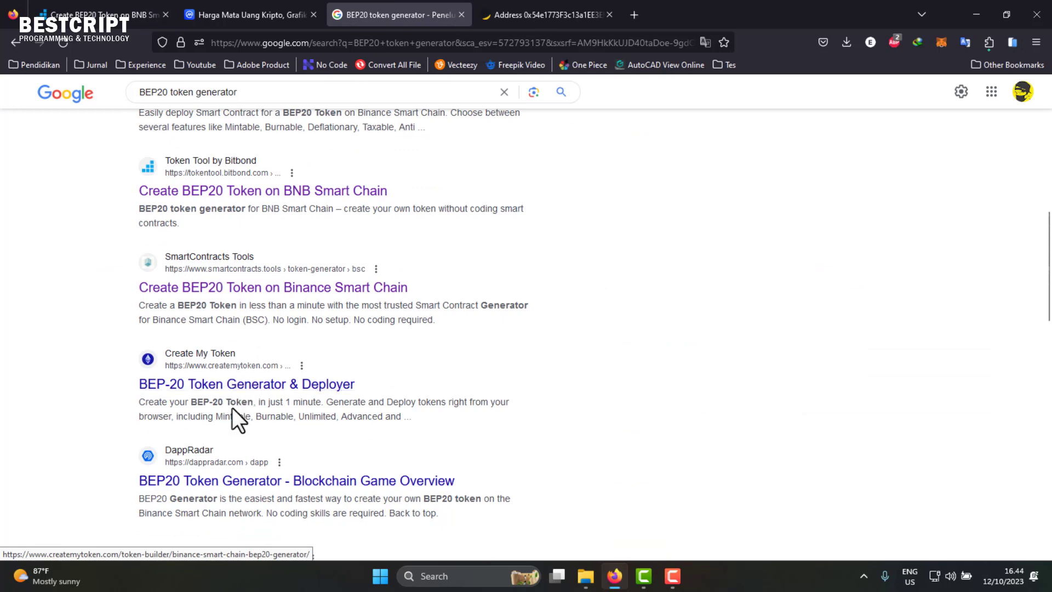
scroll(307, 400, "down", 1)
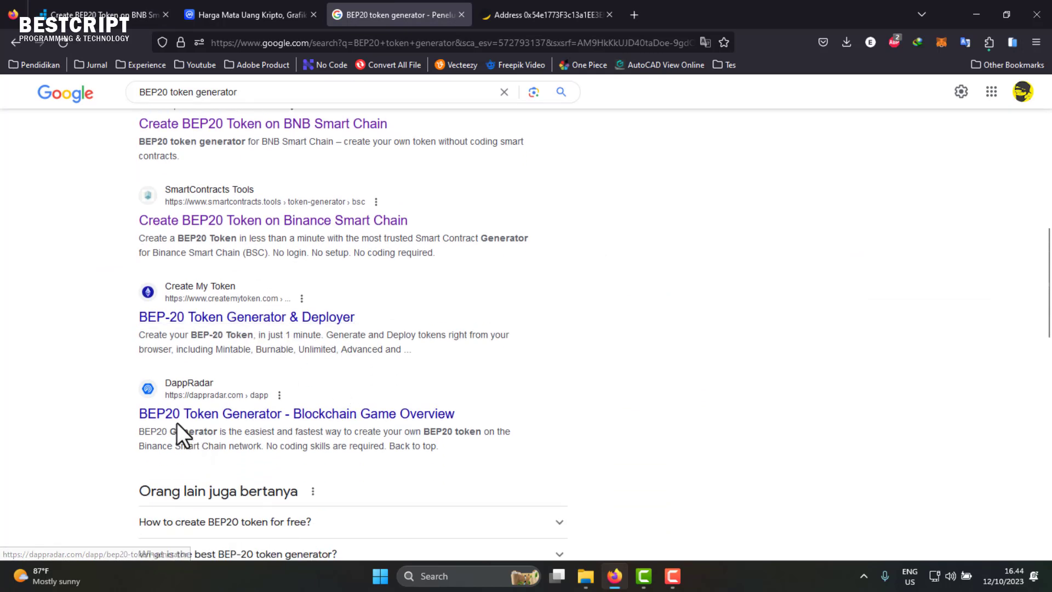
scroll(403, 427, "down", 2)
scroll(251, 386, "down", 2)
scroll(250, 383, "up", 4)
left_click(104, 14)
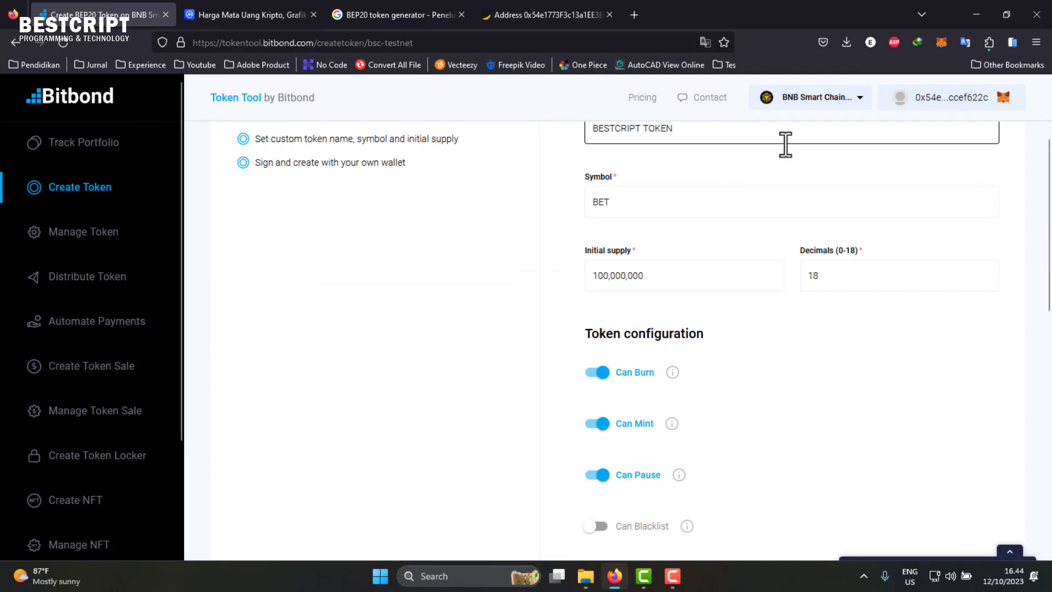
- Scroll the Bitbond Create Token form and glance over the CoinMarketCap price list
scroll(777, 188, "up", 3)
scroll(646, 433, "down", 3)
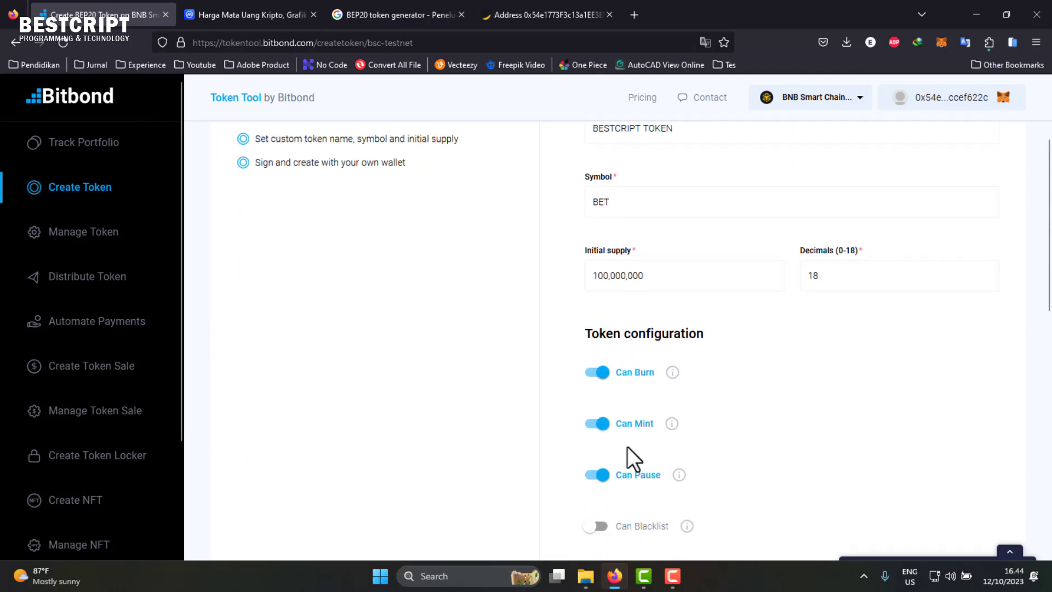
scroll(627, 447, "down", 3)
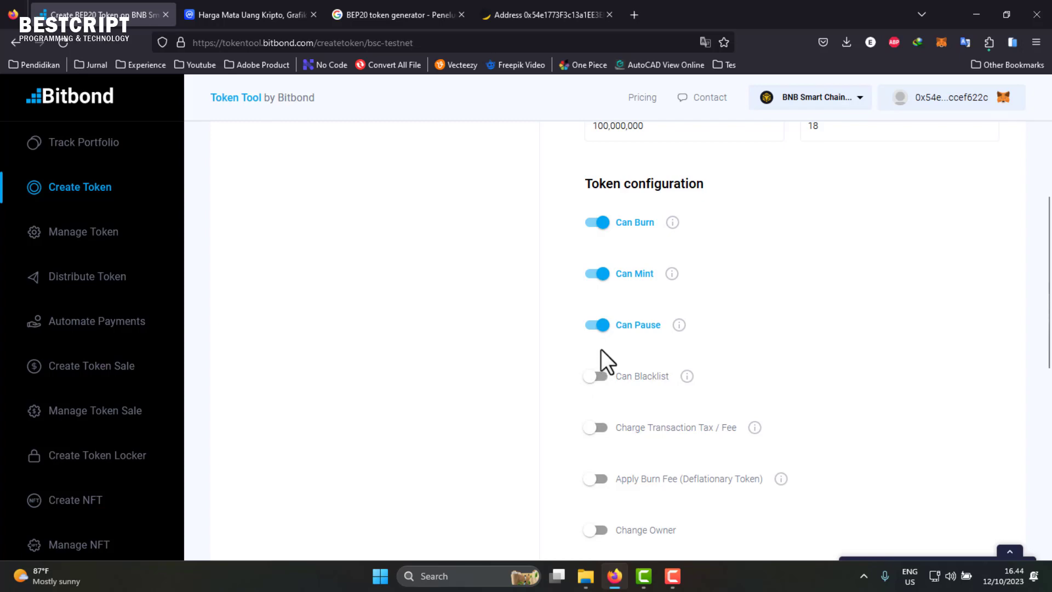
left_click(246, 15)
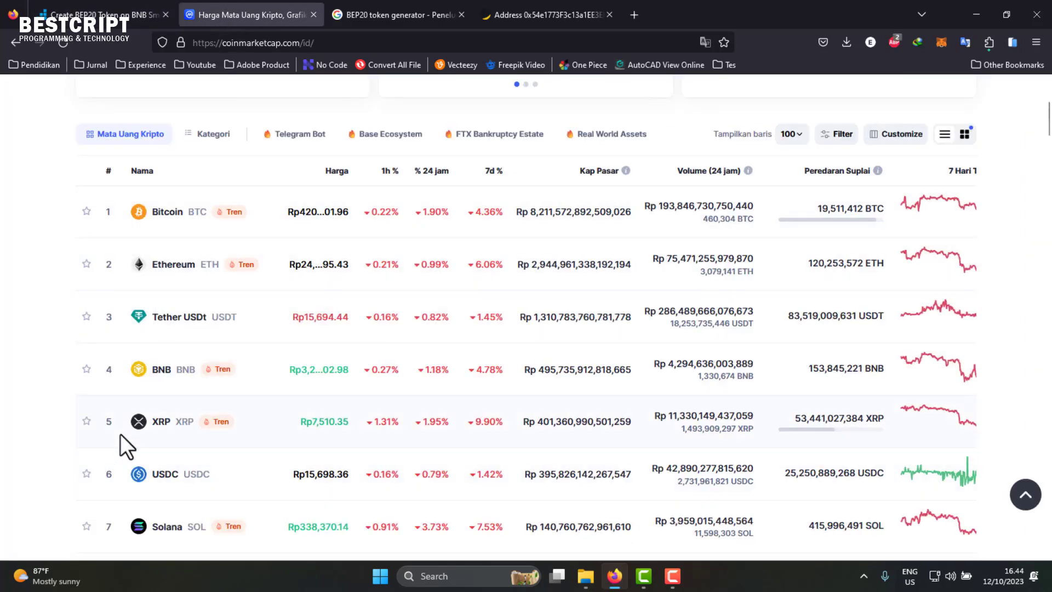
scroll(120, 433, "up", 5)
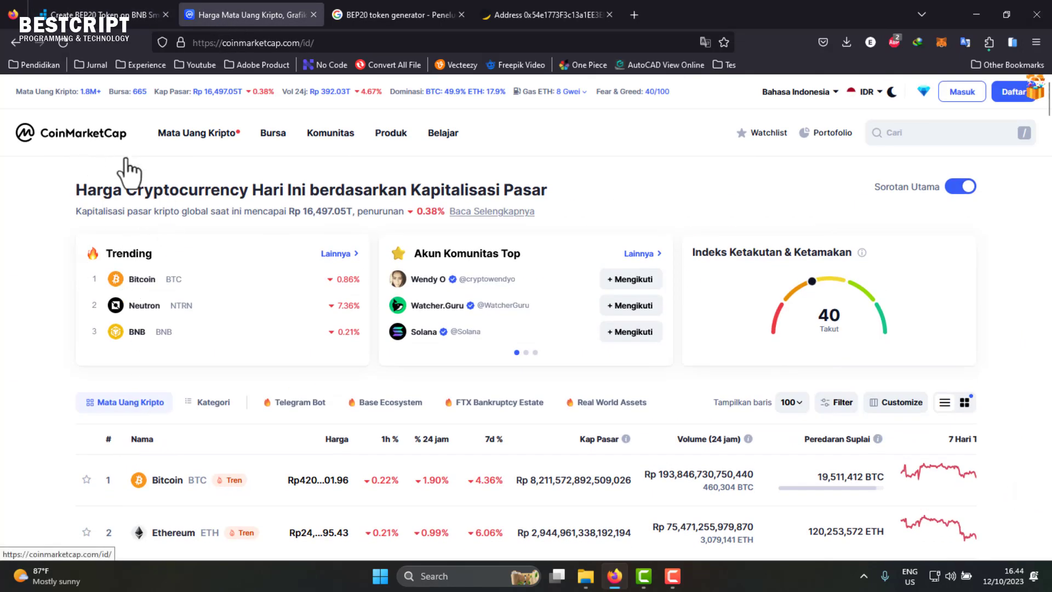
scroll(780, 347, "down", 3)
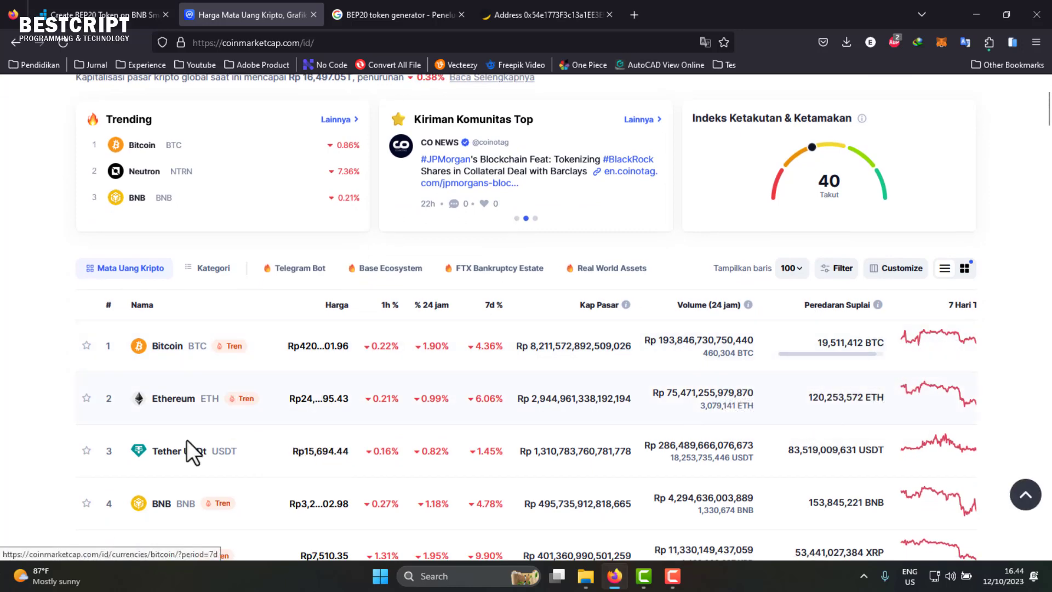
left_click(88, 10)
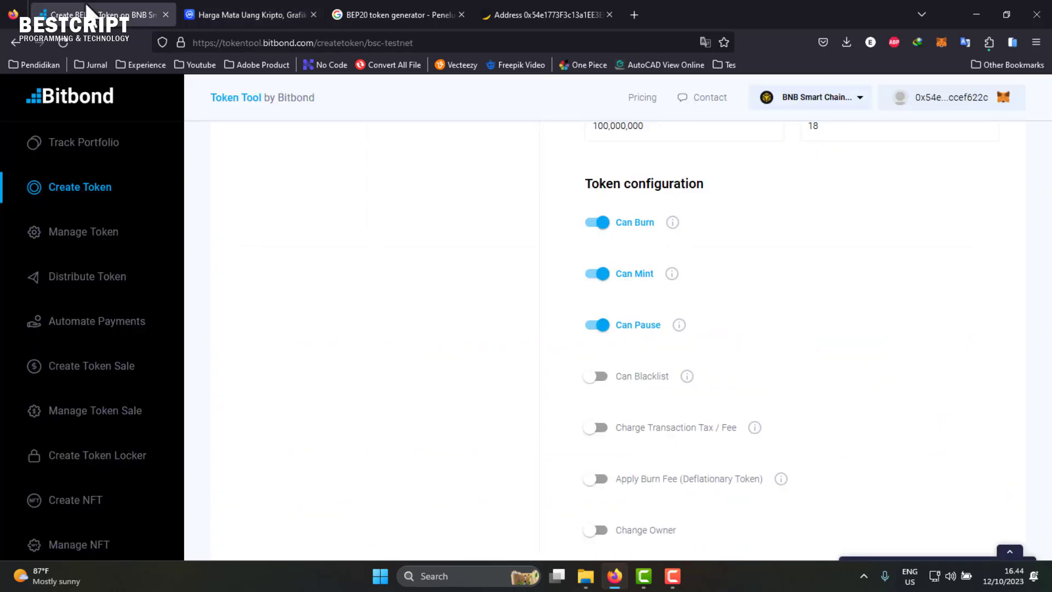
- Recheck the BscScan address, then open MetaMask's activity showing the failed Deploy Contract
left_click(572, 14)
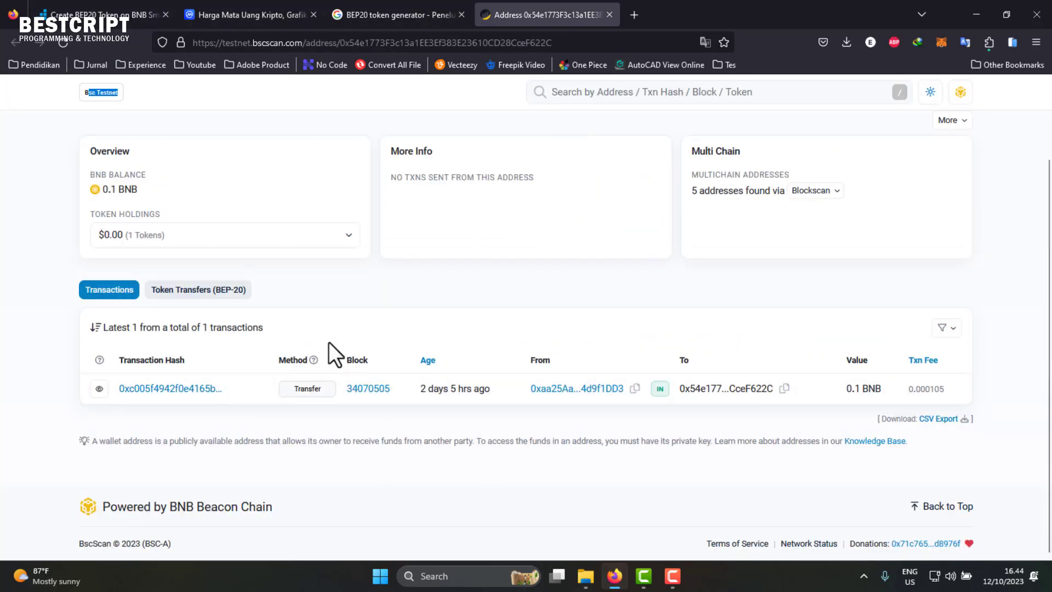
scroll(132, 230, "up", 3)
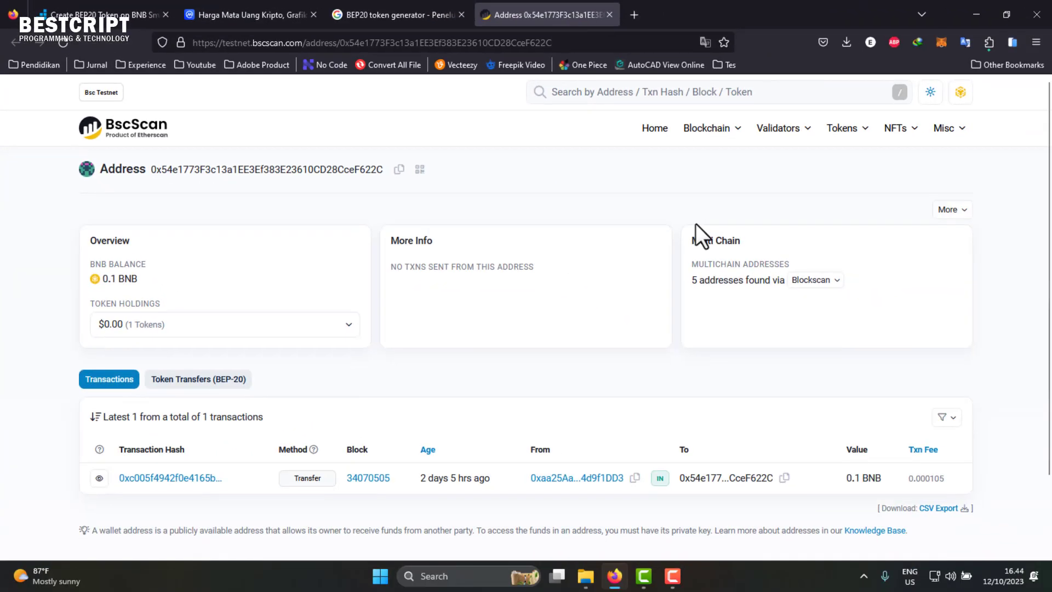
left_click(112, 12)
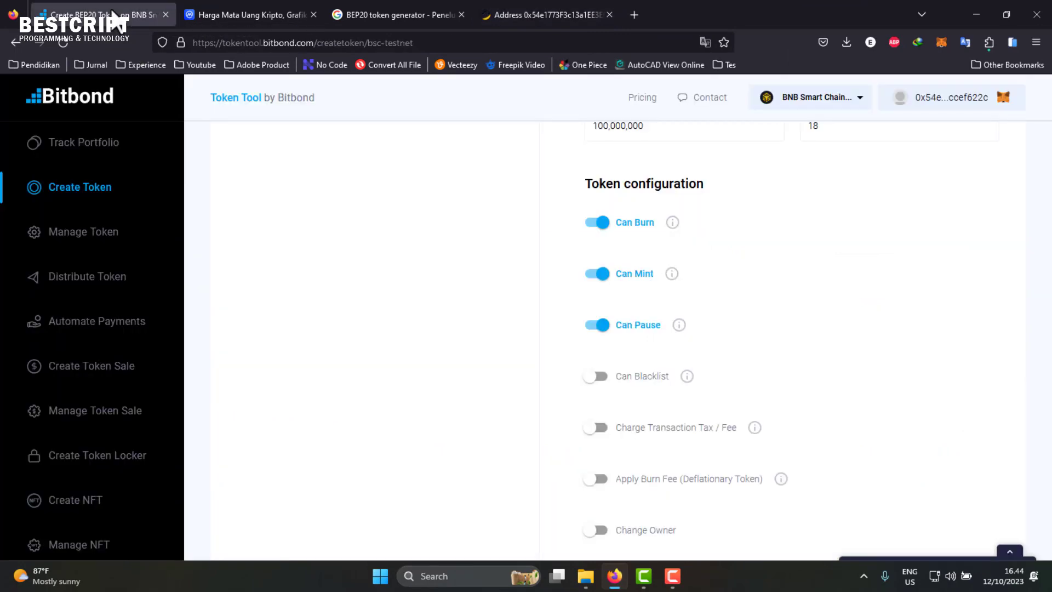
scroll(649, 383, "down", 9)
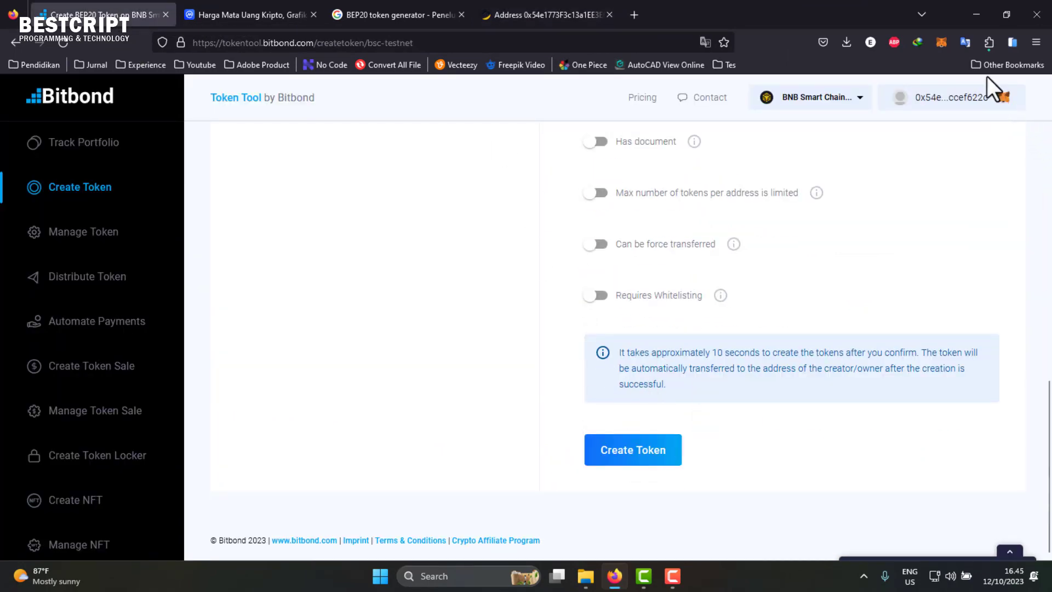
left_click(942, 43)
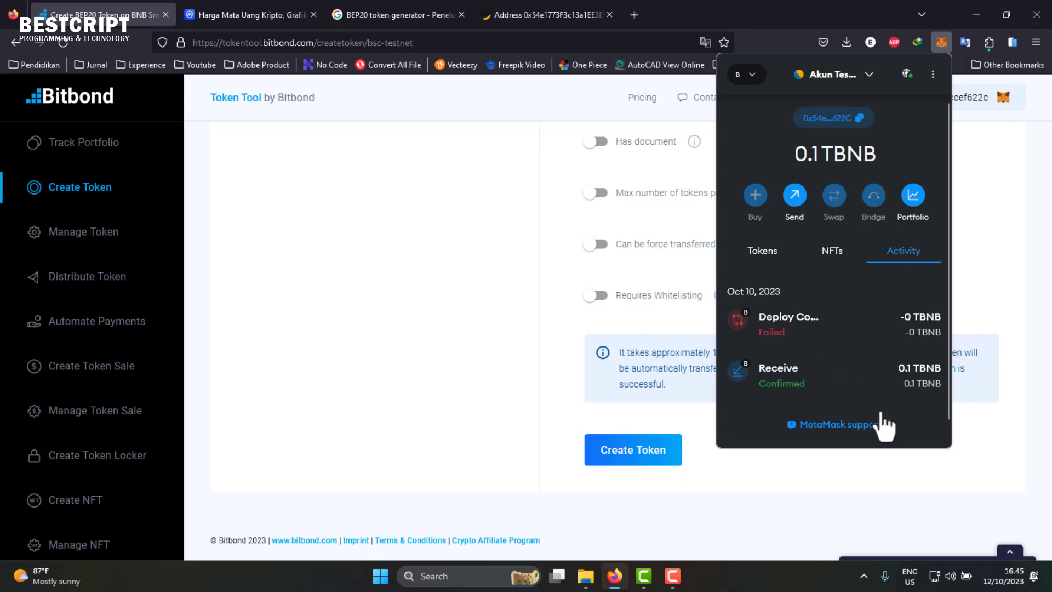
- Reopen the failed Deploy Contract entry and retry it, showing a 0.00526629 TBNB speed-up fee
left_click(836, 341)
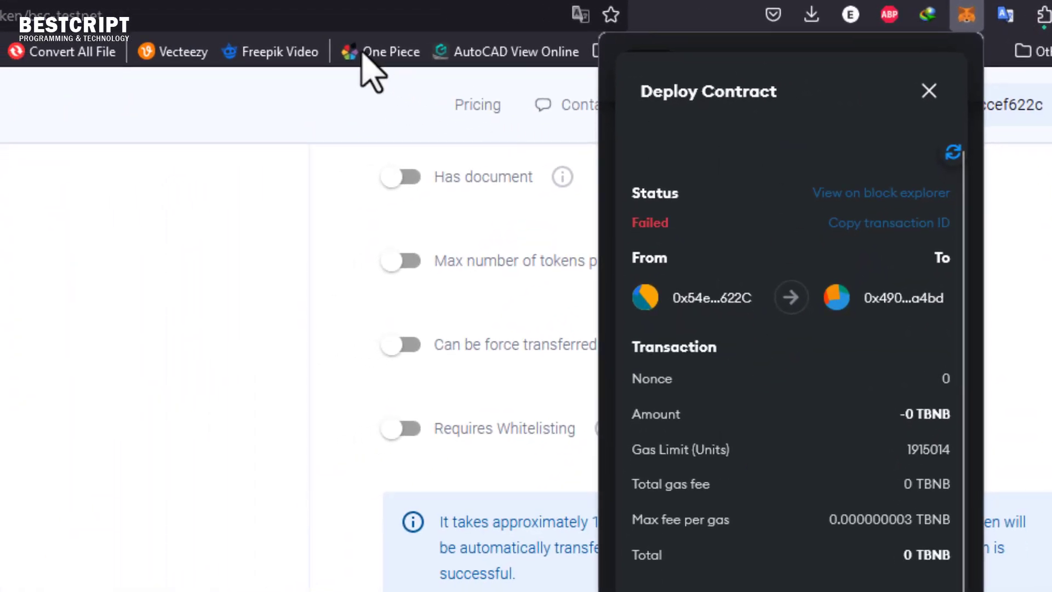
left_click(531, 15)
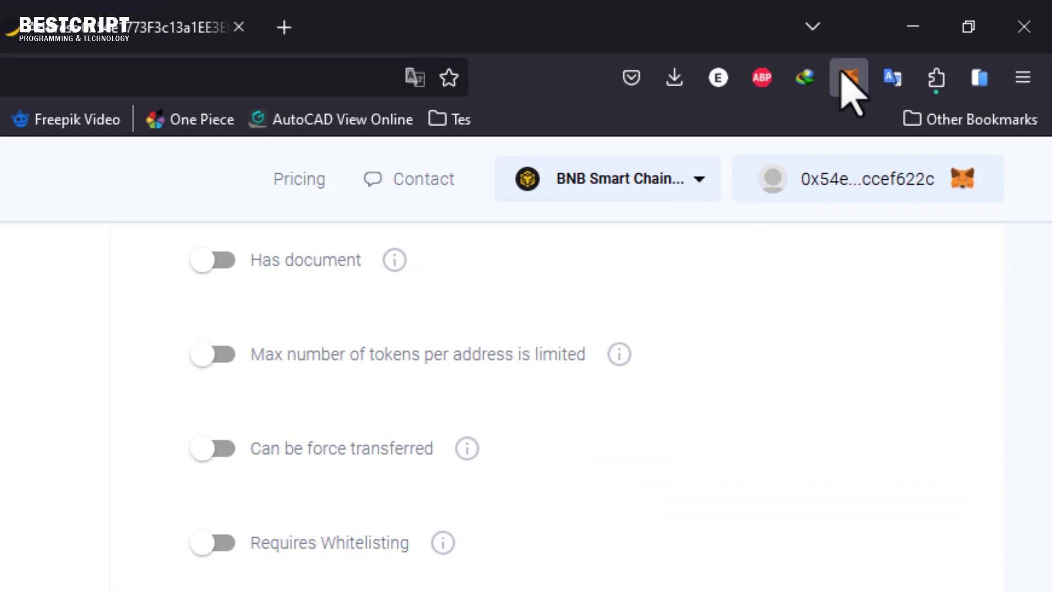
left_click(846, 75)
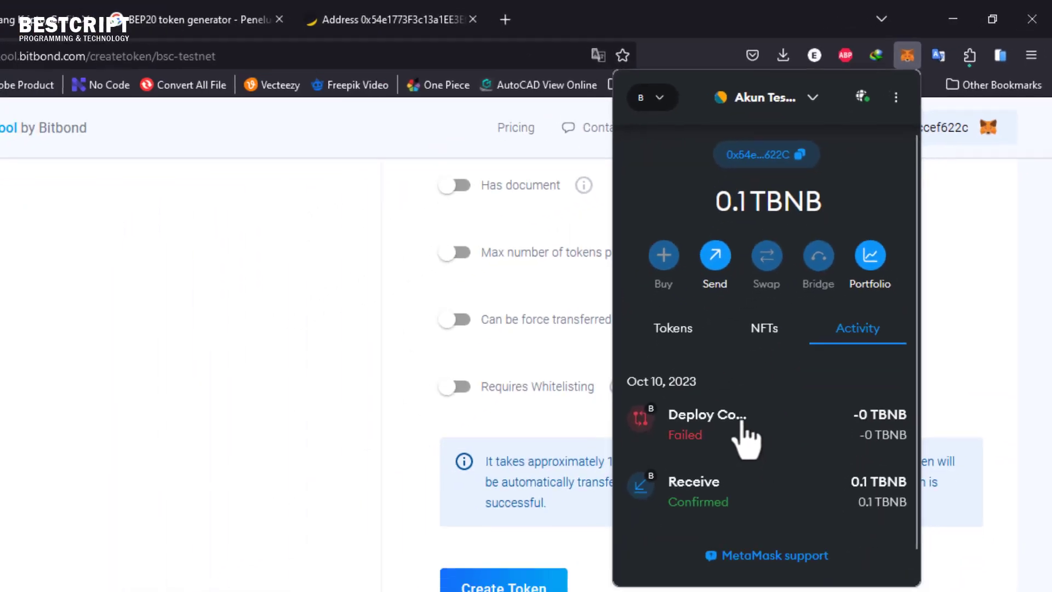
left_click(743, 425)
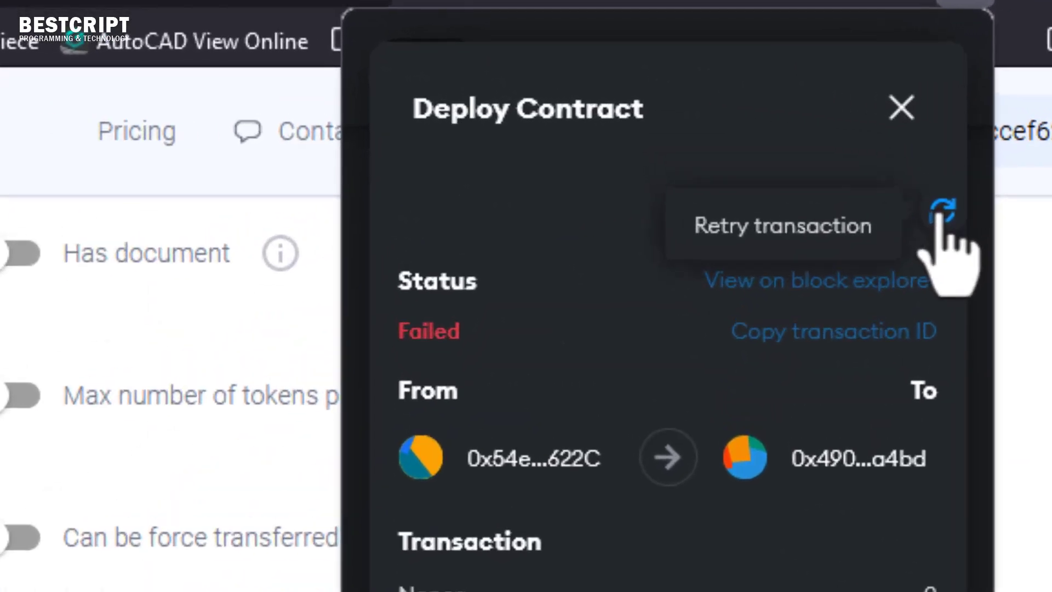
left_click(942, 213)
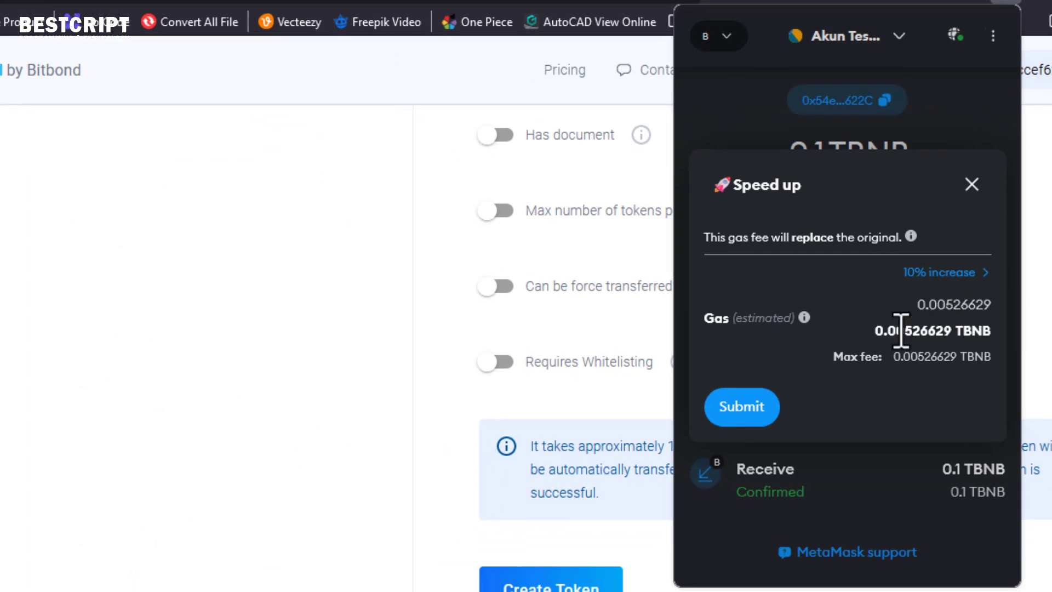
- Submit the retried deployment, then review the failed entry, 0.1 TBNB balance, tokens and NFTs
left_click(745, 417)
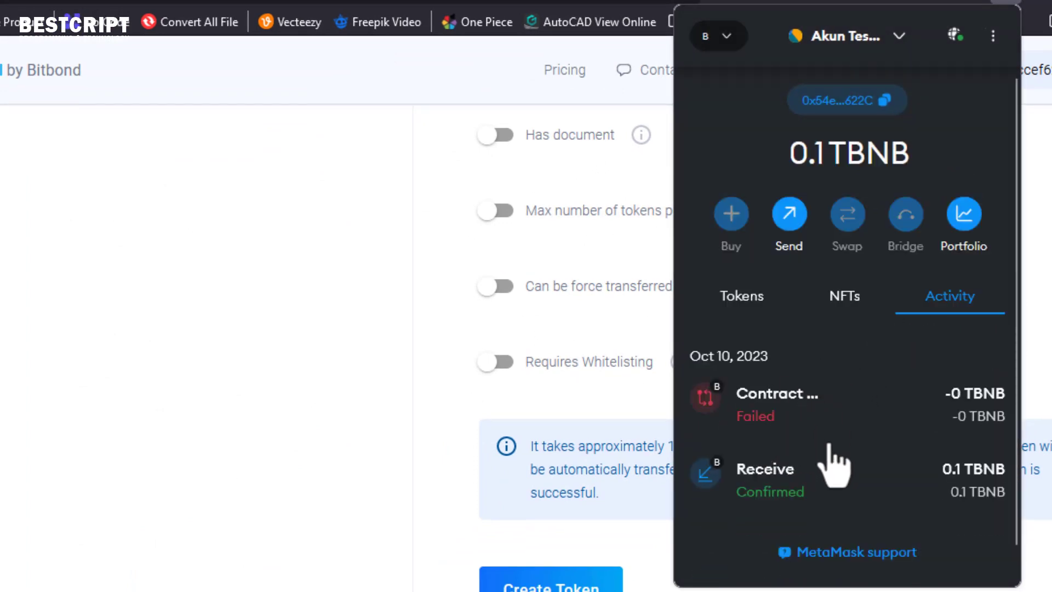
left_click(775, 399)
left_click(971, 56)
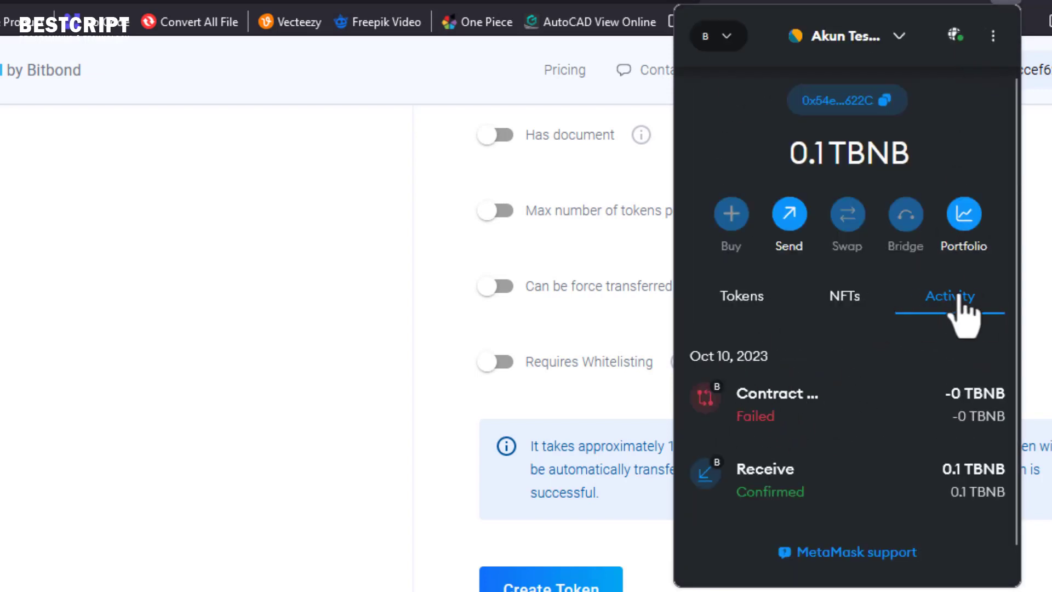
left_click_drag(807, 146, 844, 153)
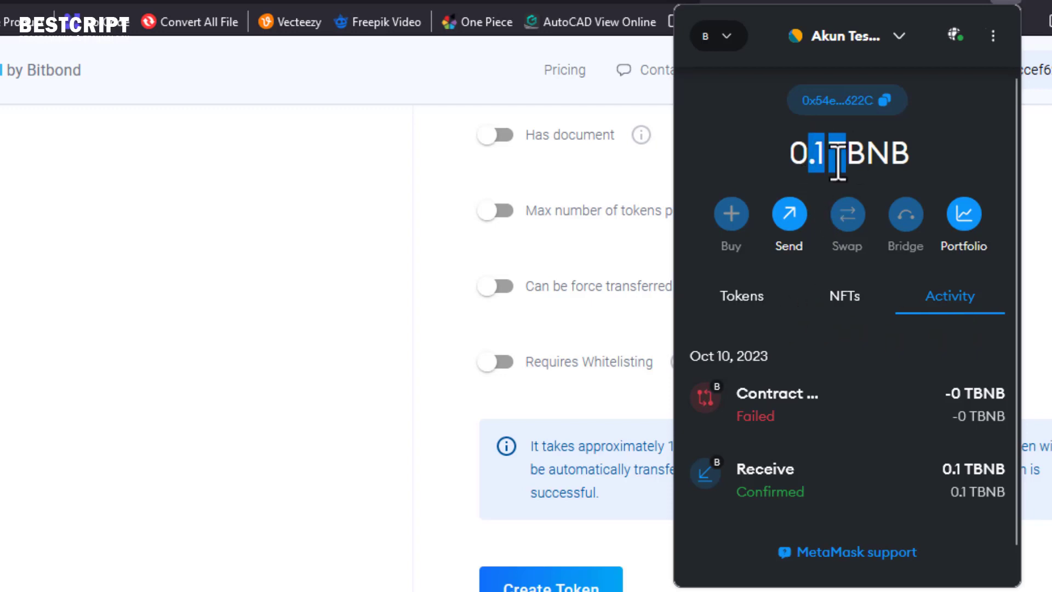
left_click(743, 310)
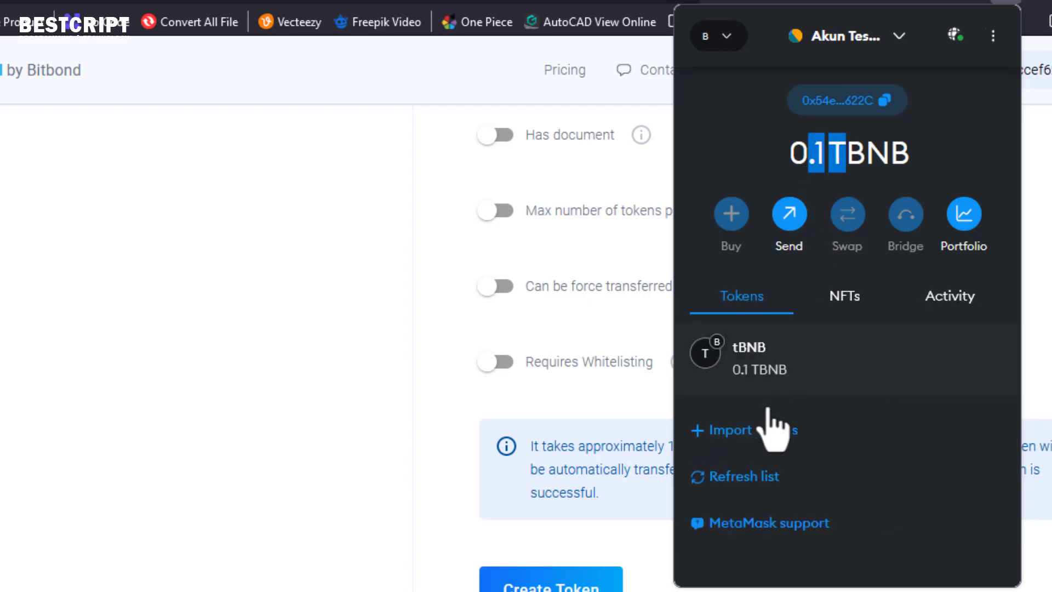
left_click(844, 296)
left_click(931, 296)
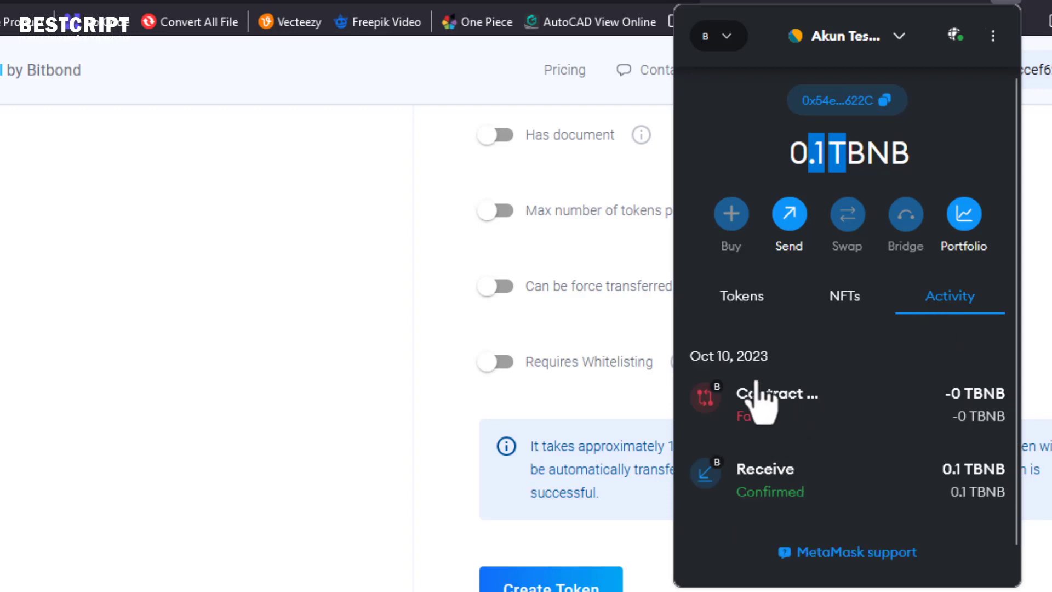
- Retry the failed deployment again and choose the 10% increase gas option
left_click(803, 397)
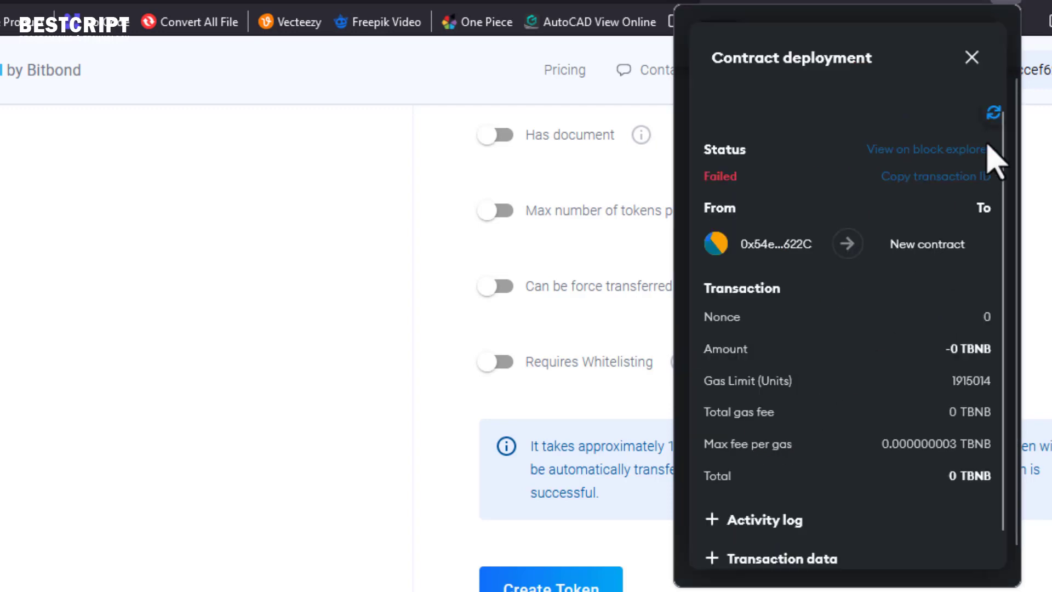
left_click(993, 113)
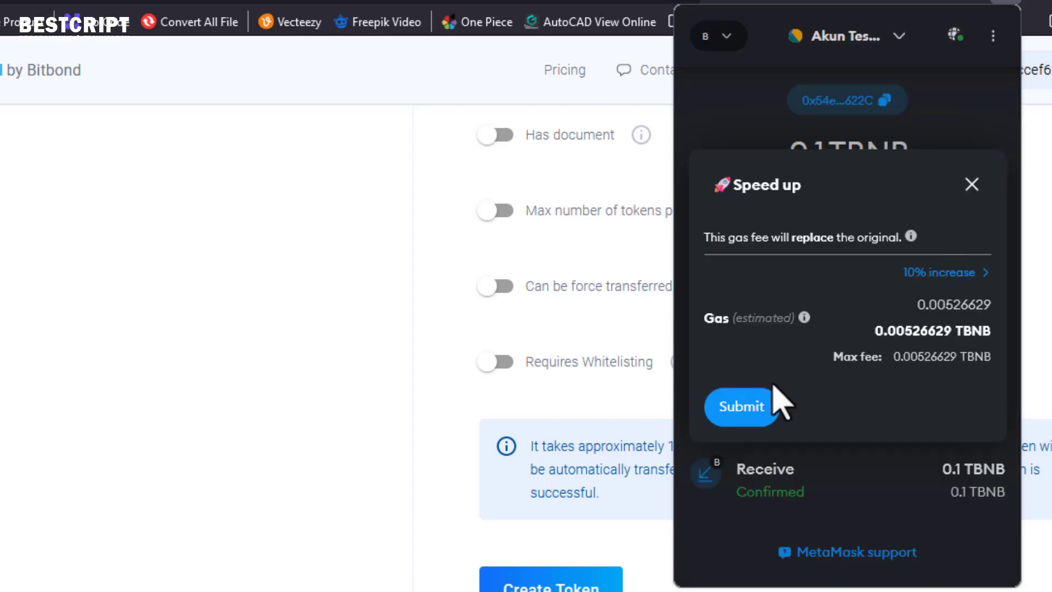
left_click(939, 272)
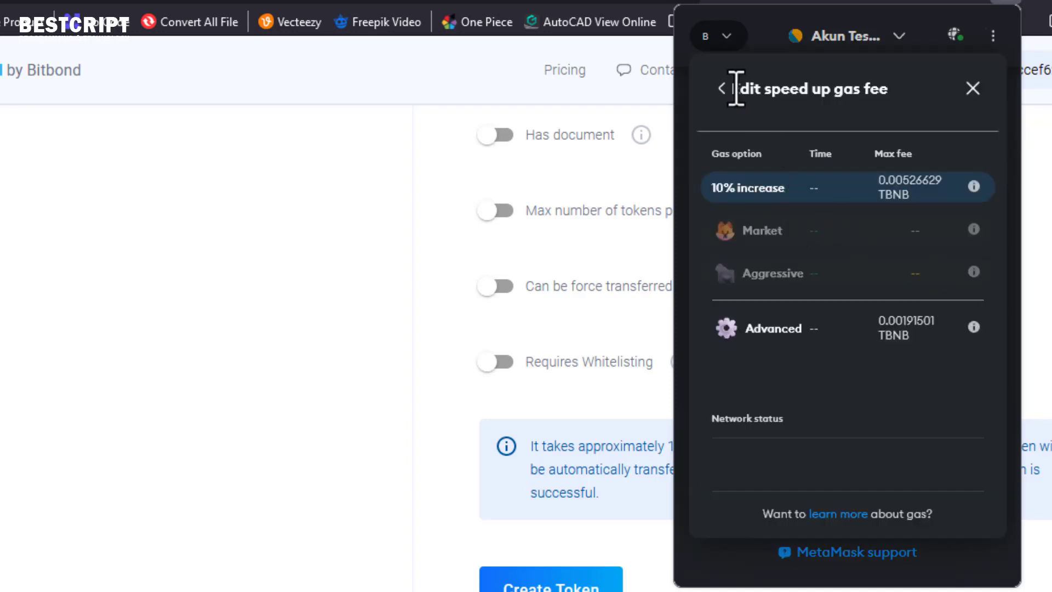
left_click(719, 88)
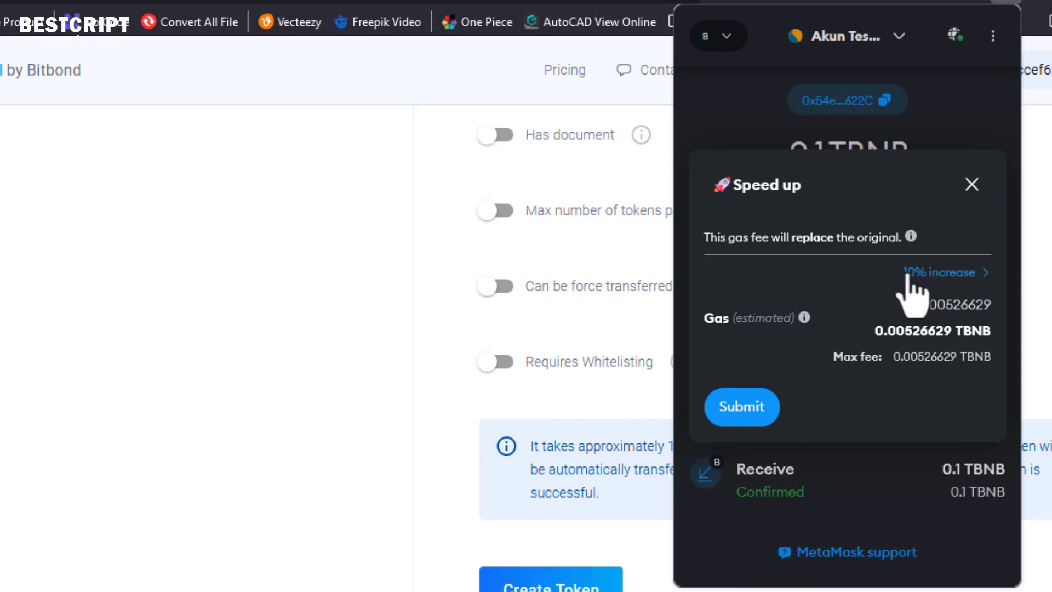
left_click(952, 274)
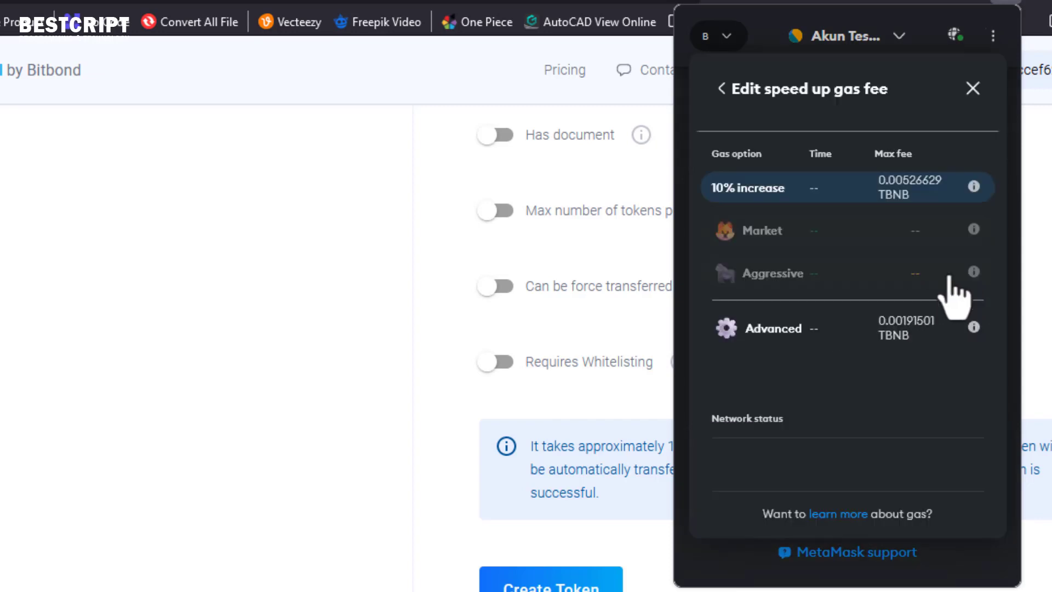
- Open Advanced gas fee and try editing the max base fee and a 21000 gas limit
left_click(815, 330)
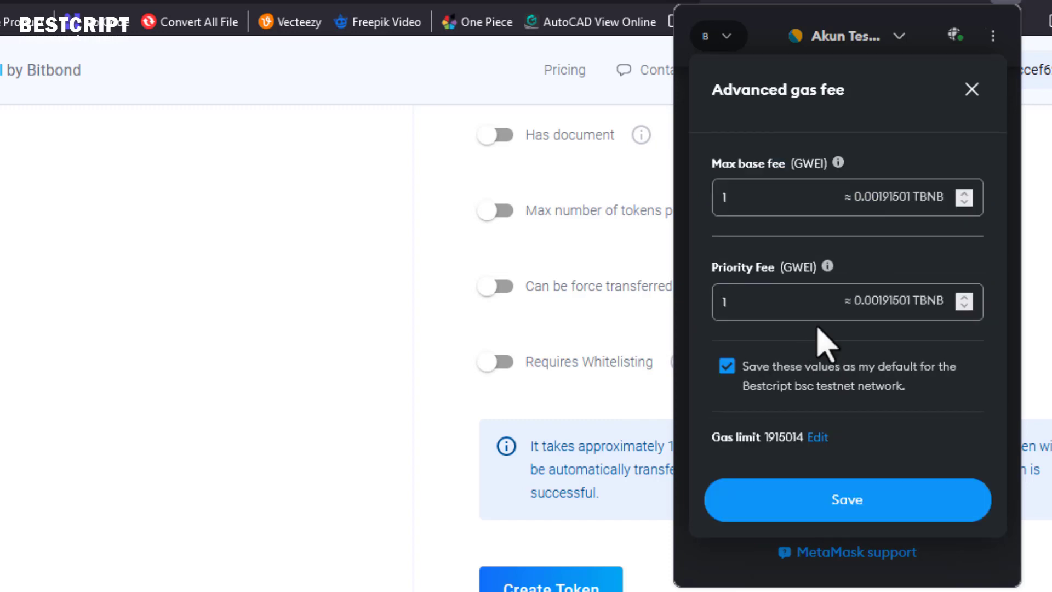
left_click(785, 199)
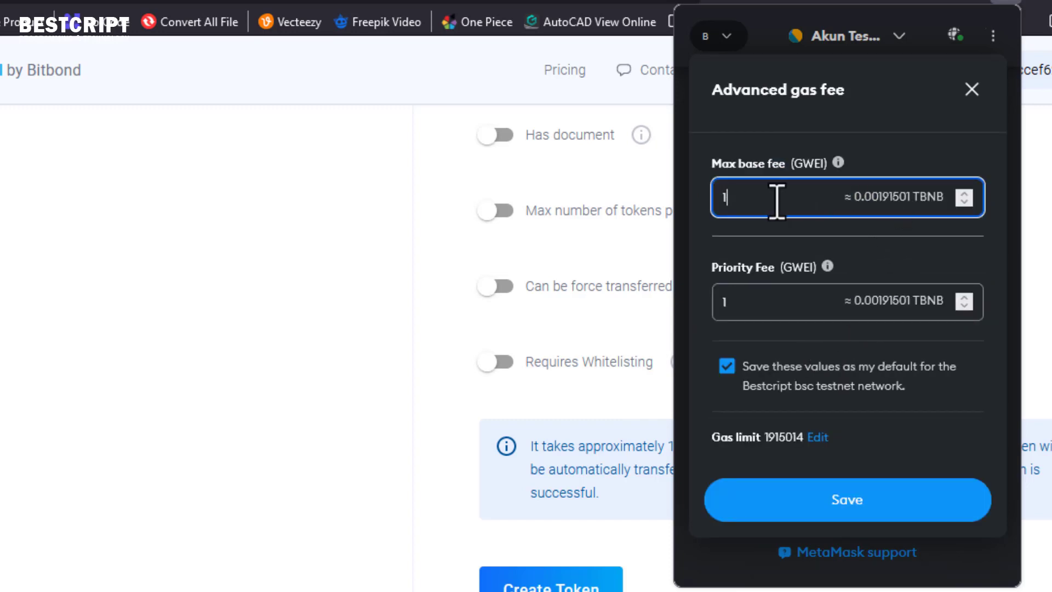
left_click_drag(707, 197, 711, 219)
type("20")
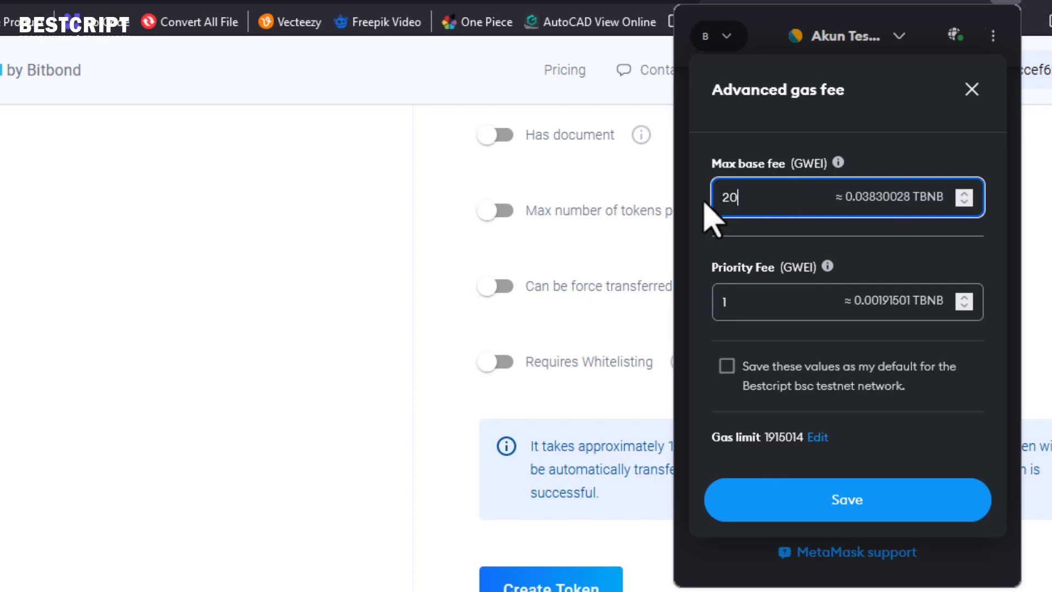
left_click(730, 303)
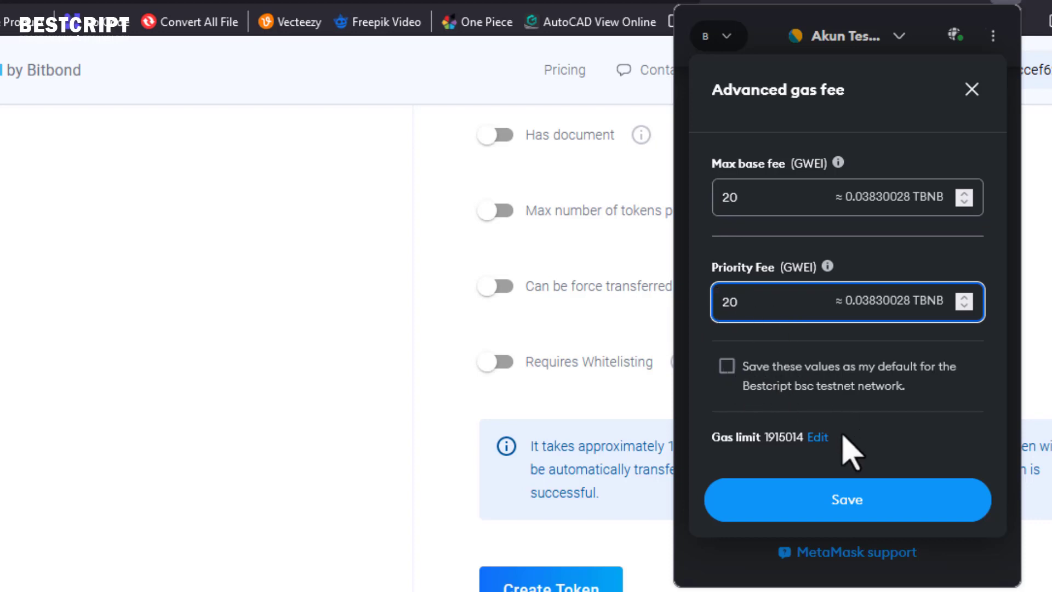
left_click(822, 437)
double_click(737, 436)
type("2")
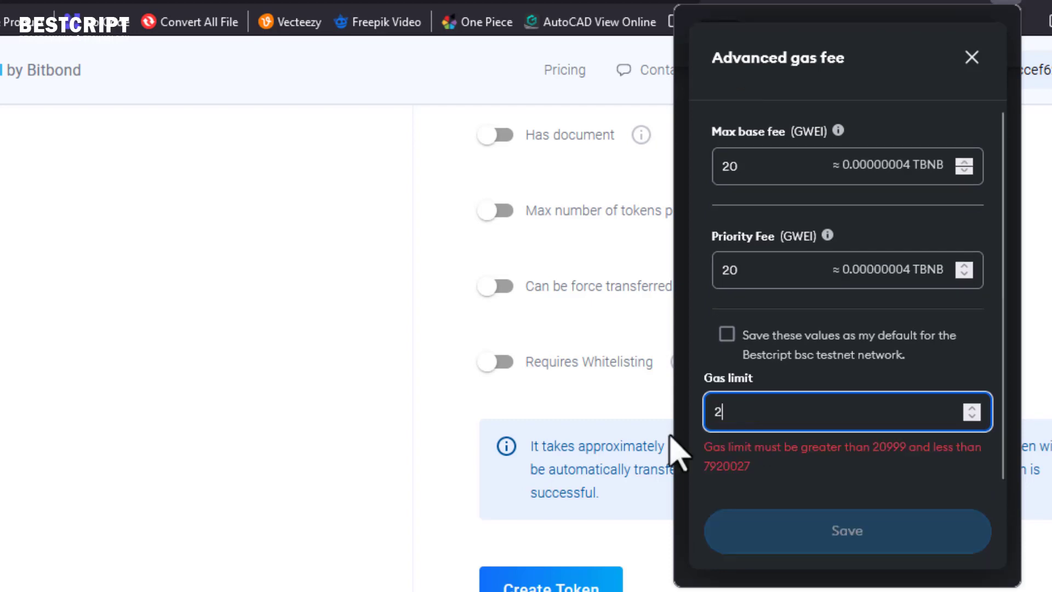
type("1000")
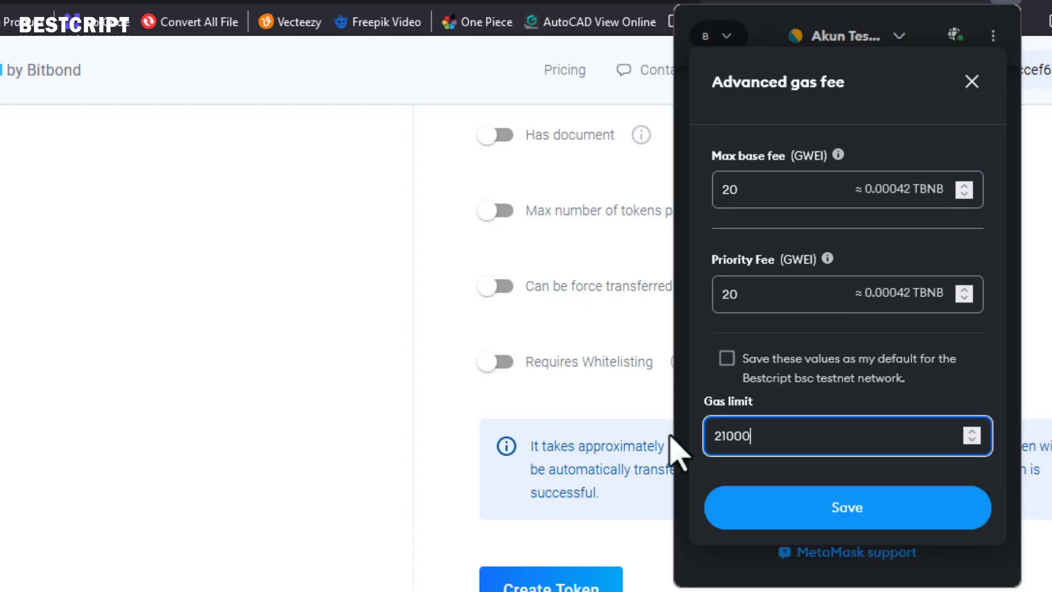
left_click_drag(760, 436, 714, 291)
- Set the max base fee to 100 GWEI and tick 'Save these values as my default'
left_click(735, 297)
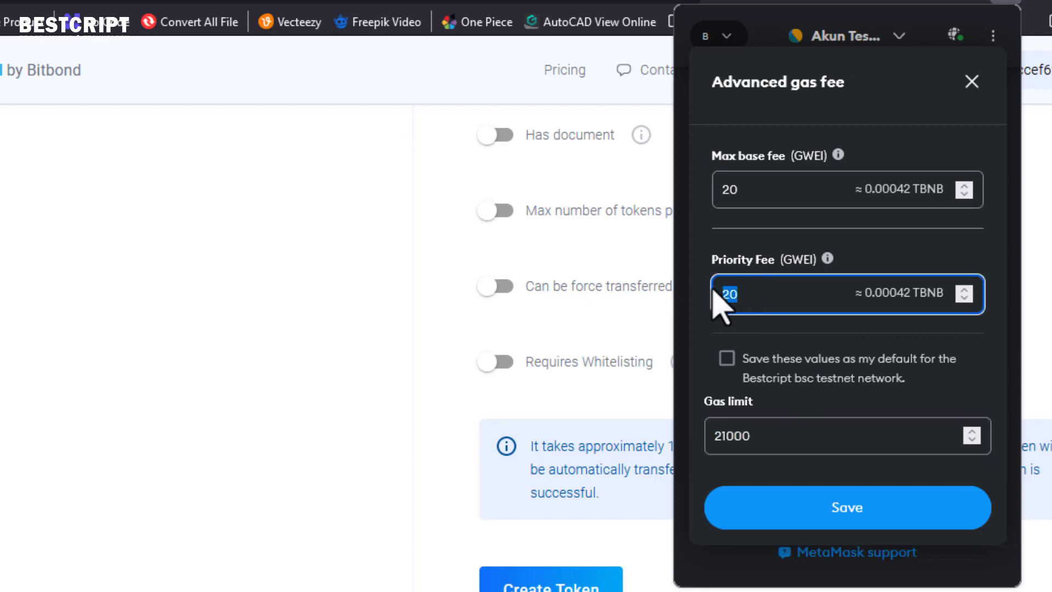
left_click(738, 188)
left_click_drag(739, 189, 722, 190)
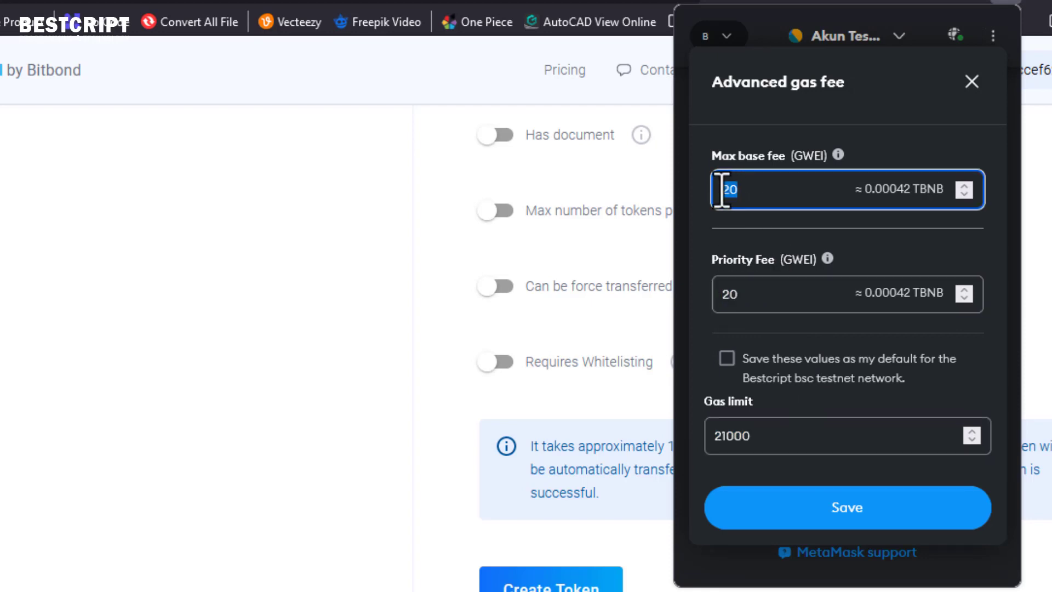
type("90")
left_click_drag(758, 189, 725, 190)
type("100")
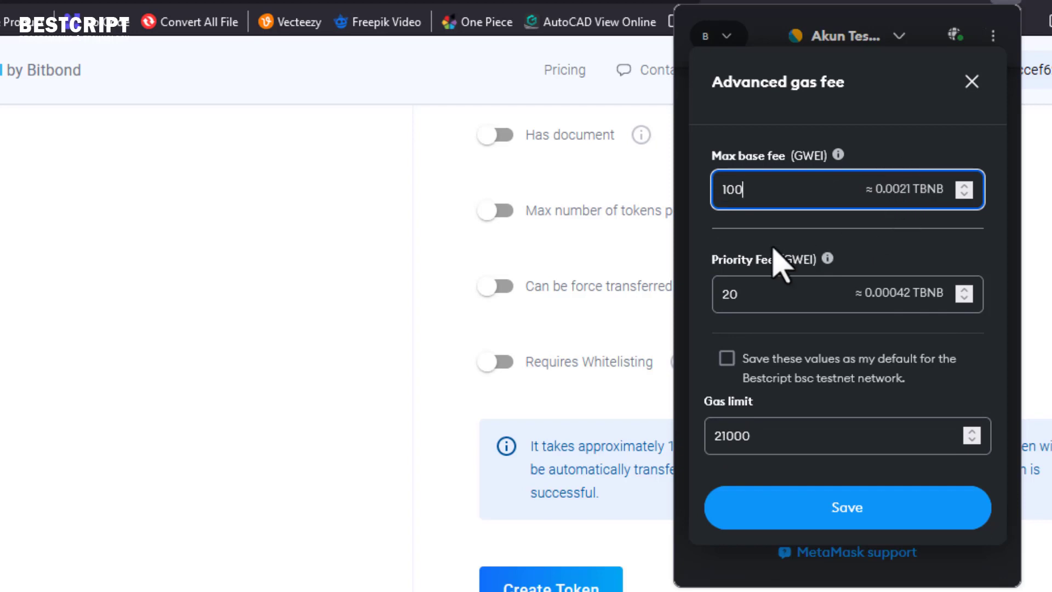
left_click_drag(742, 296, 718, 302)
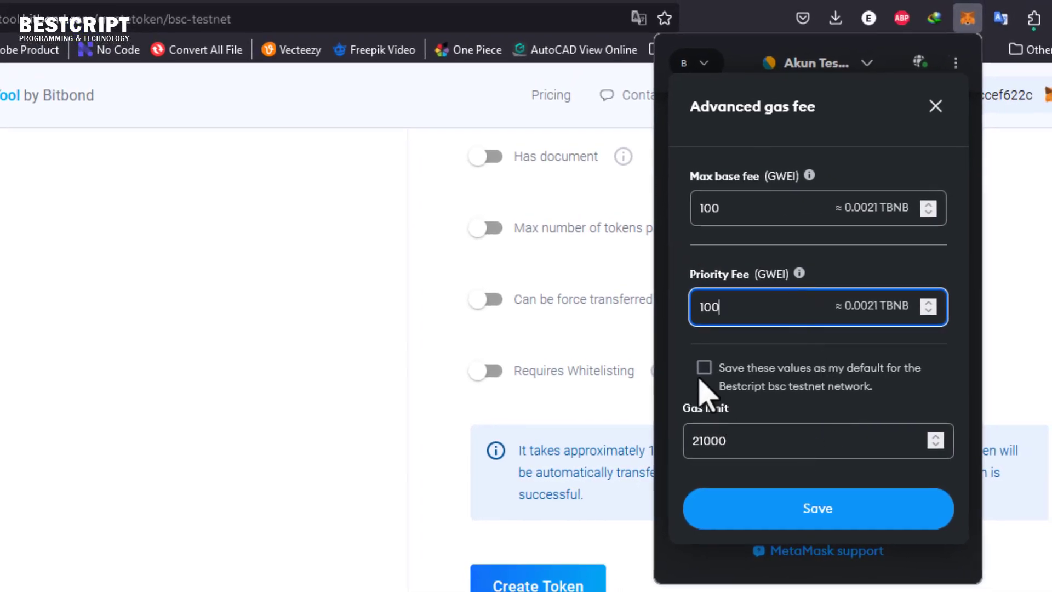
left_click(704, 367)
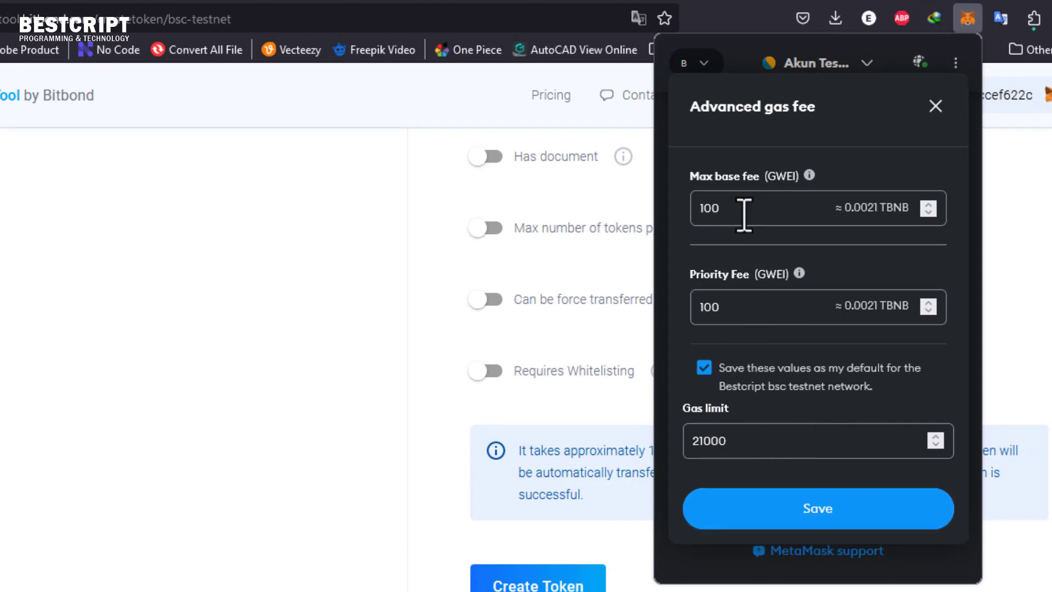
- Save the 100 GWEI fees, submit the retry, and reopen Advanced gas fee for another retry
left_click(792, 512)
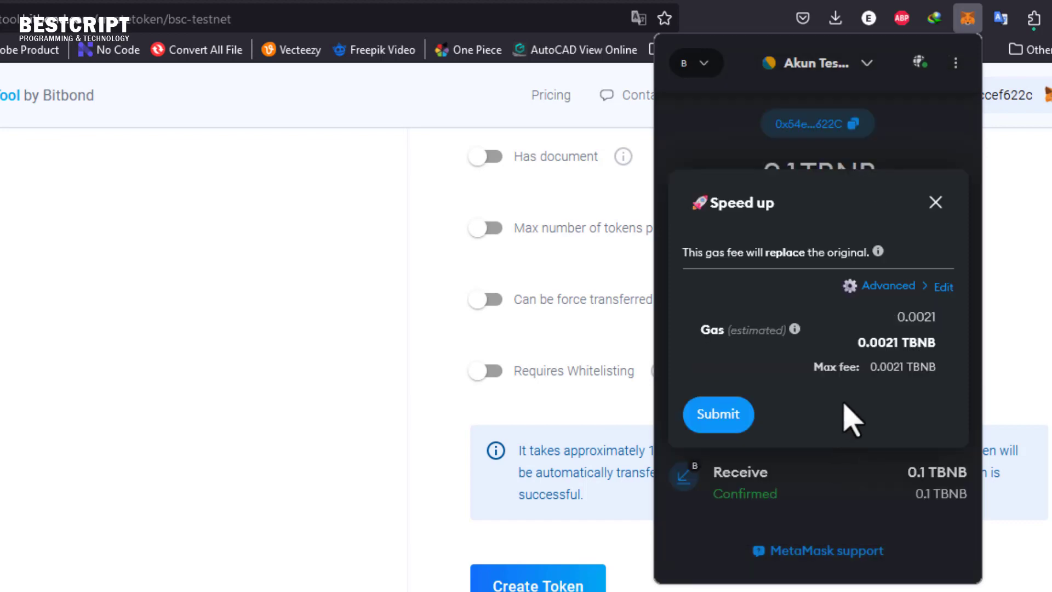
left_click(722, 416)
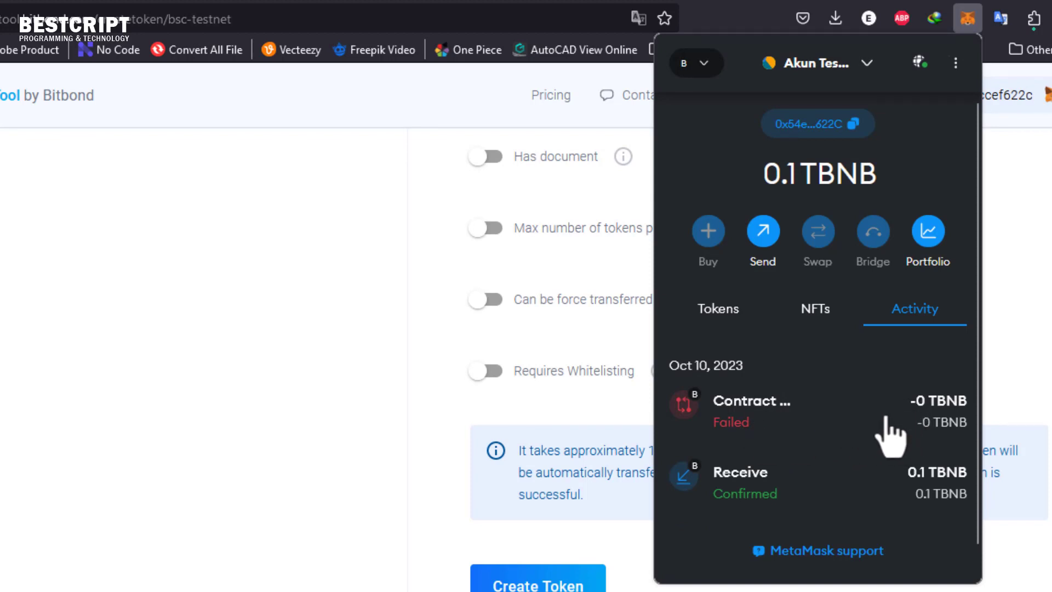
left_click(851, 441)
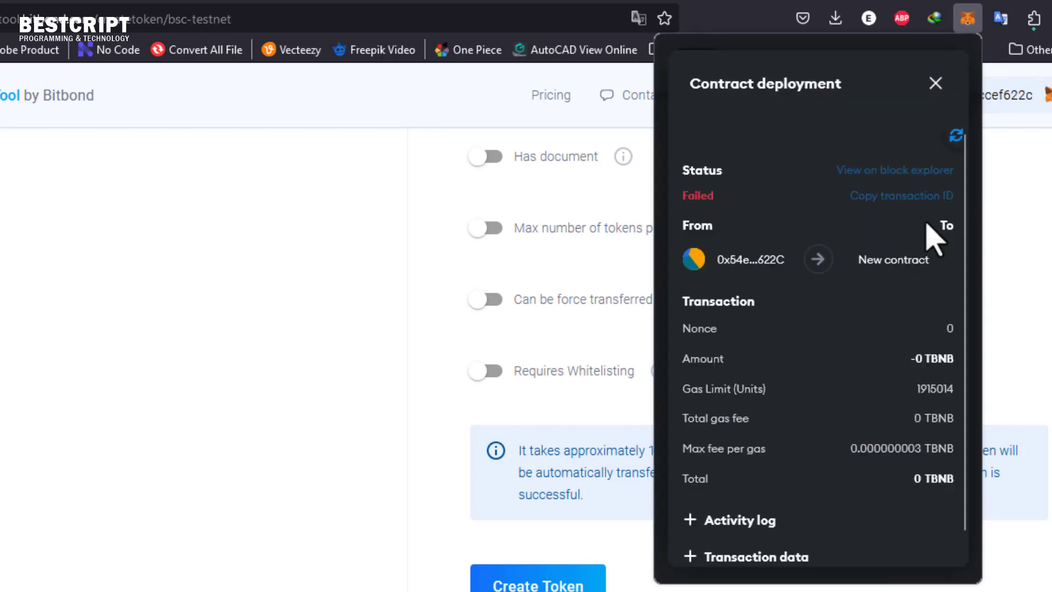
left_click(956, 136)
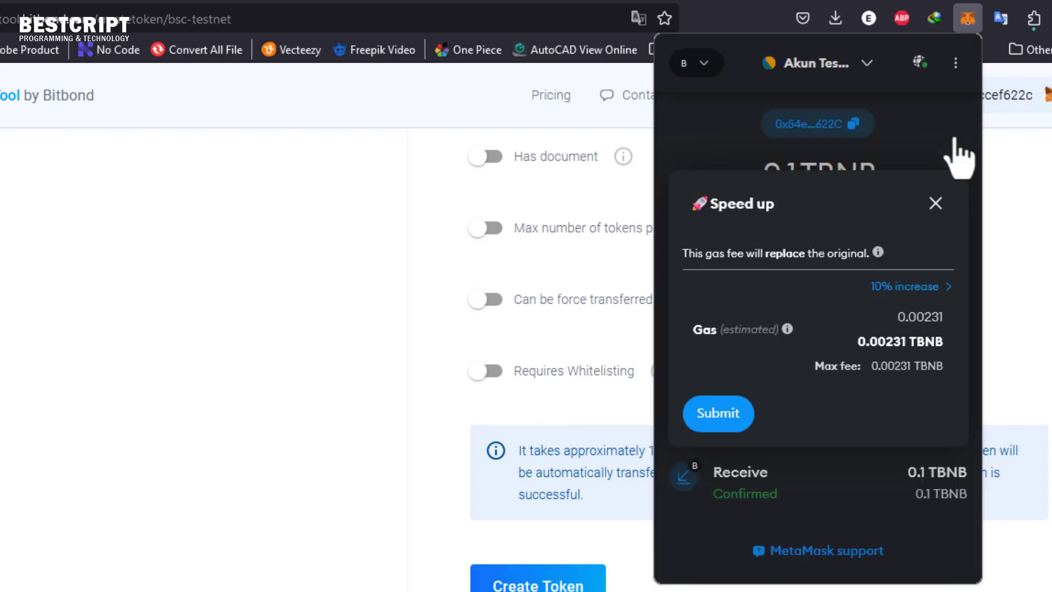
left_click(923, 316)
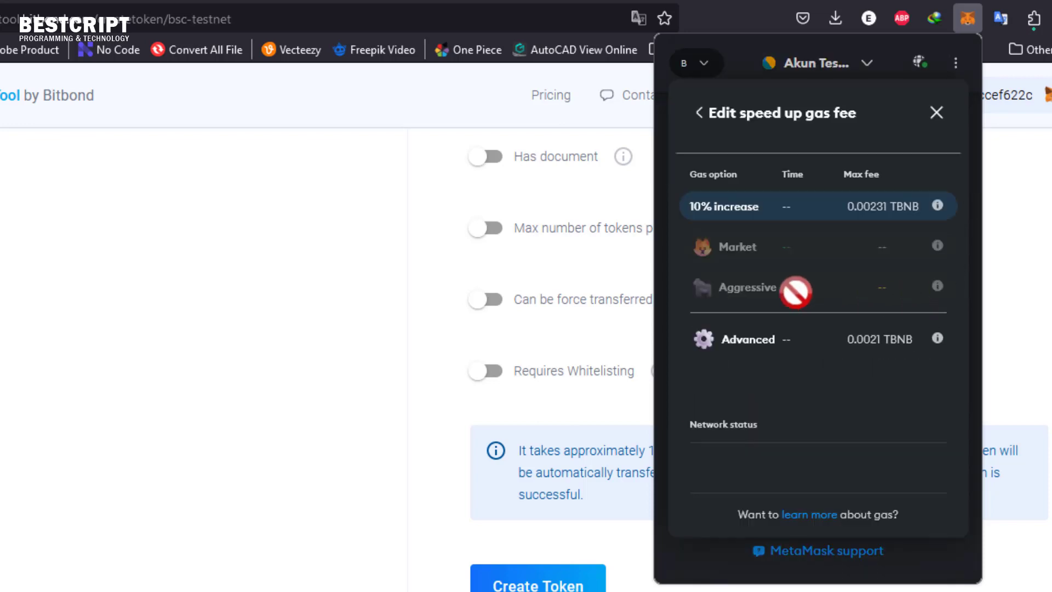
left_click(754, 346)
- Set the max base fee to 1000 GWEI, pasting 900 into the priority fee
left_click(728, 217)
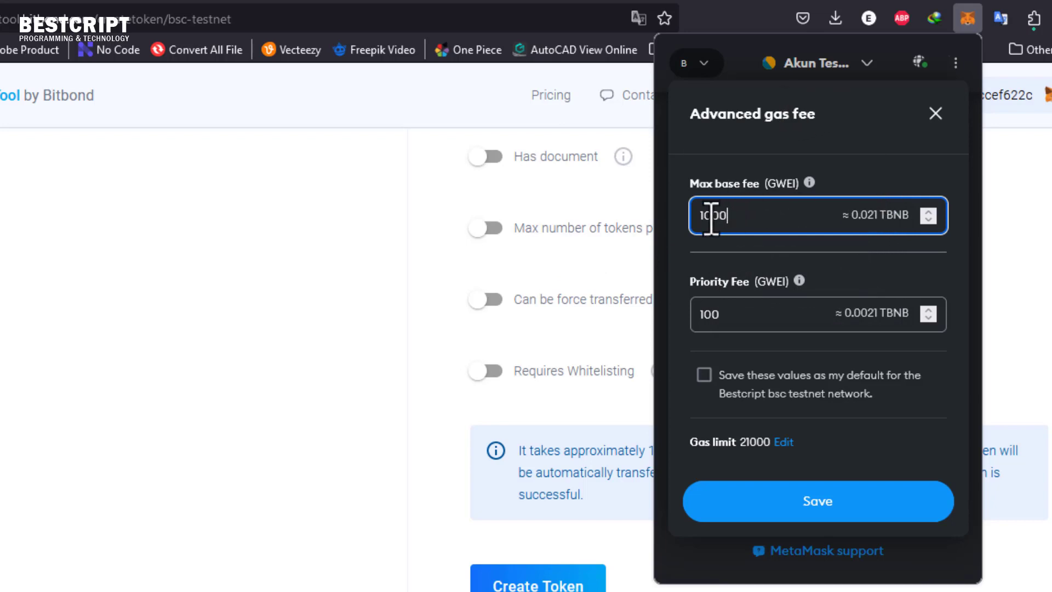
left_click_drag(716, 216, 699, 217)
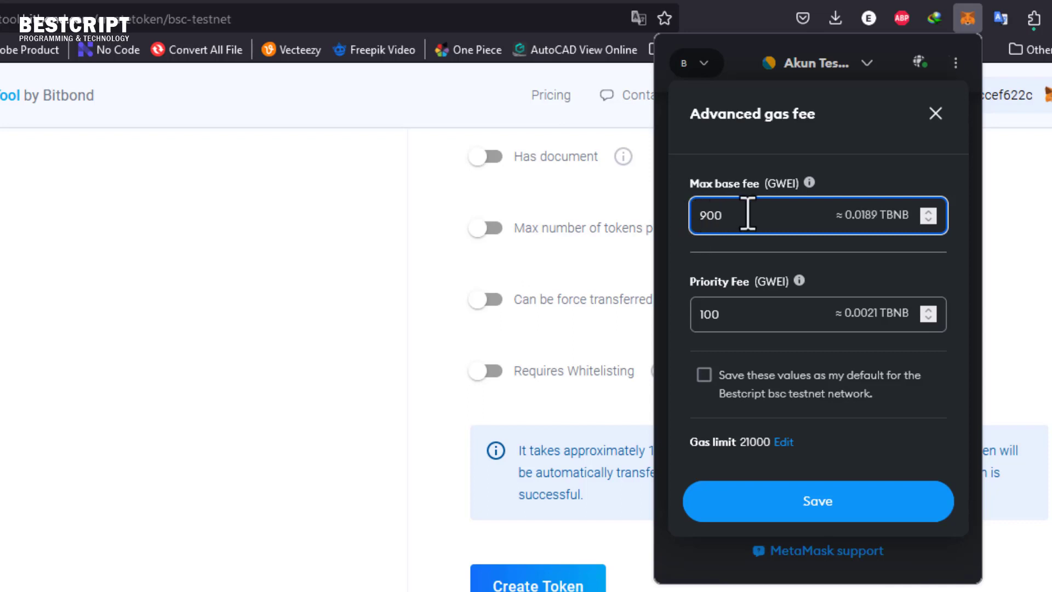
left_click_drag(747, 214, 629, 219)
key("ctrl+c")
left_click_drag(738, 321, 691, 319)
key("ctrl+v")
double_click(710, 216)
left_click_drag(709, 216, 699, 215)
left_click(704, 219)
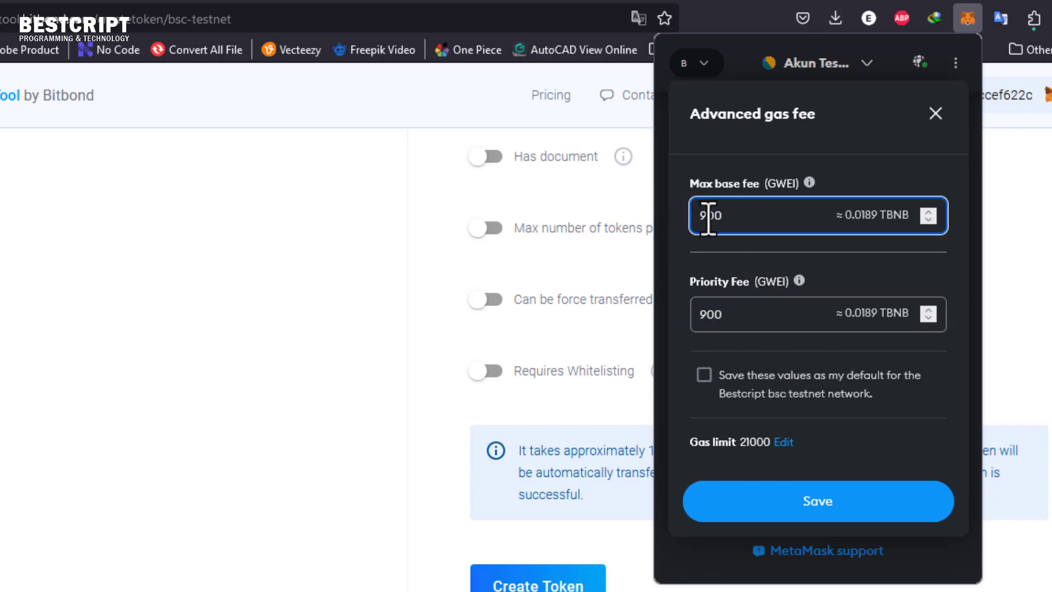
key("BackSpace")
type("10")
- Raise the priority fee to 1000 GWEI, keep as default, save, and submit at 0.021 TBNB
left_click(711, 324)
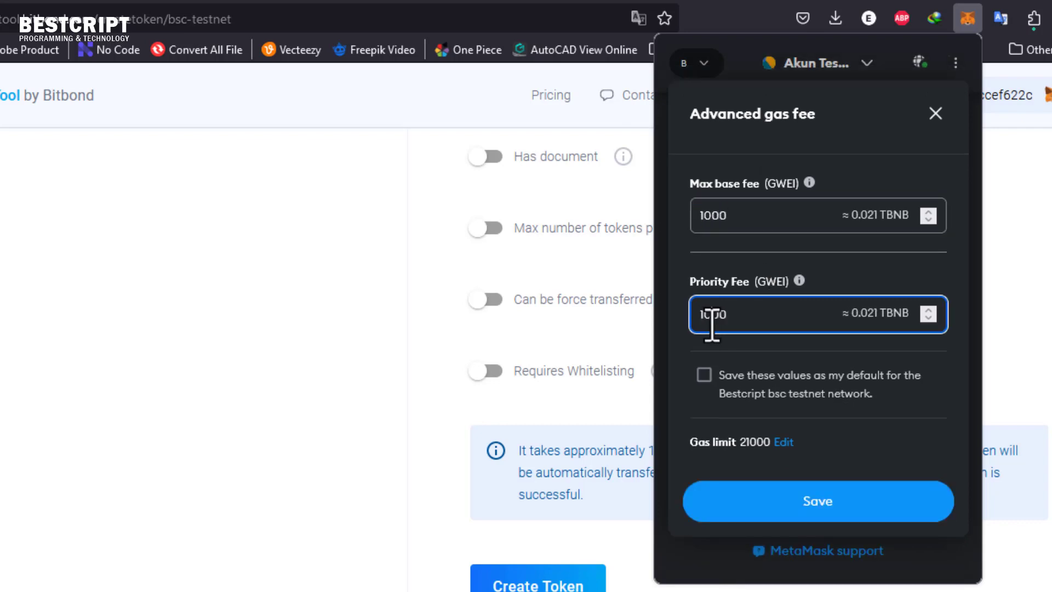
type("0")
key("BackSpace")
left_click(704, 374)
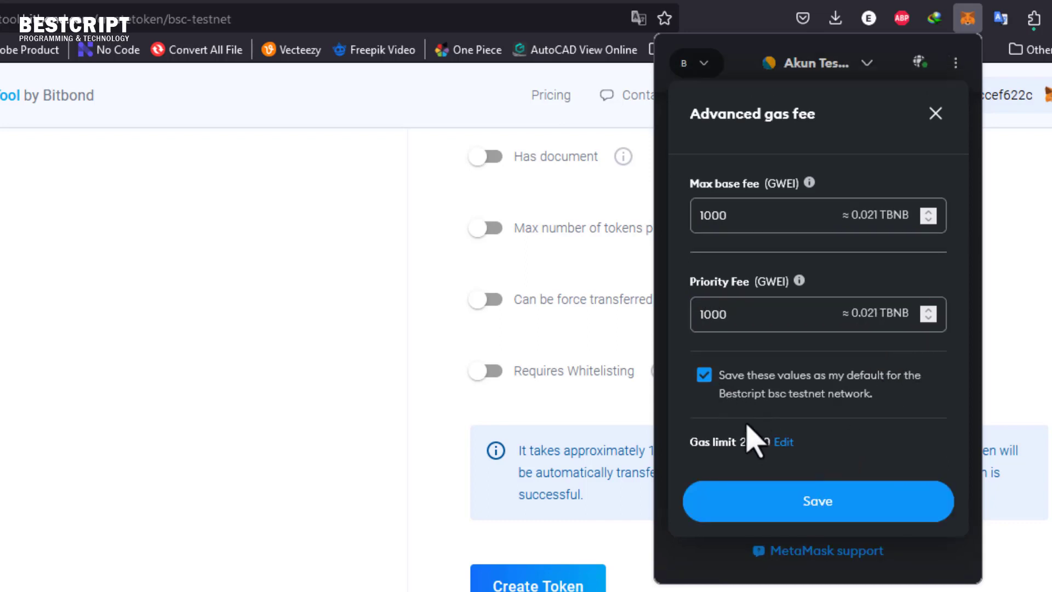
left_click(792, 498)
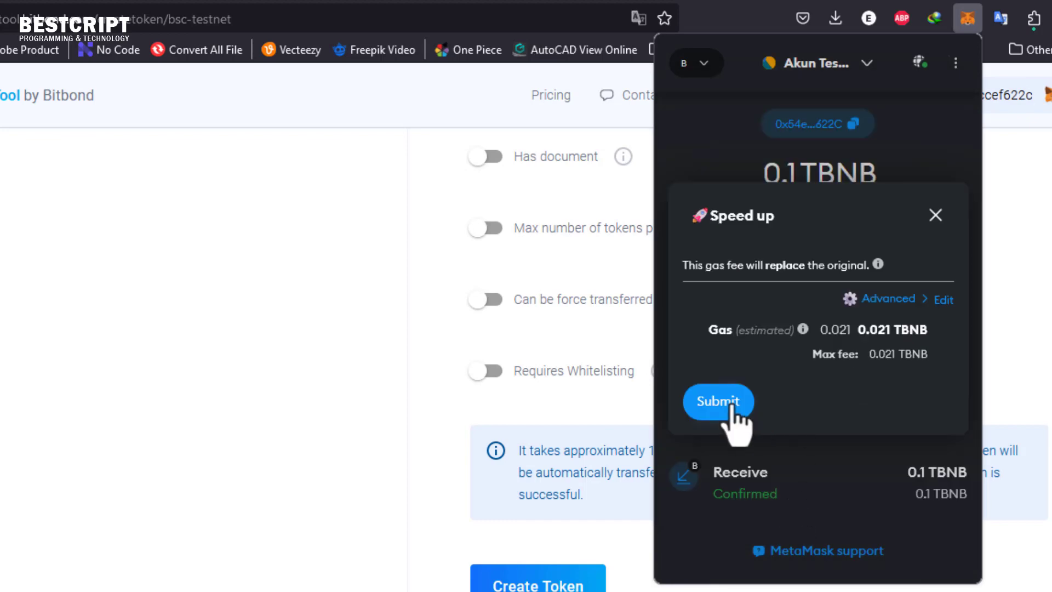
left_click(715, 411)
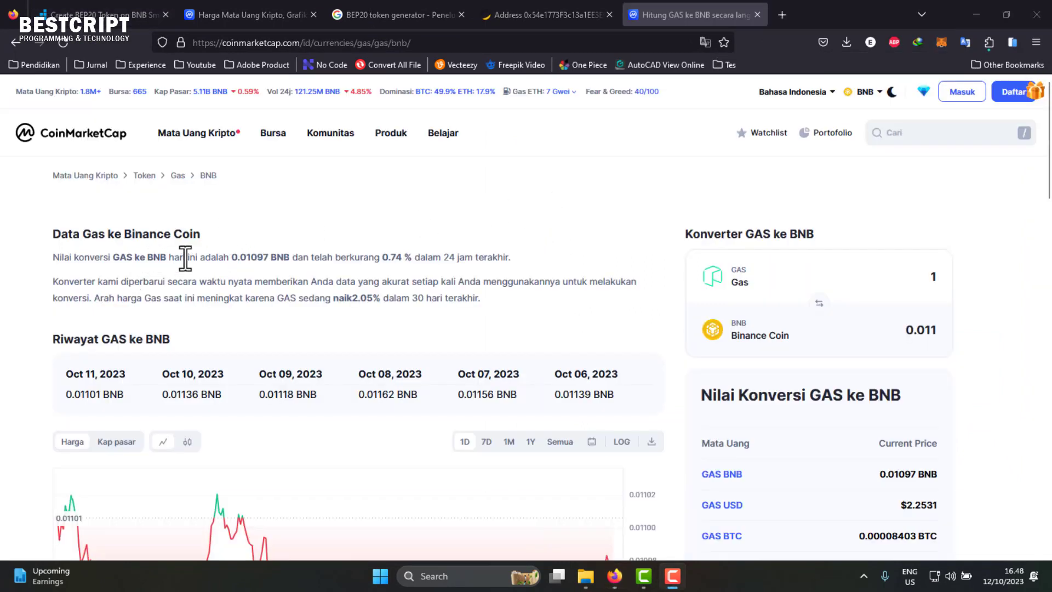
- Read CoinMarketCap's GAS to BNB rate of 0.01097 BNB, then bring up MetaMask over it
left_click(267, 257)
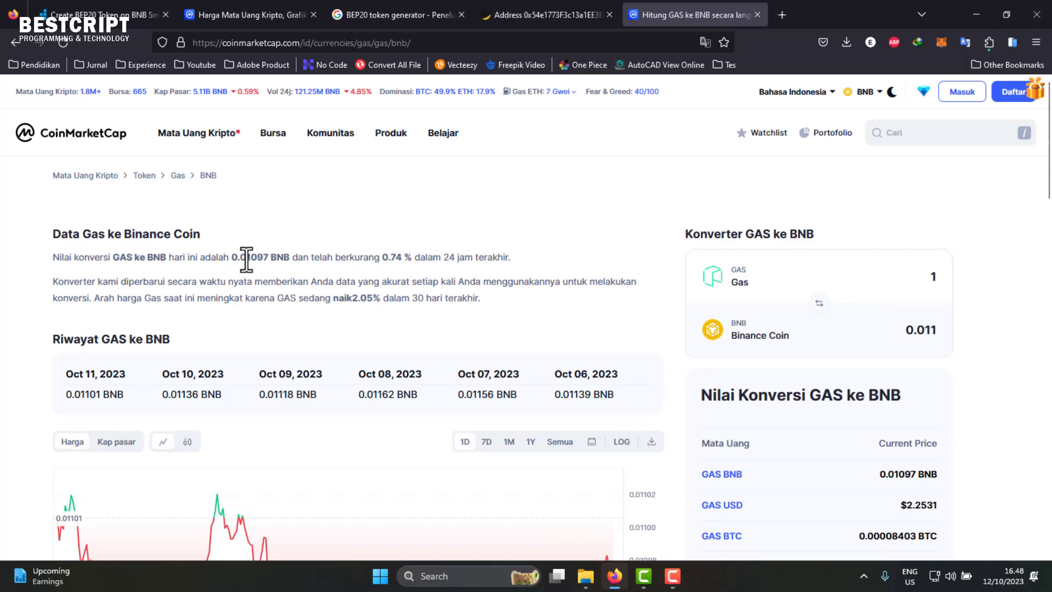
left_click(257, 260)
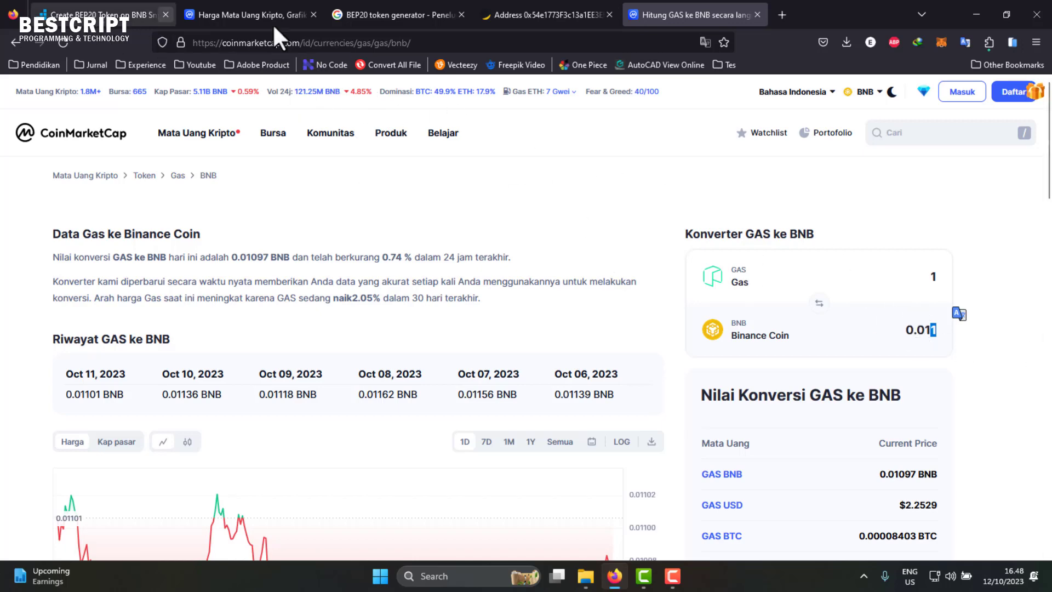
left_click(941, 42)
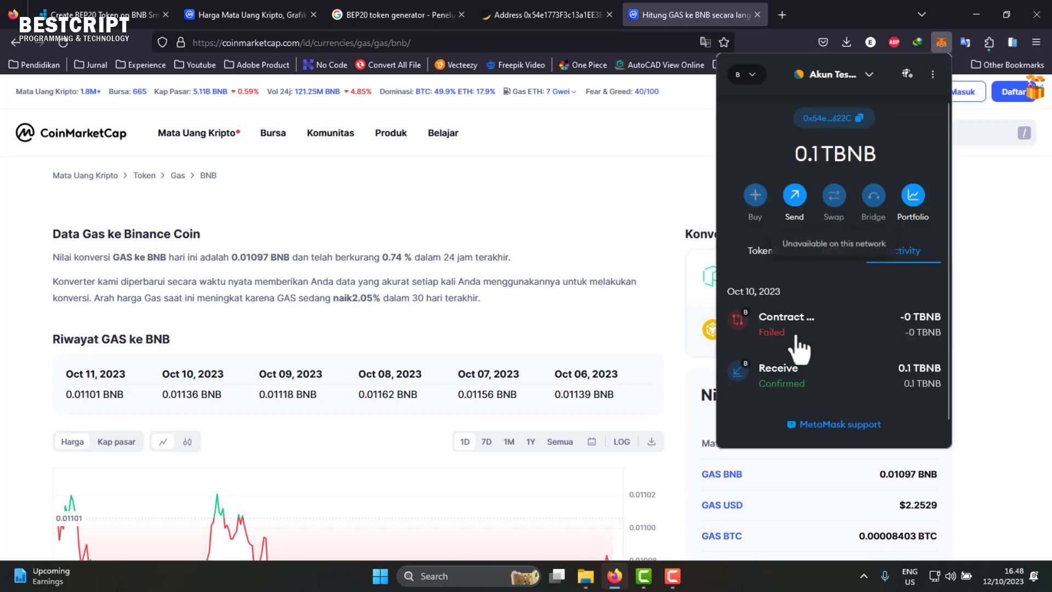
- Reopen the failed deployment and retry it via 10% increase > Advanced gas fee
left_click(800, 333)
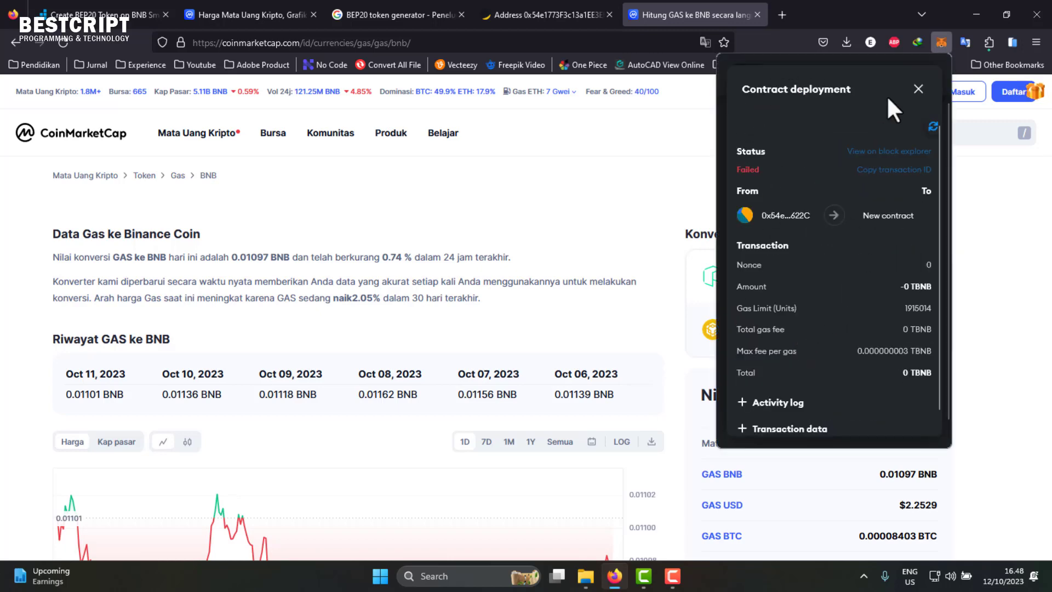
left_click(918, 89)
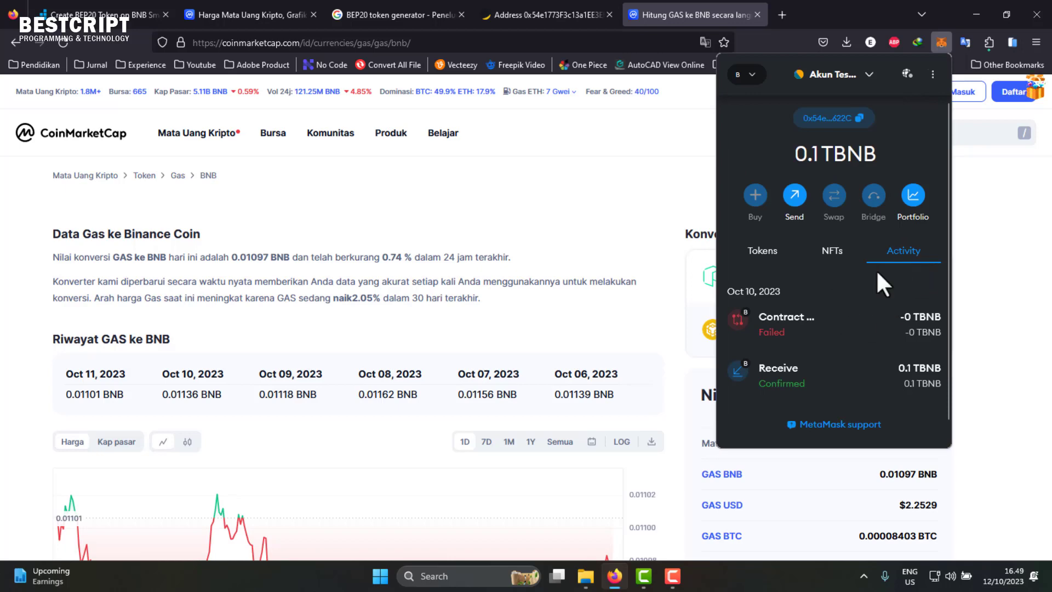
mouse_move(772, 332)
left_click(773, 332)
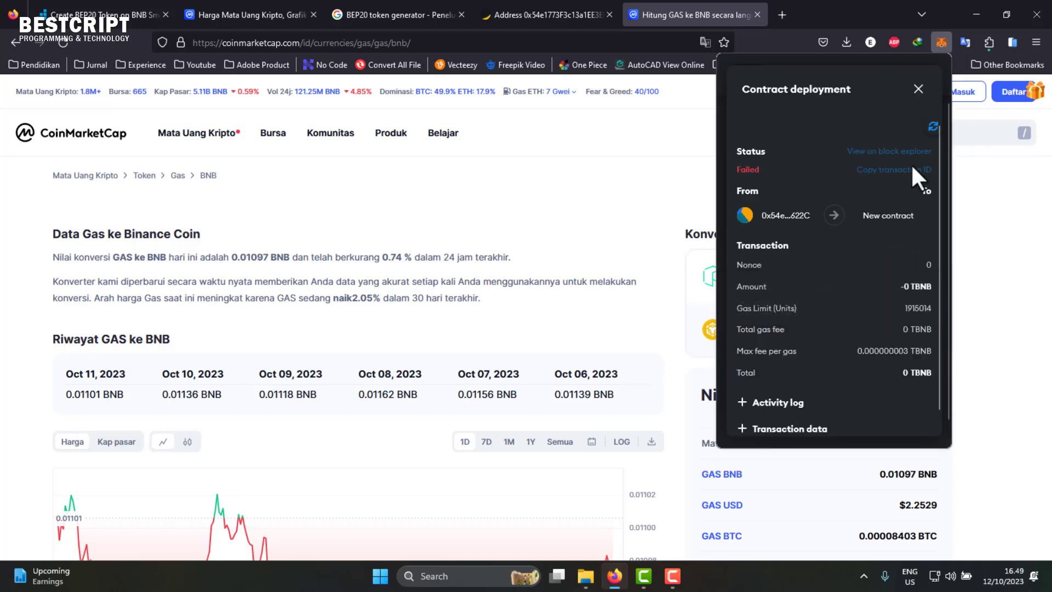
left_click(933, 127)
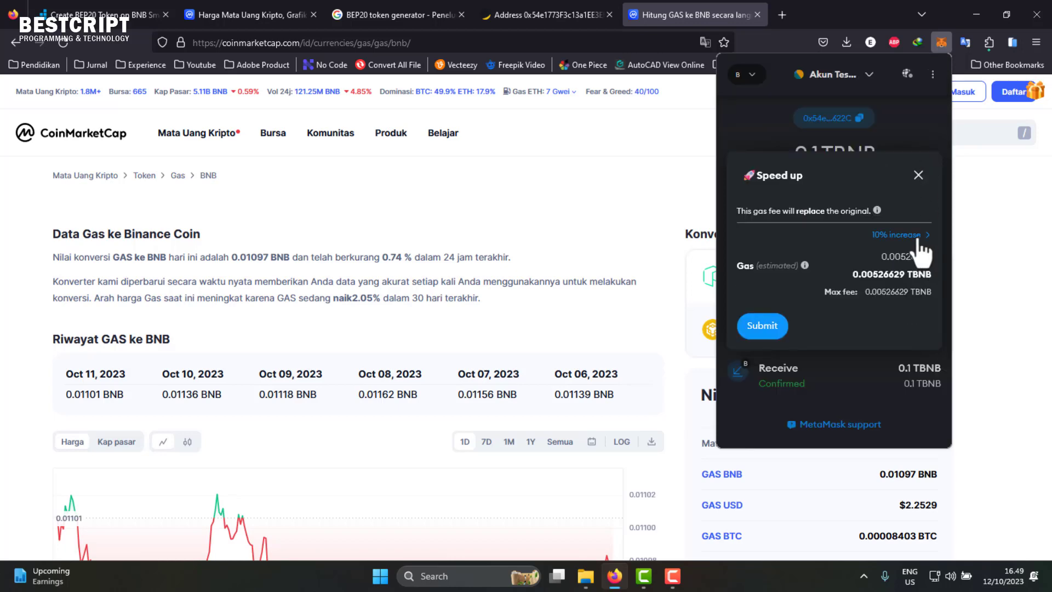
left_click(897, 235)
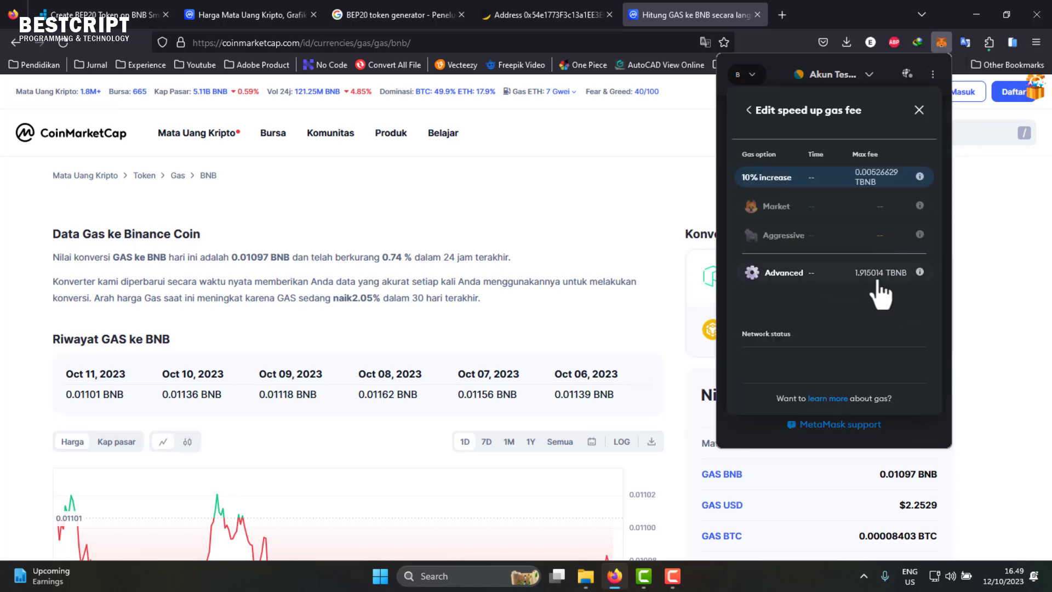
left_click(865, 274)
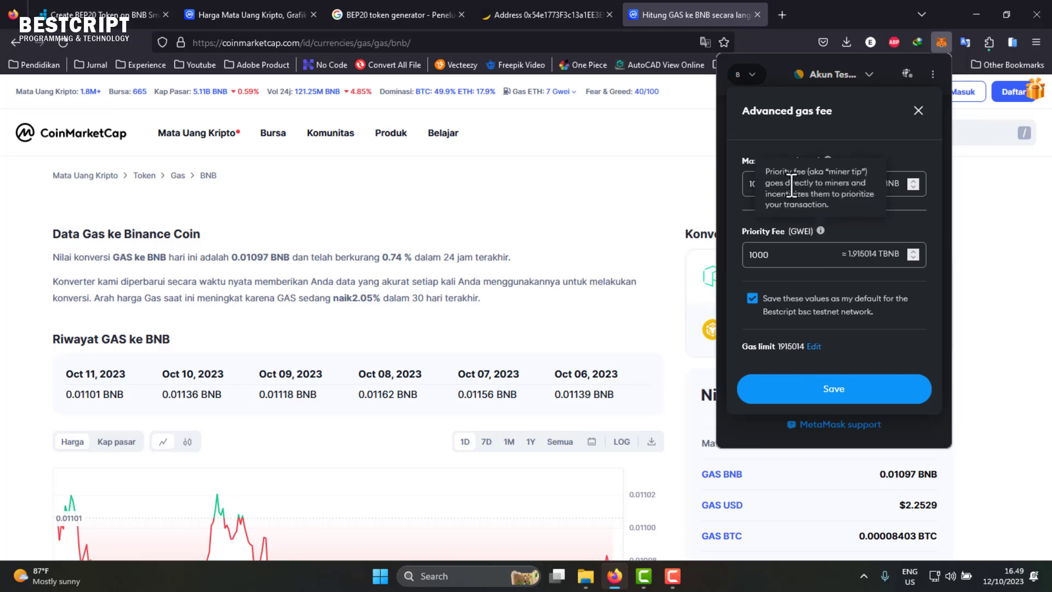
- Set the max base fee to 50 GWEI
left_click(752, 184)
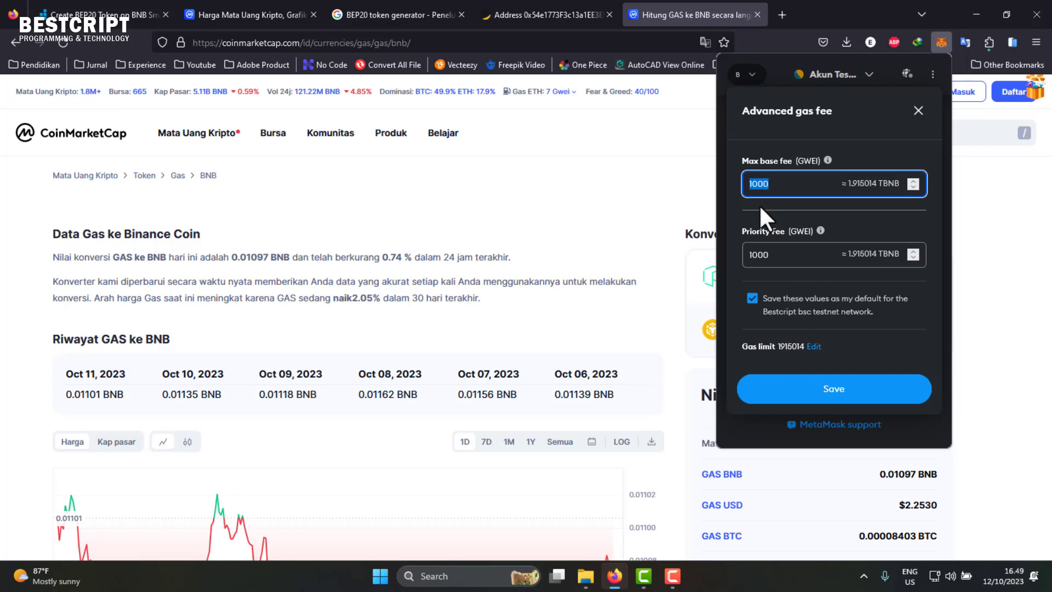
type("90")
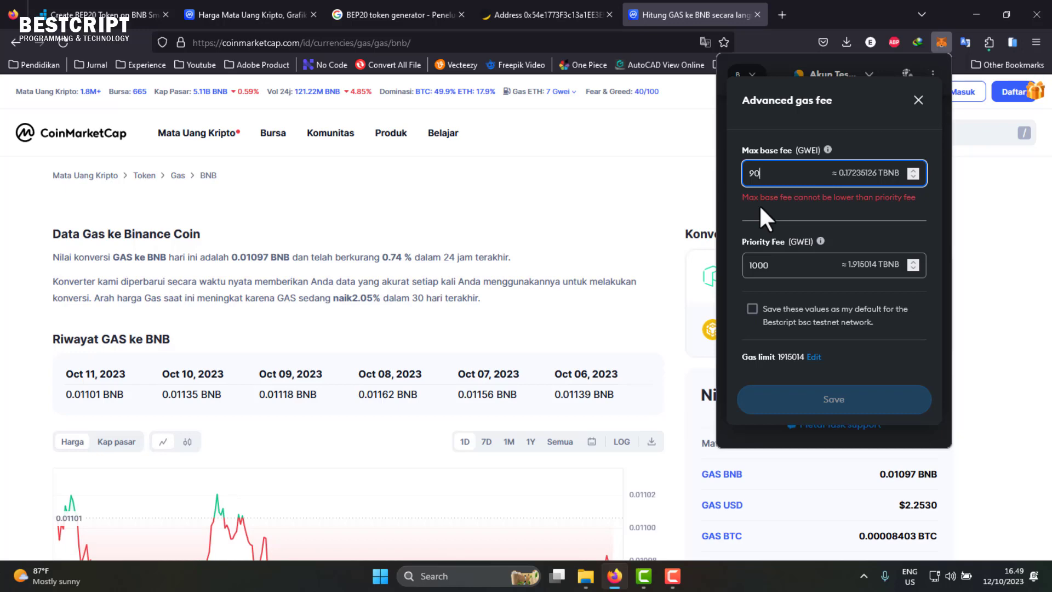
key("BackSpace")
key("BackSpace")
type("80")
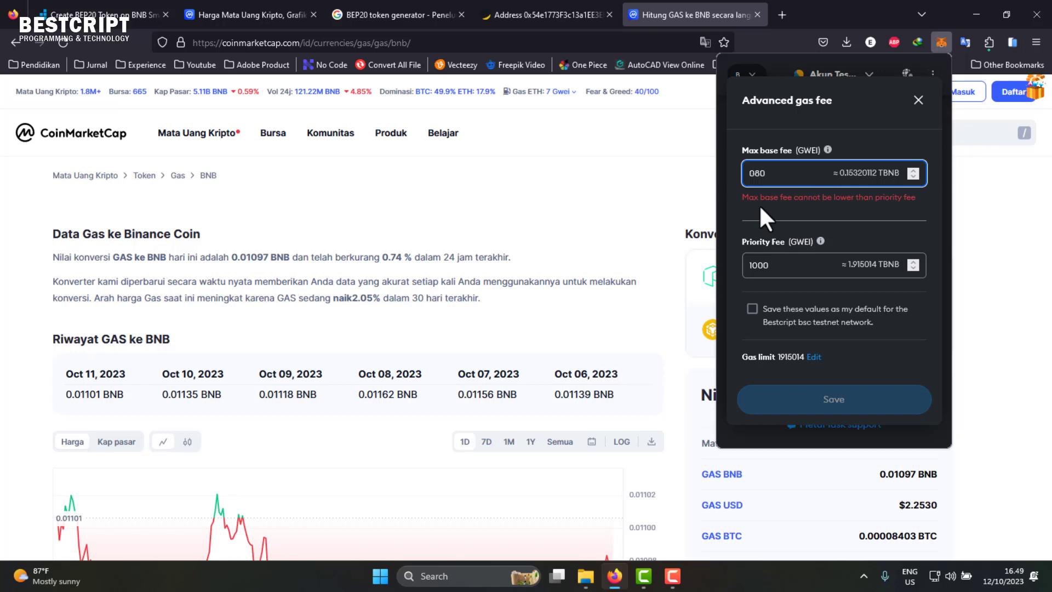
key("BackSpace")
key("BackSpace")
type("50")
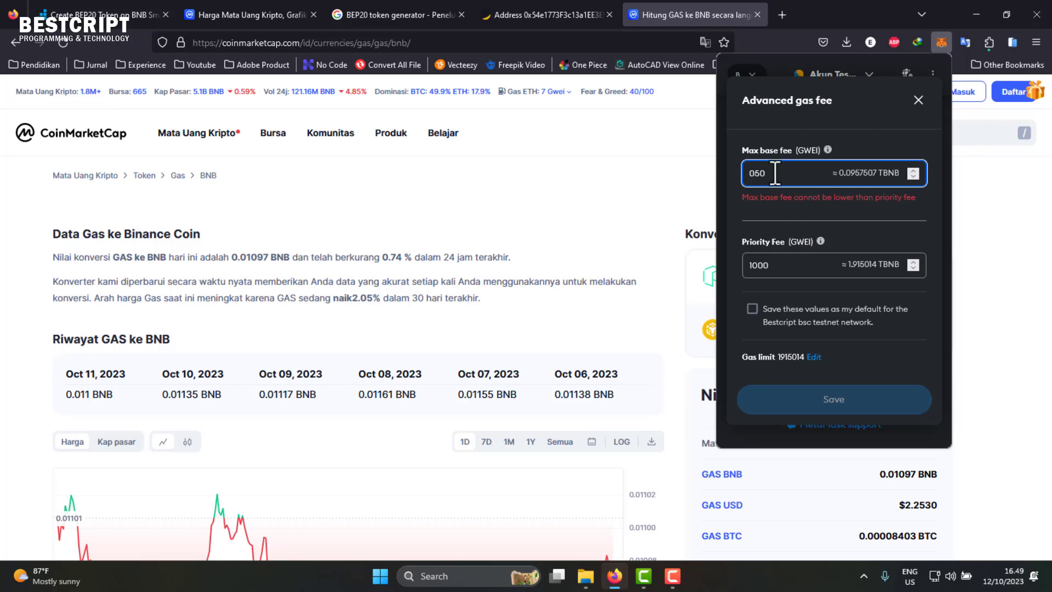
- Set the priority fee to 50 GWEI, save as default, submit, and check the 0.1 TBNB balance
double_click(768, 267)
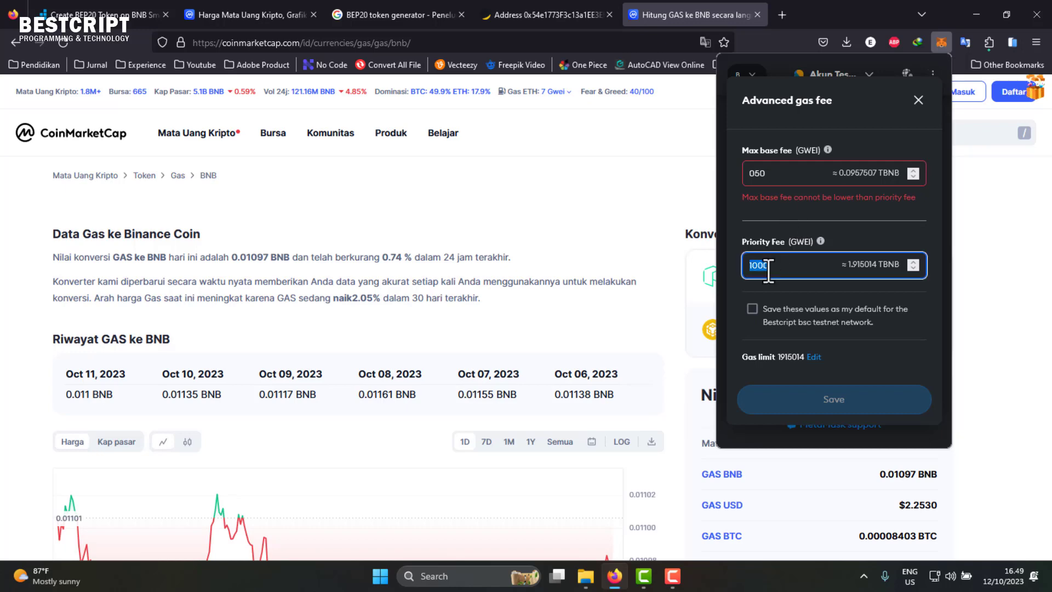
type("50")
left_click(787, 207)
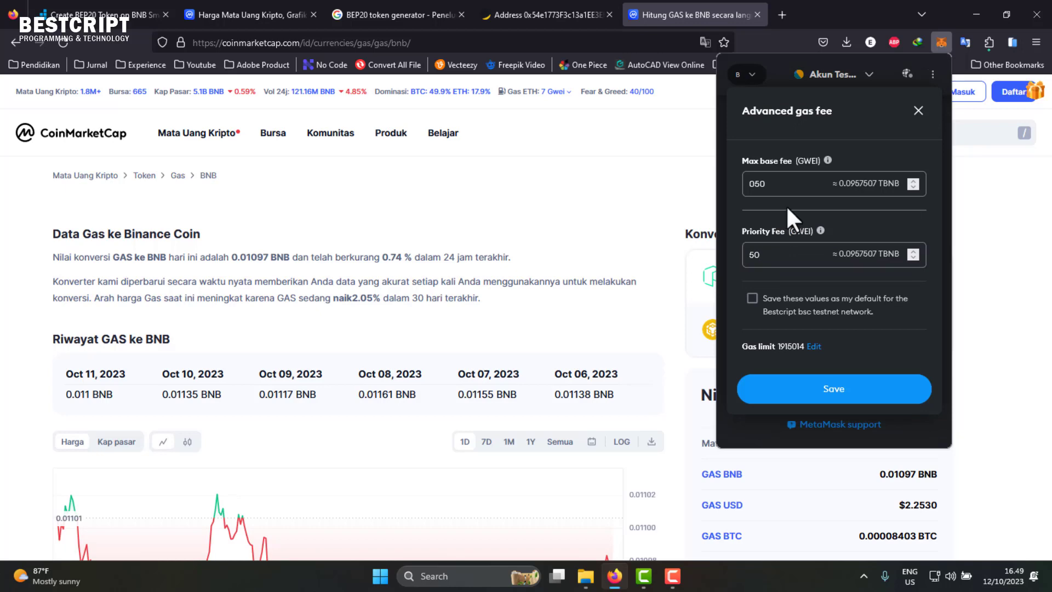
left_click(752, 297)
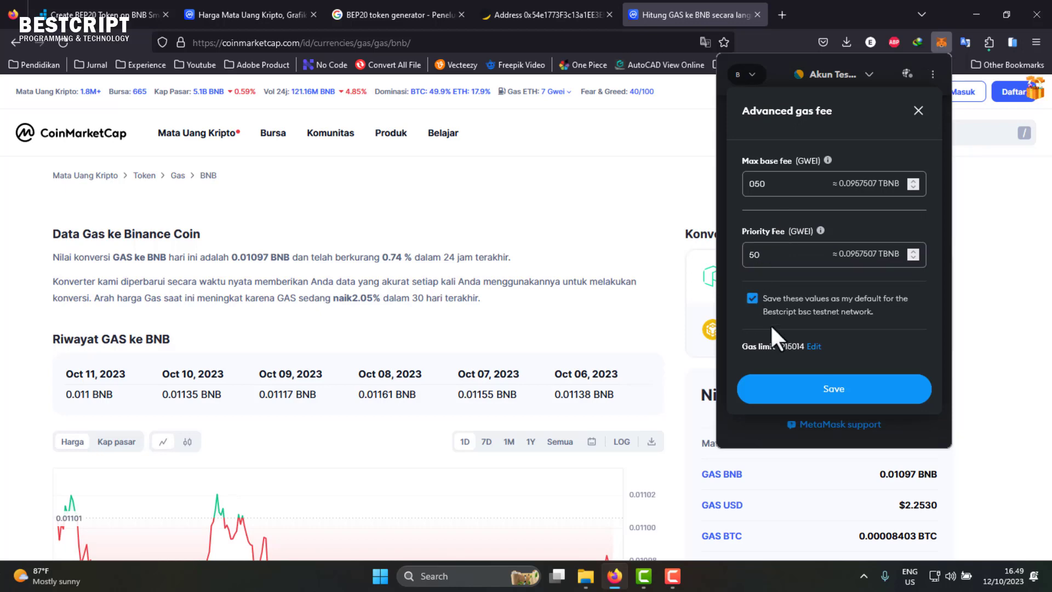
left_click(827, 389)
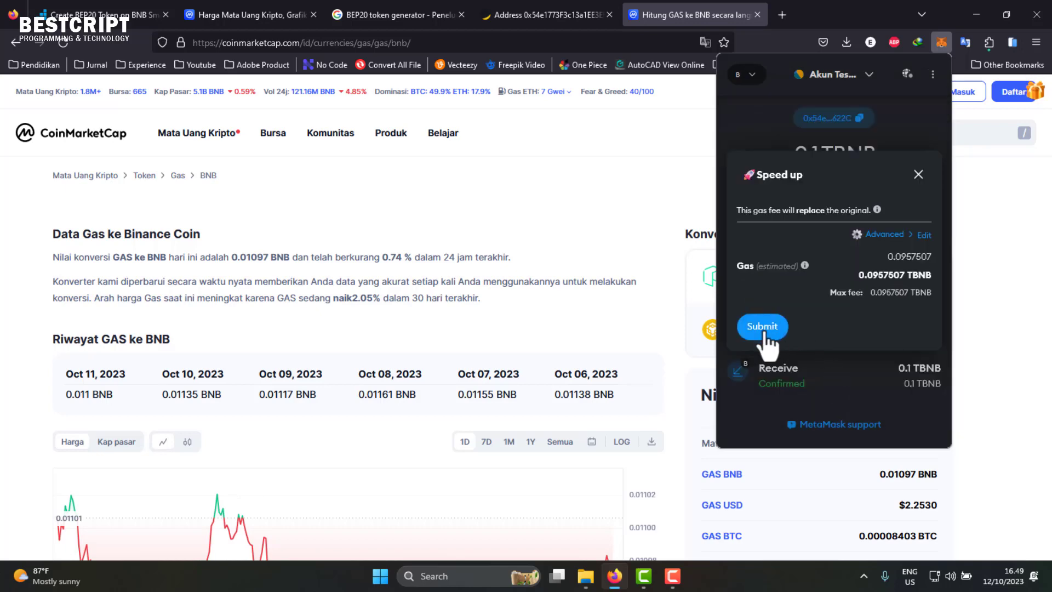
left_click(764, 332)
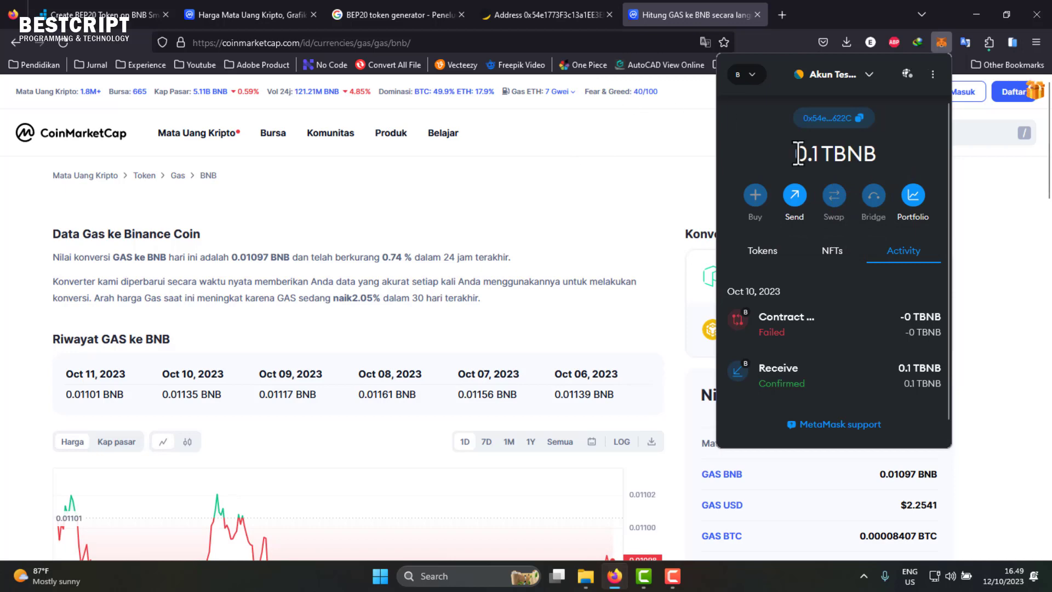
left_click_drag(800, 159, 817, 157)
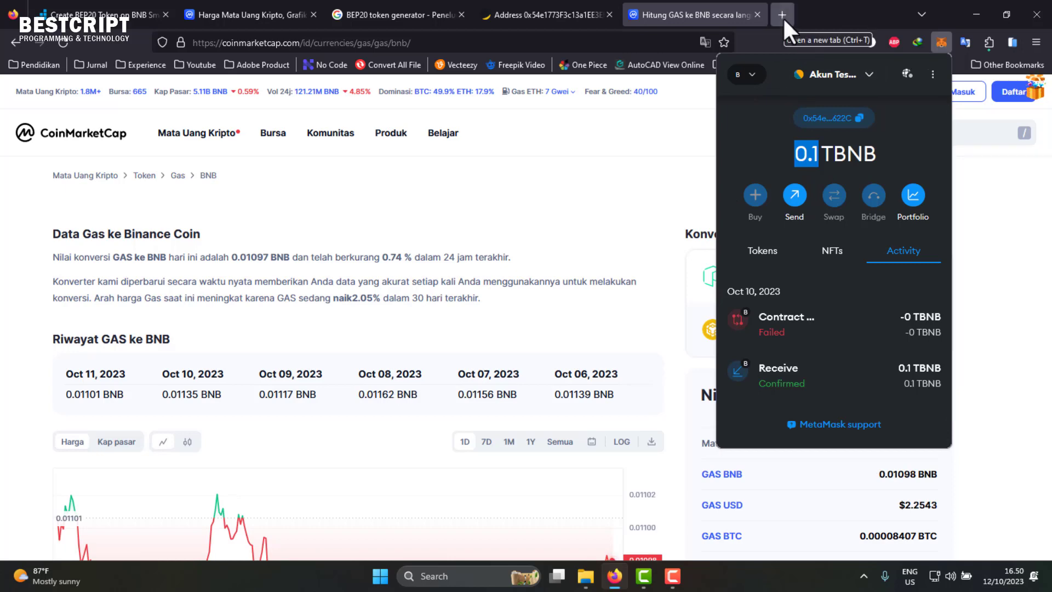
- Search Google for 'free bnb testnet coin' and scroll through the faucet results
left_click(547, 182)
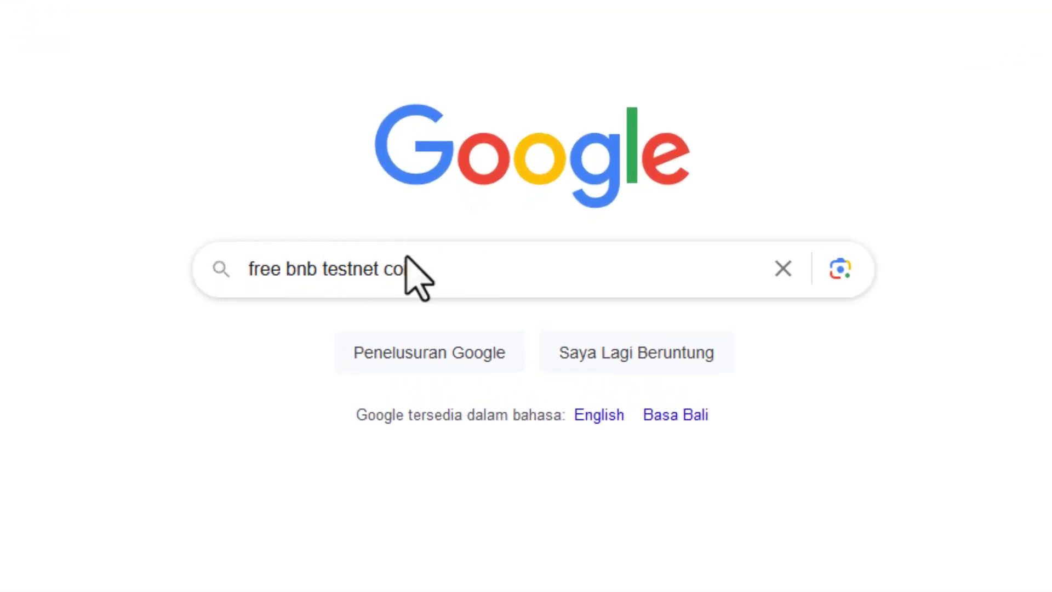
left_click(477, 269)
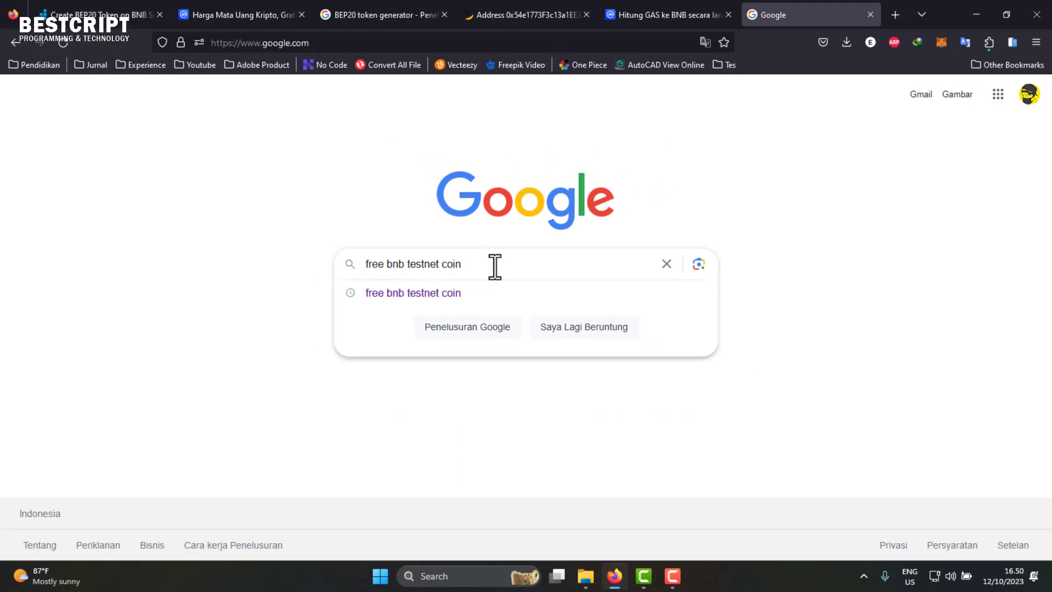
key("Return")
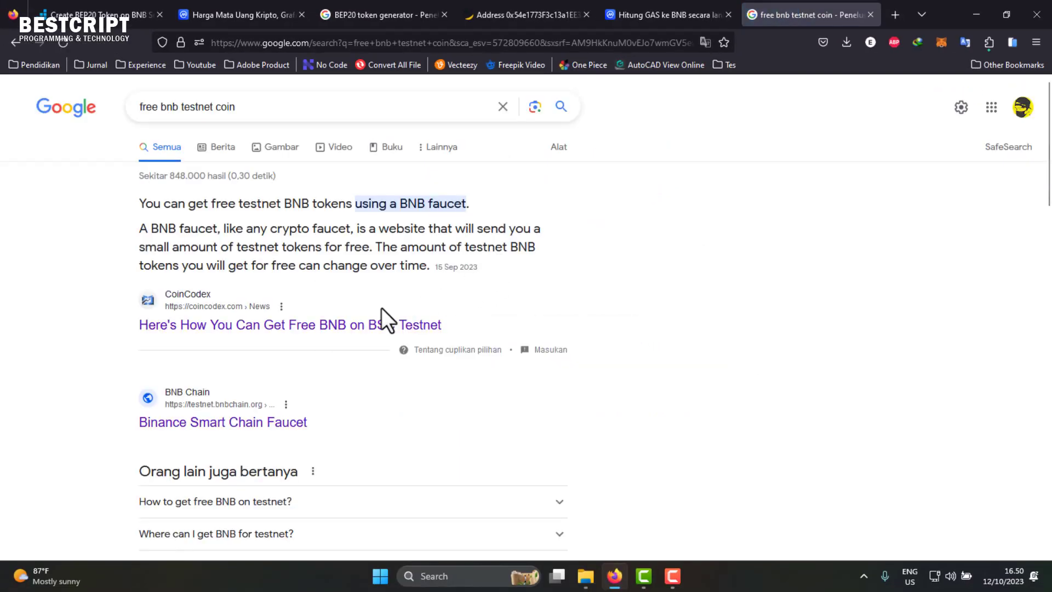
scroll(226, 366, "down", 7)
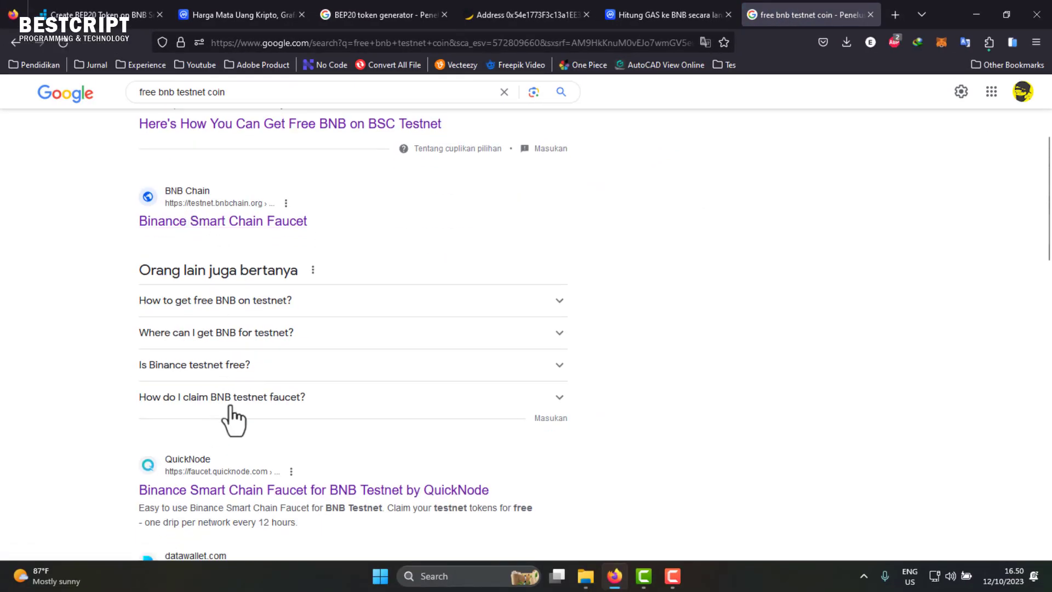
left_click(229, 387)
scroll(265, 404, "down", 2)
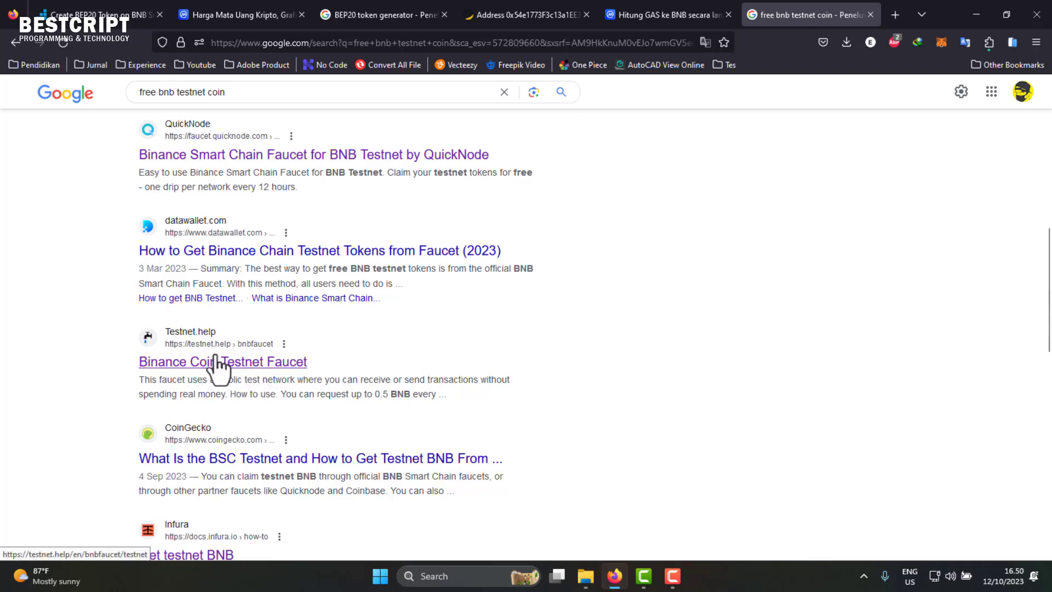
scroll(214, 368, "down", 1)
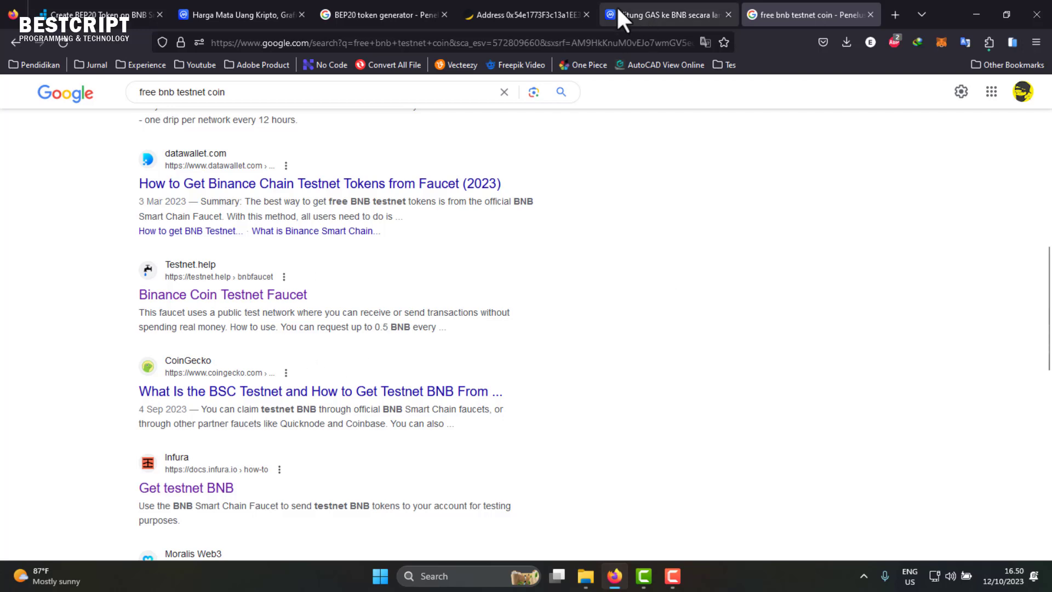
- Check the wallet's TBNB balance, then open Infura's 'Get testnet BNB' result in a new tab
left_click(942, 47)
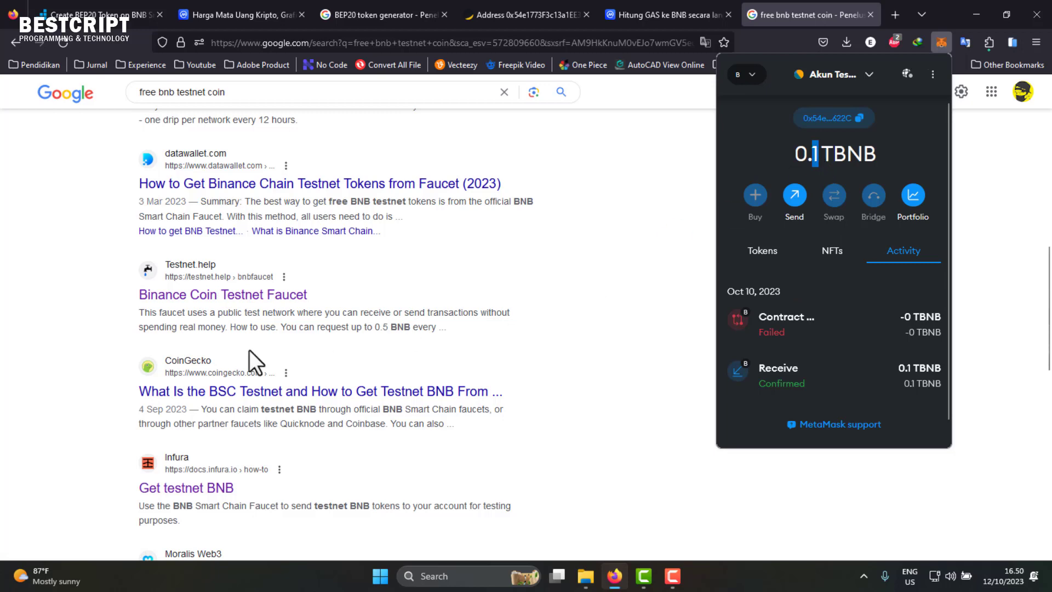
left_click(87, 394)
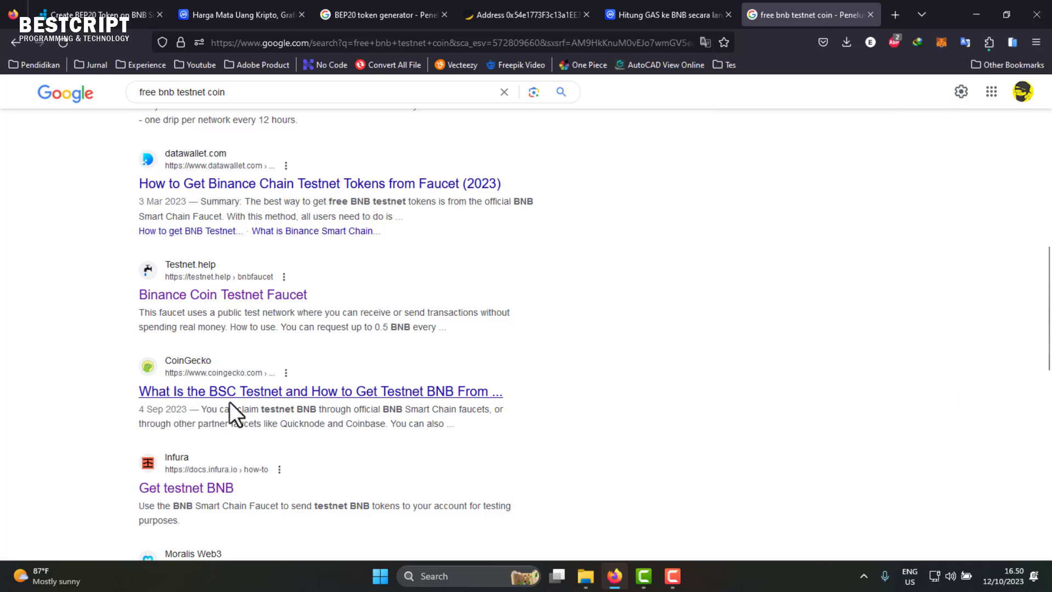
scroll(251, 404, "down", 2)
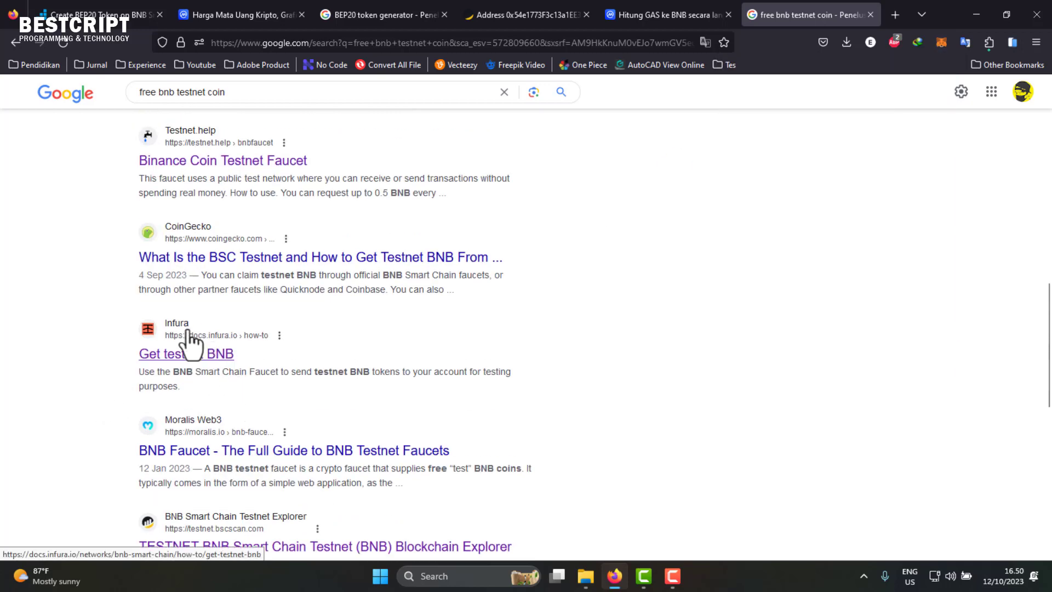
right_click(205, 359)
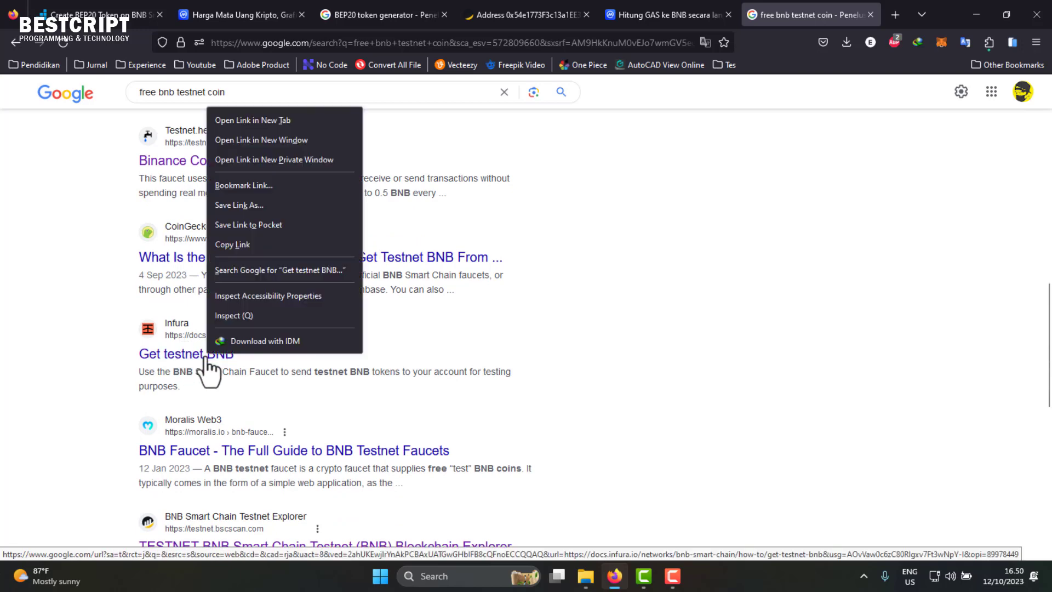
left_click(278, 114)
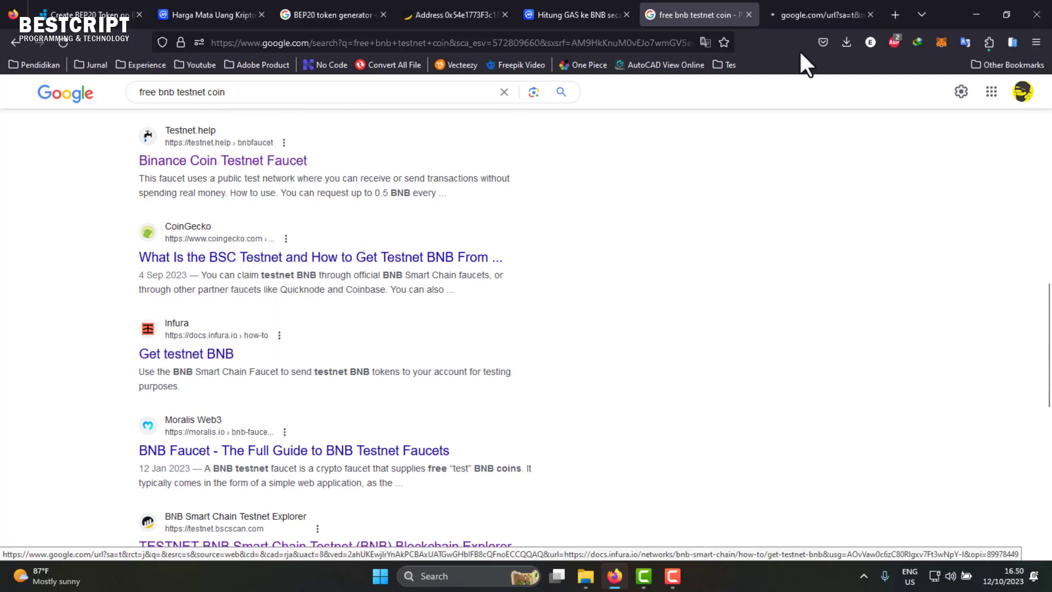
- Open the BNB Smart Chain Faucet link from the Infura Get testnet BNB page
left_click(829, 15)
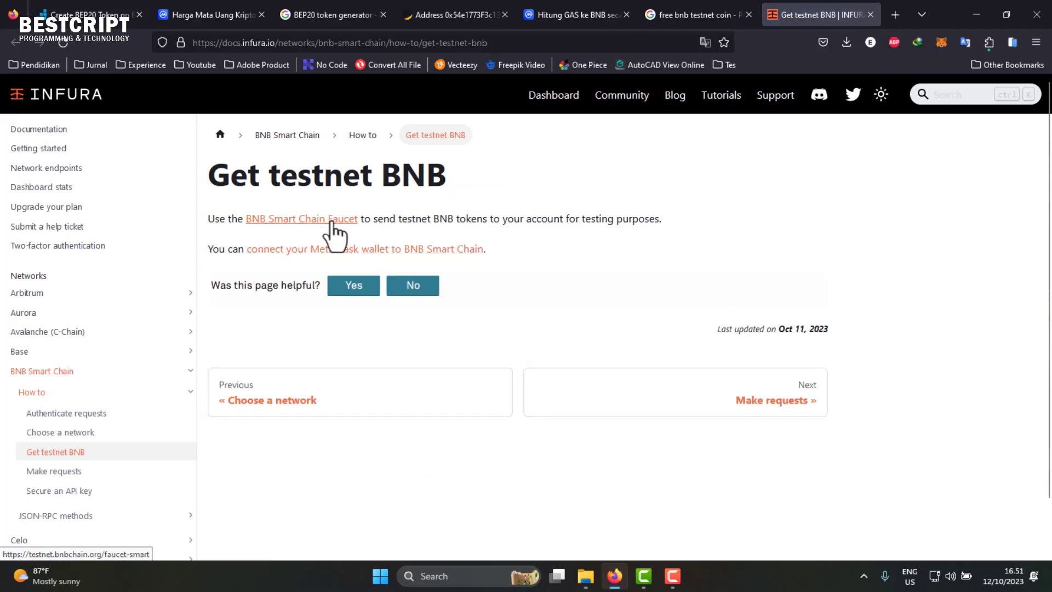
left_click(331, 222)
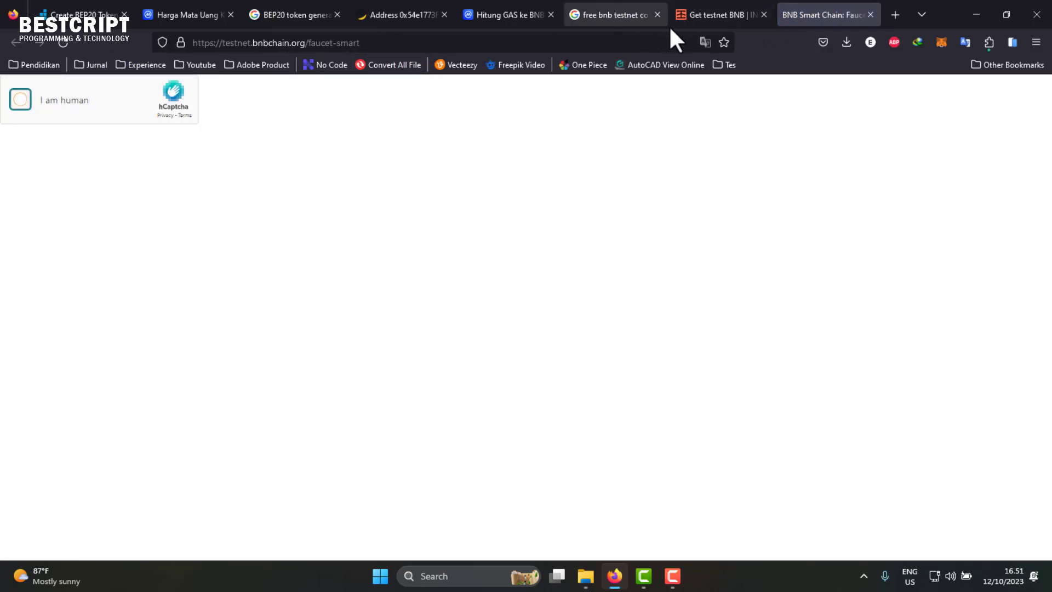
- Look at the QuickNode BSC faucet search result, then return to the BNB Smart Chain Faucet
left_click(619, 12)
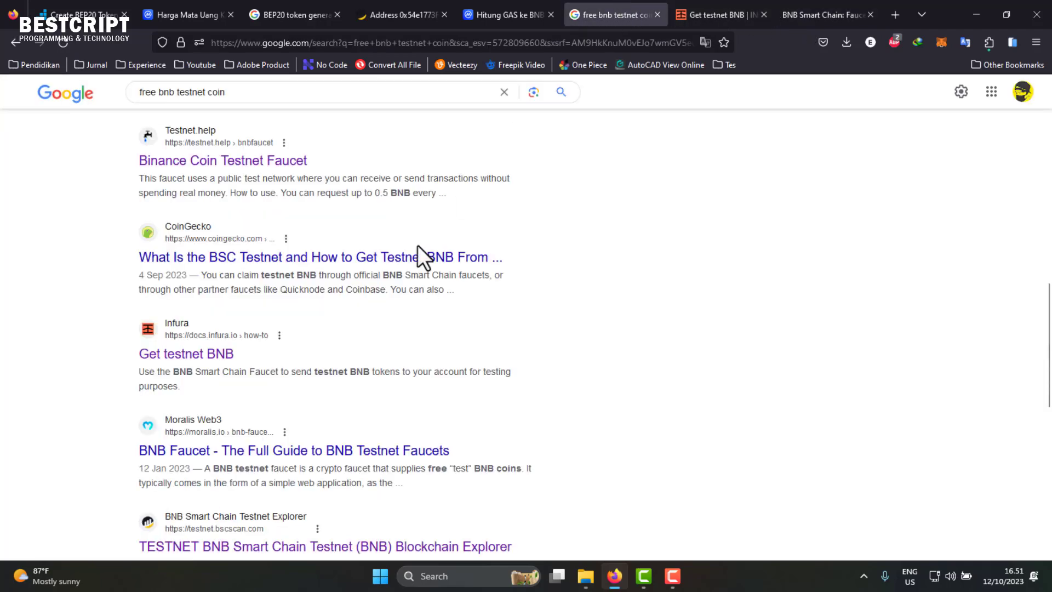
scroll(310, 375, "down", 4)
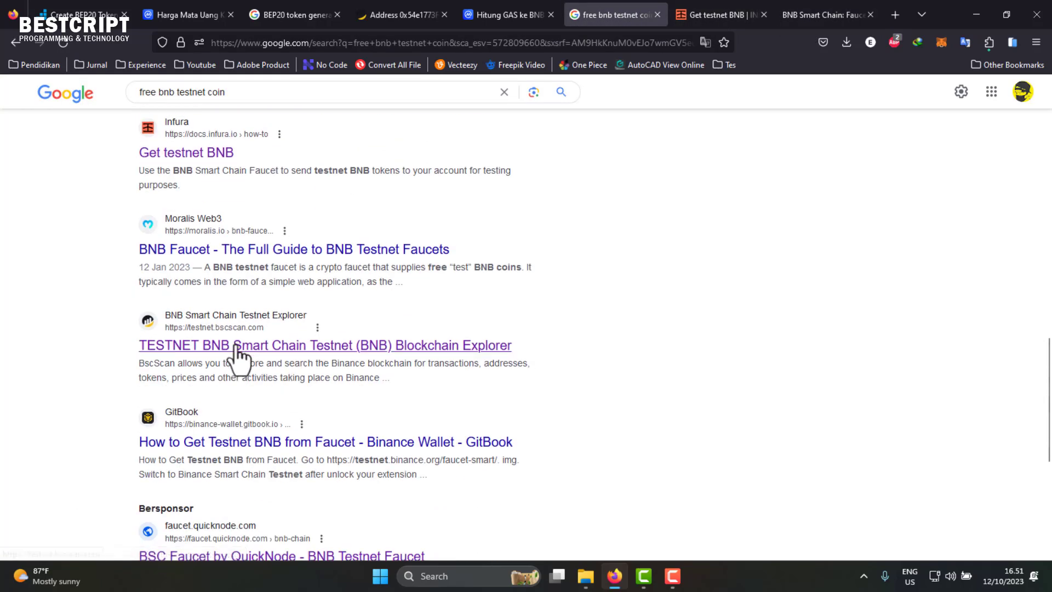
scroll(253, 383, "down", 3)
left_click(329, 429)
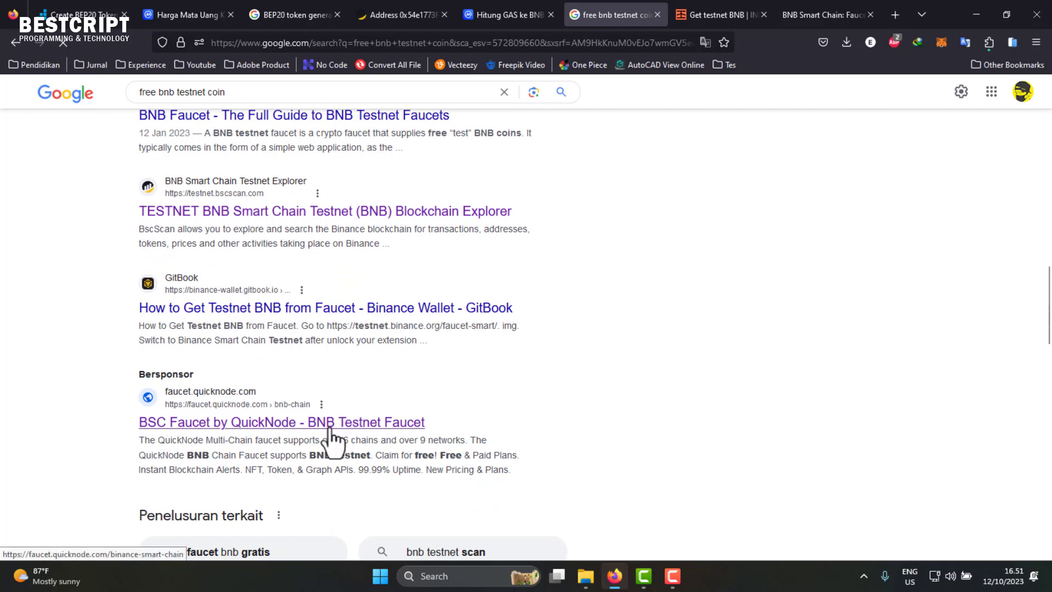
left_click(806, 5)
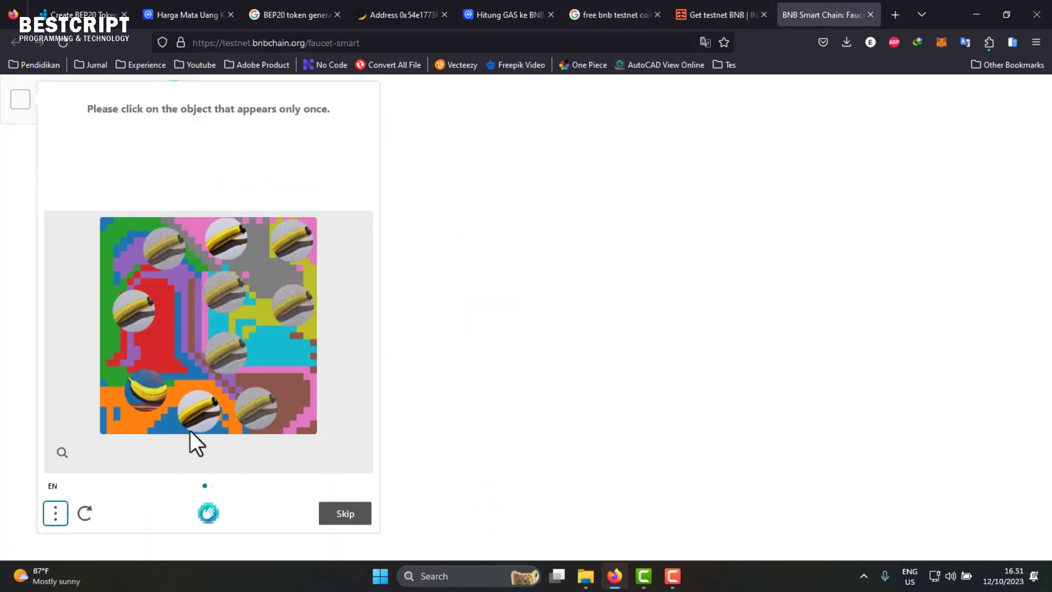
- Solve the hCaptcha by picking the single banana, then the odd banana, and verify
left_click(147, 403)
left_click(334, 526)
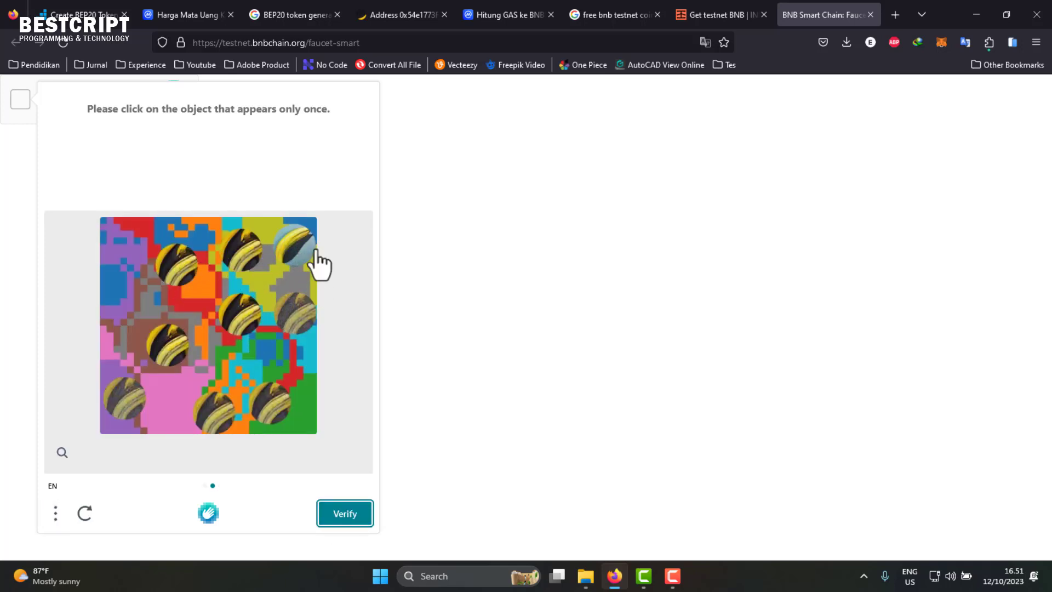
left_click(293, 241)
left_click(345, 513)
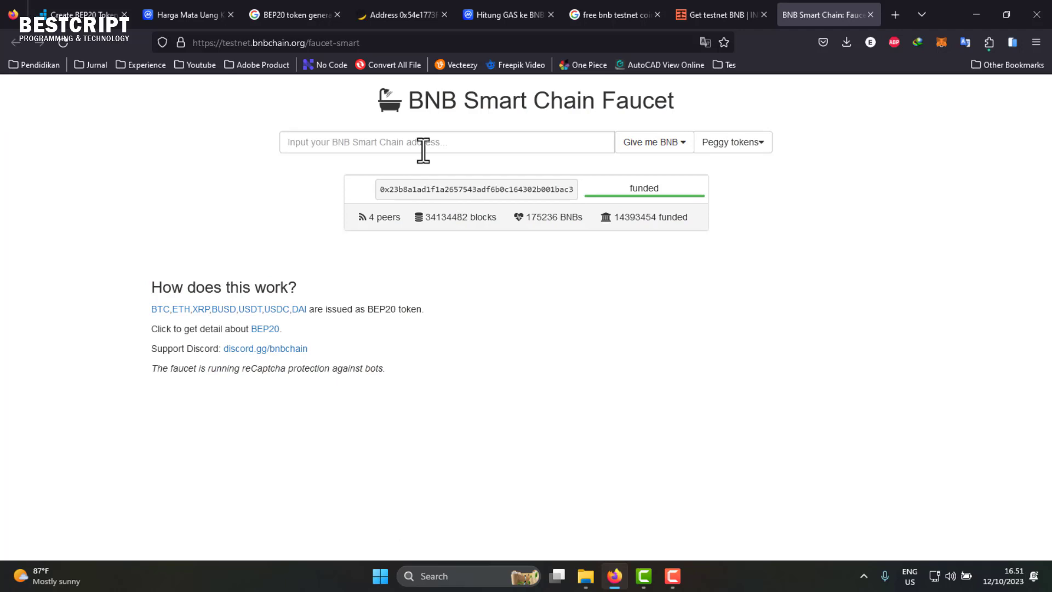
- Paste the MetaMask wallet address into the faucet and request 0.1 BNB
left_click(941, 41)
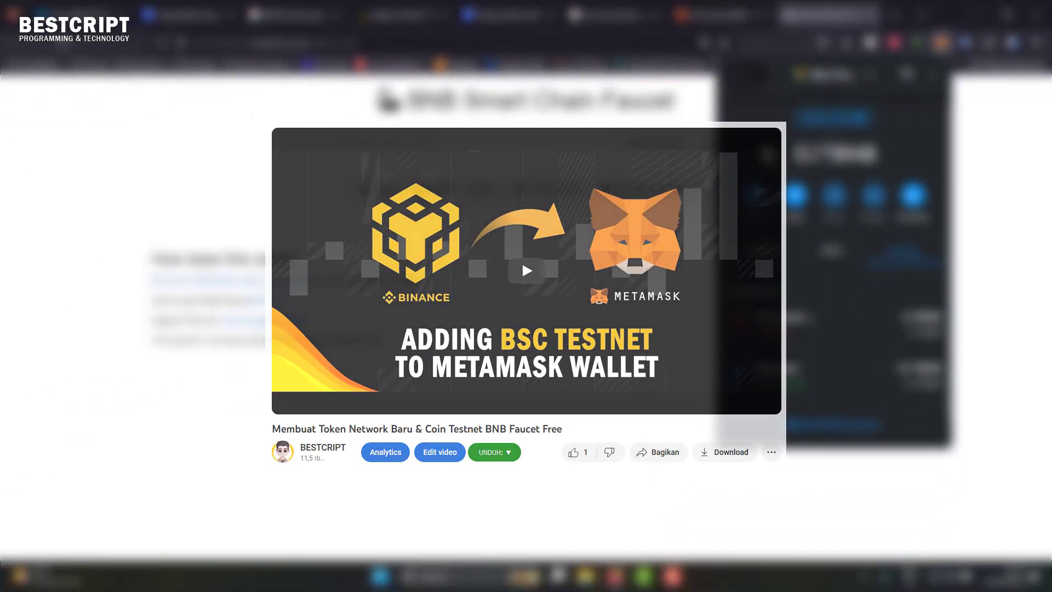
left_click(445, 146)
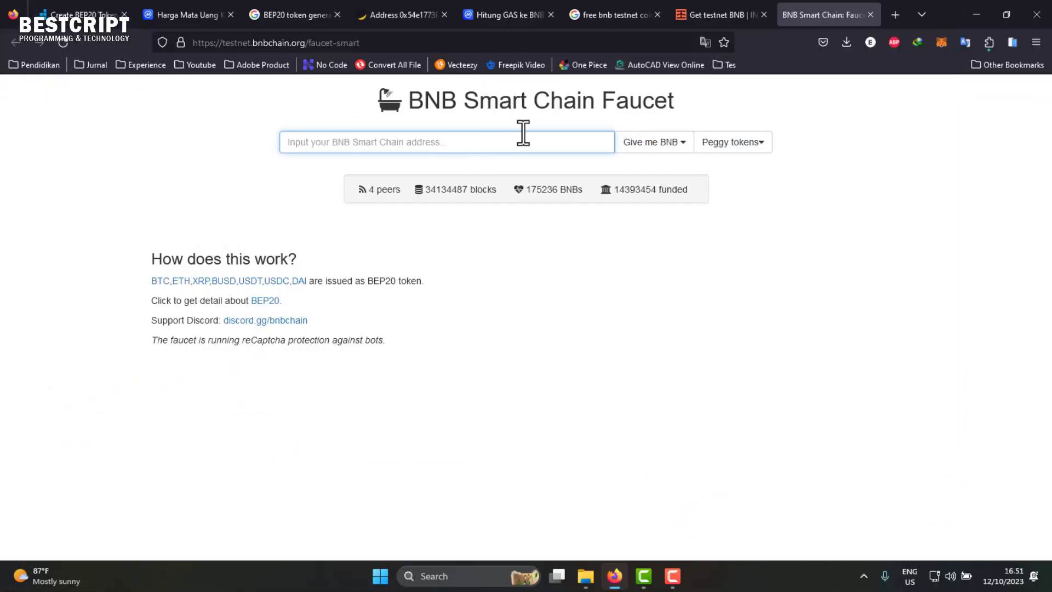
type("0x54e1773F3c13a1EE3Ef383E23610CD28CceF622C")
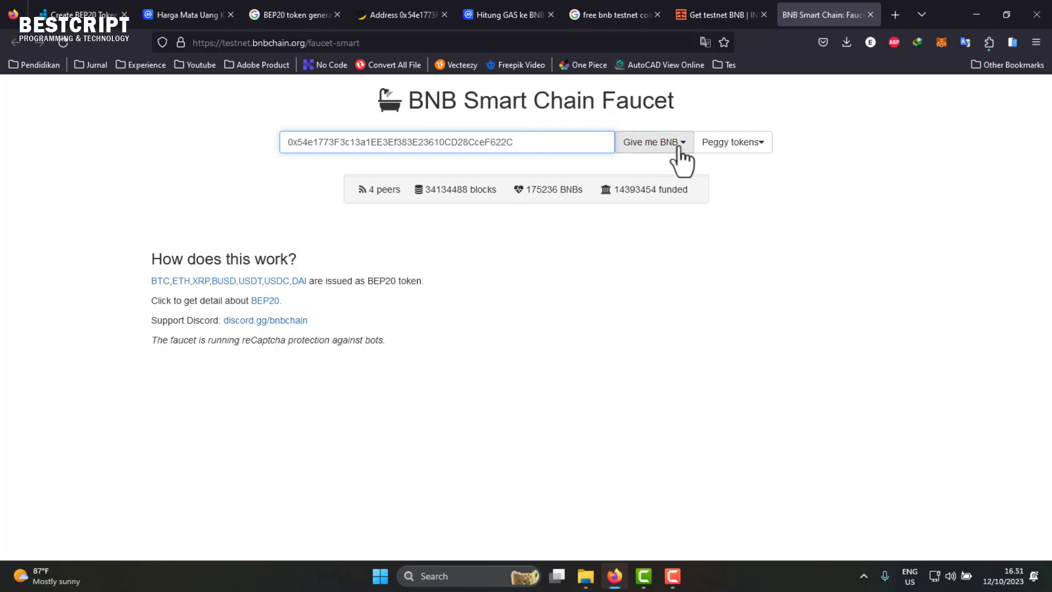
left_click(680, 147)
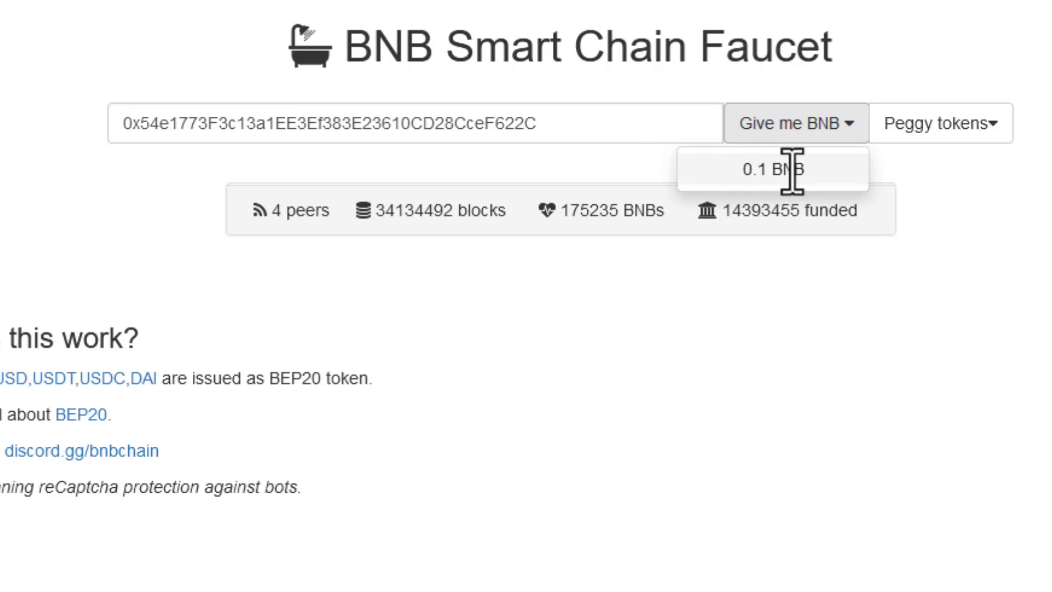
left_click(764, 169)
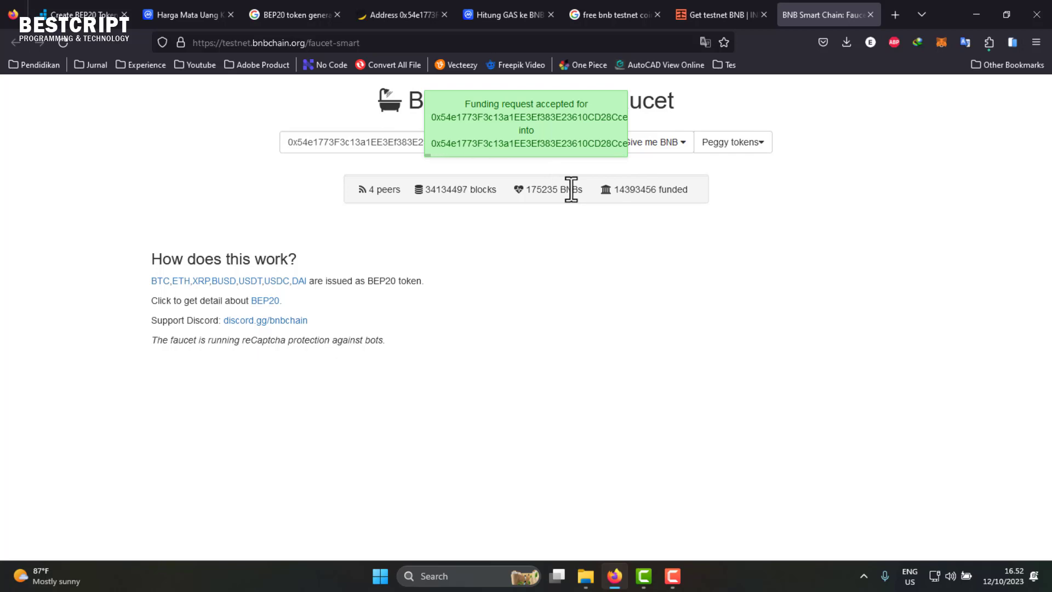
left_click(848, 79)
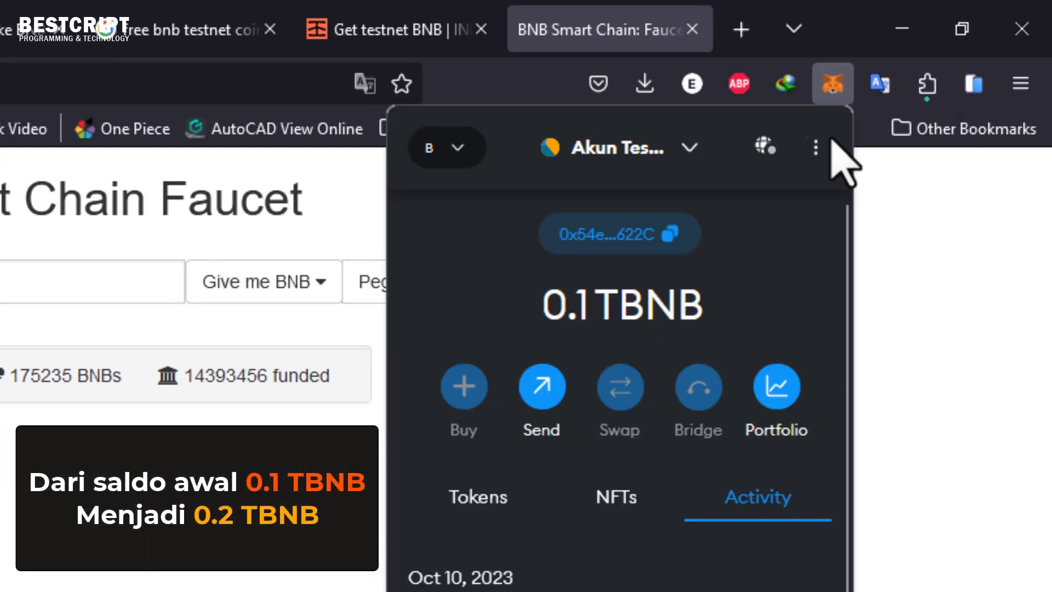
- Confirm the 0.2 TBNB balance and latest 0.1 TBNB receipt in MetaMask's Activity list
double_click(578, 302)
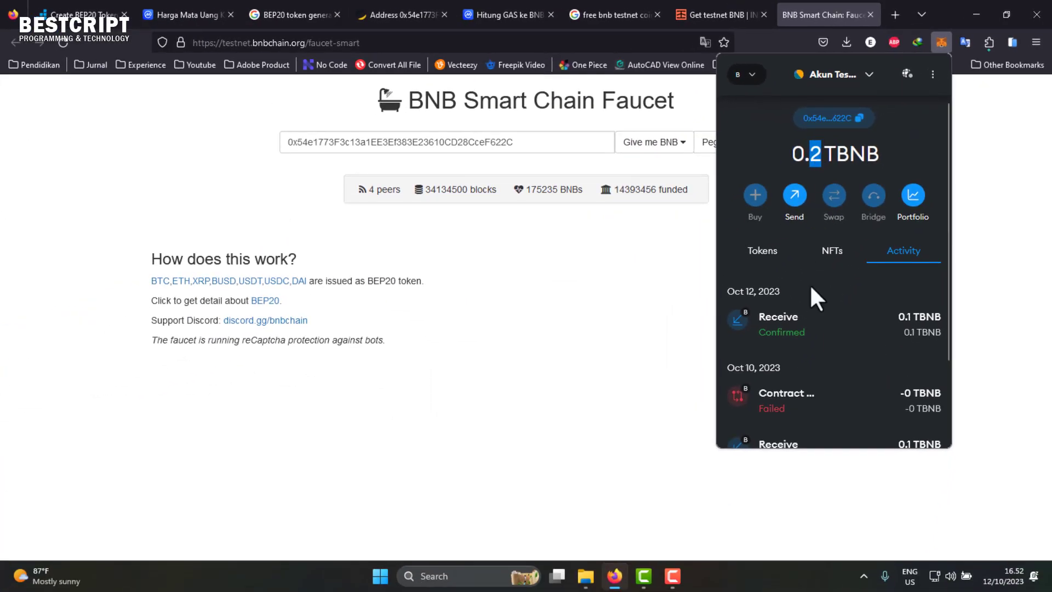
scroll(791, 350, "down", 2)
scroll(808, 249, "up", 2)
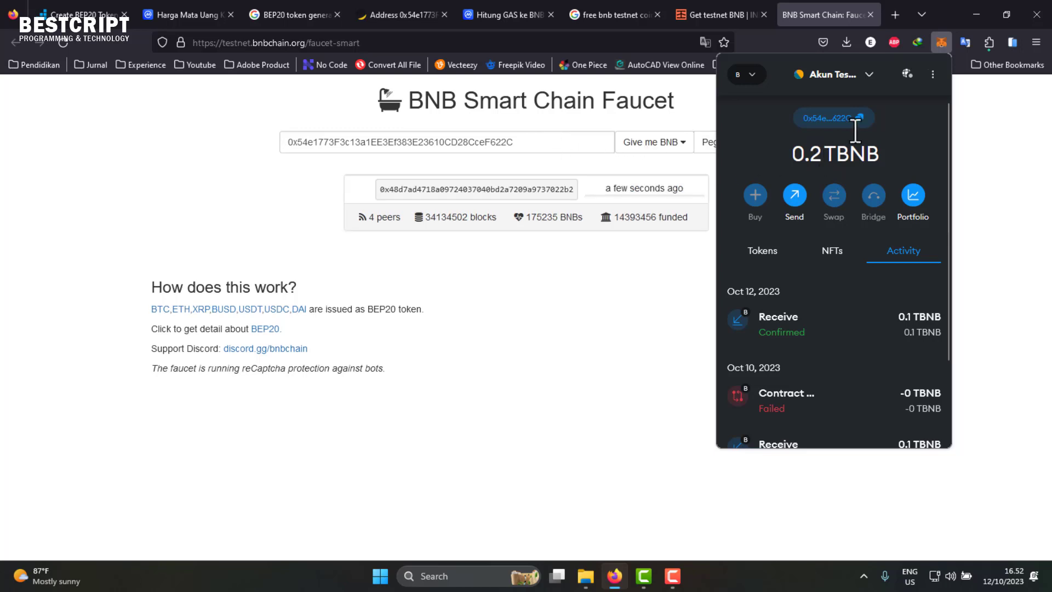
left_click(568, 147)
- Request 0.1 BNB twice and a 0.1 BTC Peggy token, each rejected as a robot
left_click(652, 144)
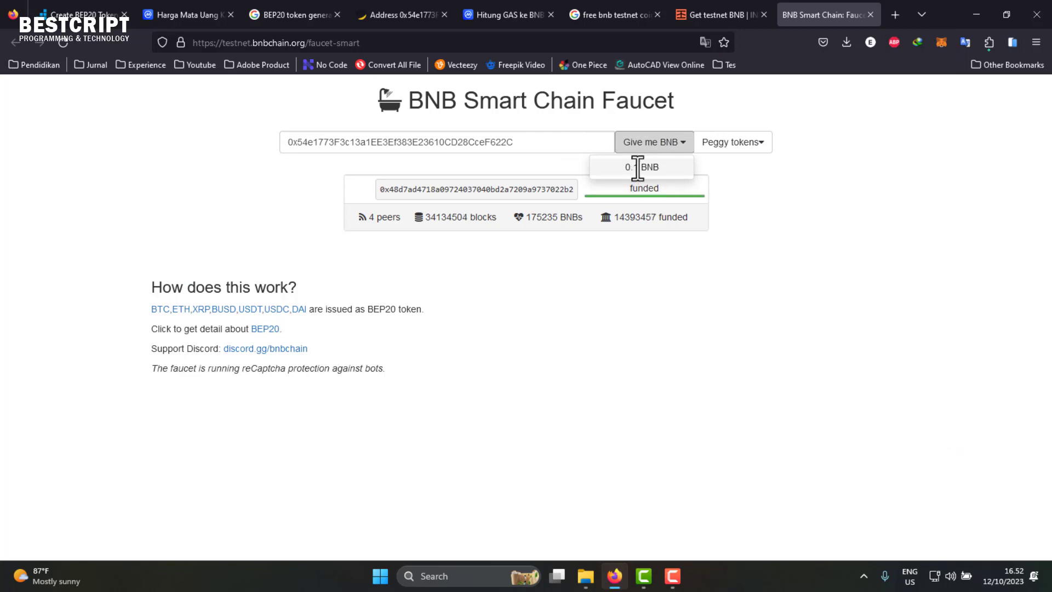
left_click(637, 168)
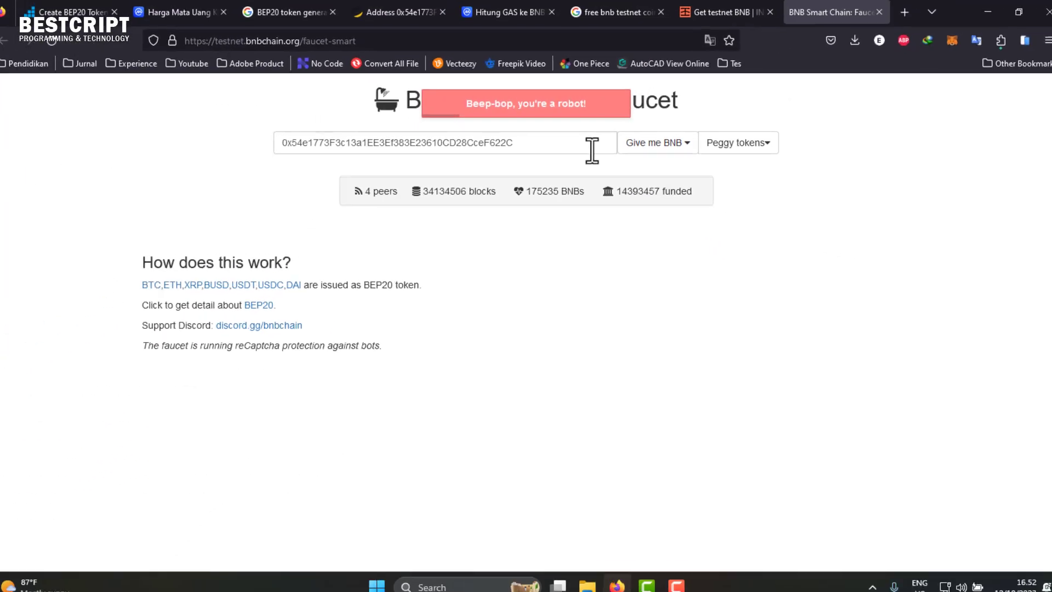
left_click(636, 143)
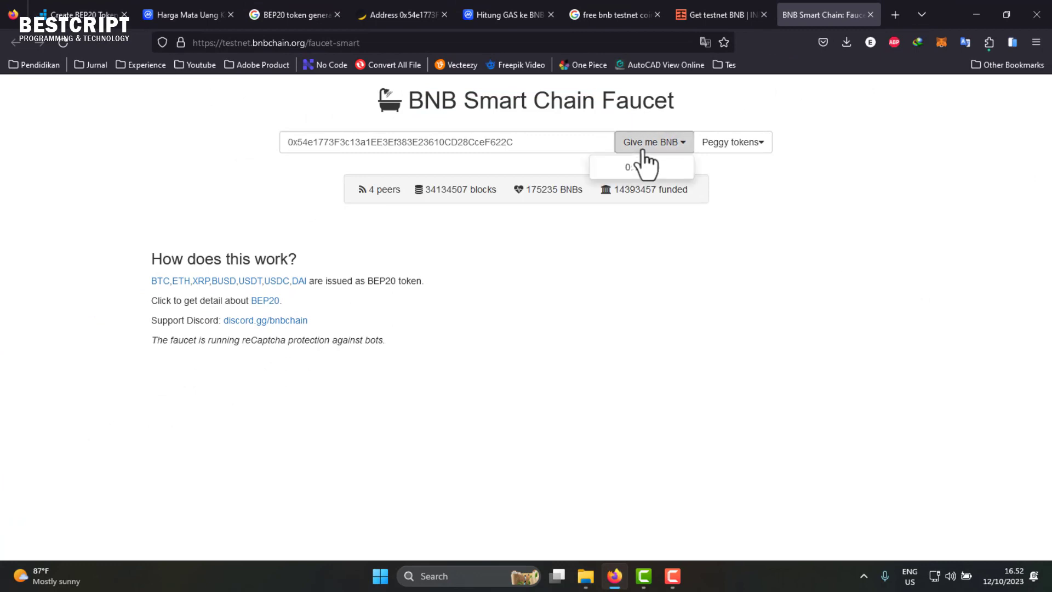
left_click(646, 167)
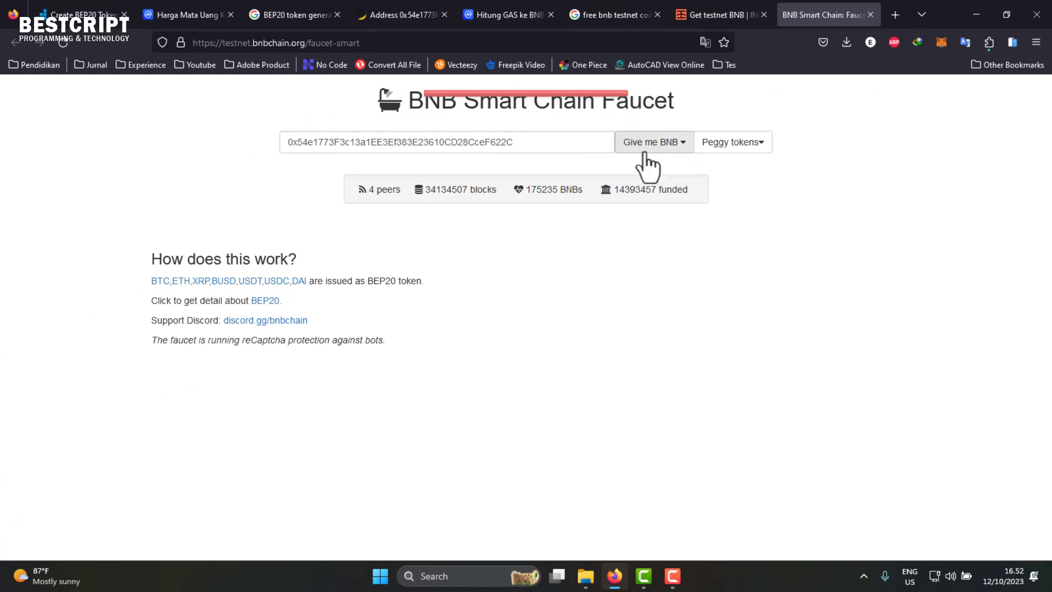
left_click(739, 145)
left_click(737, 165)
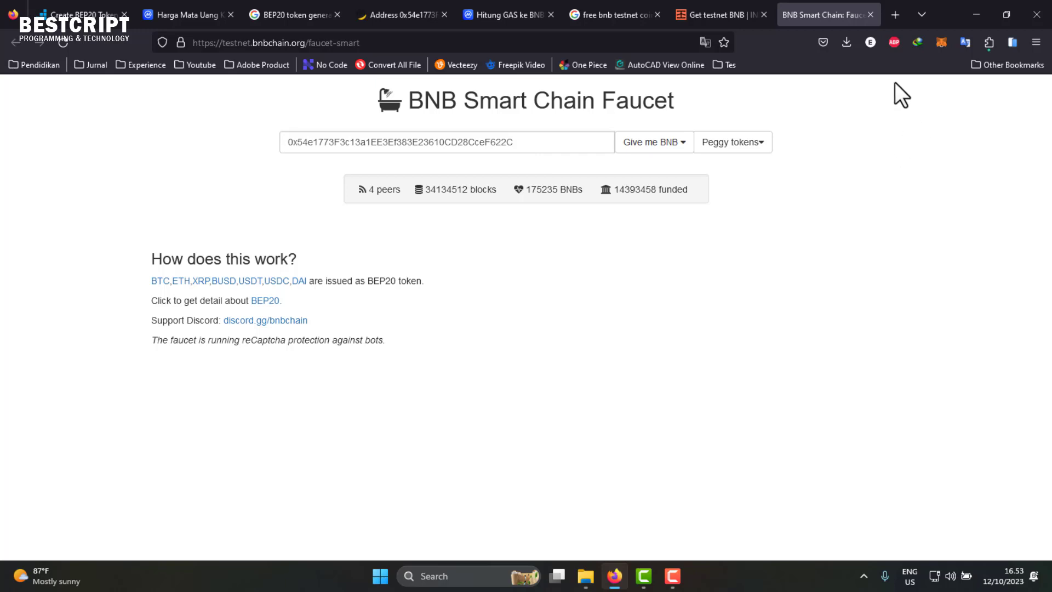
- Review MetaMask activity: two confirmed 0.1 TBNB receipts and one failed contract call
left_click(948, 52)
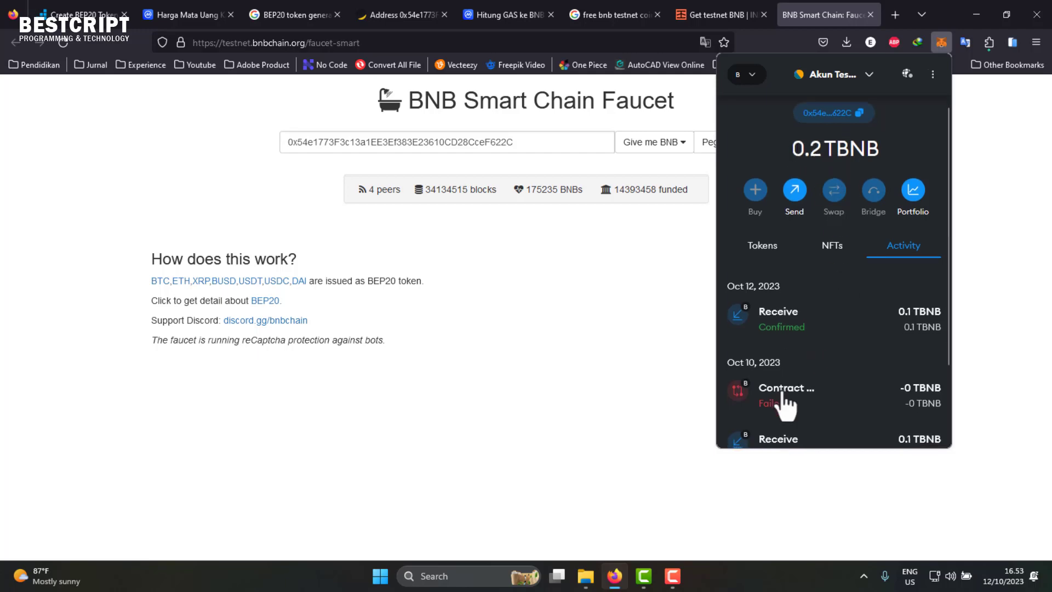
scroll(795, 373, "down", 3)
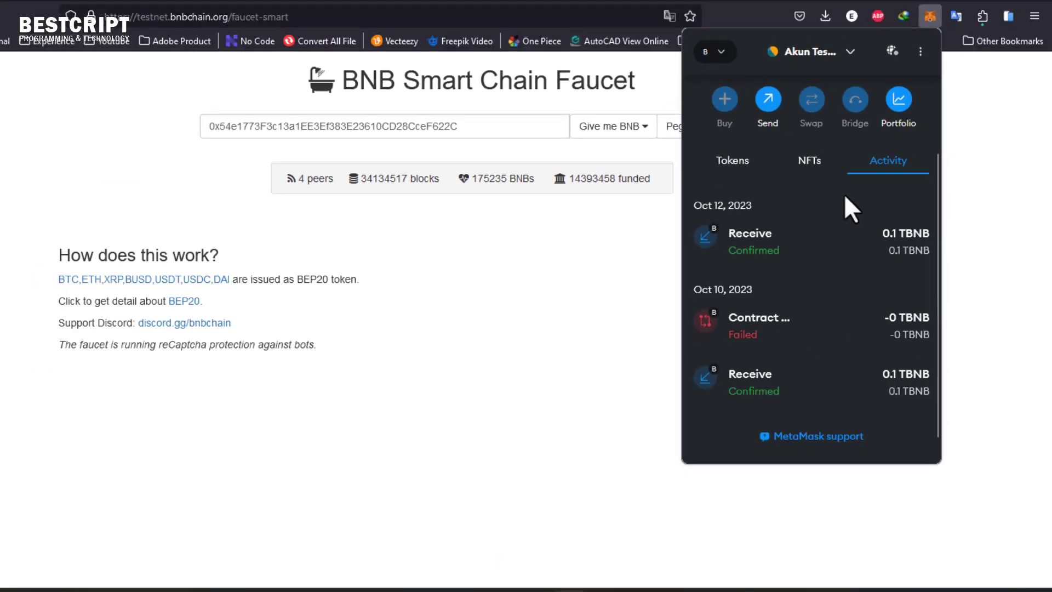
scroll(623, 86, "up", 3)
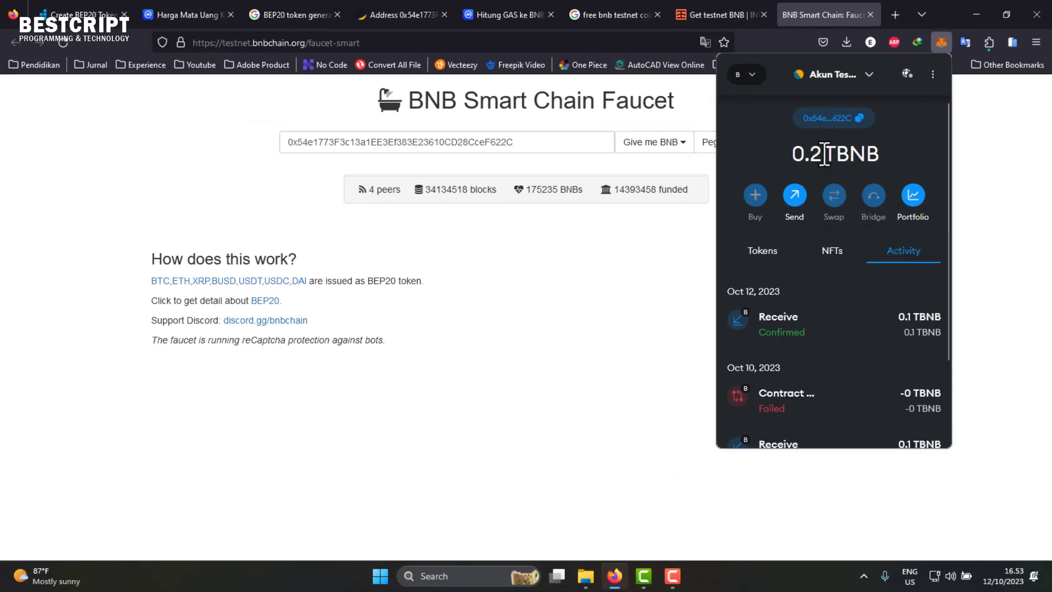
scroll(789, 340, "down", 2)
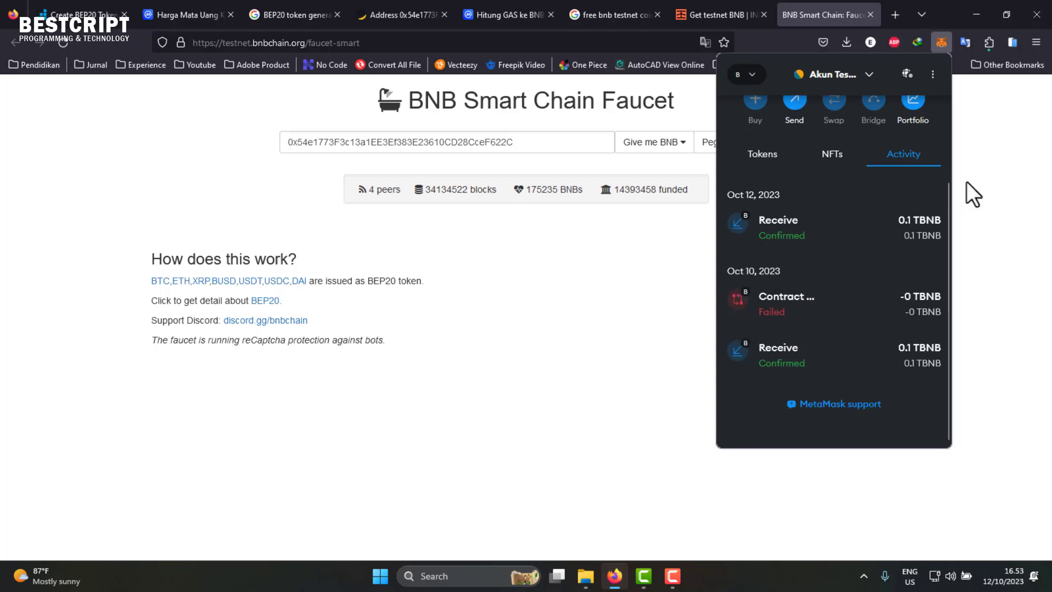
left_click_drag(948, 305, 948, 208)
scroll(804, 384, "down", 2)
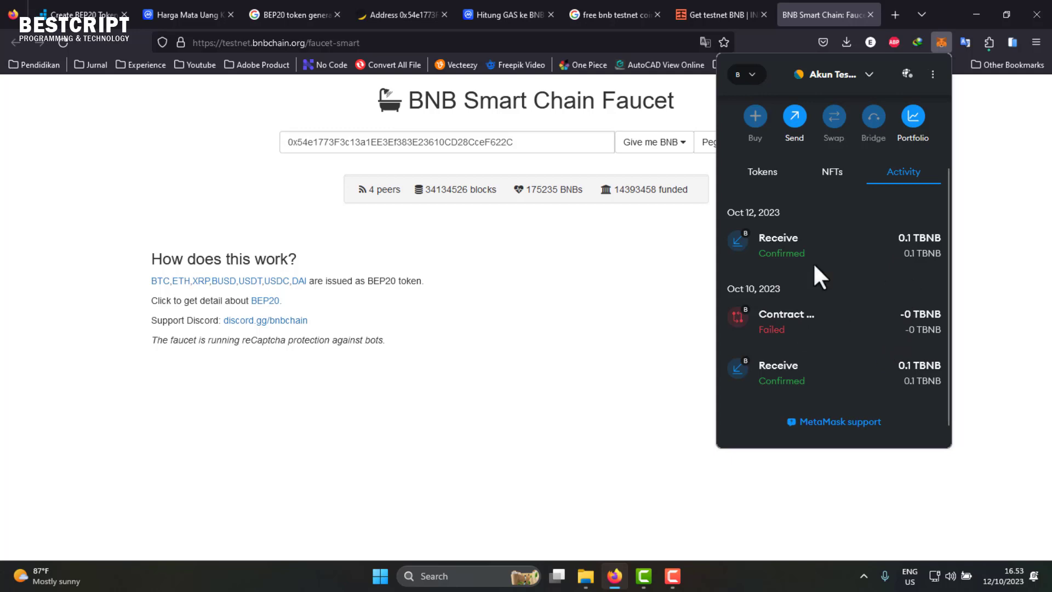
left_click(365, 12)
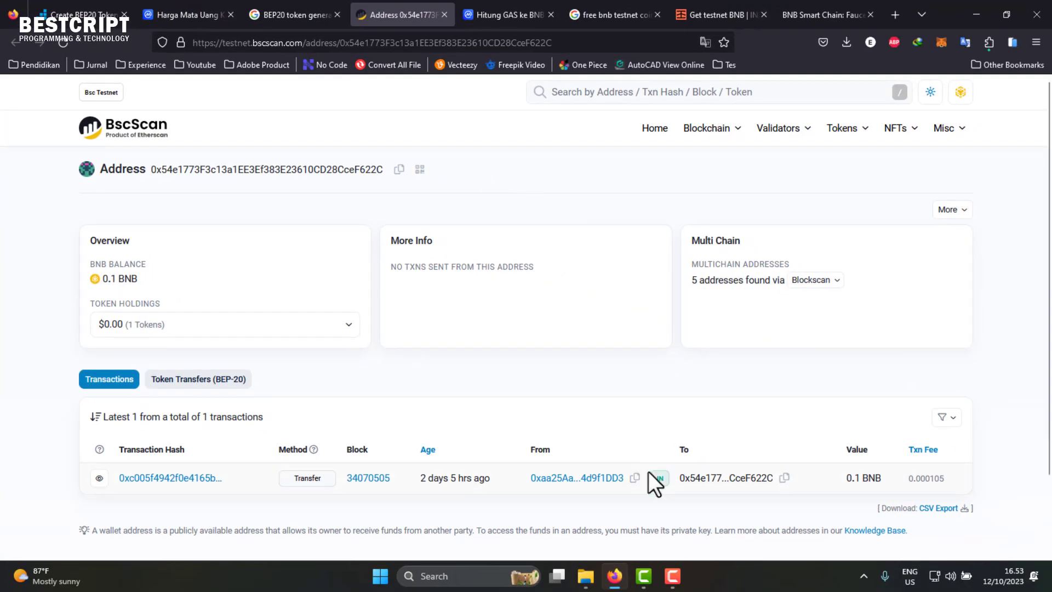
- Review the BscScan address page's 0.1 BNB balance and single incoming 0.1 BNB transfer
scroll(559, 482, "down", 2)
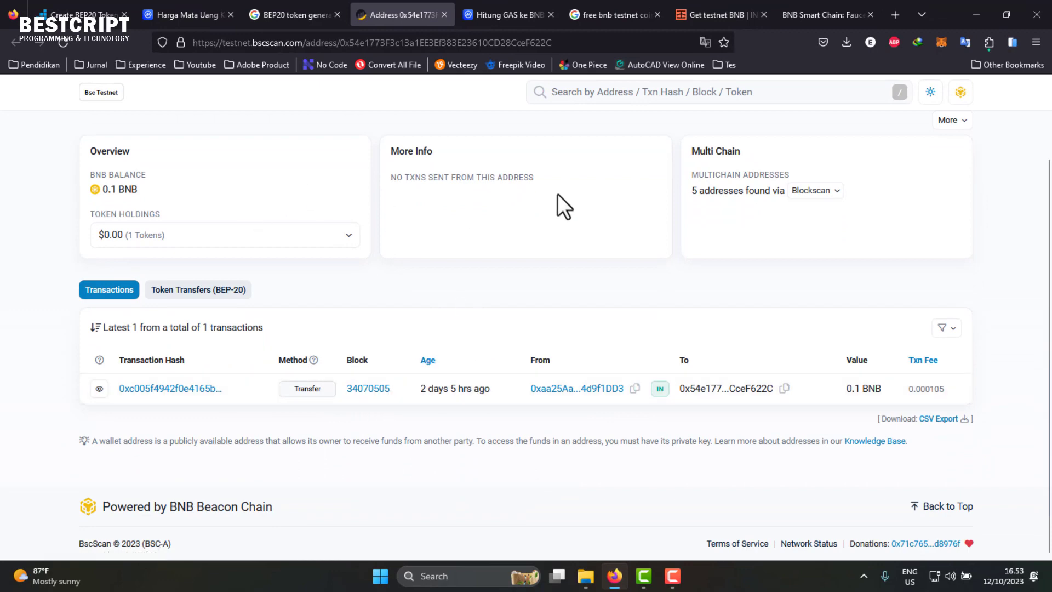
scroll(718, 362, "up", 2)
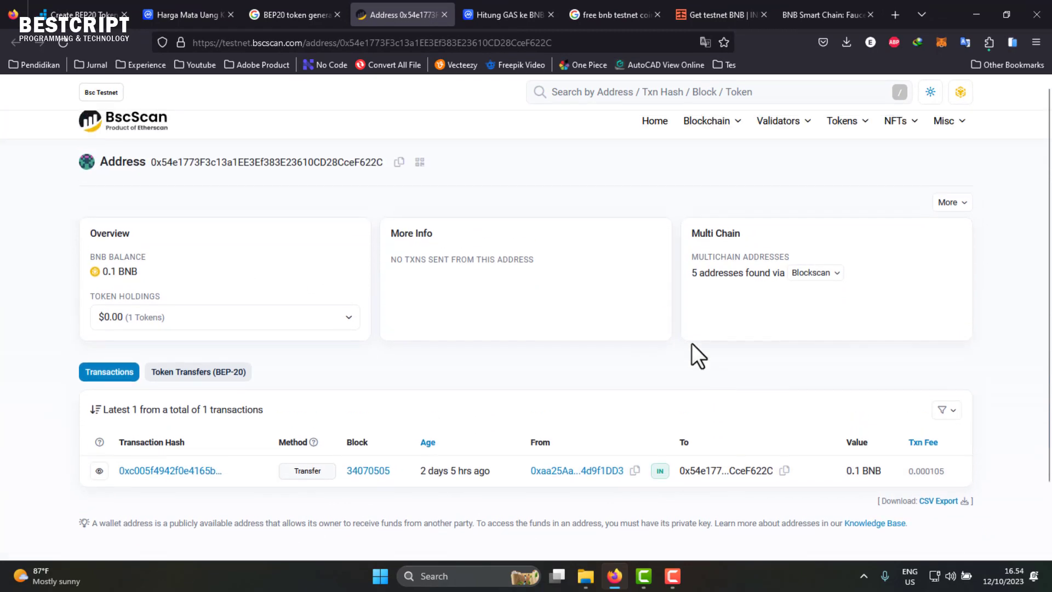
left_click(186, 12)
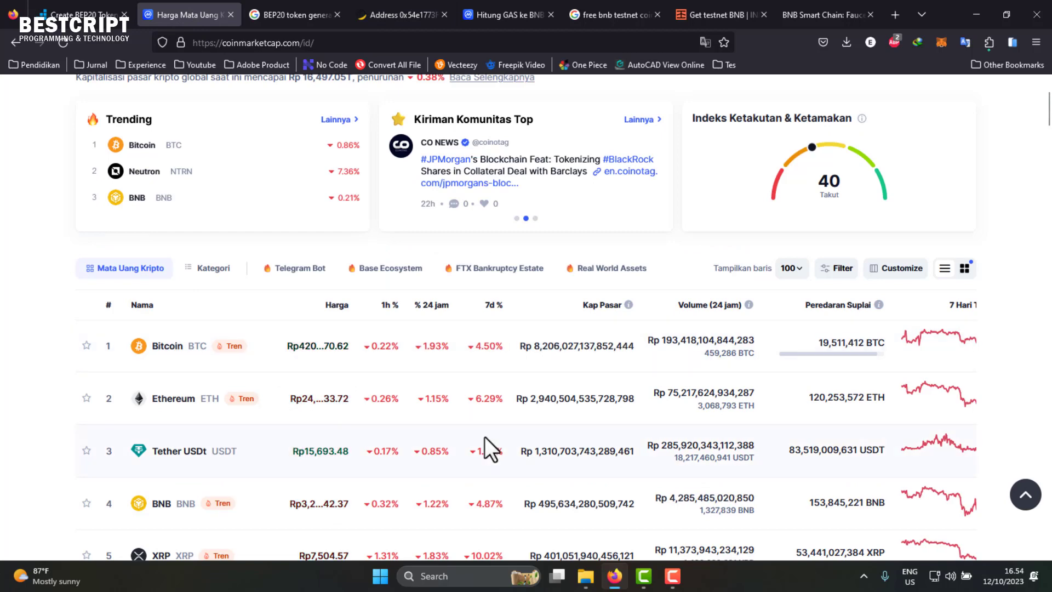
- Open Bitcoin's CoinMarketCap page and browse its rupiah price, circulating supply and price chart
scroll(484, 437, "down", 3)
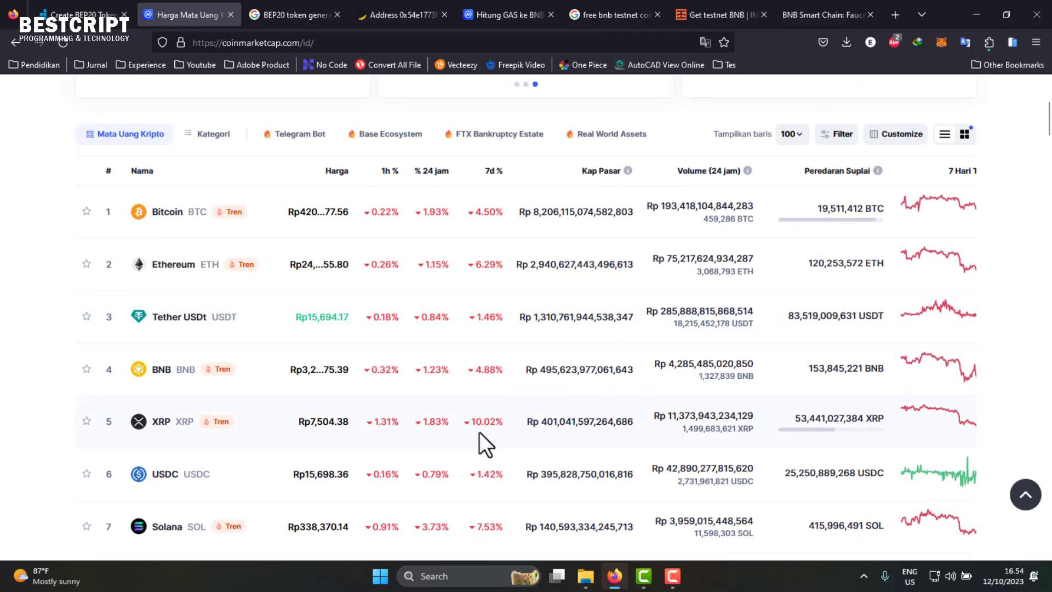
scroll(484, 436, "down", 4)
scroll(170, 329, "up", 4)
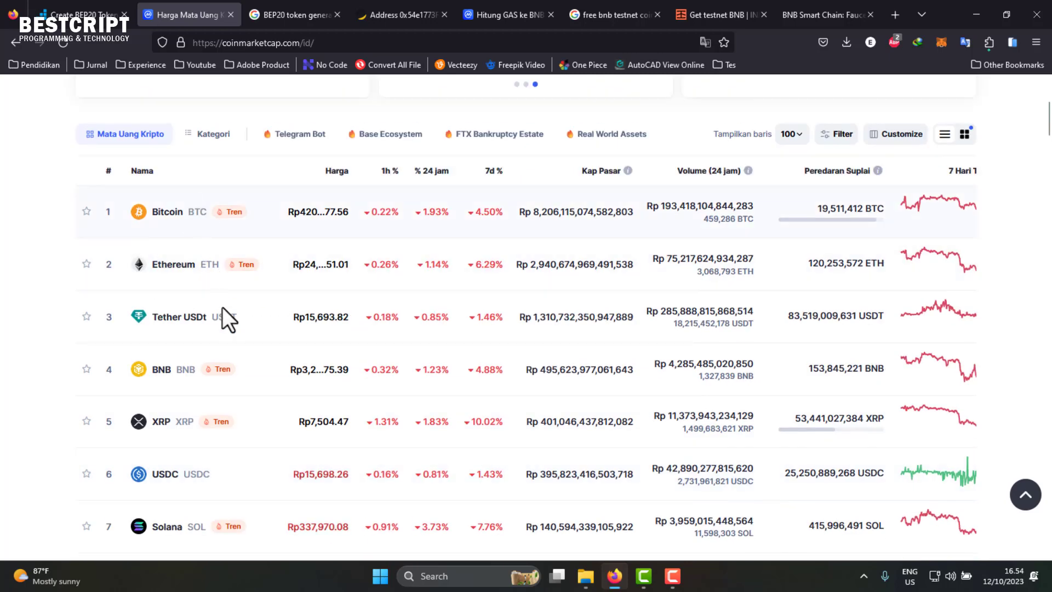
scroll(258, 345, "up", 3)
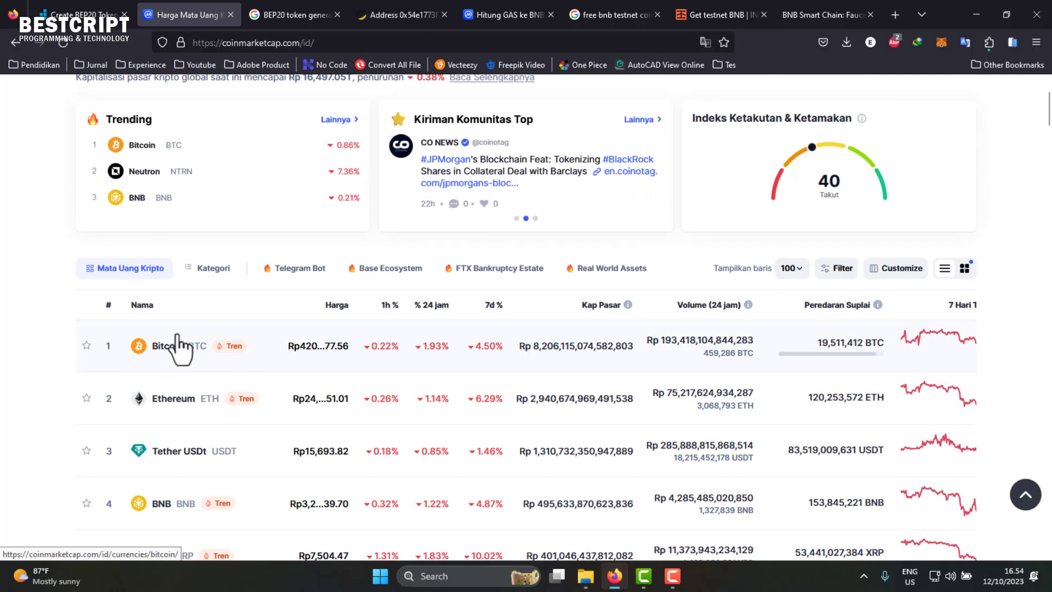
left_click(202, 335)
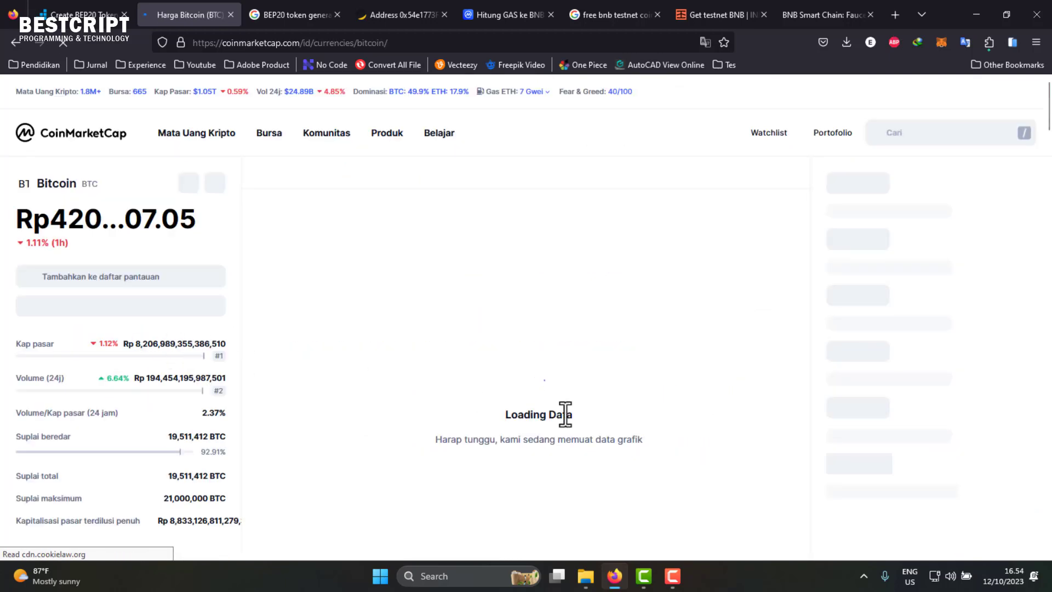
scroll(254, 340, "down", 2)
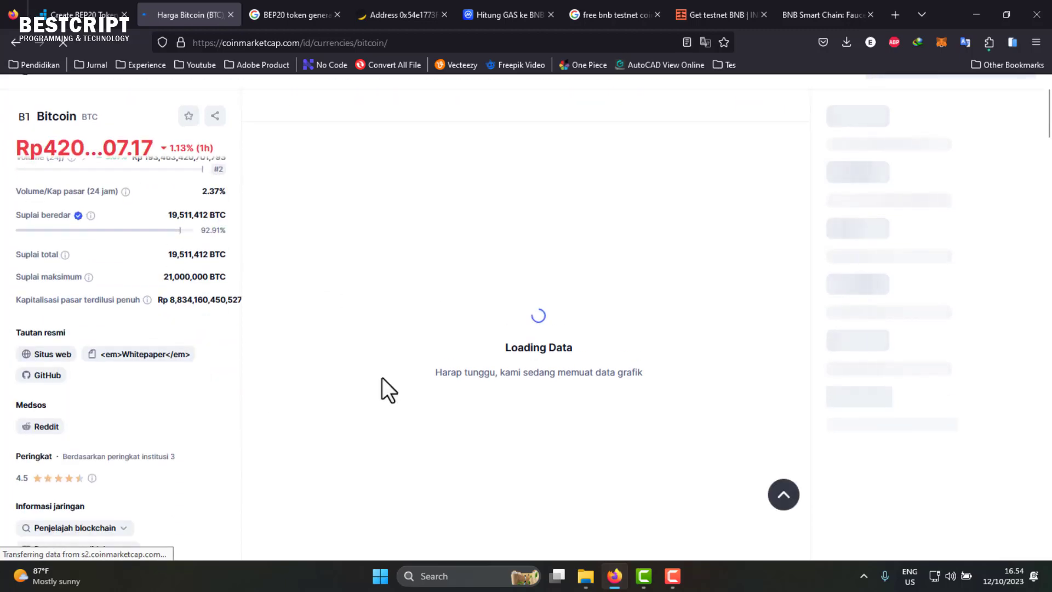
scroll(789, 318, "down", 2)
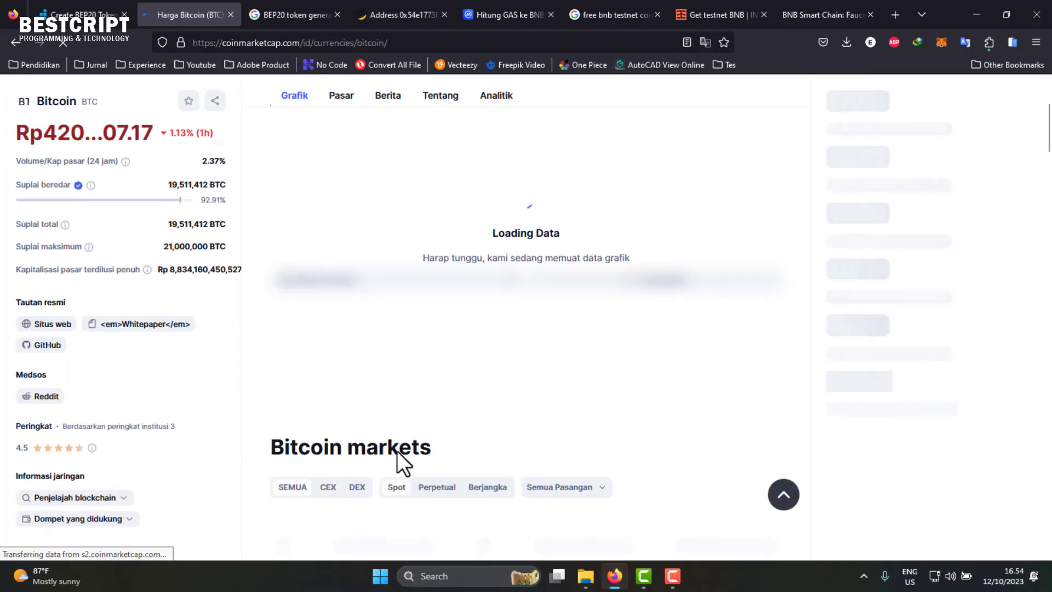
scroll(396, 451, "down", 10)
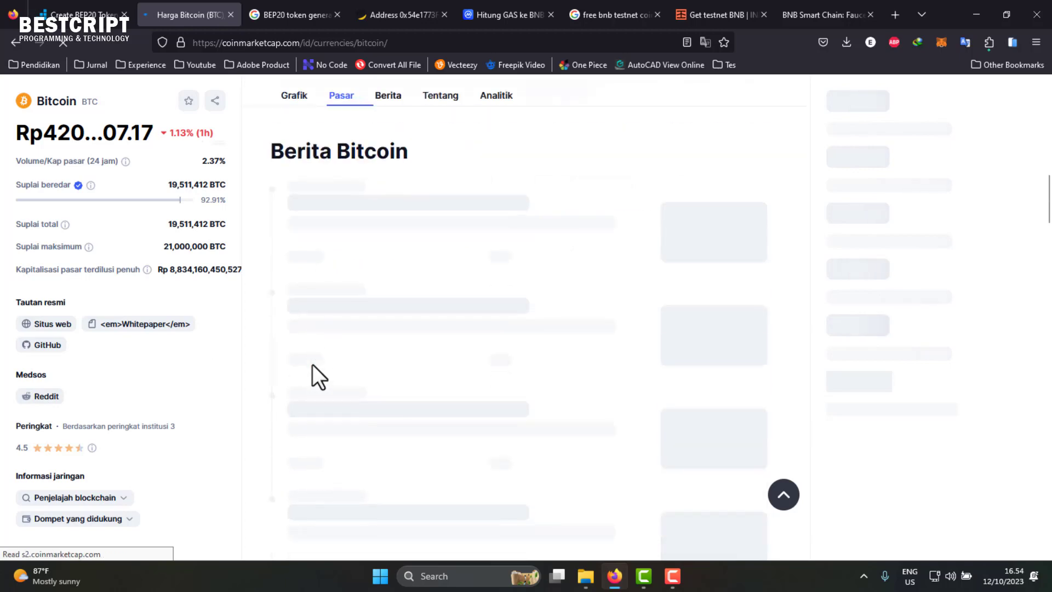
scroll(312, 363, "up", 10)
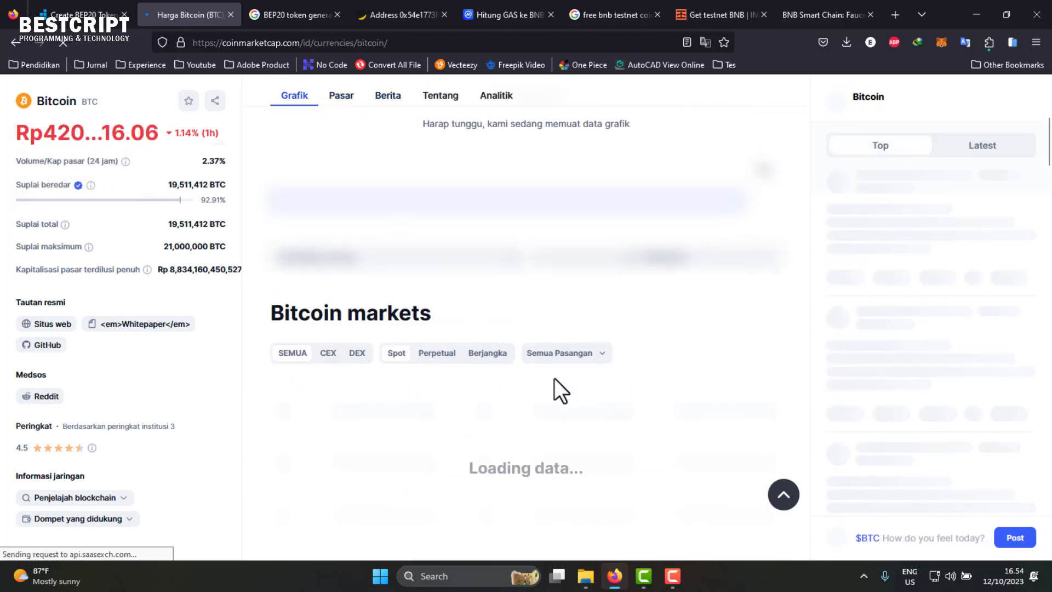
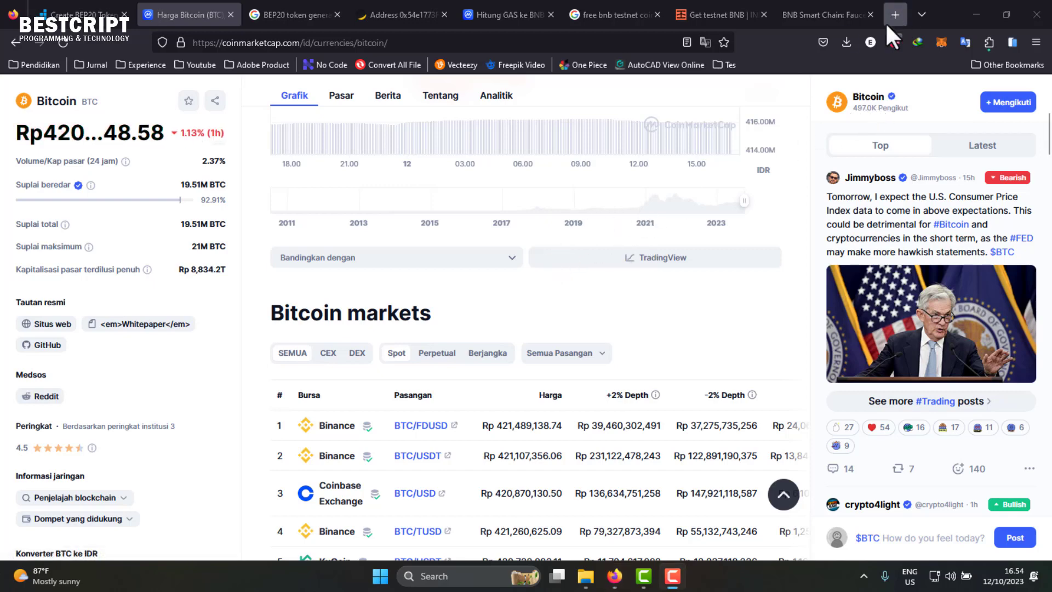
- Go back from Bitcoin to the CoinMarketCap rupiah price ranking and scroll through it
left_click(15, 43)
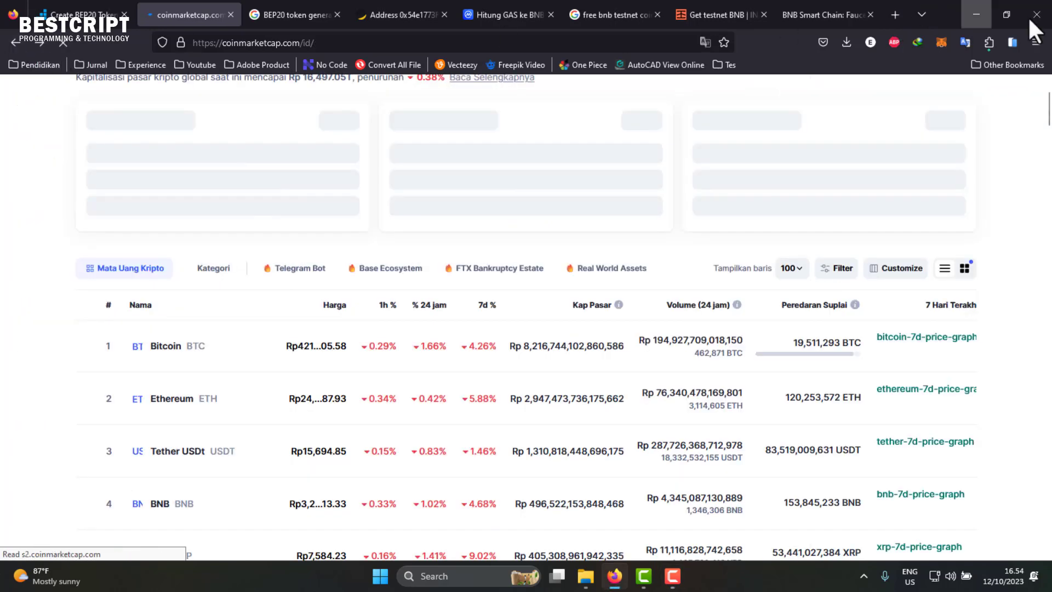
scroll(170, 328, "down", 2)
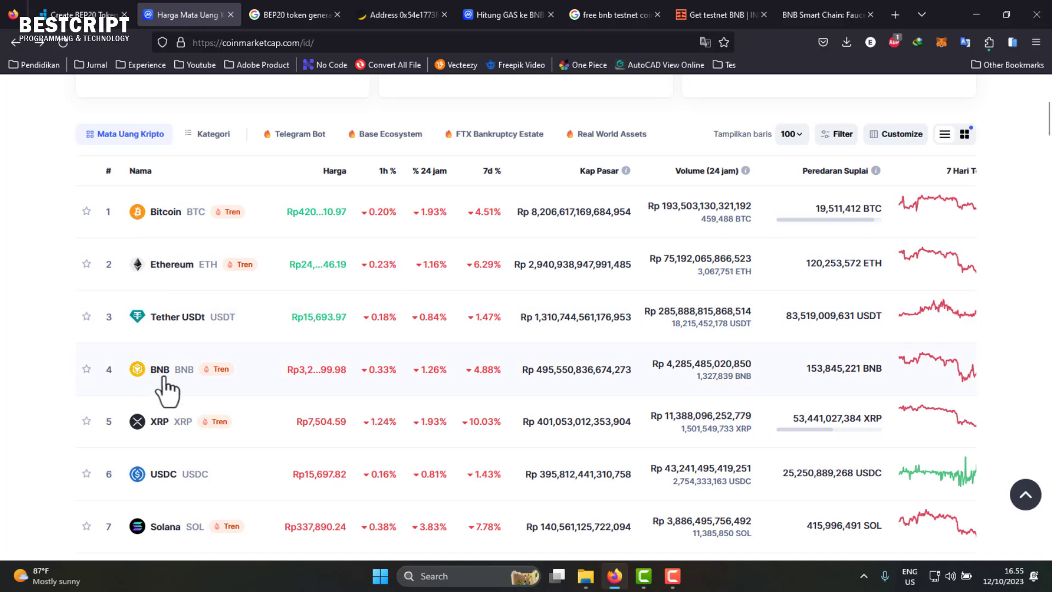
left_click(145, 209)
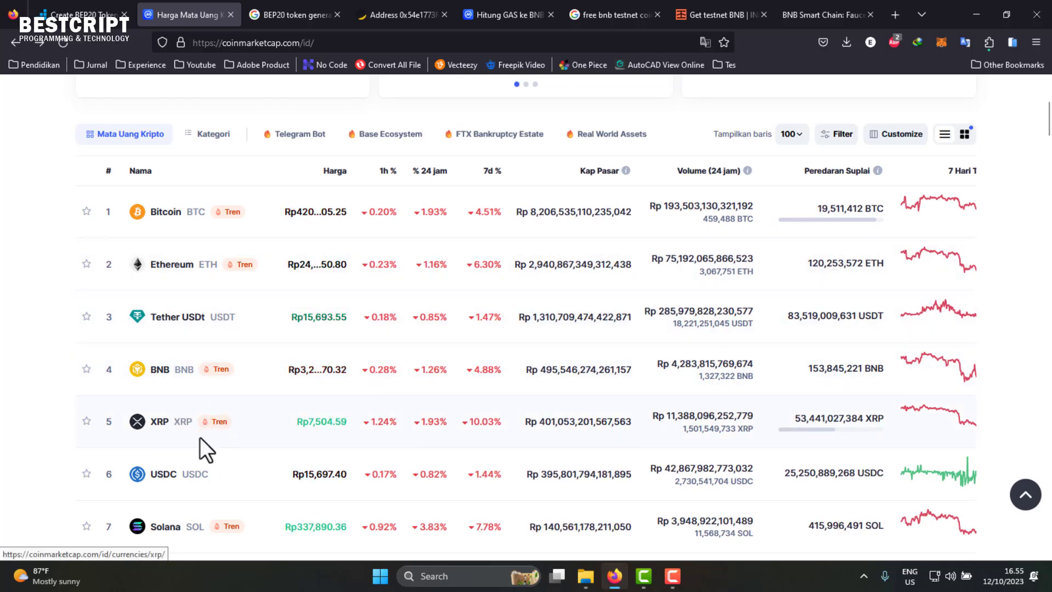
scroll(207, 445, "down", 2)
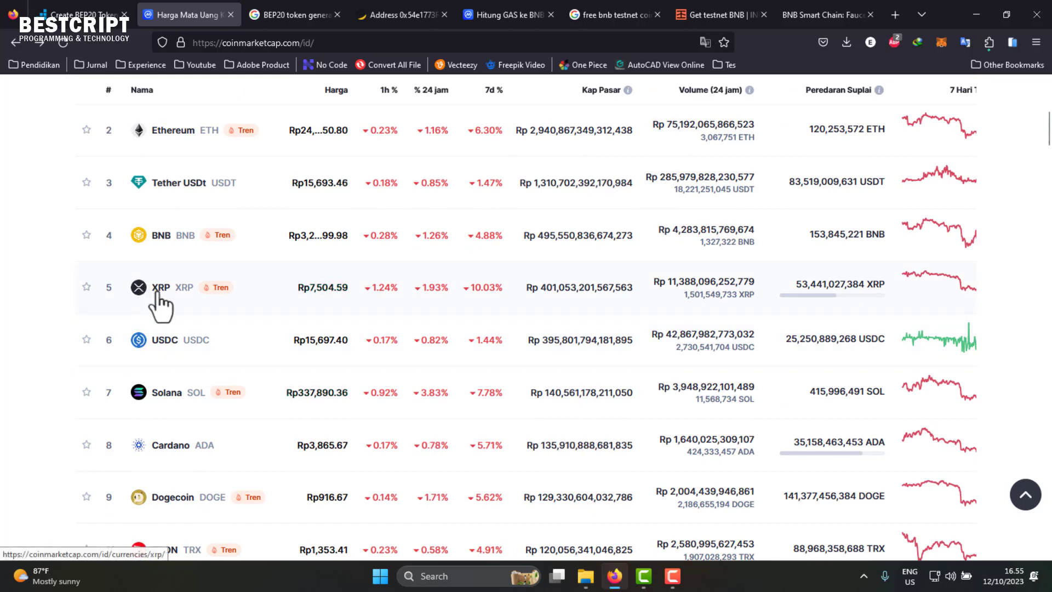
scroll(161, 289, "down", 1)
scroll(161, 288, "up", 1)
scroll(161, 288, "down", 1)
scroll(172, 241, "up", 1)
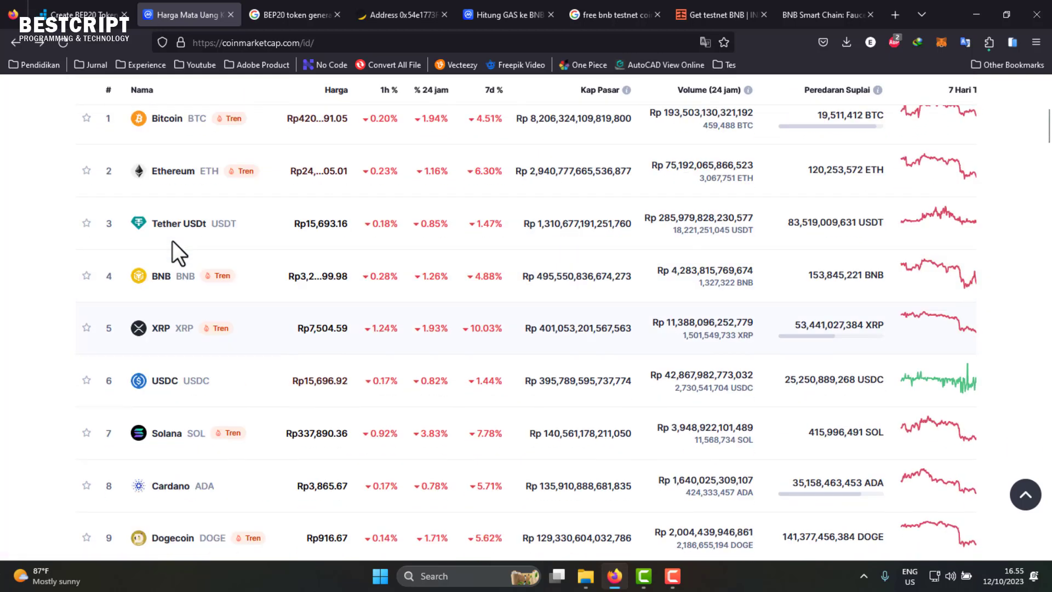
scroll(172, 241, "up", 1)
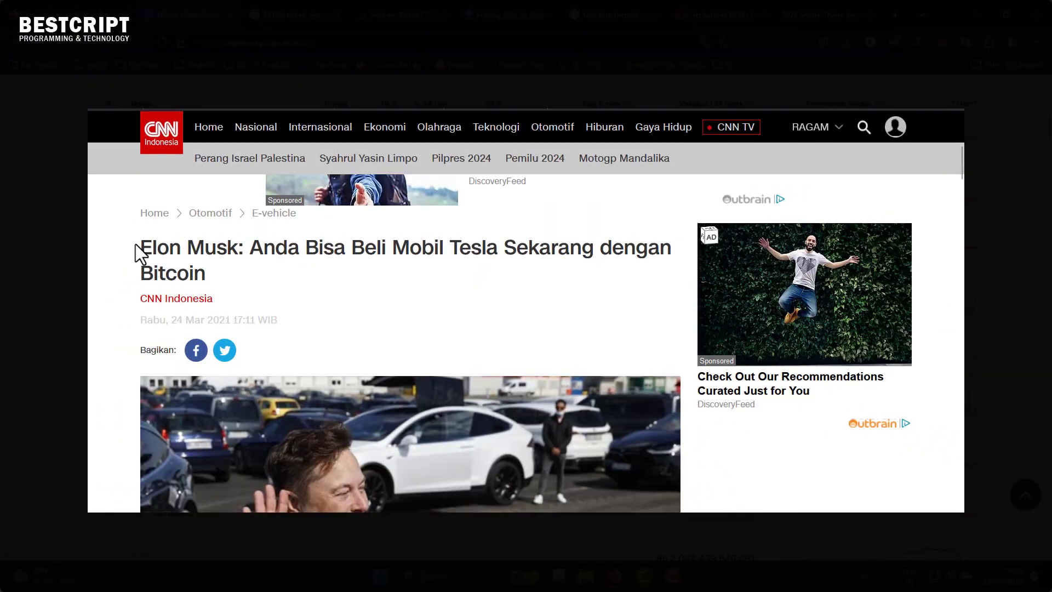
- Highlight the article title and the 'Tesla with Bitcoin' tweet phrase, briefly opening the tweet link
left_click_drag(136, 244, 219, 281)
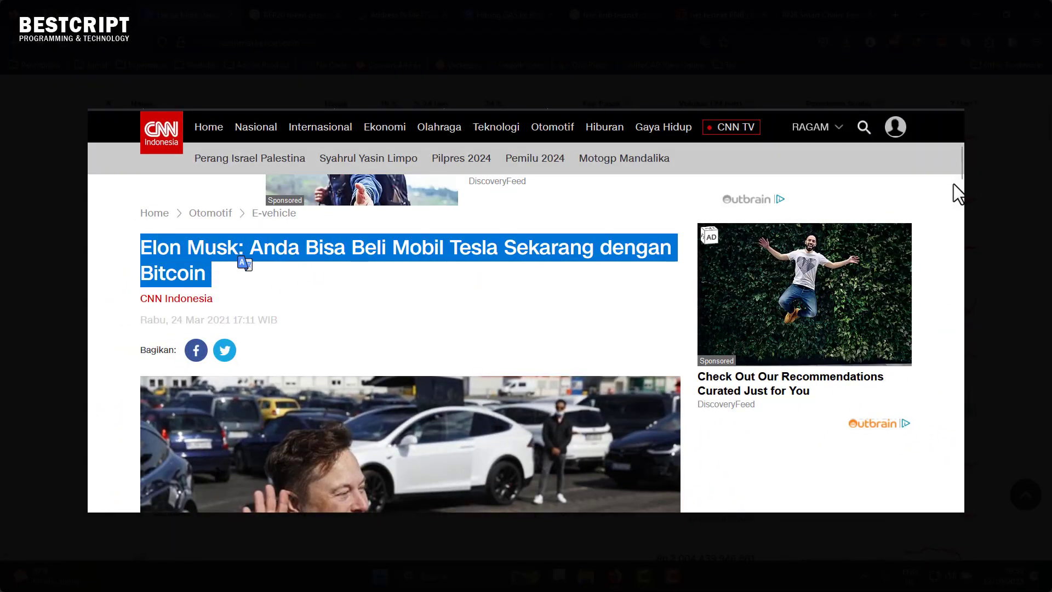
left_click_drag(961, 171, 962, 216)
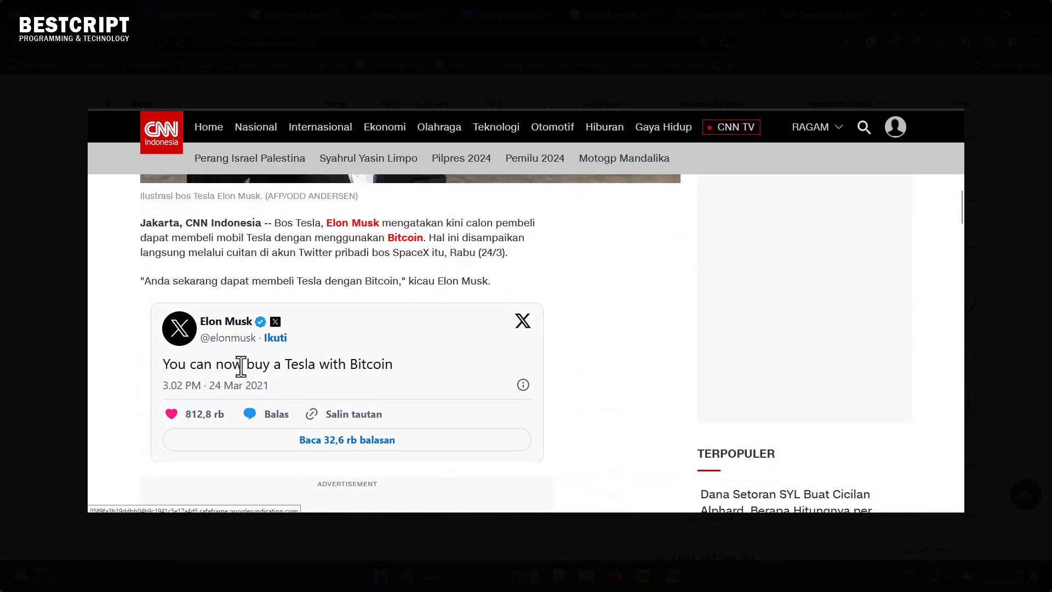
left_click_drag(286, 363, 394, 364)
left_click(281, 334)
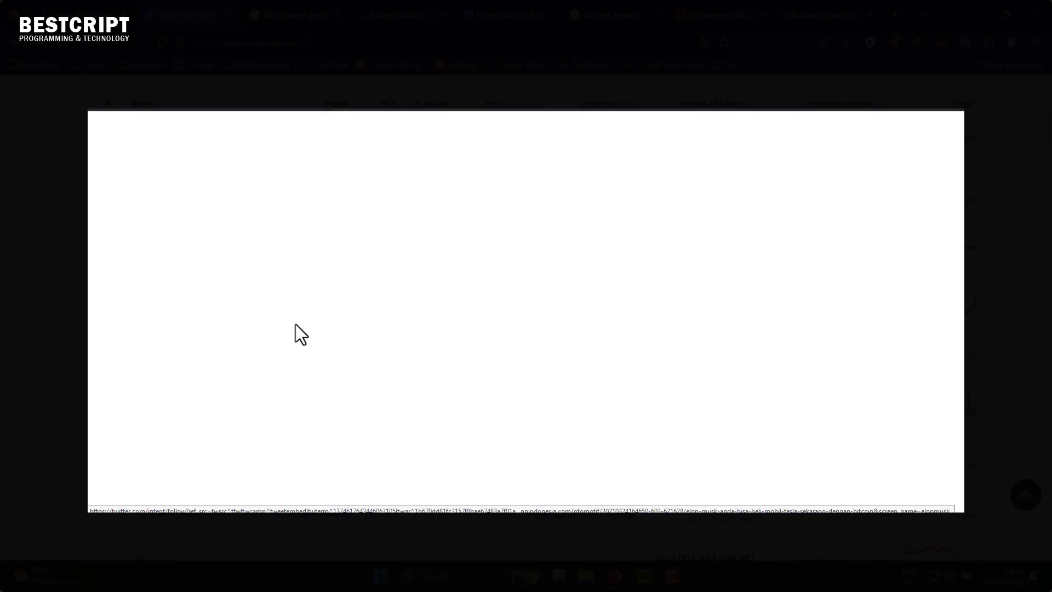
left_click(753, 61)
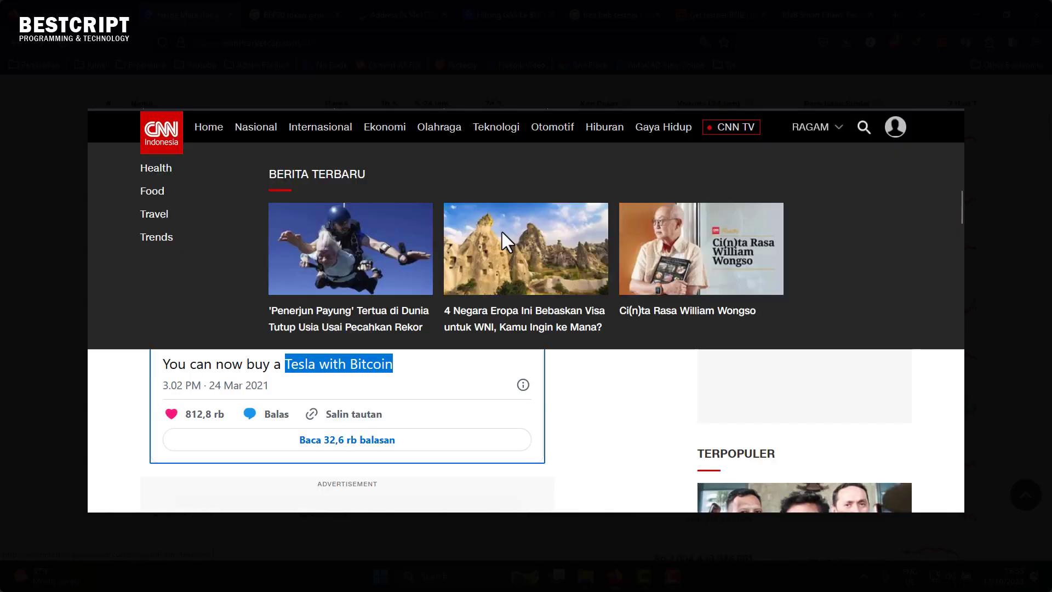
- Highlight the article's opening sentence and the paragraphs about Bitcoin payments
left_click_drag(275, 223, 547, 287)
left_click(546, 287)
scroll(547, 286, "down", 5)
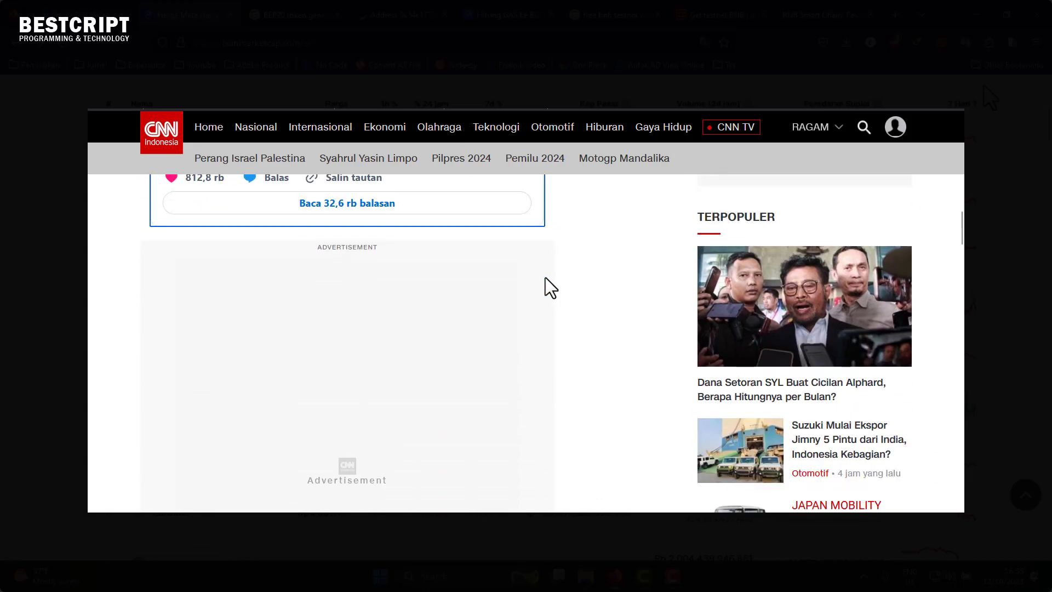
scroll(550, 288, "down", 4)
left_click_drag(157, 229, 514, 452)
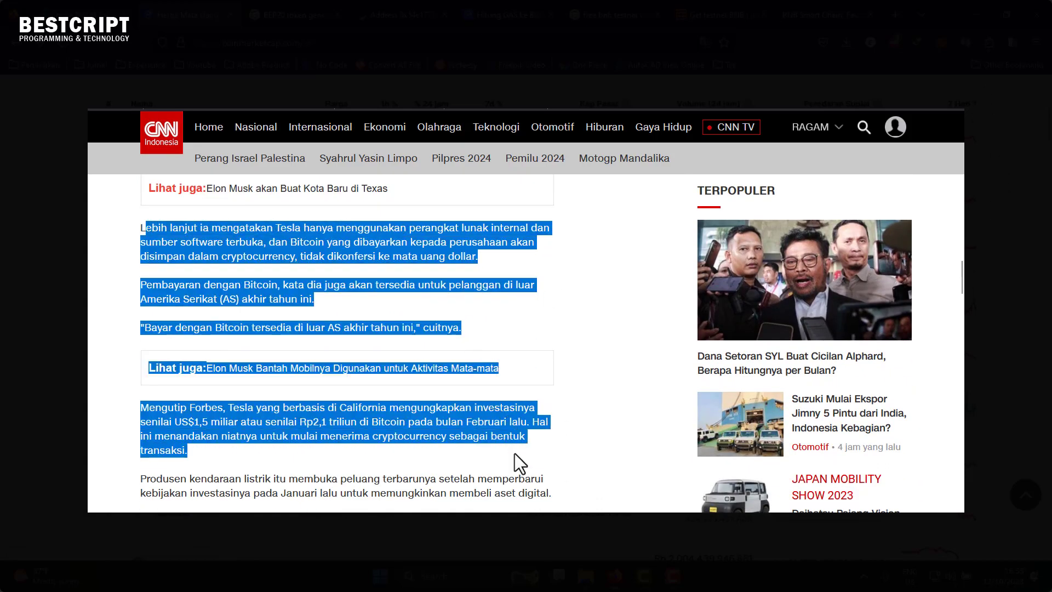
left_click(431, 277)
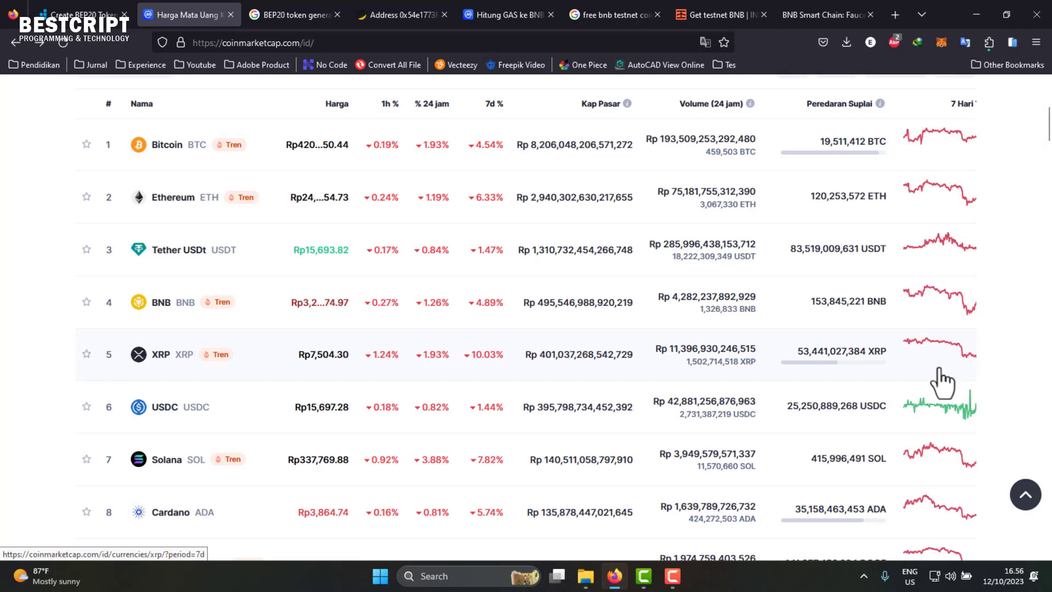
- Open the official Cardano | Home page from the CARDANO search results
scroll(181, 406, "down", 2)
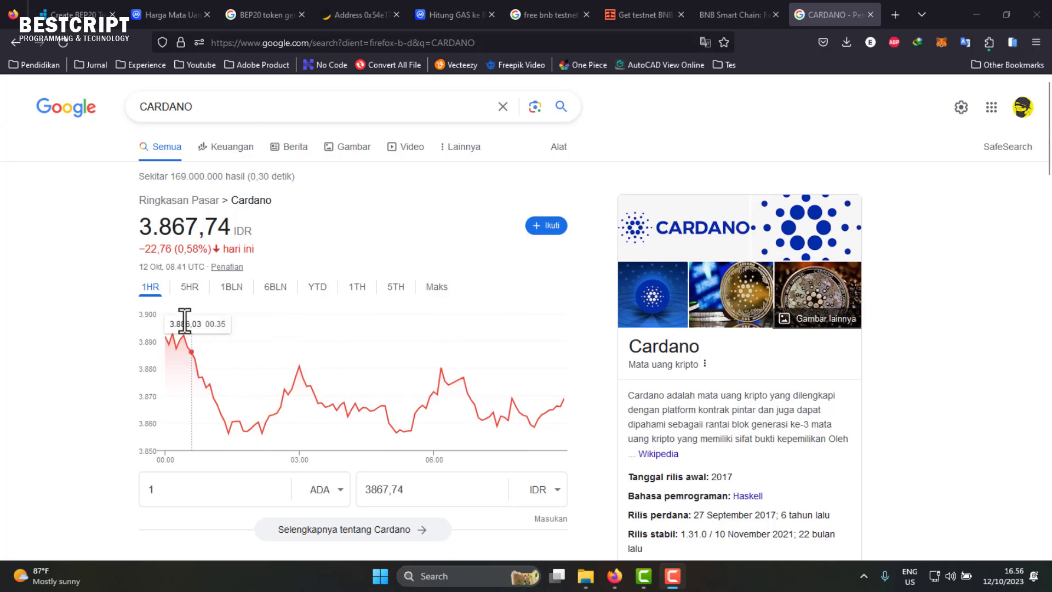
scroll(417, 391, "down", 2)
scroll(417, 391, "down", 5)
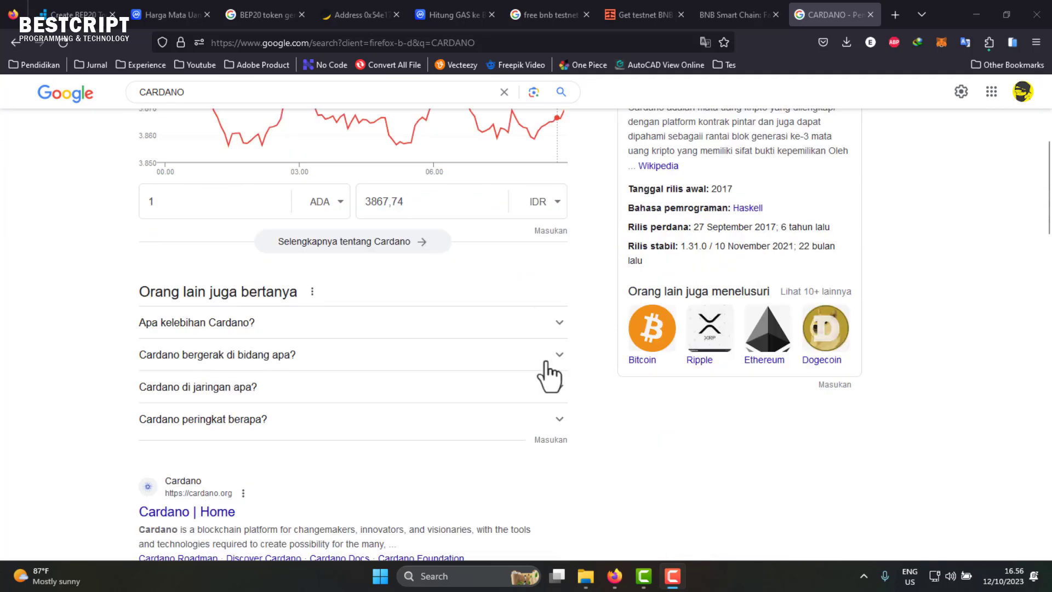
left_click(189, 464)
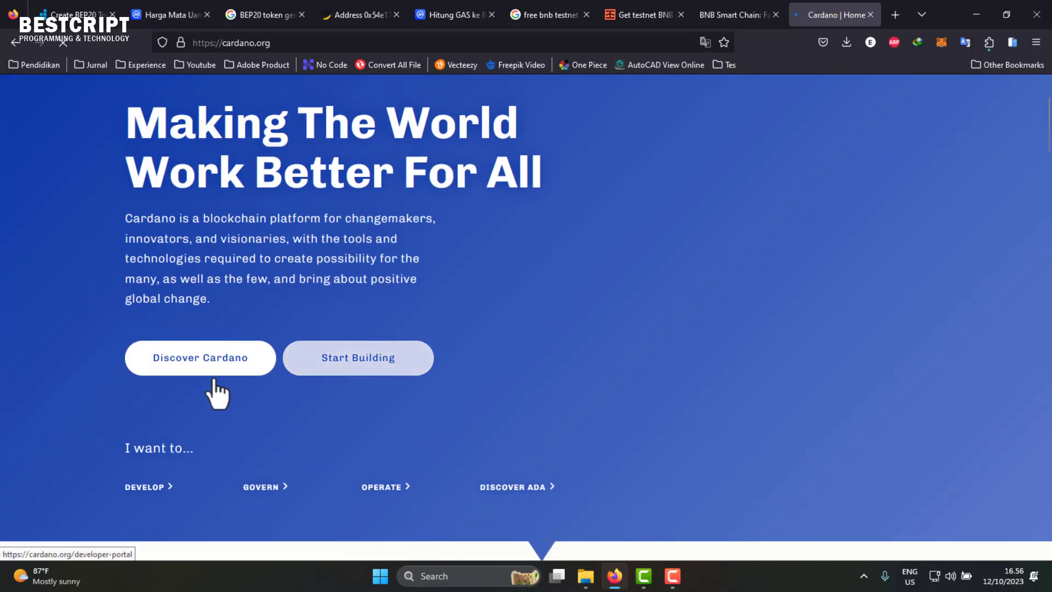
- Open Discover Cardano's Technology section and read its Purpose description
scroll(210, 381, "down", 8)
scroll(209, 375, "down", 15)
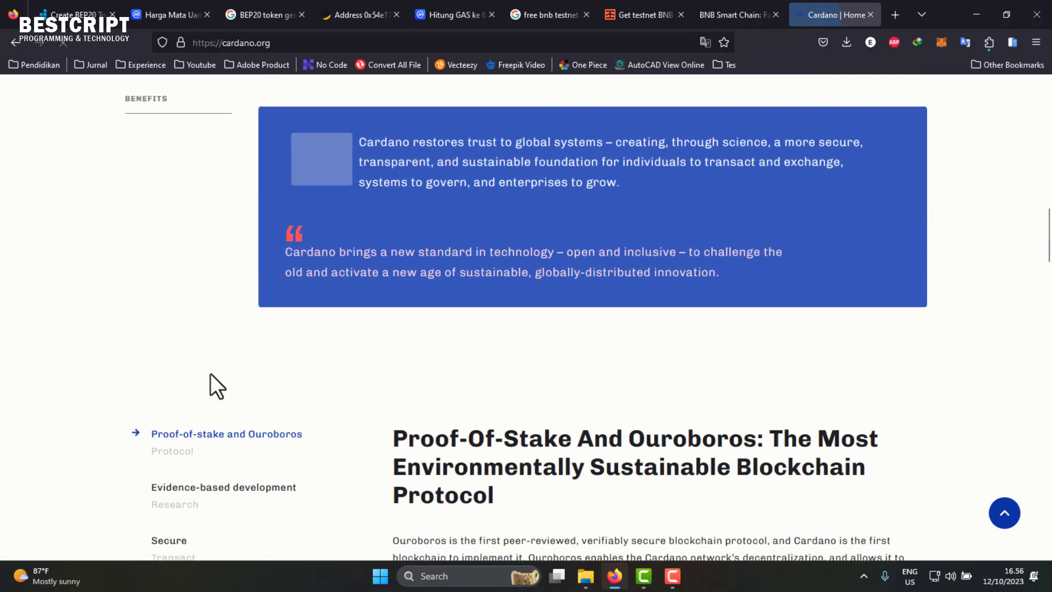
scroll(265, 389, "up", 20)
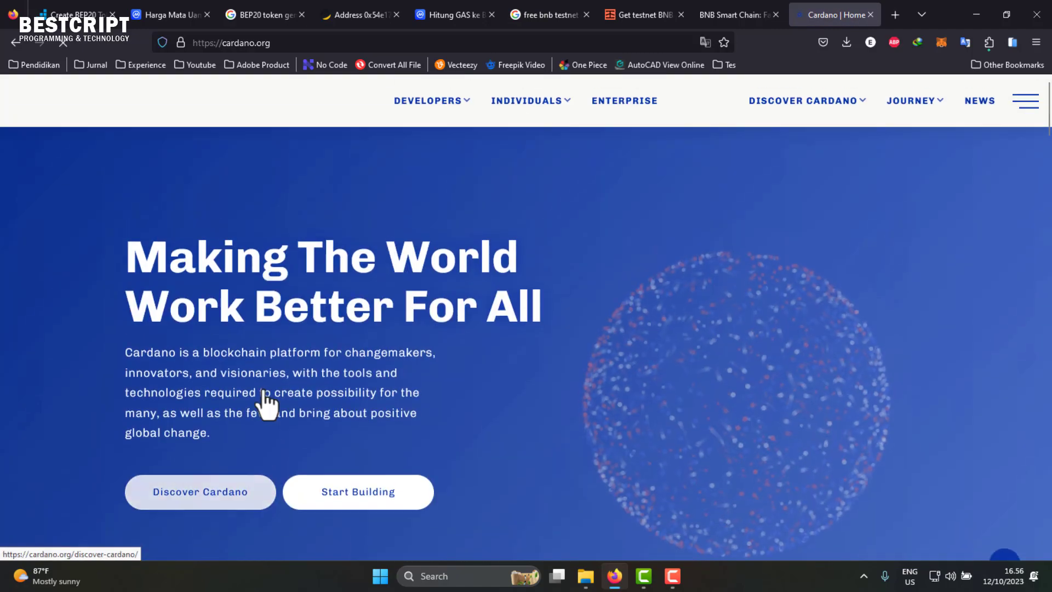
left_click(846, 107)
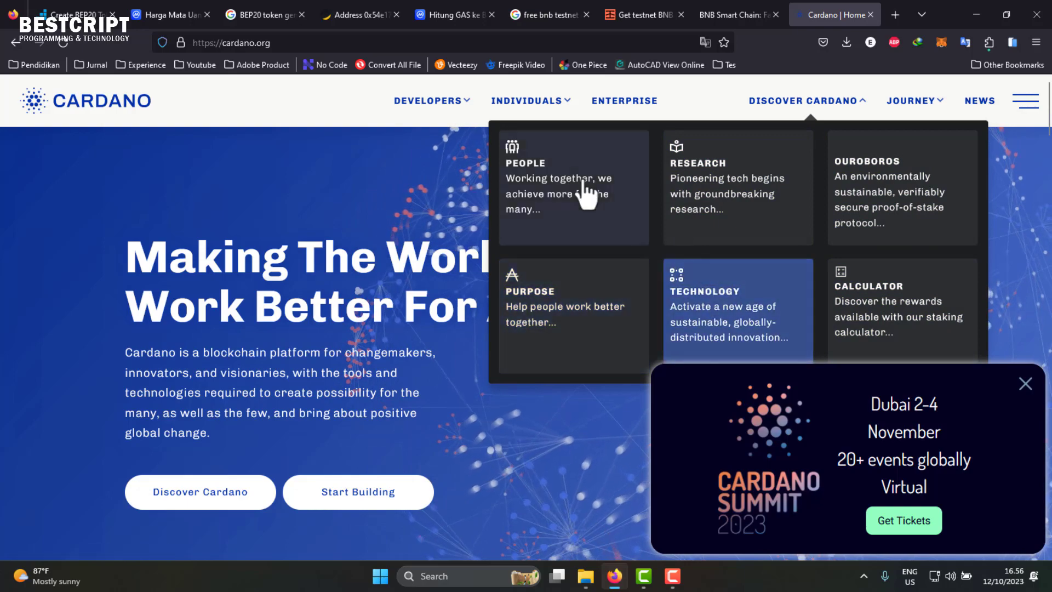
left_click(753, 320)
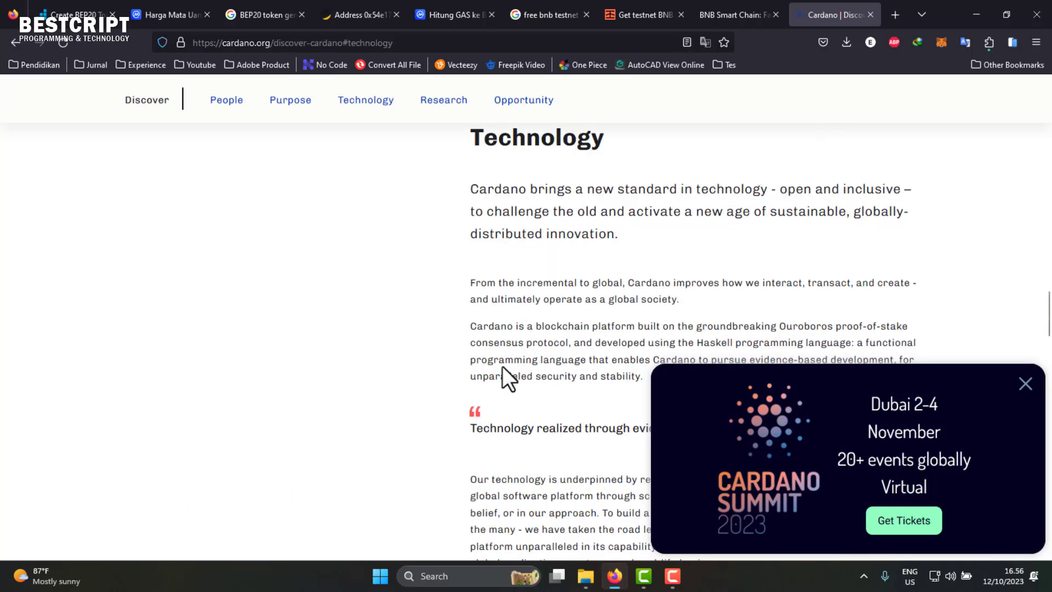
scroll(502, 366, "down", 3)
scroll(502, 365, "down", 7)
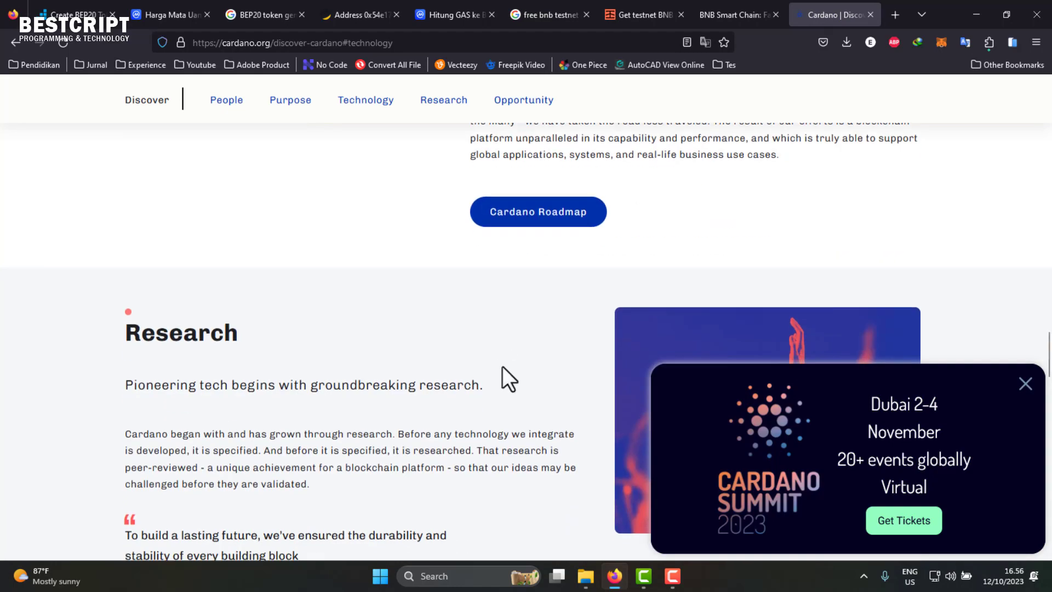
scroll(502, 365, "up", 15)
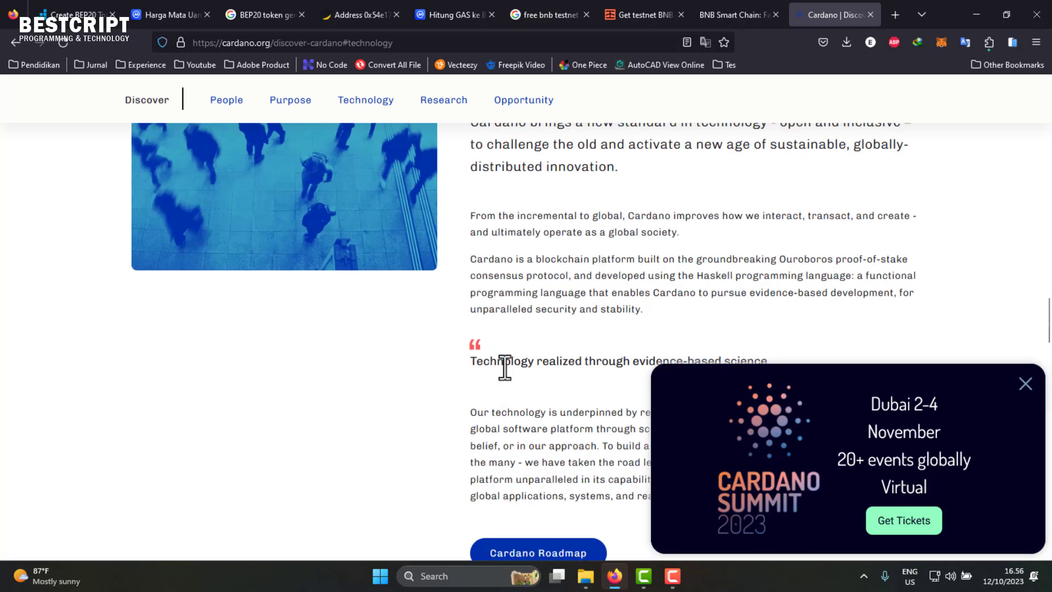
scroll(502, 365, "up", 2)
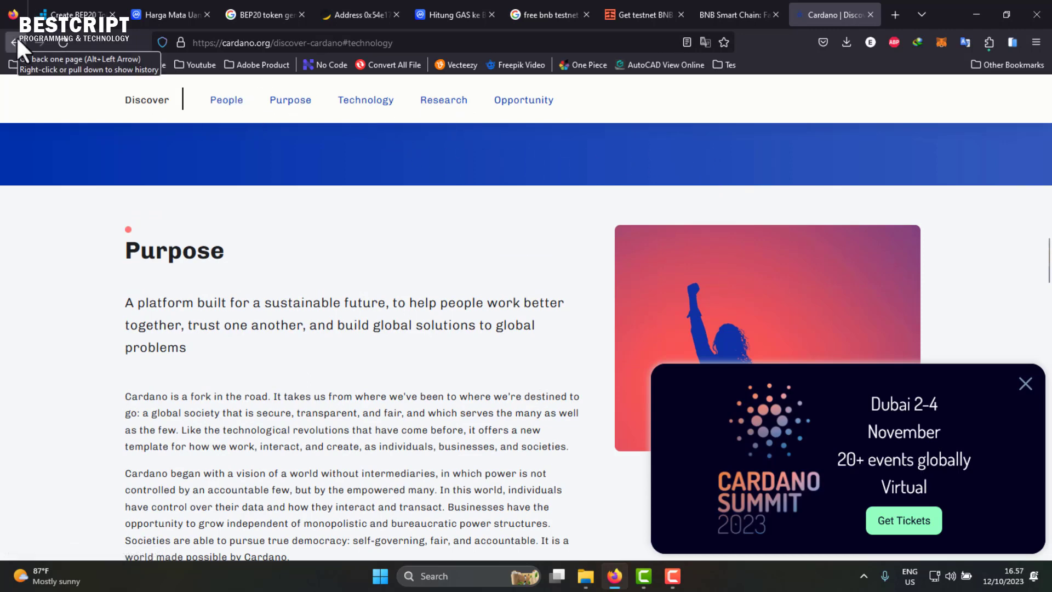
- Dismiss the Cardano Summit popup and bring up the MetaMask wallet
left_click(1024, 384)
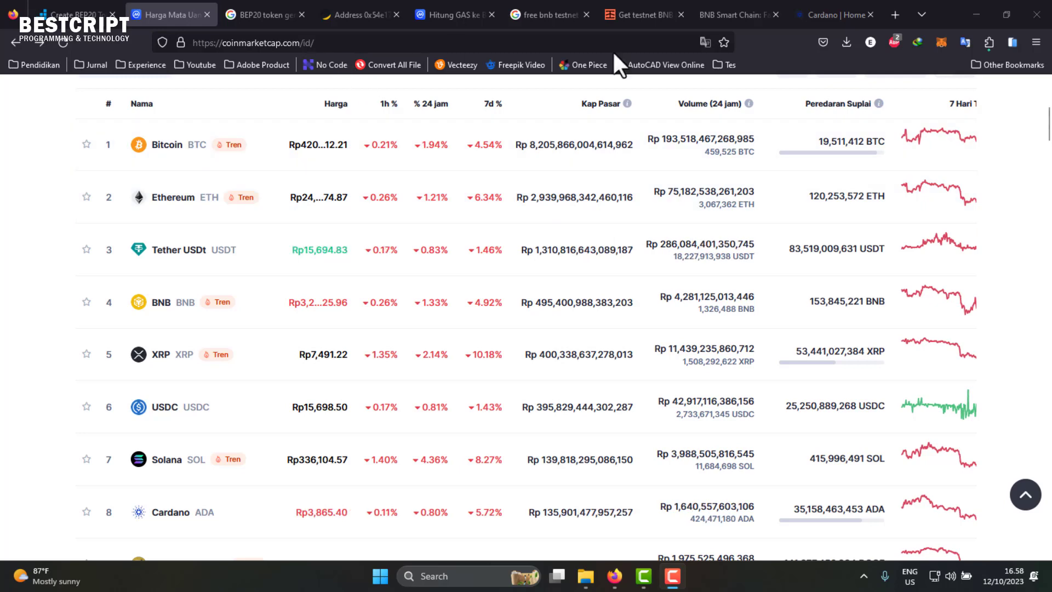
left_click(942, 43)
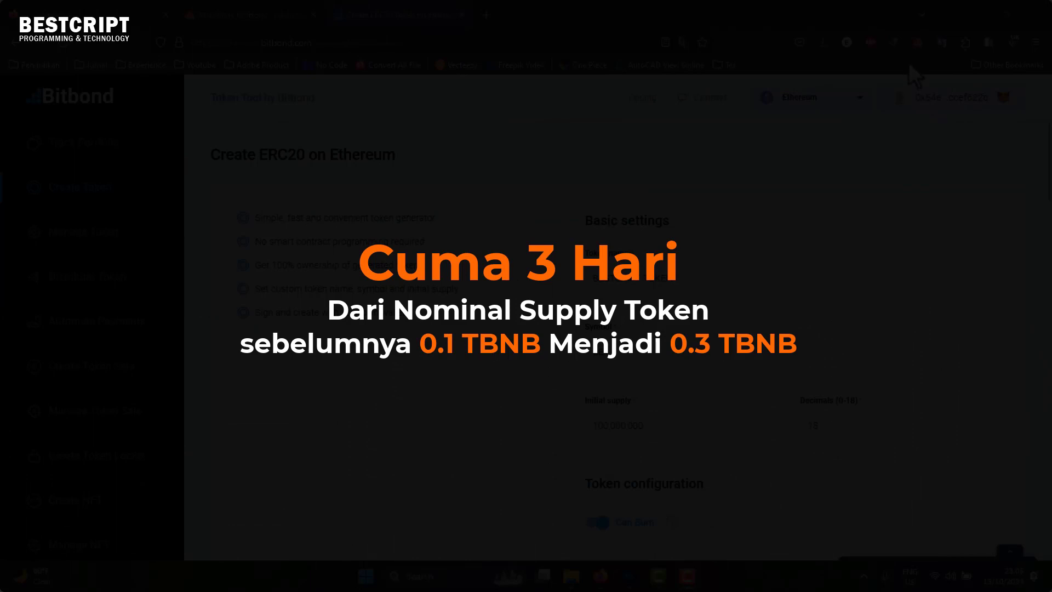
- Switch the MetaMask wallet to the BESTCRIPT BSC Testnet network
left_click(917, 42)
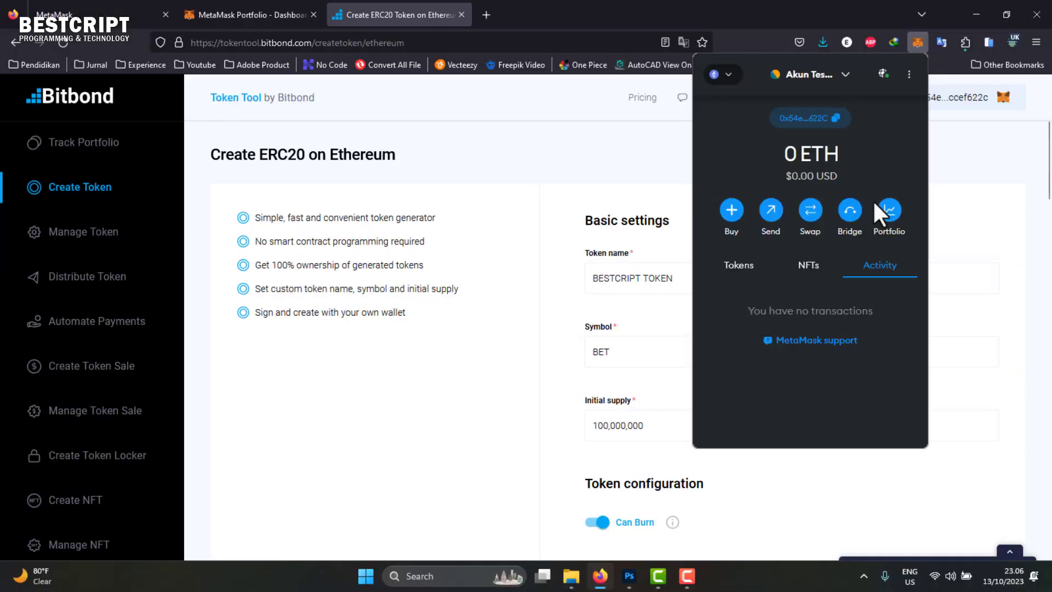
left_click(722, 74)
scroll(789, 250, "down", 2)
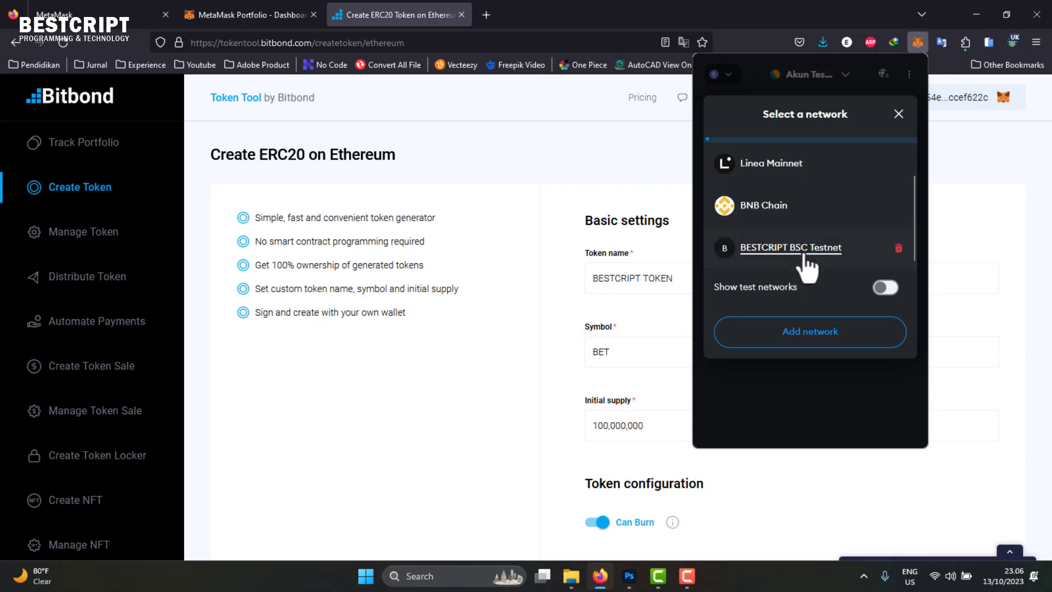
scroll(758, 226, "up", 2)
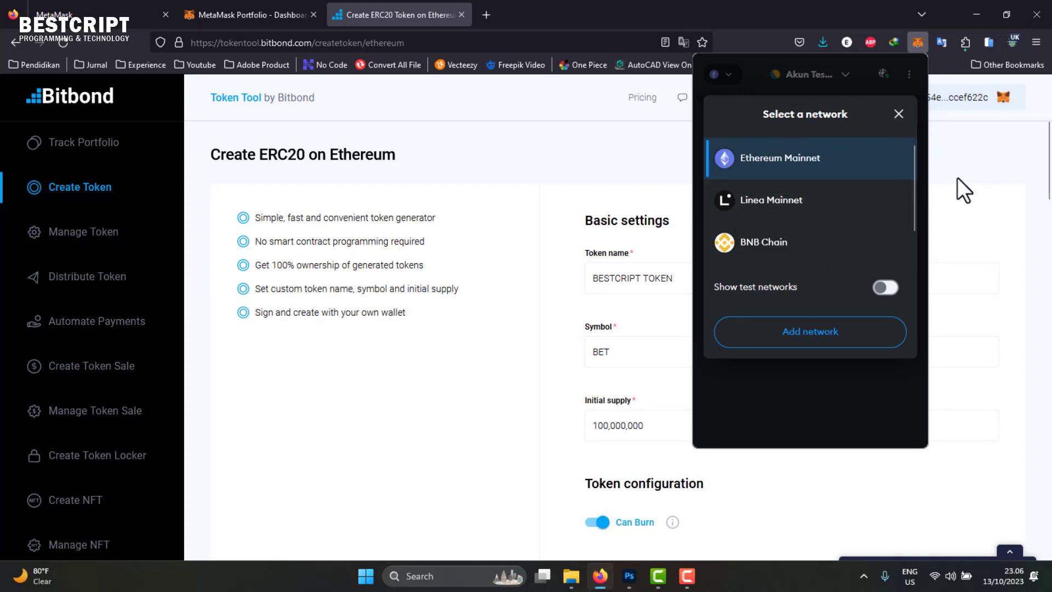
left_click(964, 191)
left_click(918, 43)
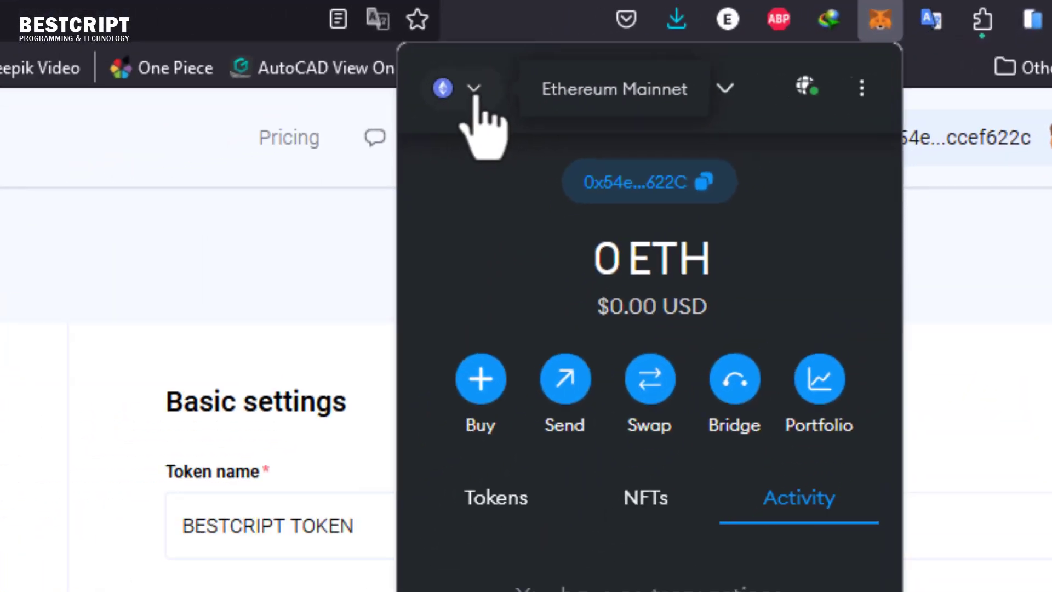
left_click(310, 124)
scroll(739, 301, "down", 2)
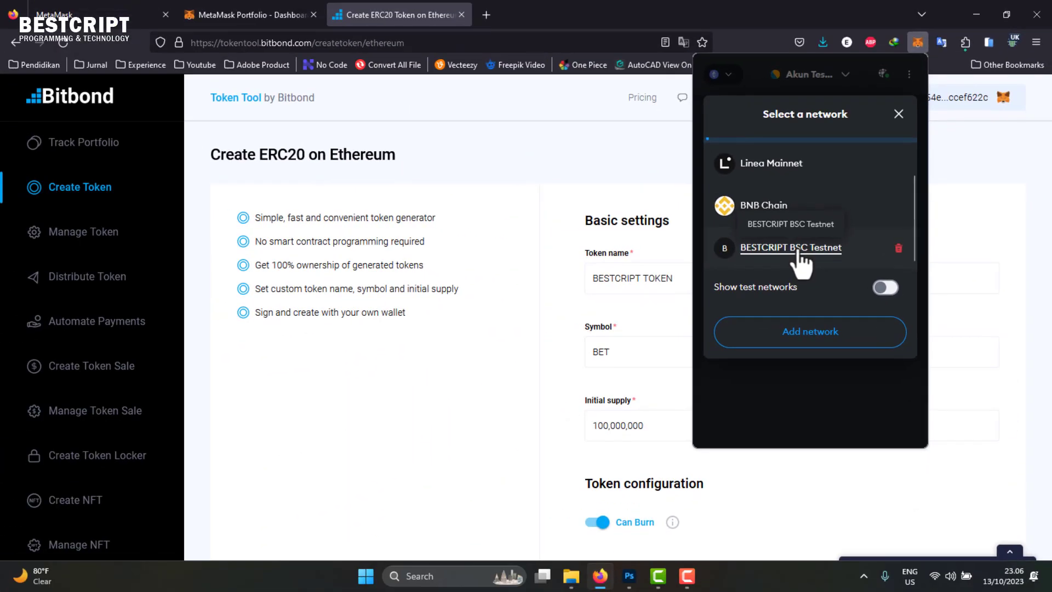
left_click(775, 255)
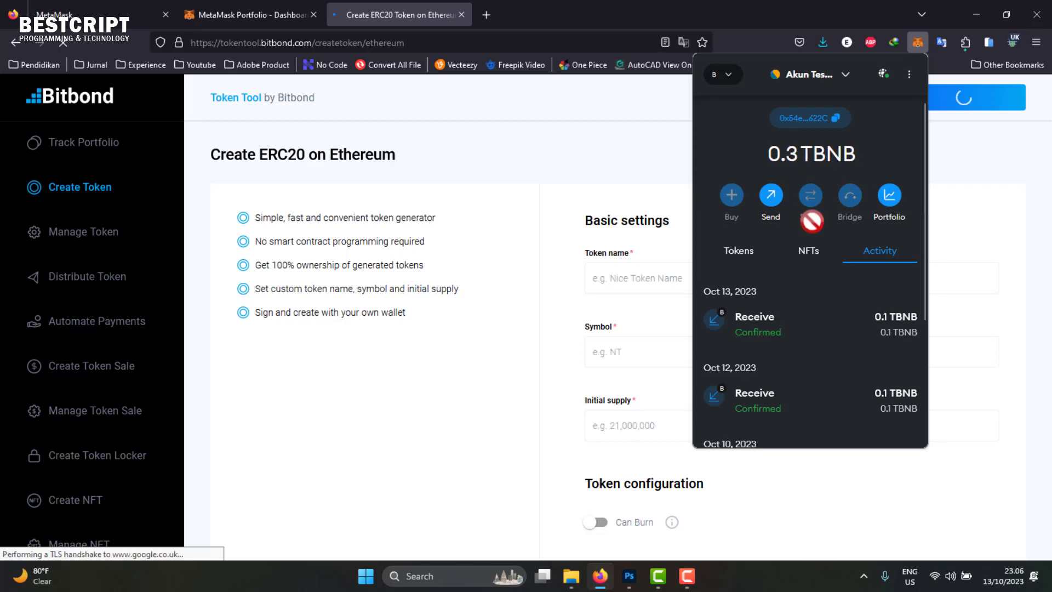
- Load Bitbond's Create BEP20 on BNB Smart Chain Testnet page for the wallet's network
scroll(789, 329, "down", 3)
scroll(813, 271, "up", 3)
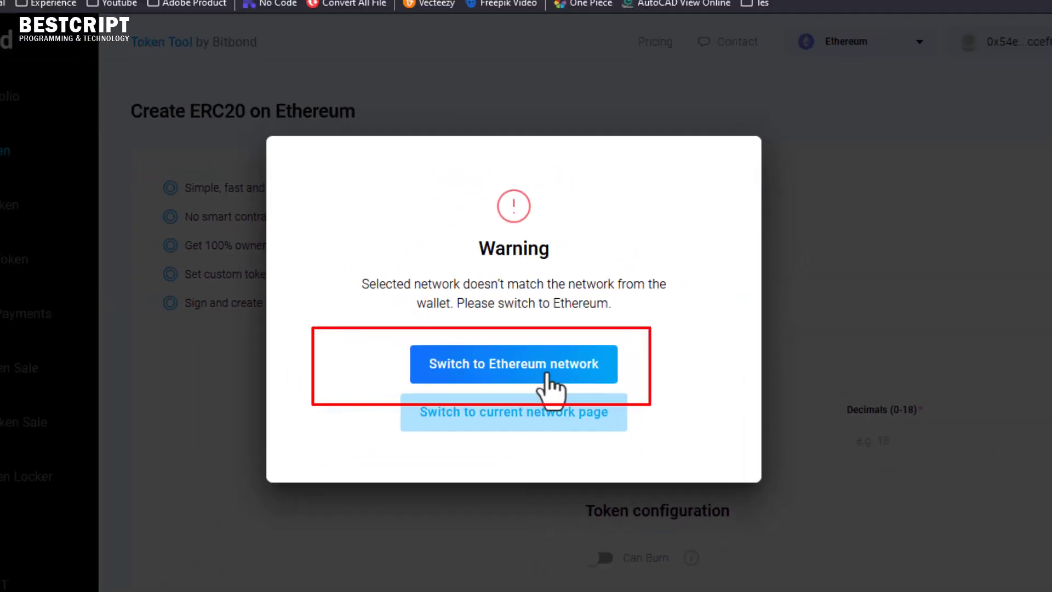
left_click(520, 414)
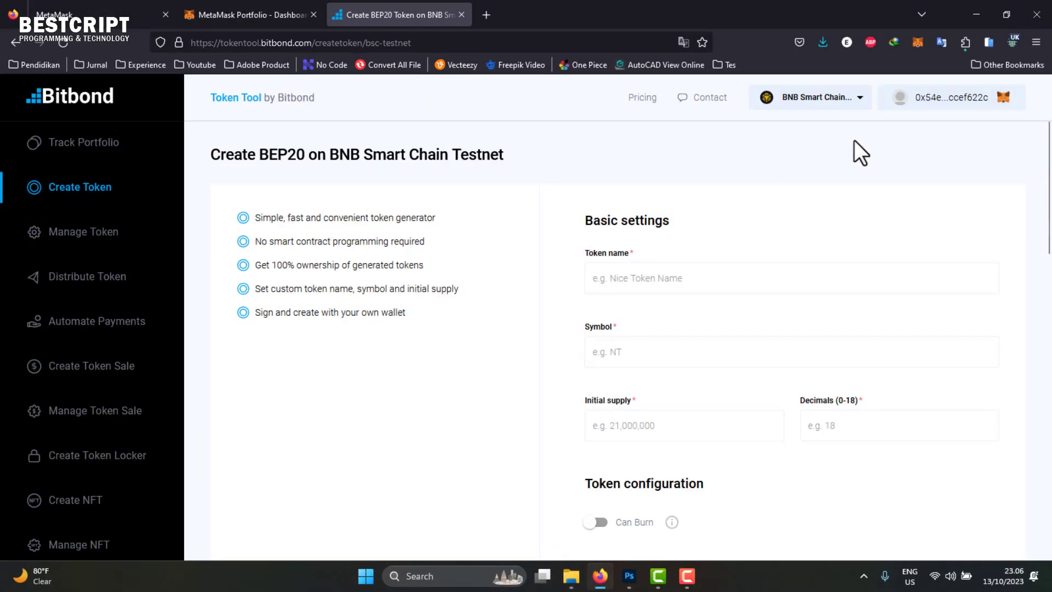
- Copy the wallet address and inspect the failed contract deployment in MetaMask activity
left_click(958, 107)
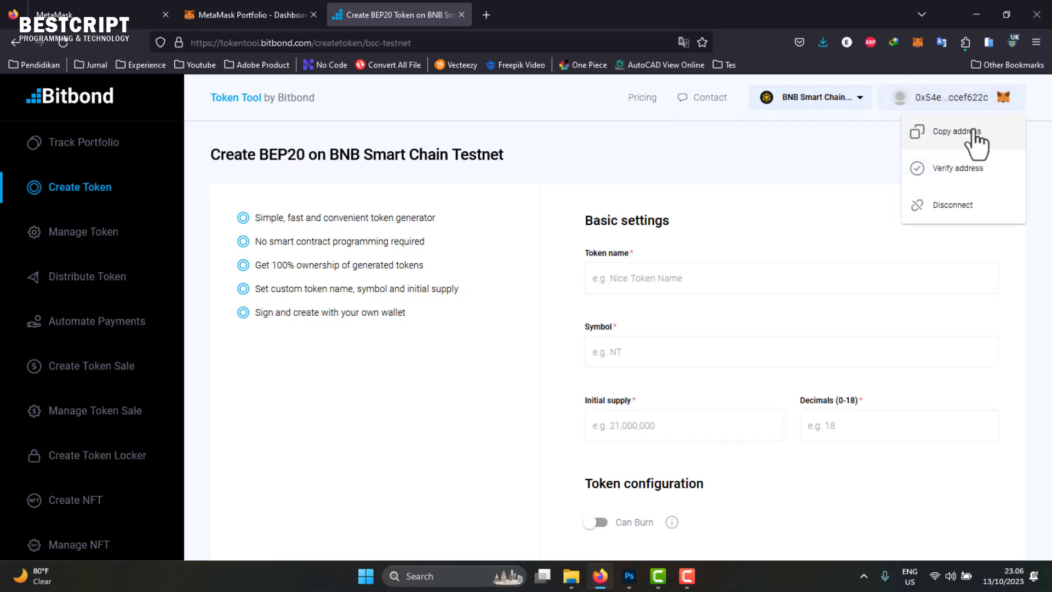
left_click(975, 142)
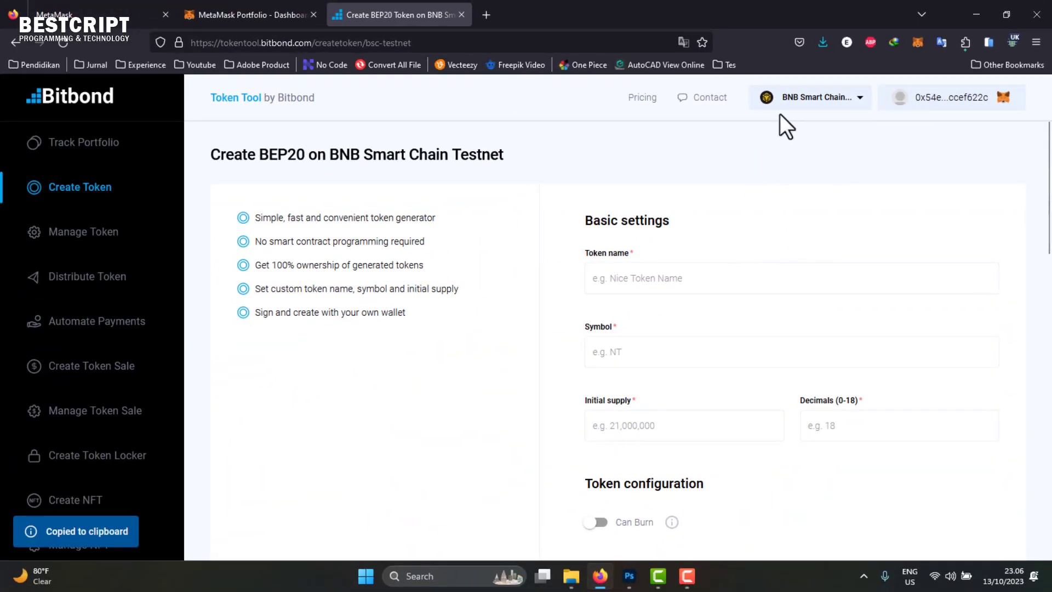
left_click(918, 43)
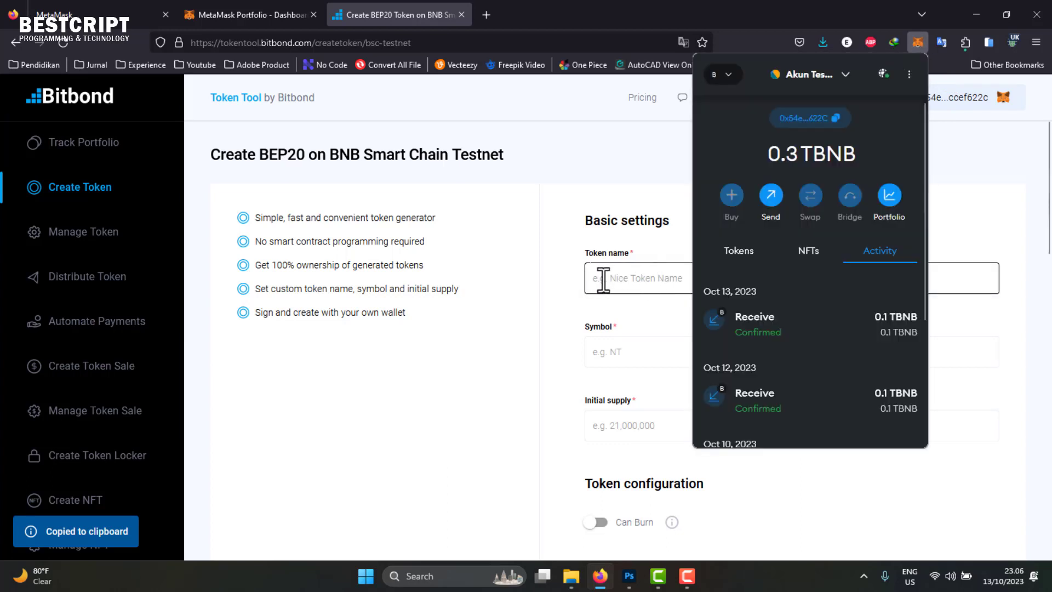
scroll(787, 317, "down", 3)
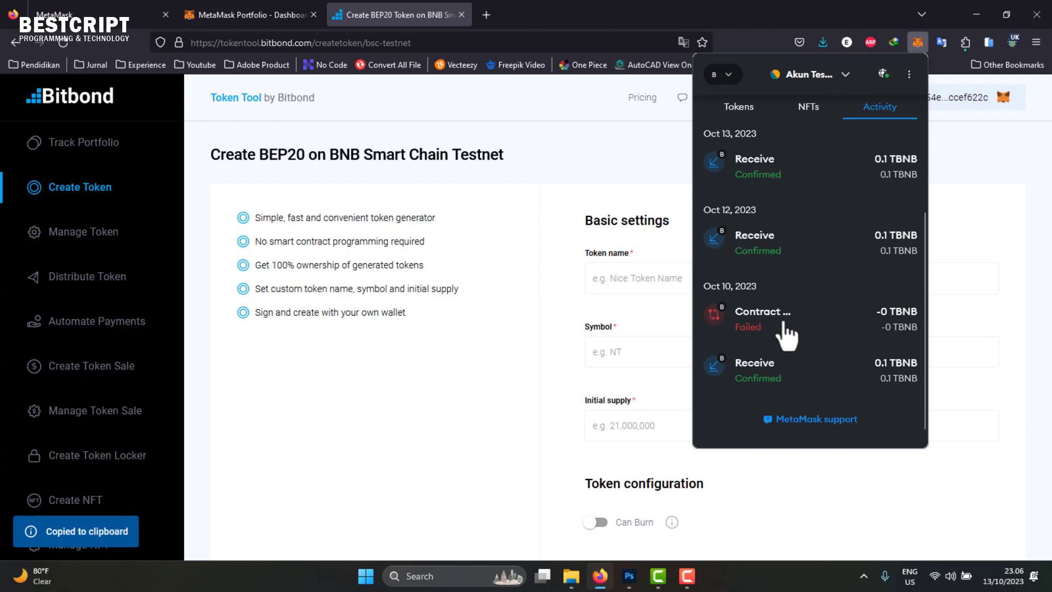
left_click(799, 332)
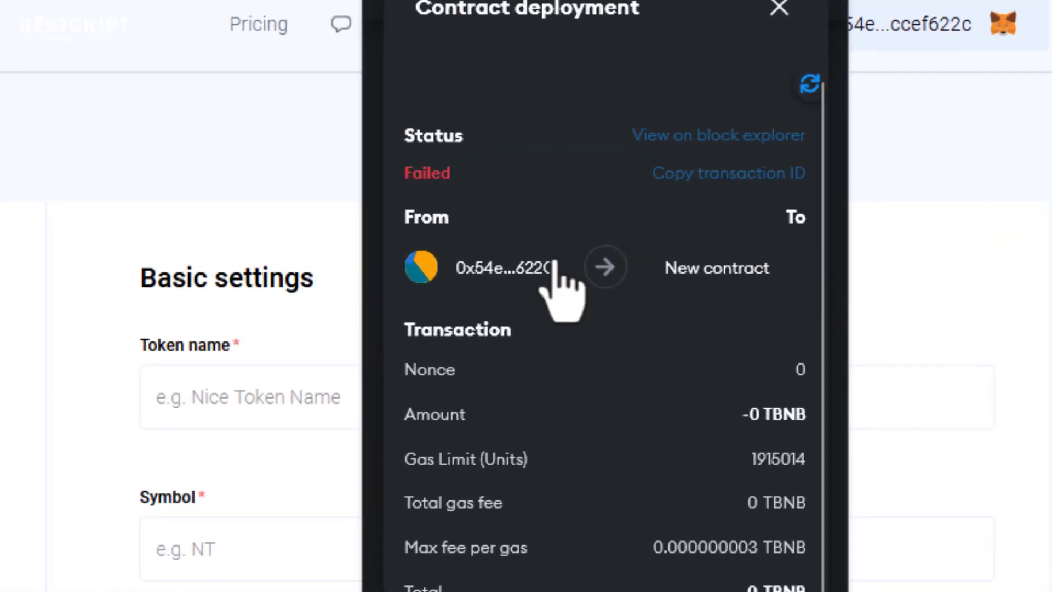
left_click(782, 11)
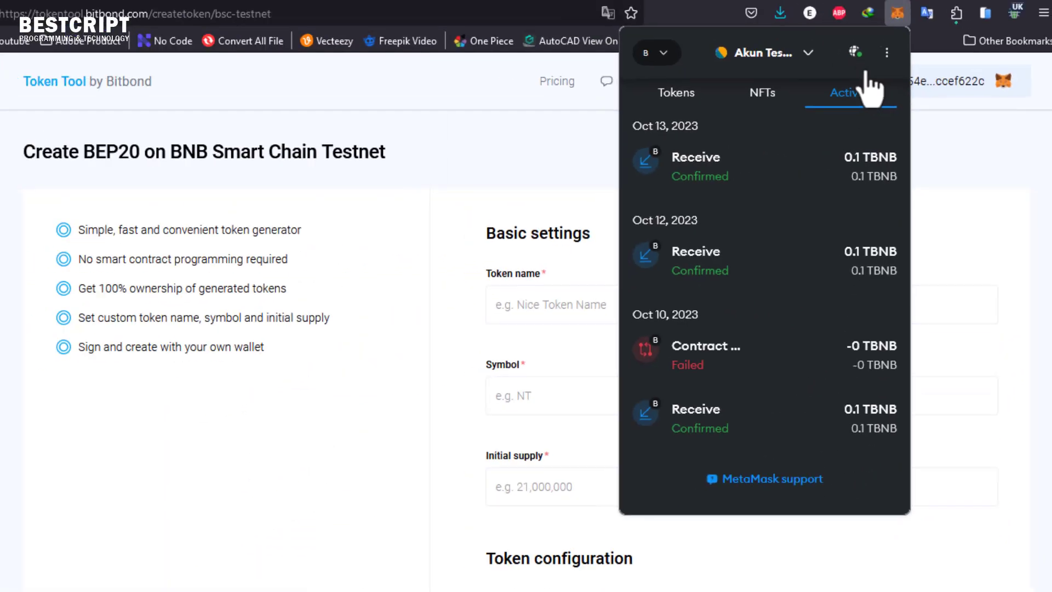
left_click(1007, 200)
left_click(217, 550)
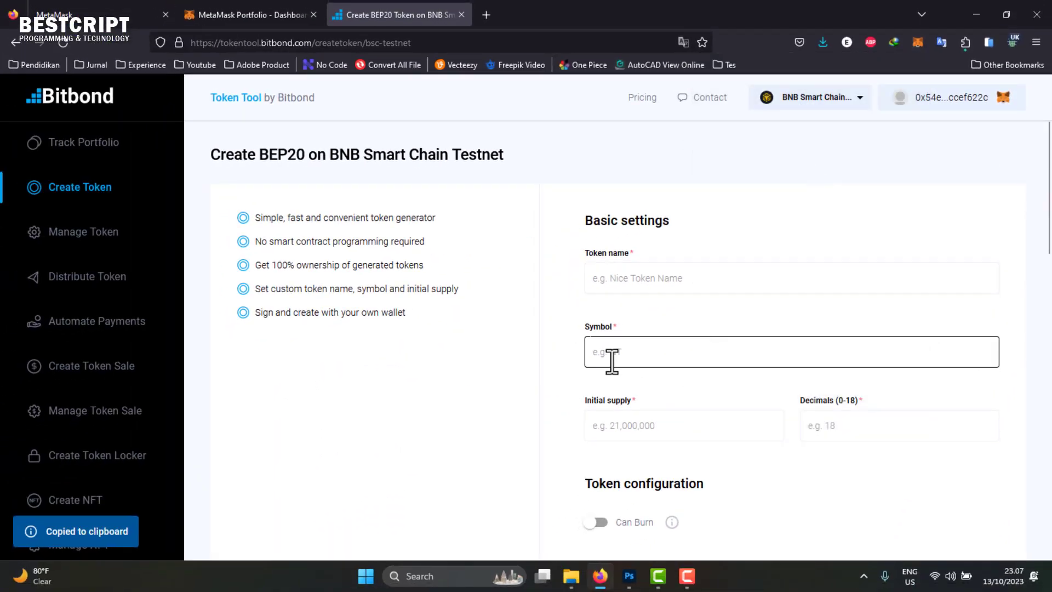
left_click(662, 275)
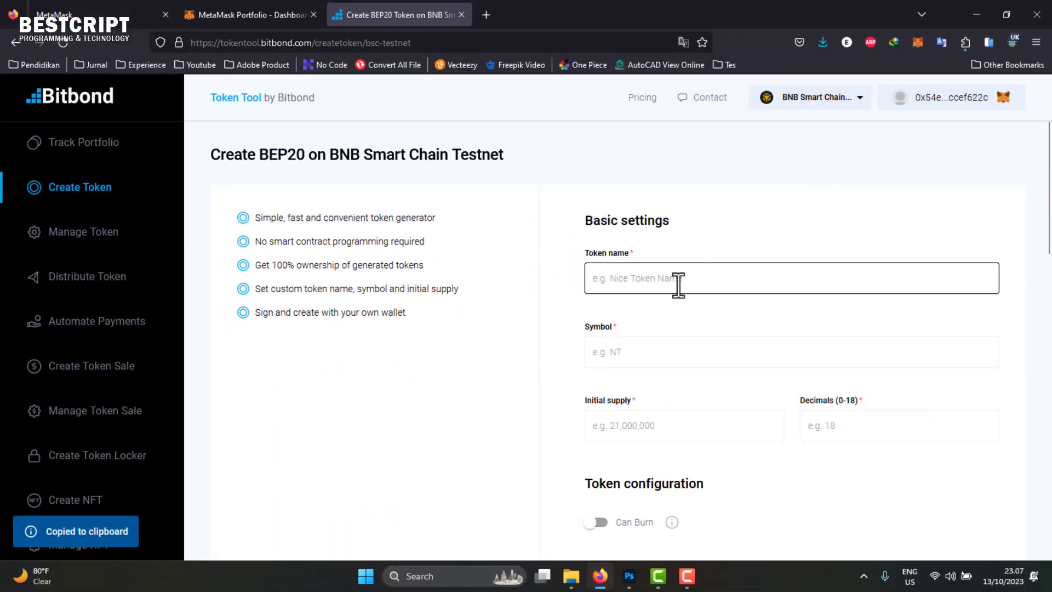
- Enter token name BESTCRIPT TOKEN, symbol BET and initial supply 100,000,000
left_click(678, 285)
left_click(669, 293)
double_click(658, 278)
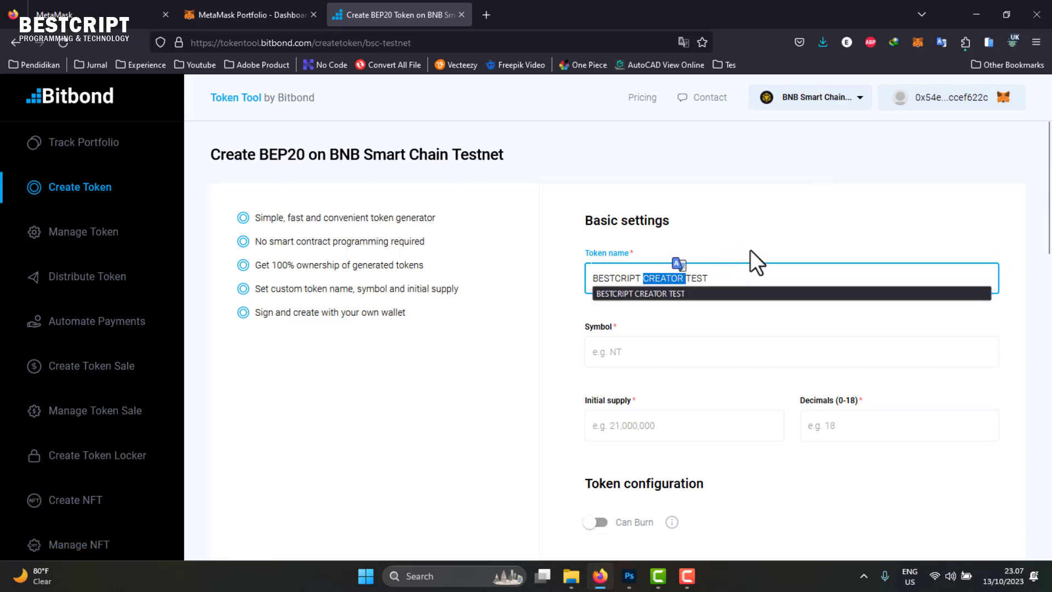
type("TOKEN")
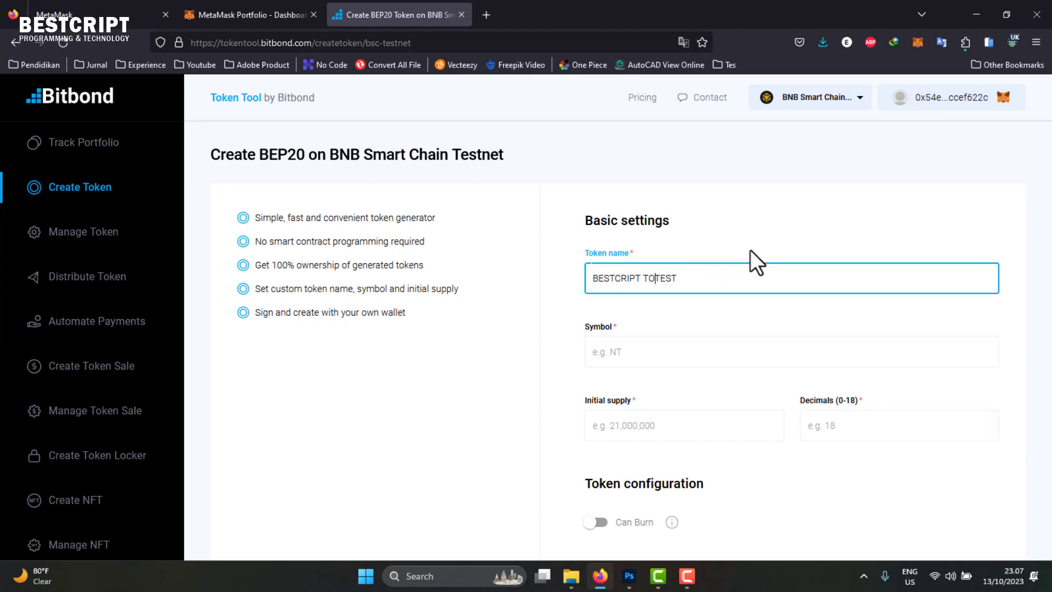
double_click(691, 278)
left_click(628, 362)
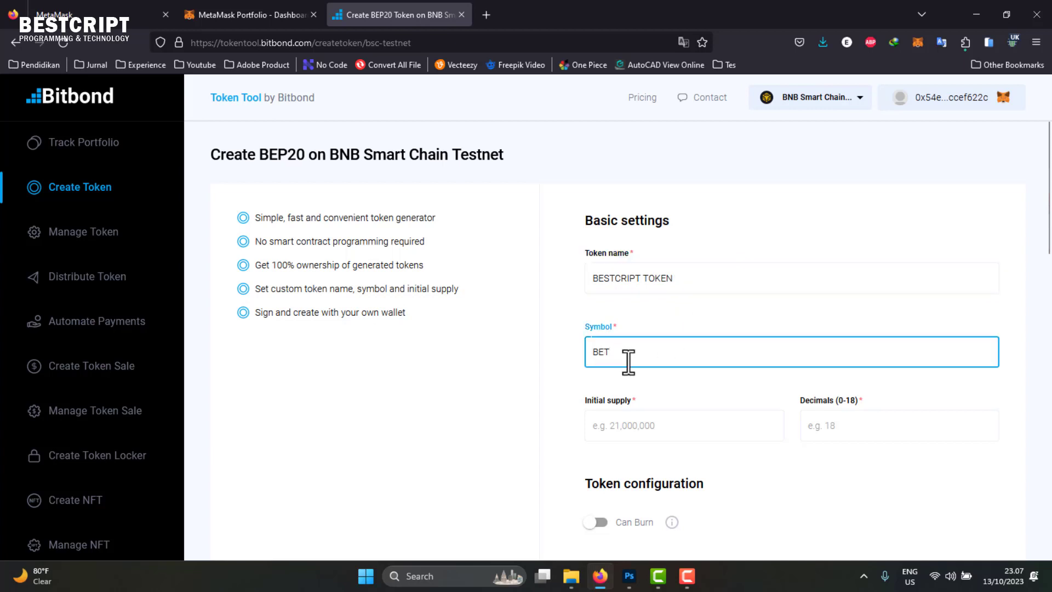
left_click(634, 432)
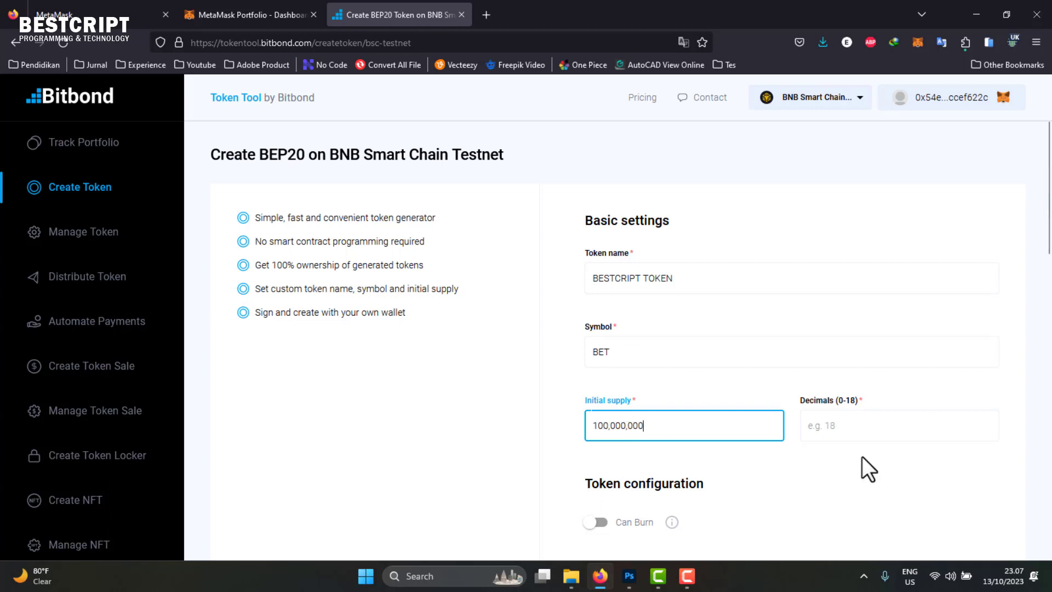
left_click(845, 423)
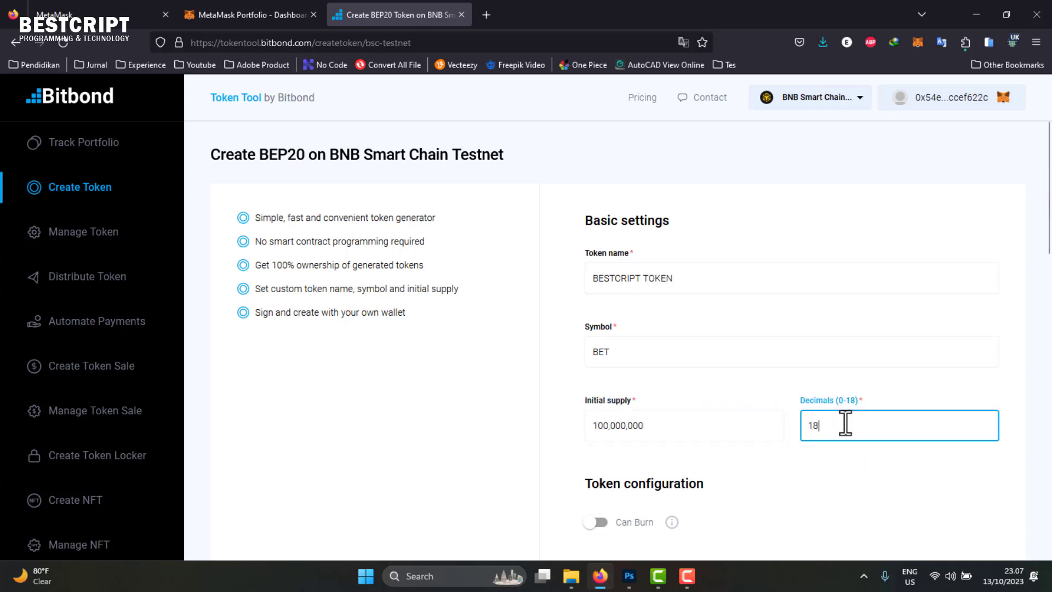
- Turn on the Can Burn, Can Mint and Can Pause token options
scroll(683, 478, "down", 3)
left_click(598, 375)
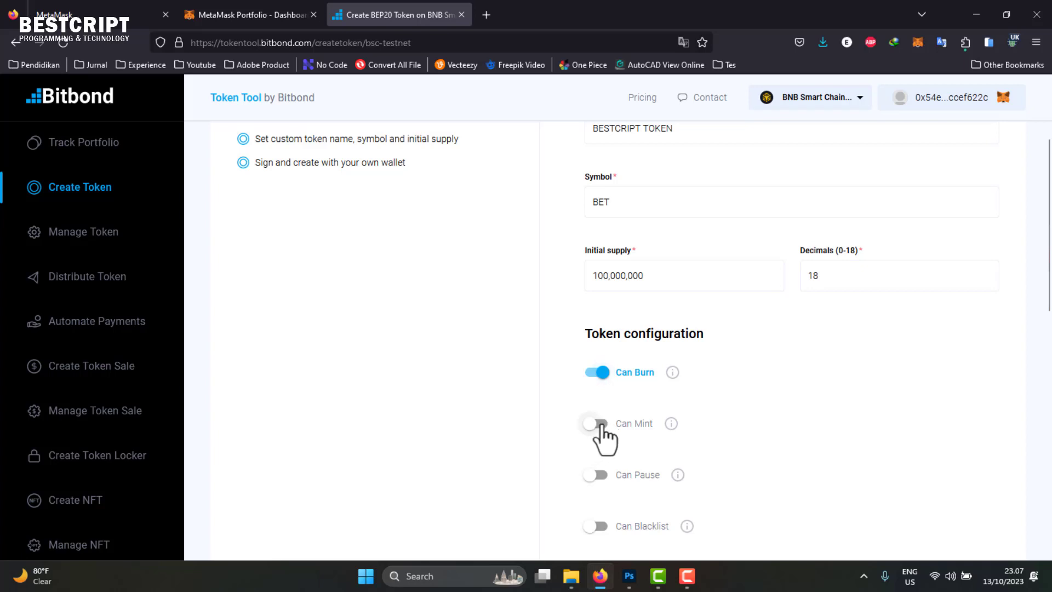
left_click(599, 425)
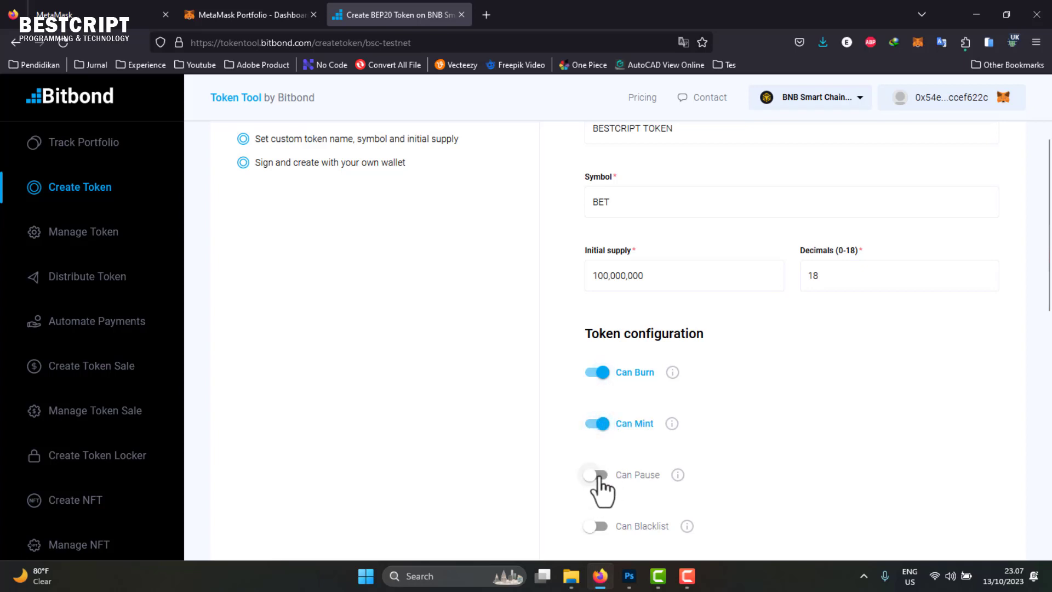
left_click(597, 476)
scroll(645, 455, "up", 1)
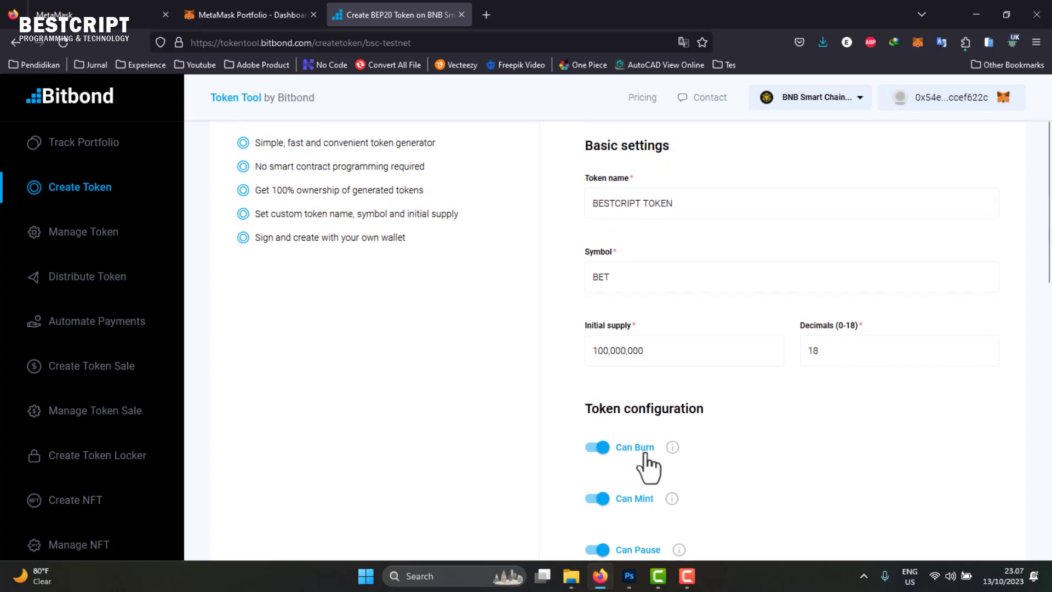
scroll(610, 318, "down", 5)
scroll(629, 479, "down", 5)
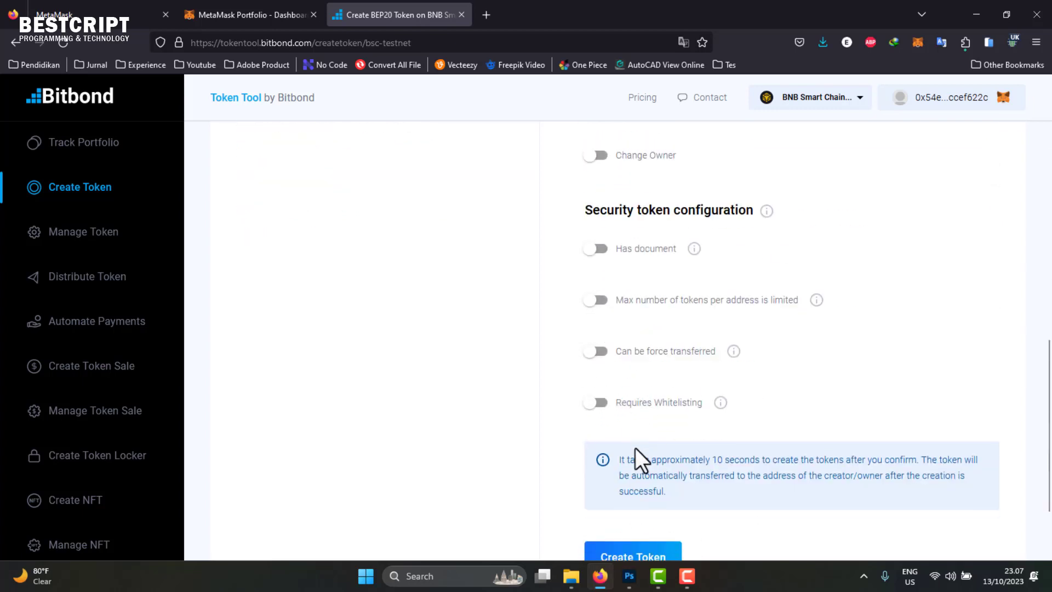
scroll(626, 454, "up", 10)
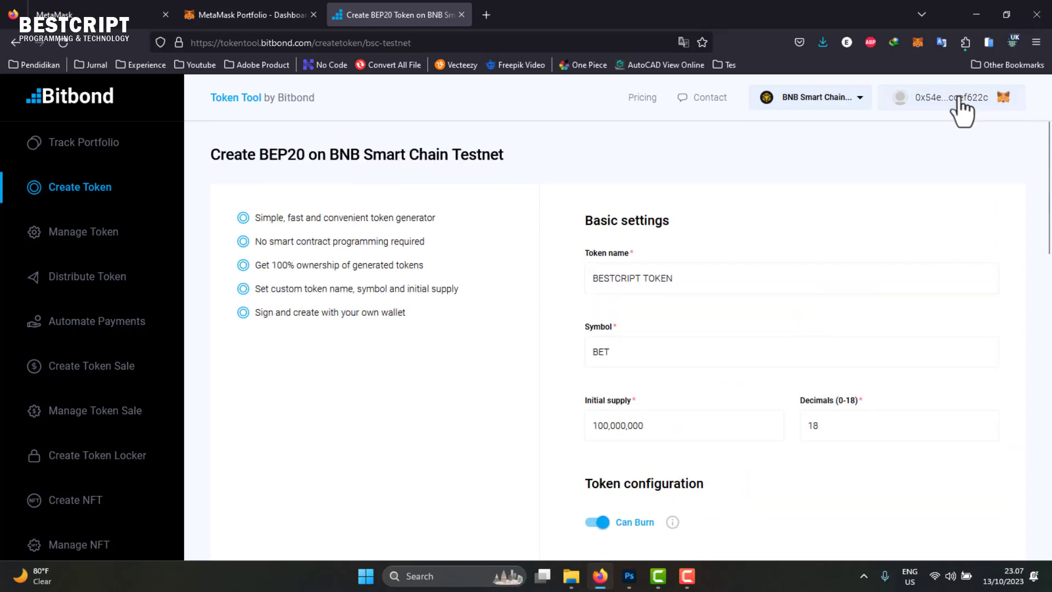
left_click(917, 43)
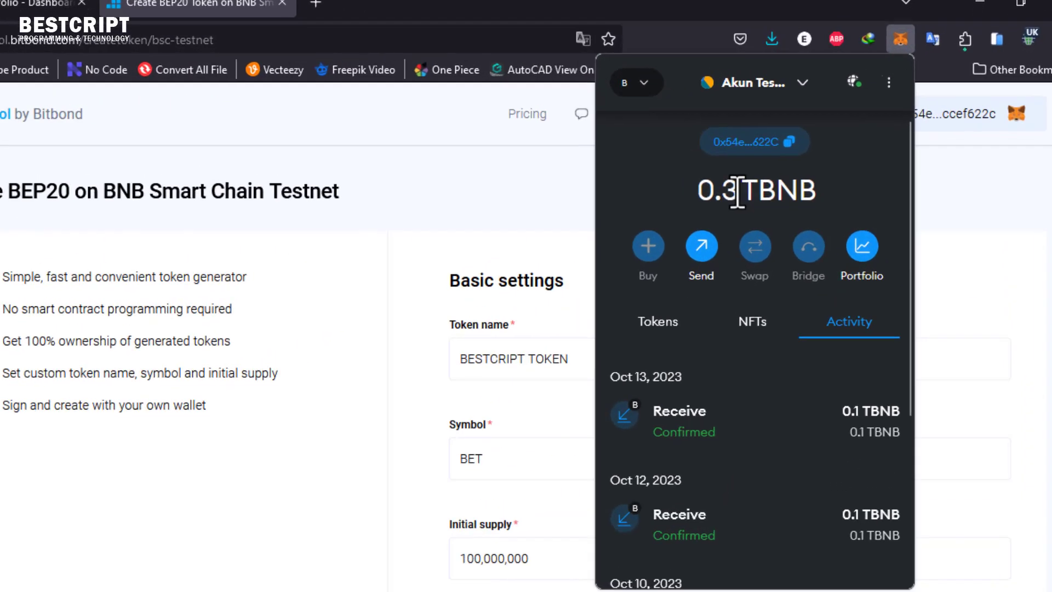
- Keep BNB Smart Chain Testnet as the network and scroll to the Create Token button
left_click(953, 219)
scroll(794, 589, "down", 15)
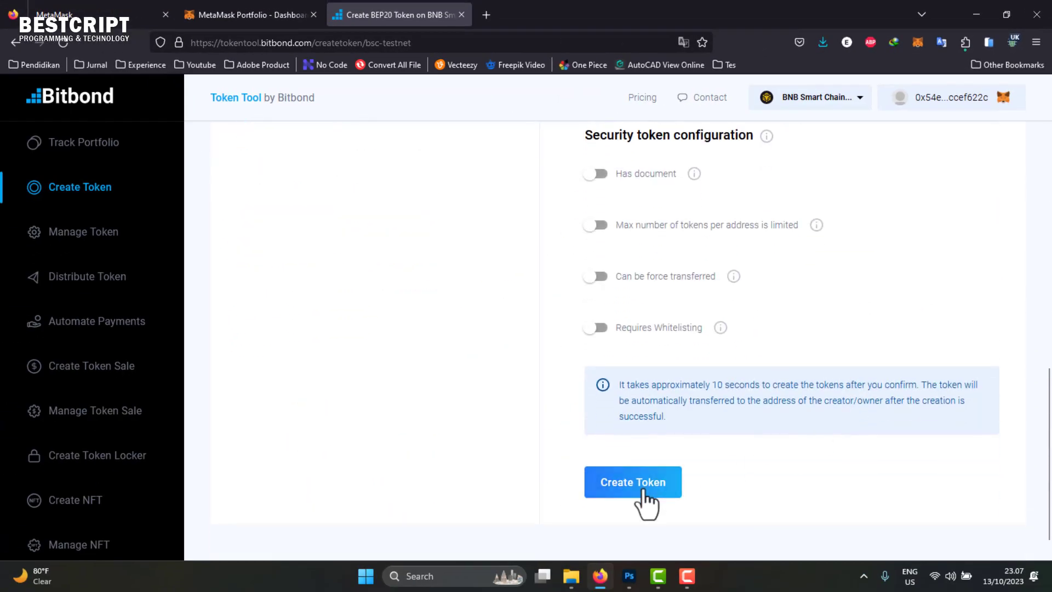
scroll(645, 492, "up", 15)
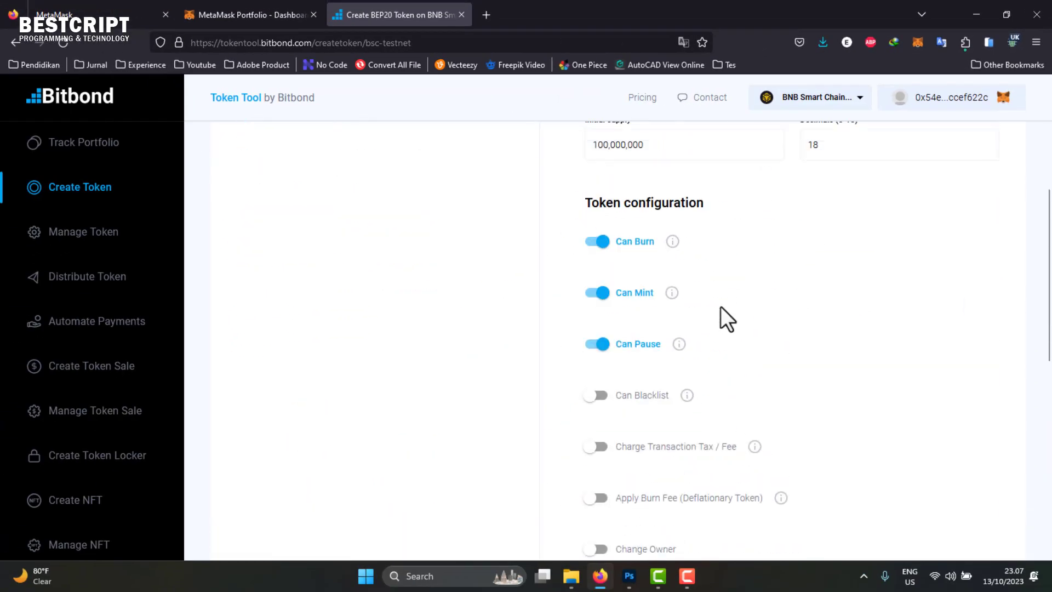
left_click(849, 110)
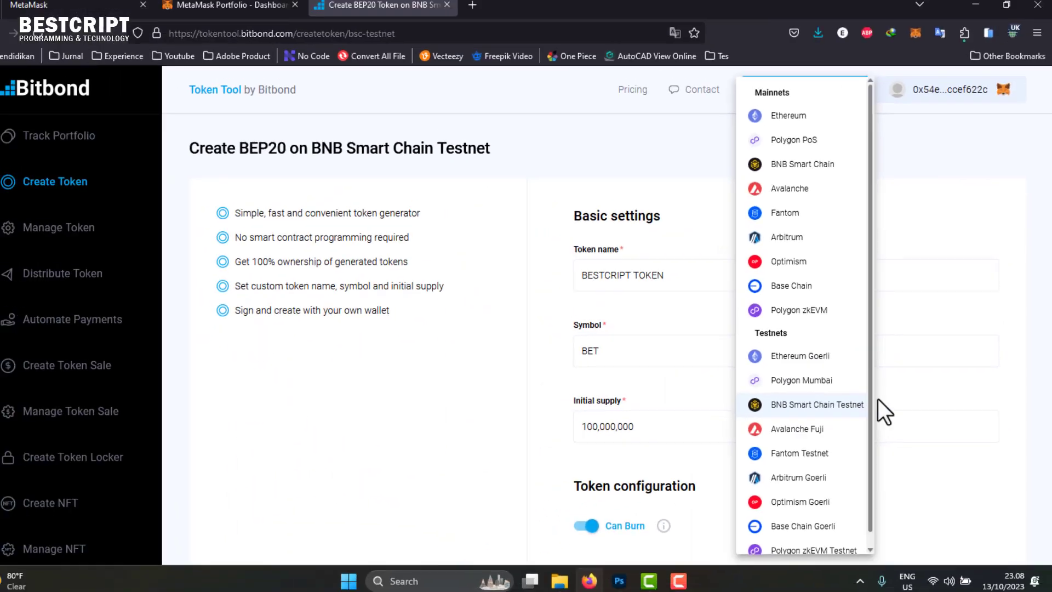
left_click(874, 48)
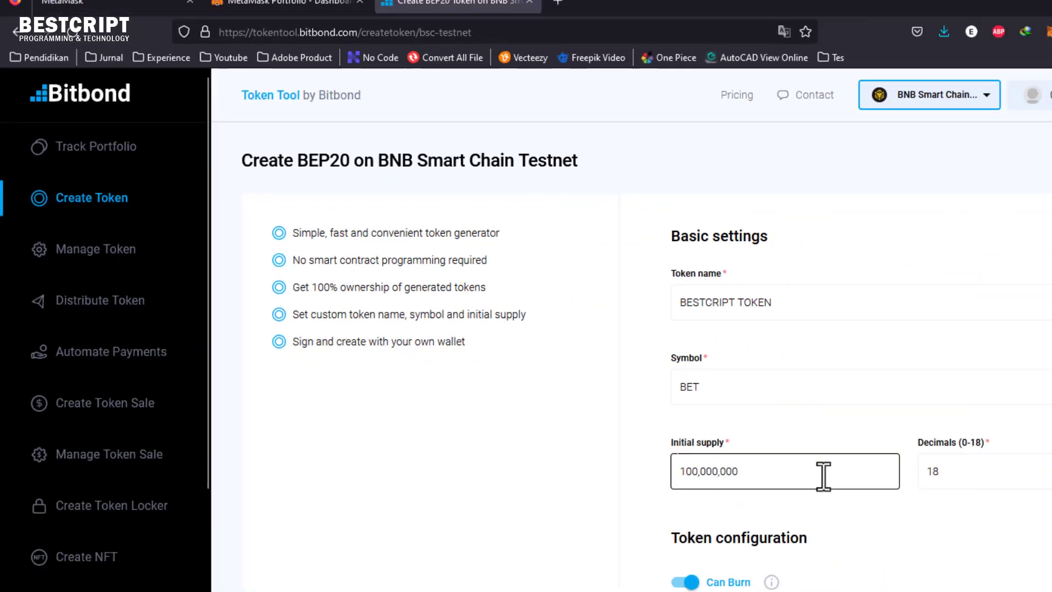
scroll(789, 444, "down", 15)
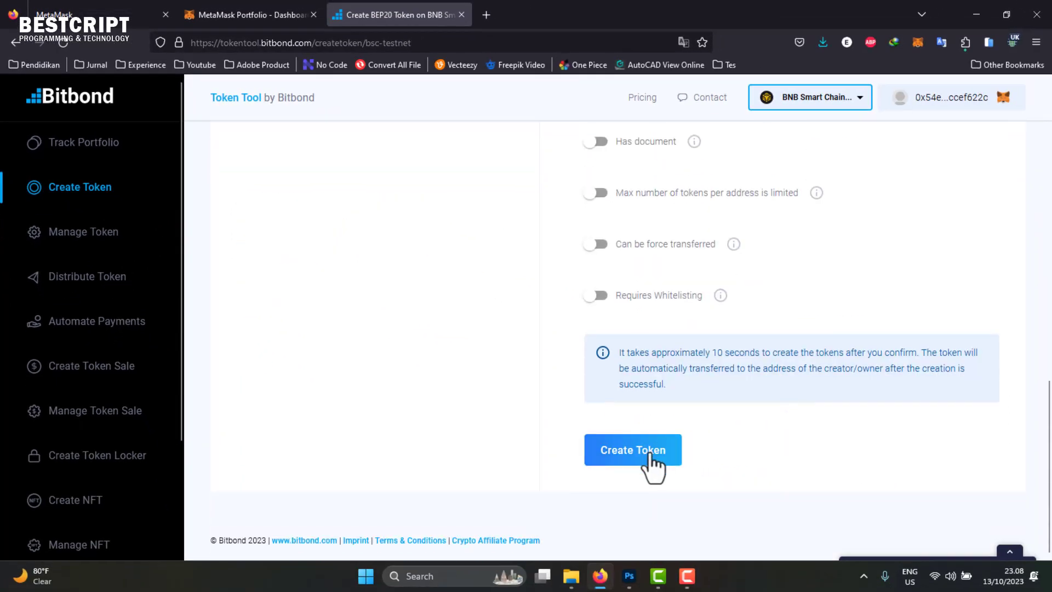
- Create BESTCRIPT TOKEN and confirm the 0.13772485 TBNB deployment transaction in MetaMask
left_click(652, 458)
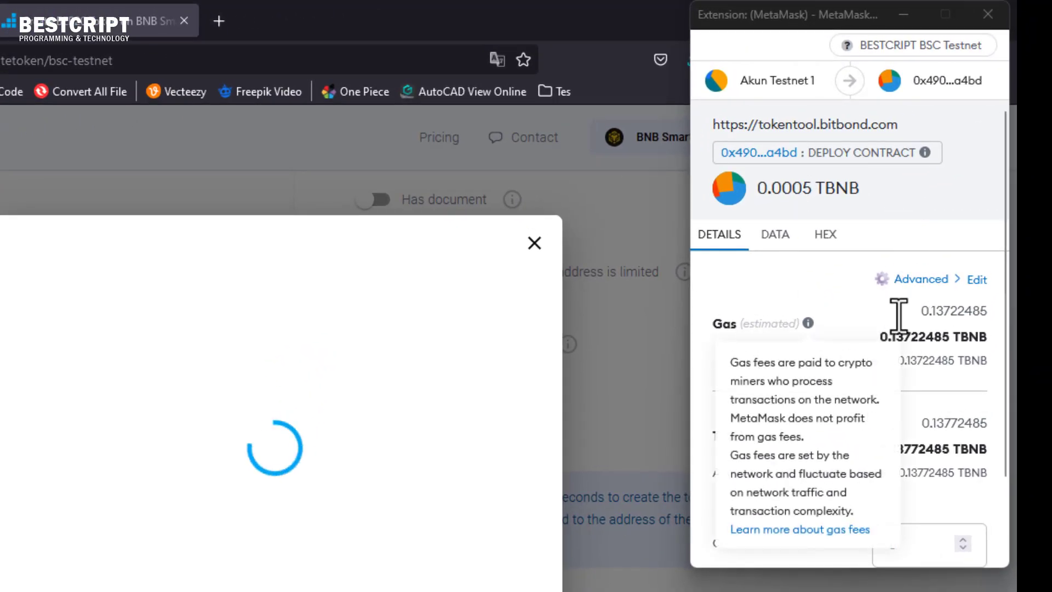
scroll(855, 466, "down", 2)
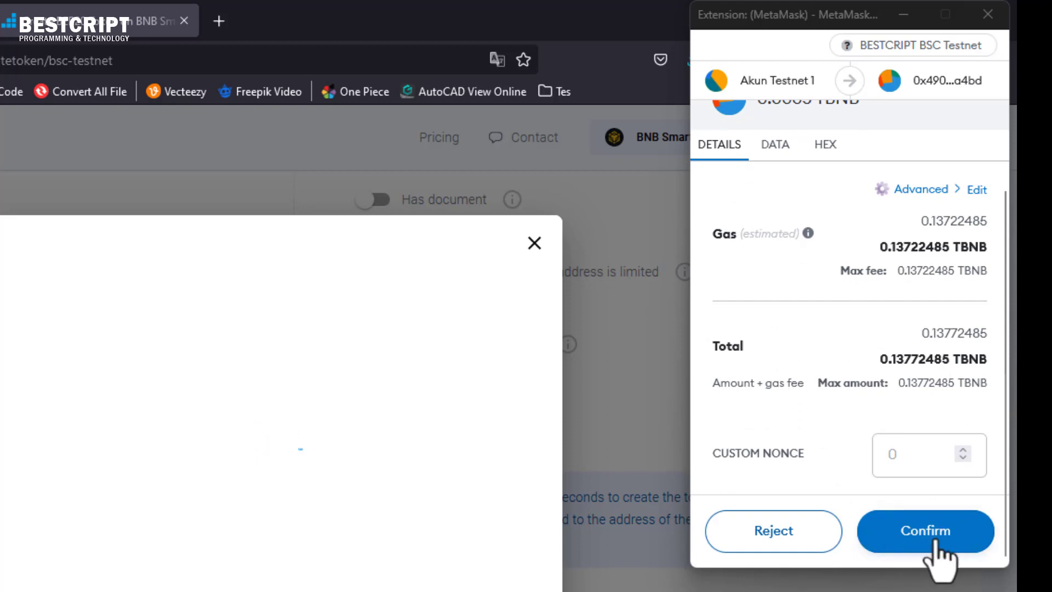
scroll(871, 365, "up", 2)
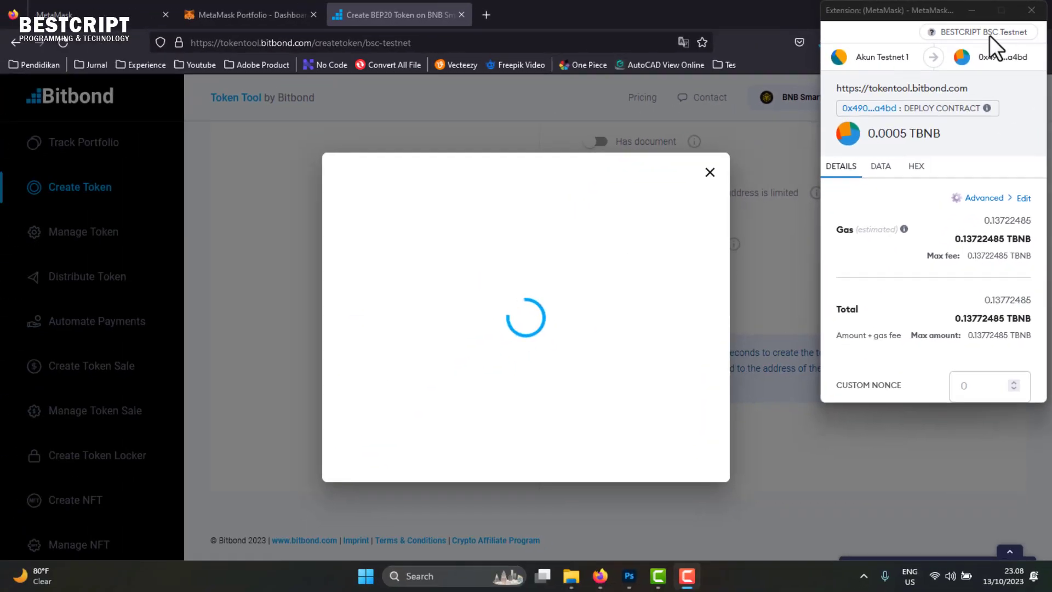
scroll(948, 170, "down", 3)
scroll(949, 189, "up", 3)
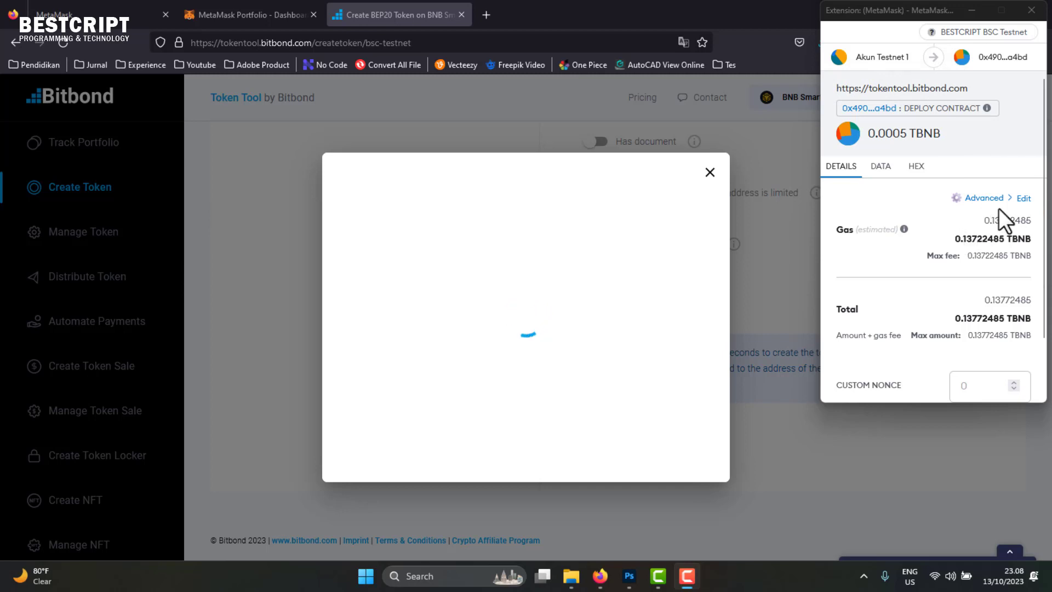
scroll(981, 274, "down", 2)
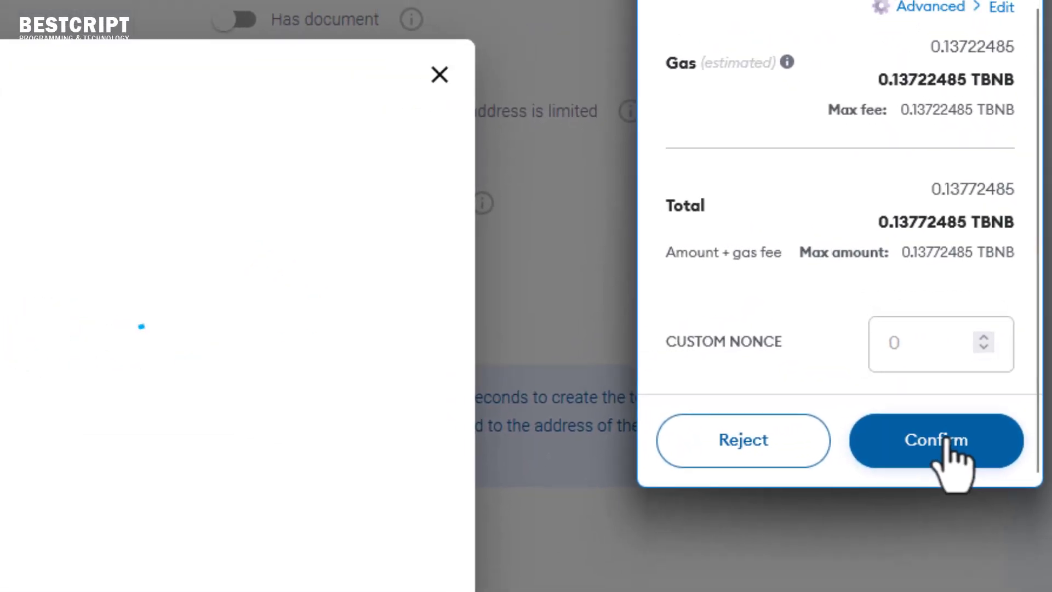
left_click(956, 403)
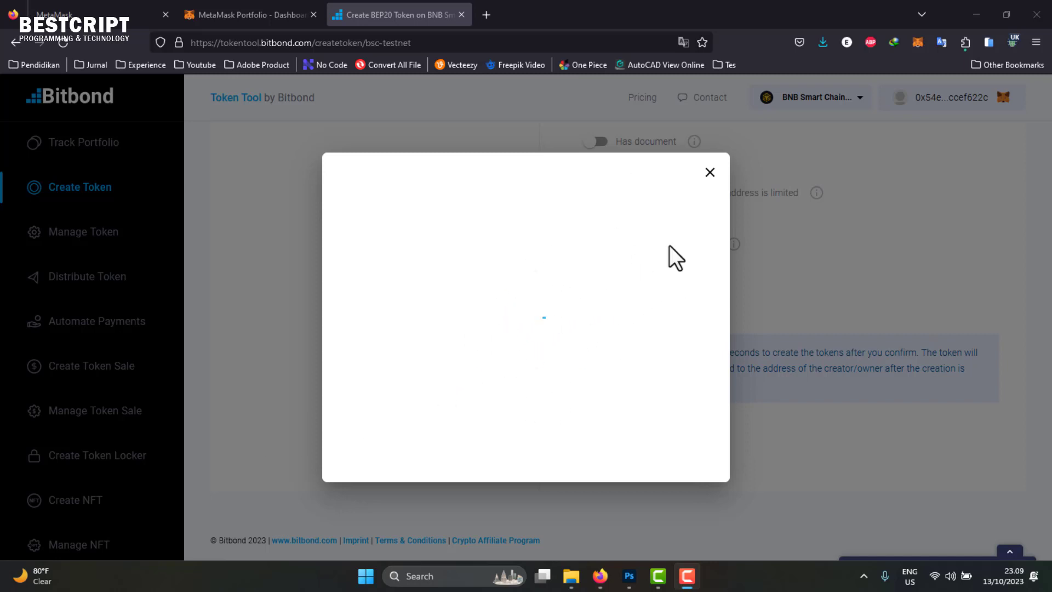
- Check the MetaMask wallet while the BESTCRIPT TOKEN deployment finishes
left_click(920, 49)
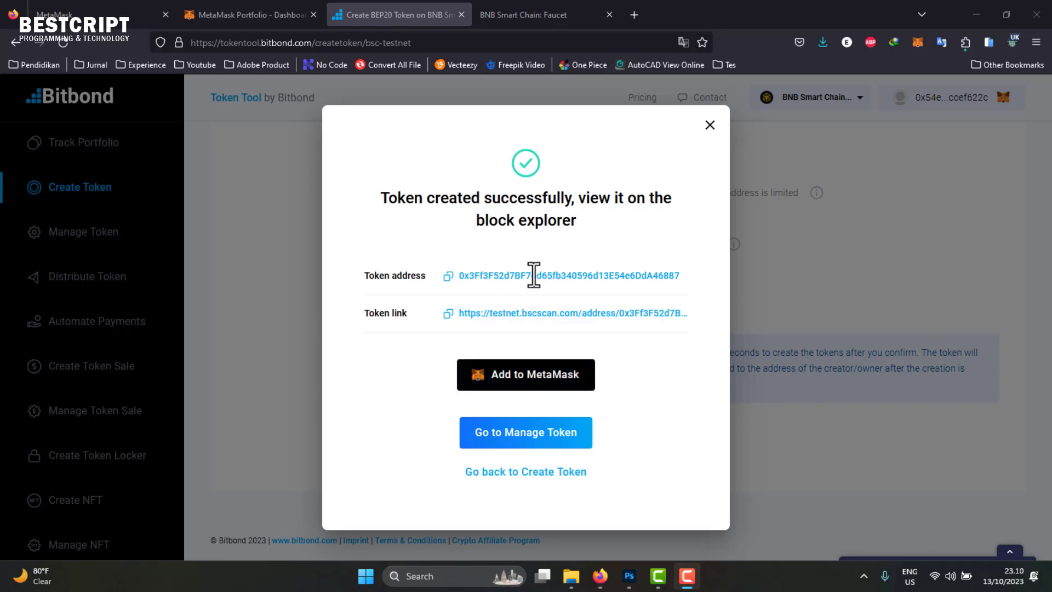
- Import the BET token into MetaMask, accepting its 100000000 balance
left_click(542, 383)
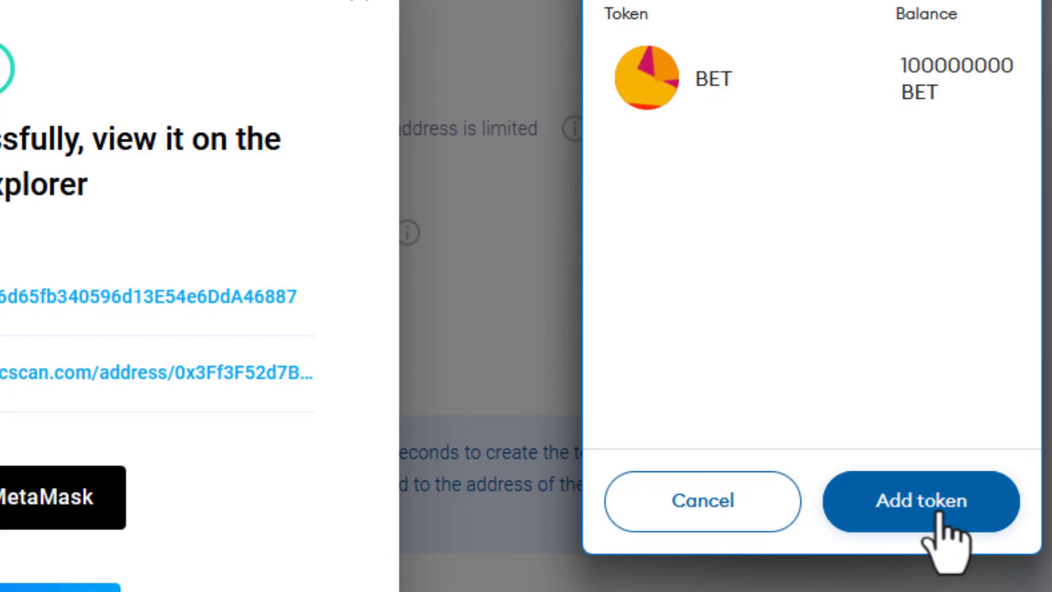
left_click(939, 516)
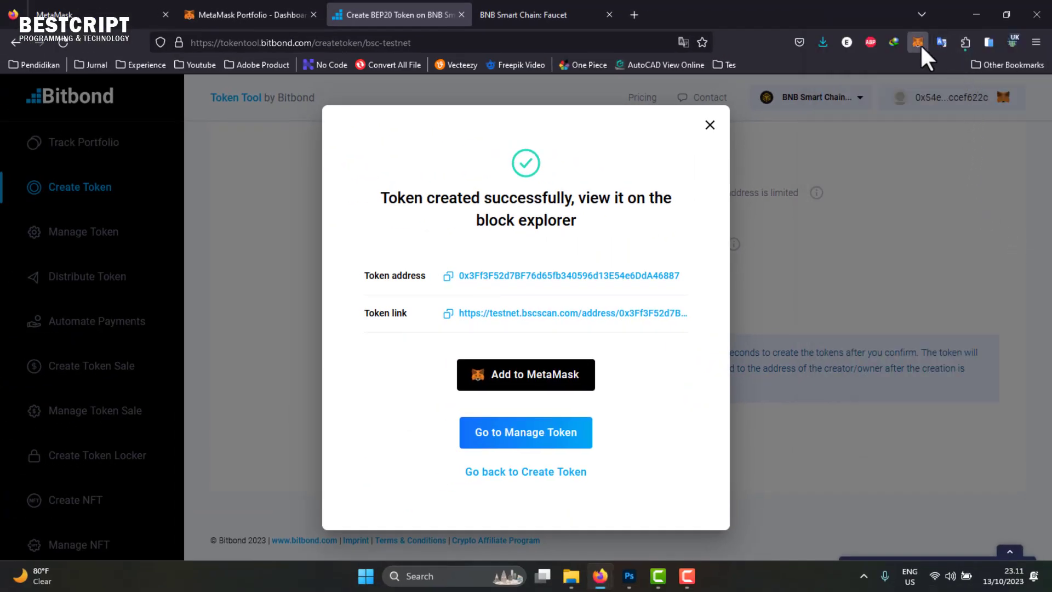
left_click(918, 43)
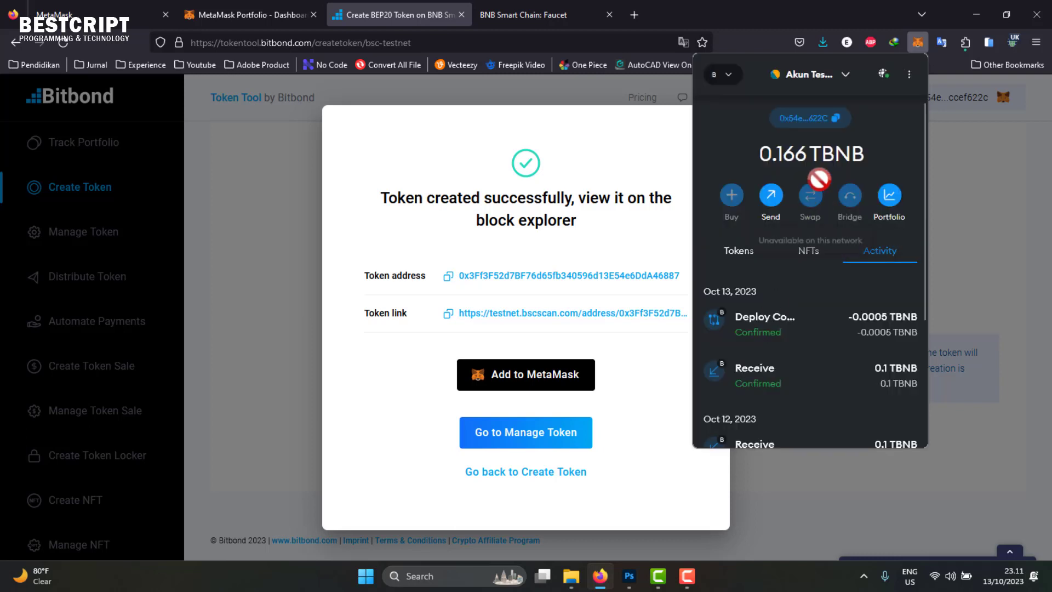
- Inspect the network list and confirm the wallet shows 100000000 BET and 0.166 TBNB
left_click(726, 76)
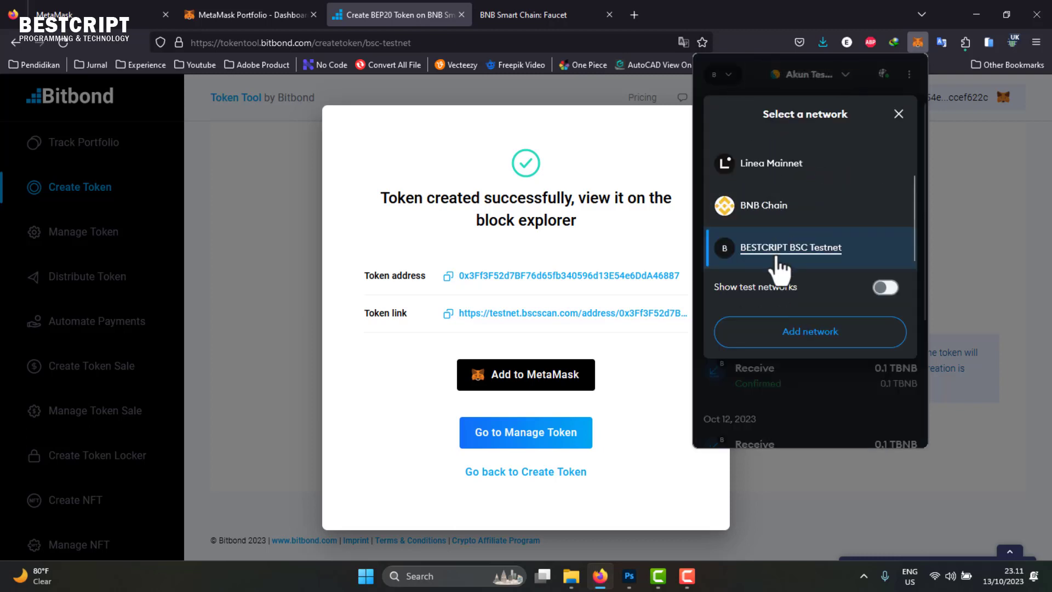
scroll(778, 269, "up", 1)
scroll(747, 263, "down", 1)
scroll(756, 258, "up", 1)
scroll(767, 257, "down", 1)
left_click(897, 115)
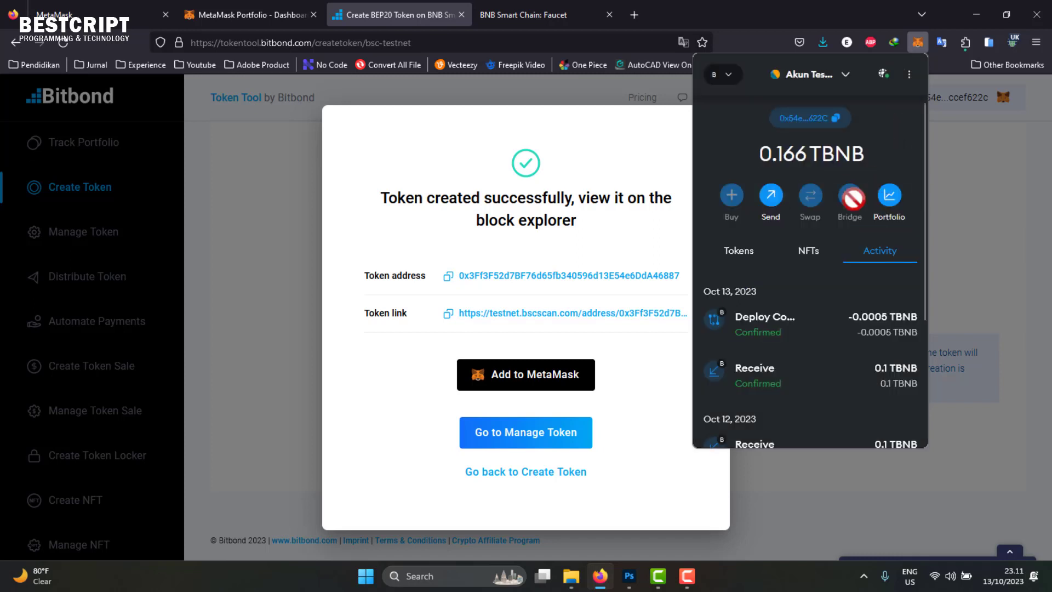
left_click(748, 257)
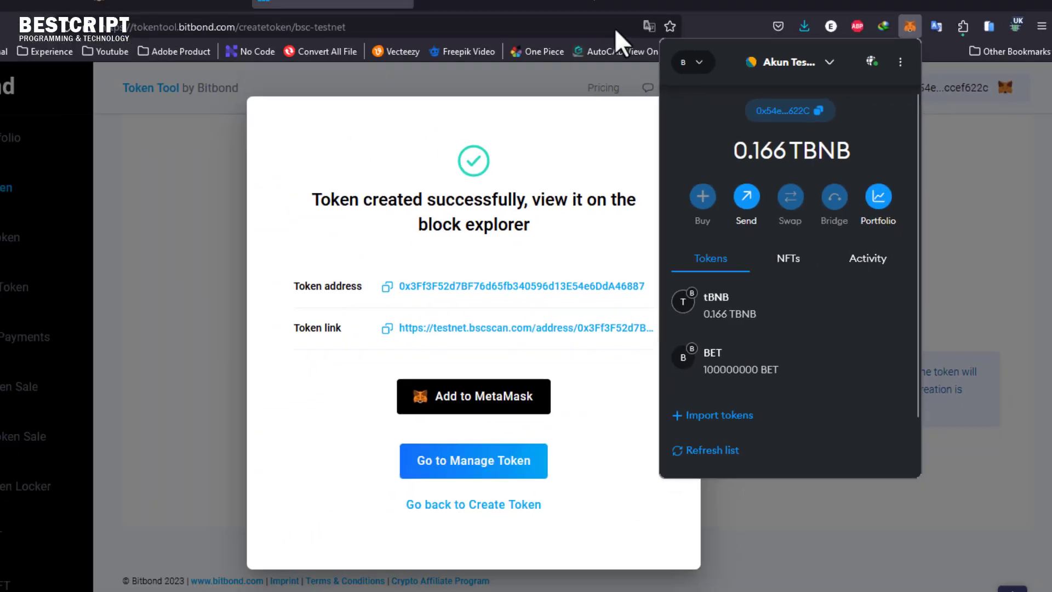
left_click(548, 50)
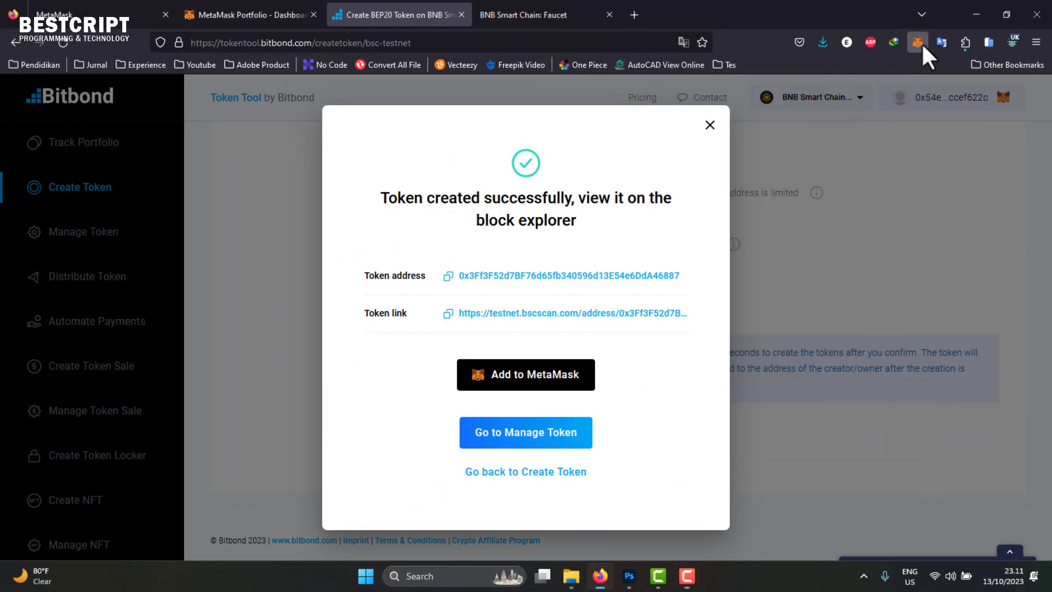
left_click(920, 44)
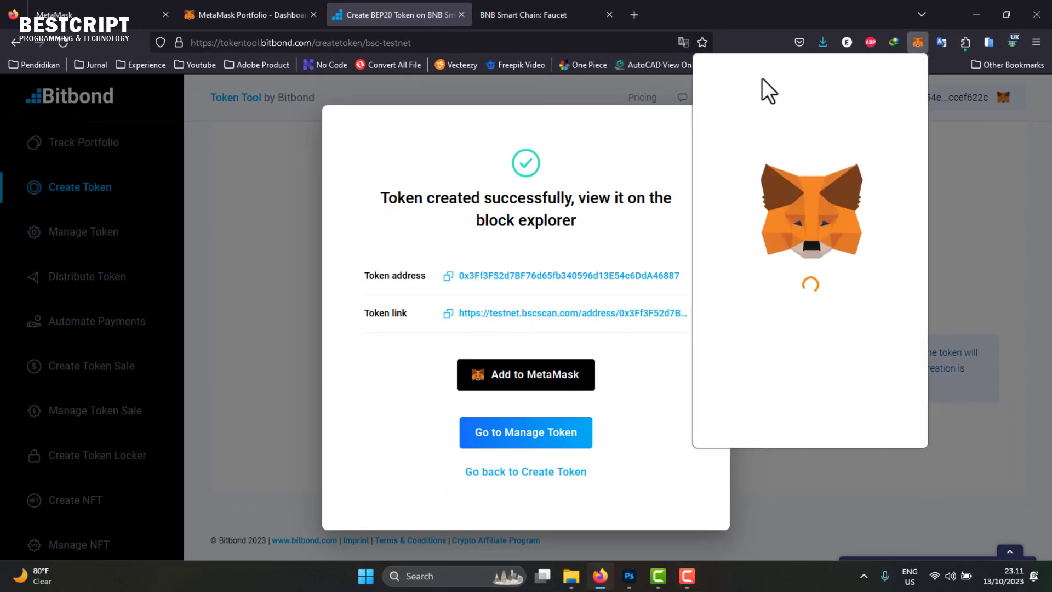
- Switch MetaMask to Ethereum Mainnet, then back to BESTCRIPT BSC Testnet
left_click(724, 74)
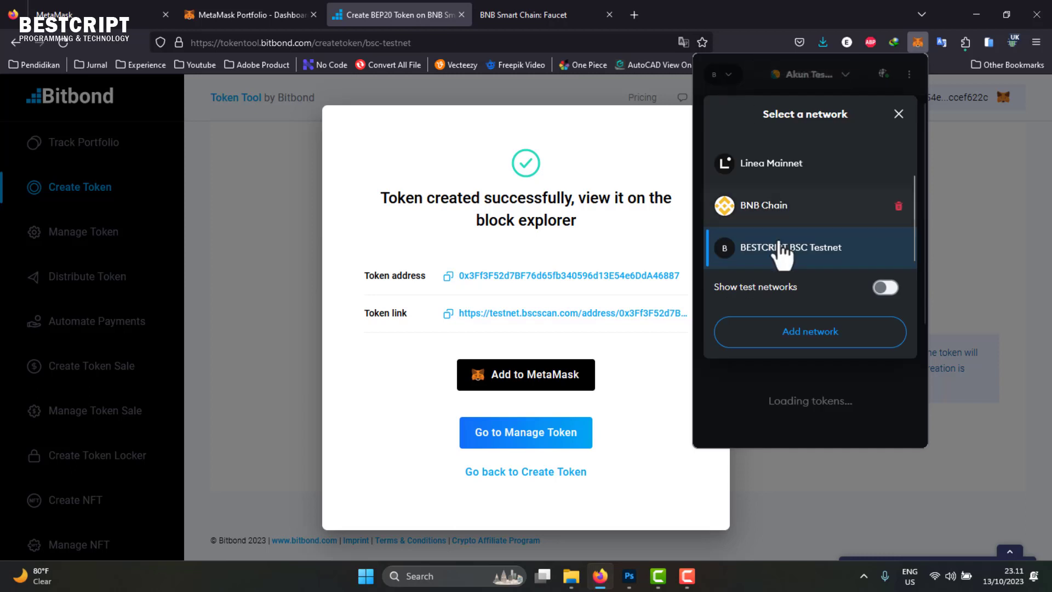
scroll(770, 180, "up", 1)
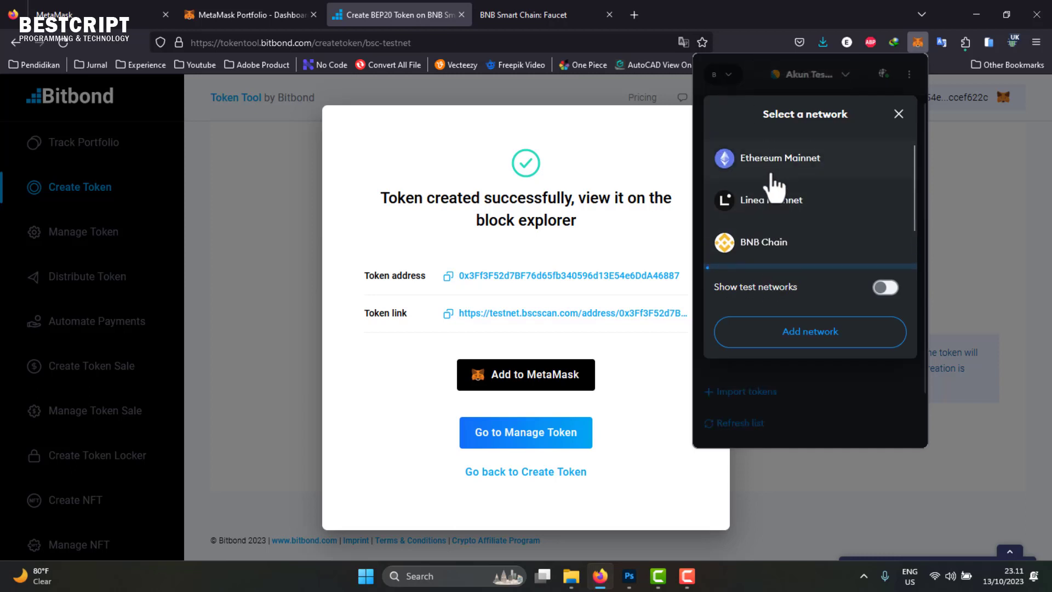
left_click(778, 162)
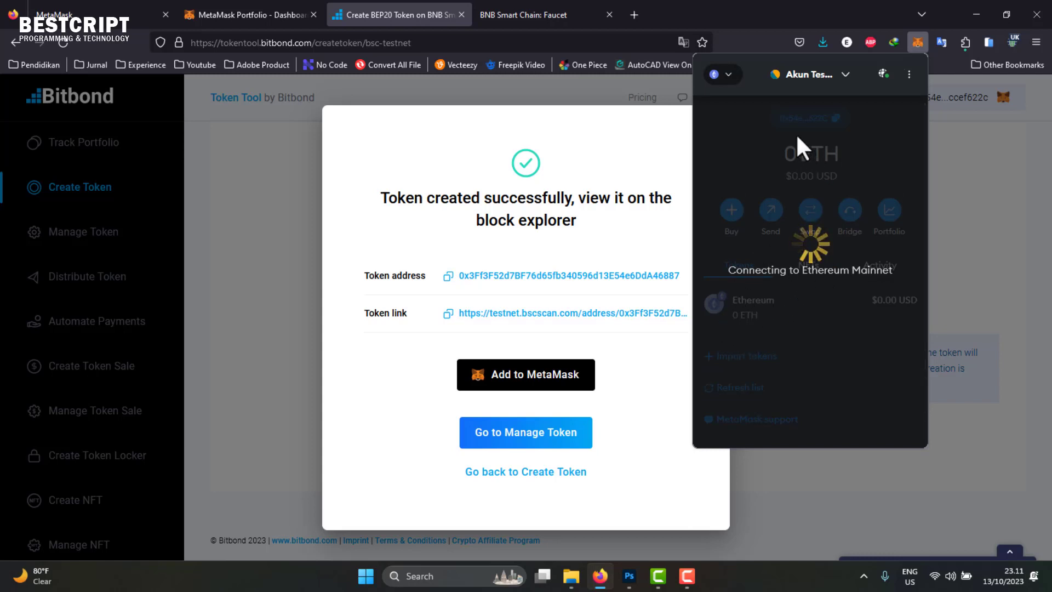
left_click(720, 75)
scroll(775, 247, "down", 1)
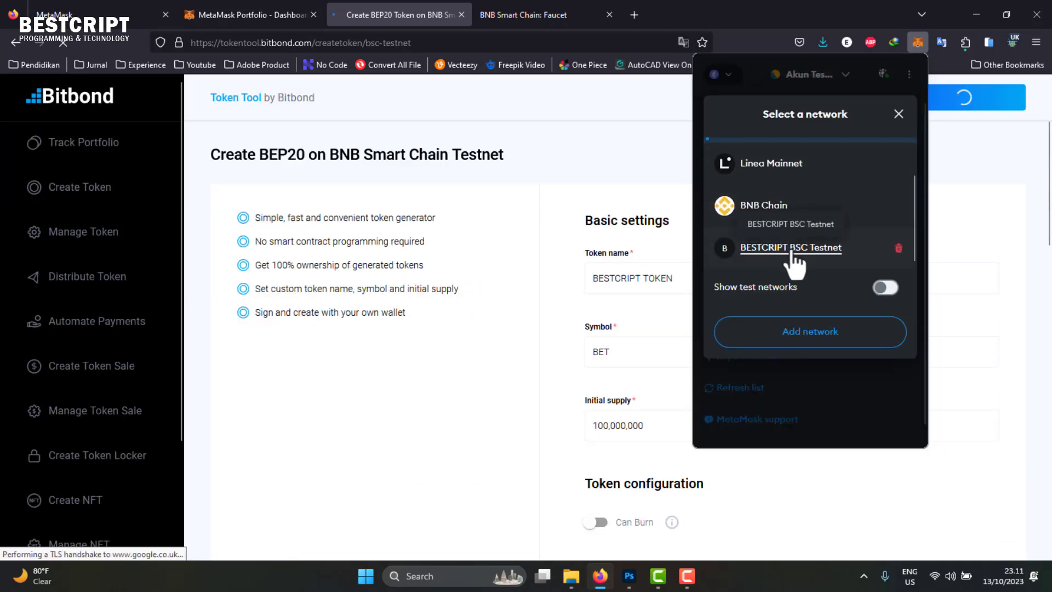
left_click(794, 264)
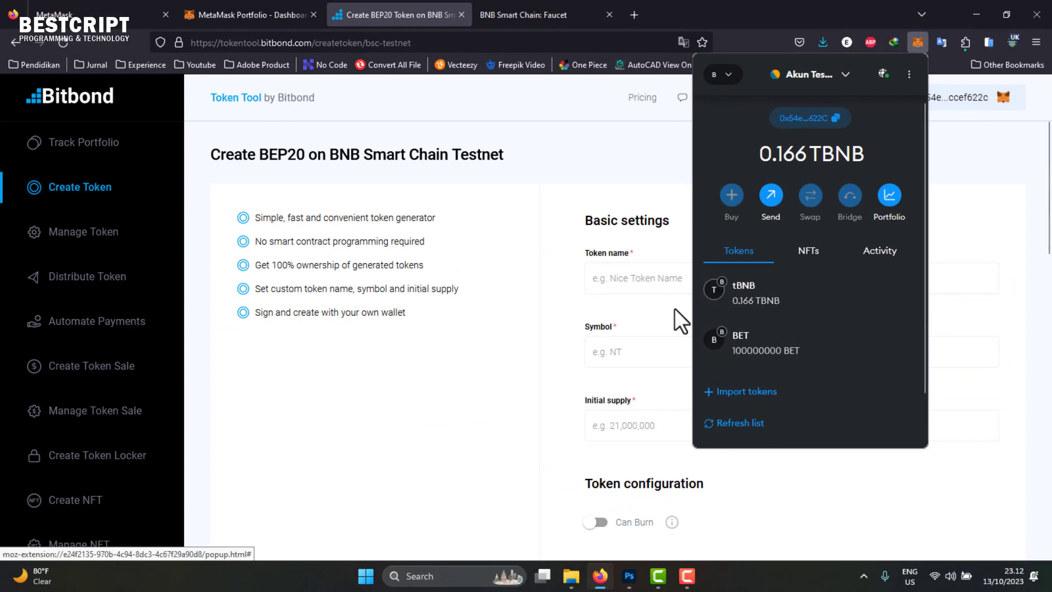
- Close and reopen the wallet, then open the BET token's details
scroll(566, 439, "down", 8)
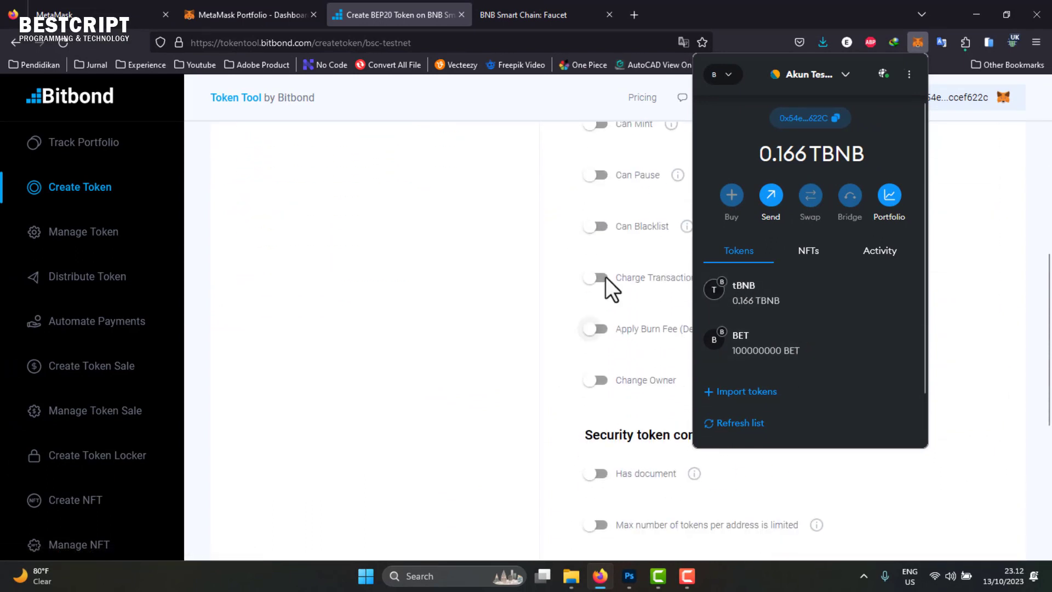
left_click(536, 280)
scroll(587, 286, "up", 5)
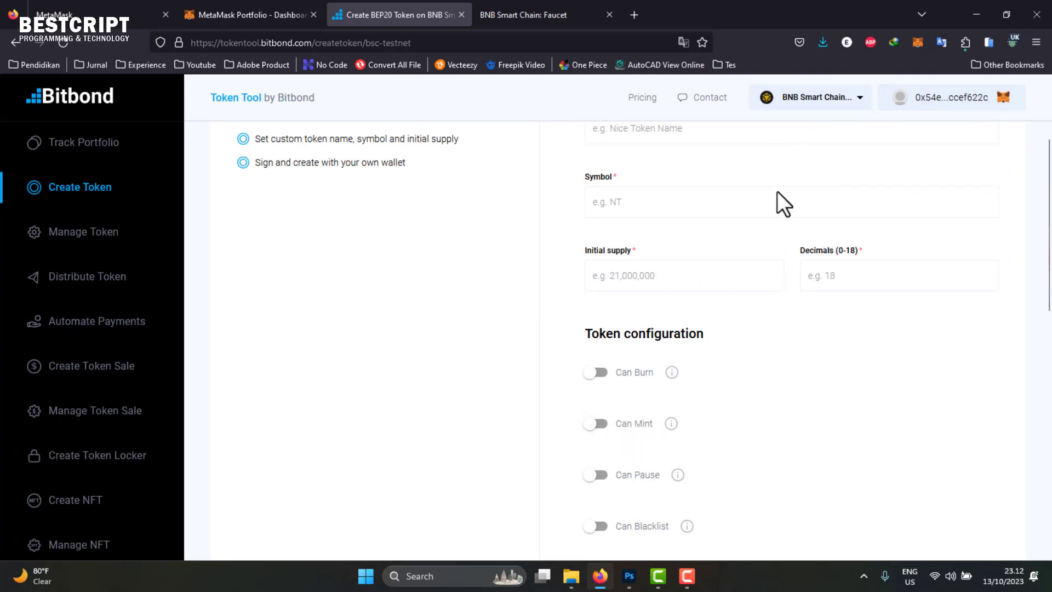
scroll(744, 402, "up", 3)
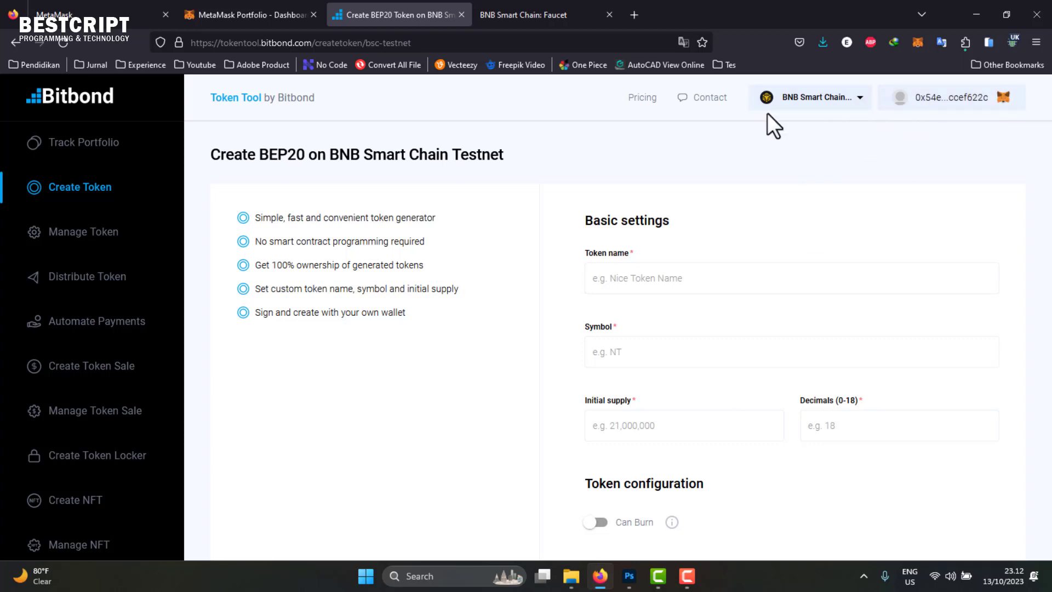
left_click(917, 44)
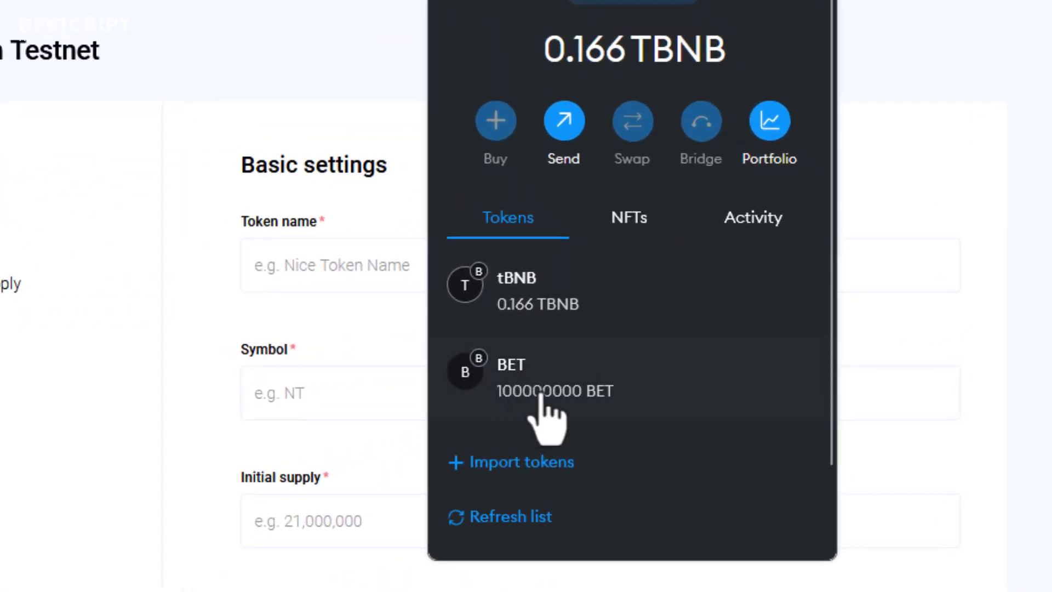
left_click(564, 388)
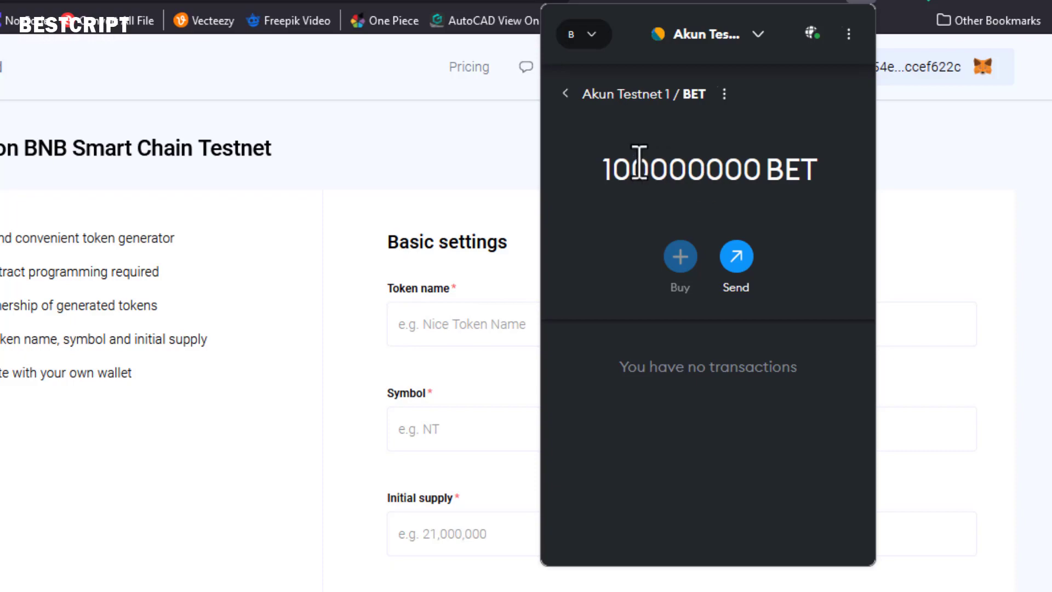
- Confirm the BET balance reads 100000000 BET, then go to the BNB Smart Chain Faucet page
left_click_drag(605, 169, 766, 193)
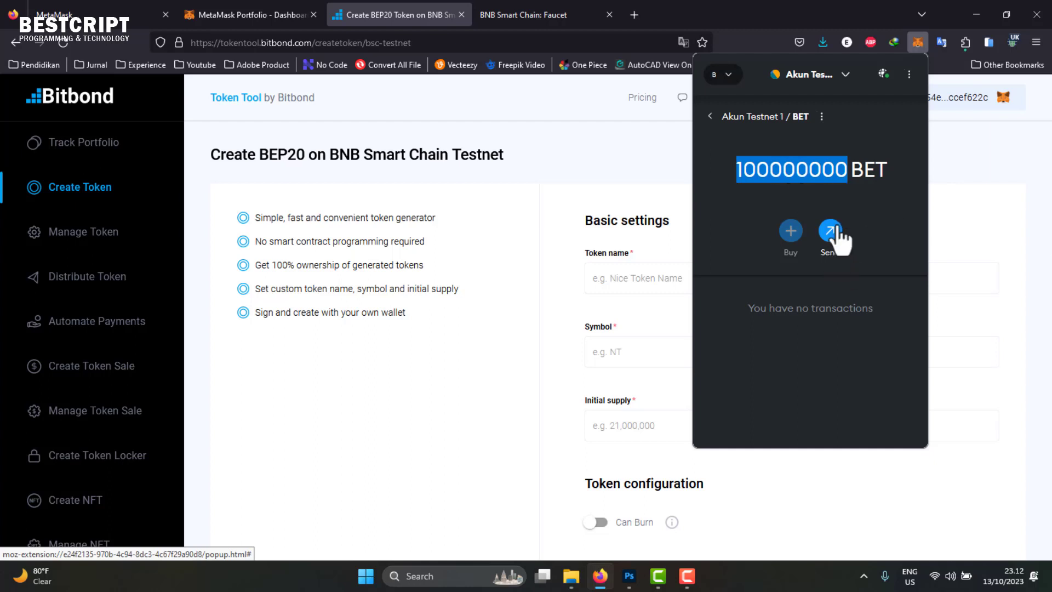
left_click(865, 165)
double_click(864, 172)
left_click(826, 169)
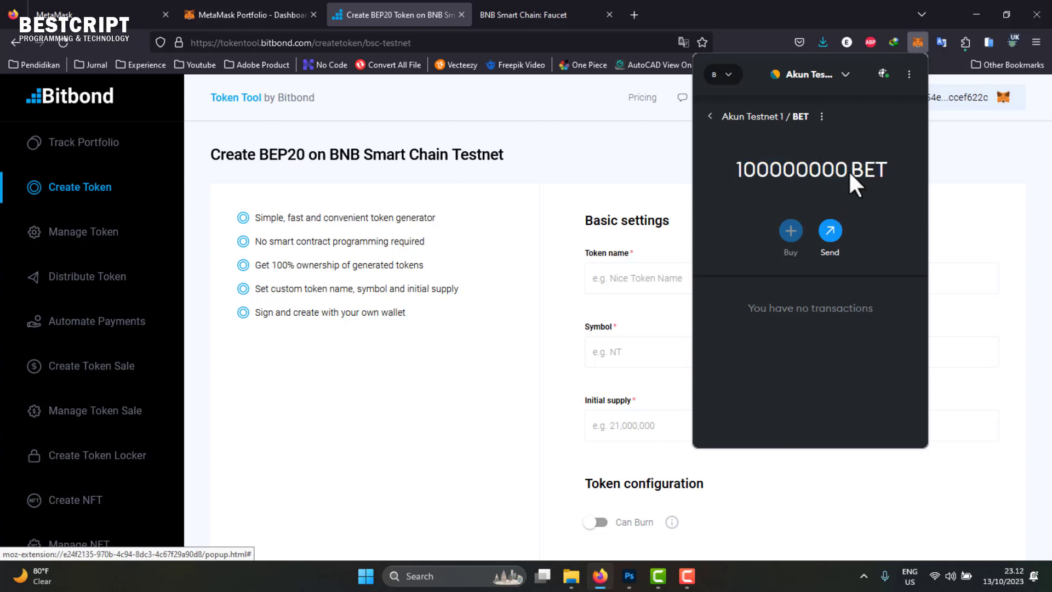
left_click_drag(847, 168, 721, 162)
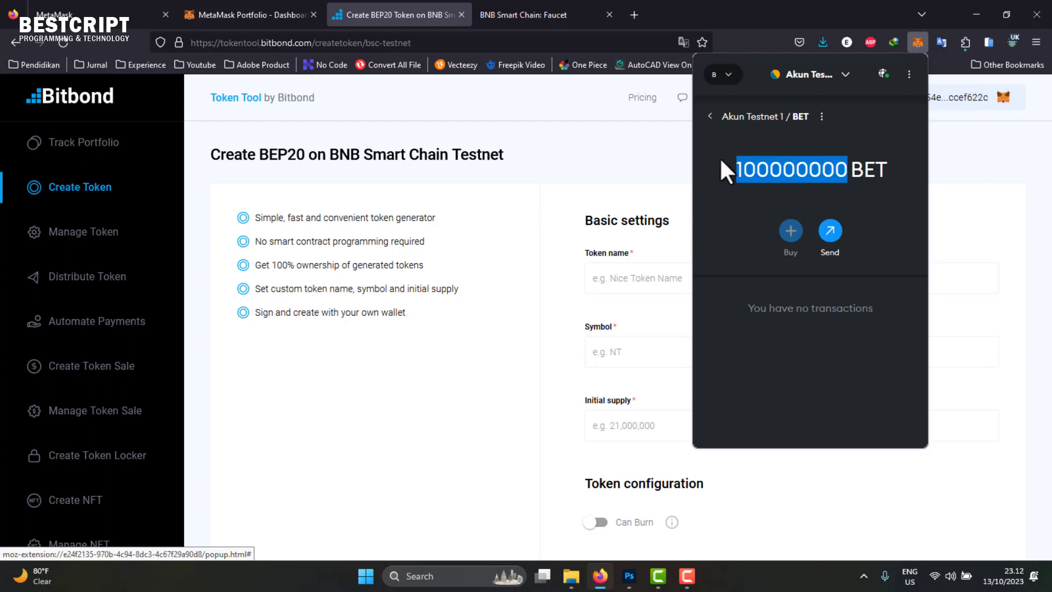
left_click(783, 167)
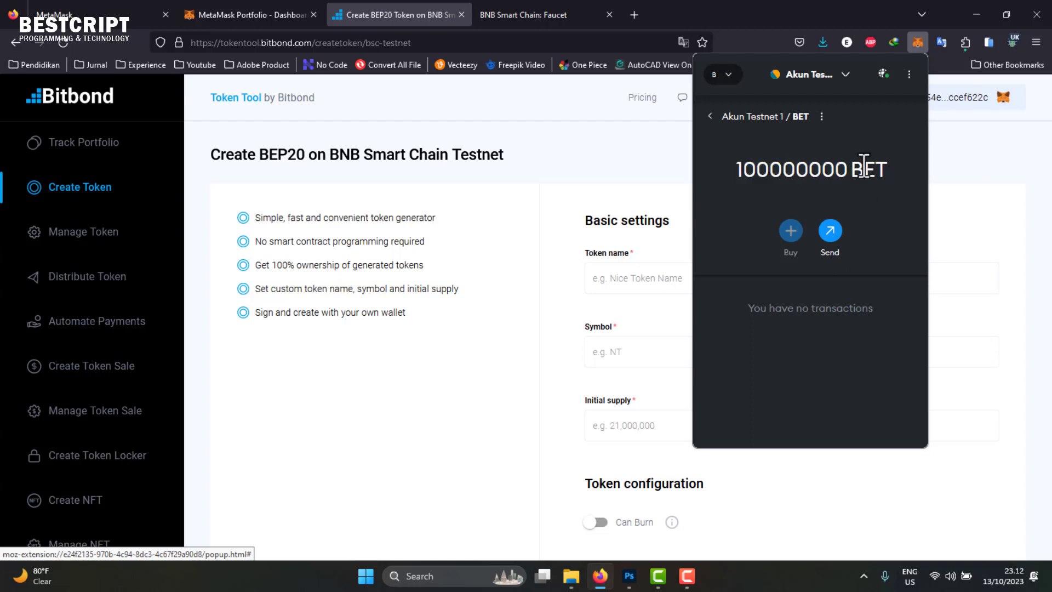
left_click(625, 181)
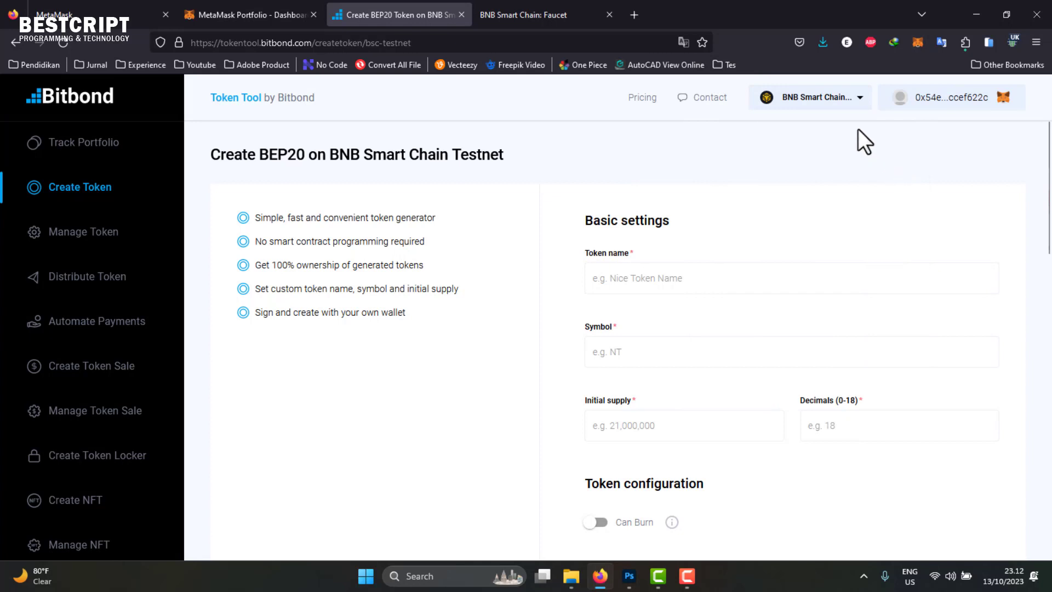
left_click(505, 8)
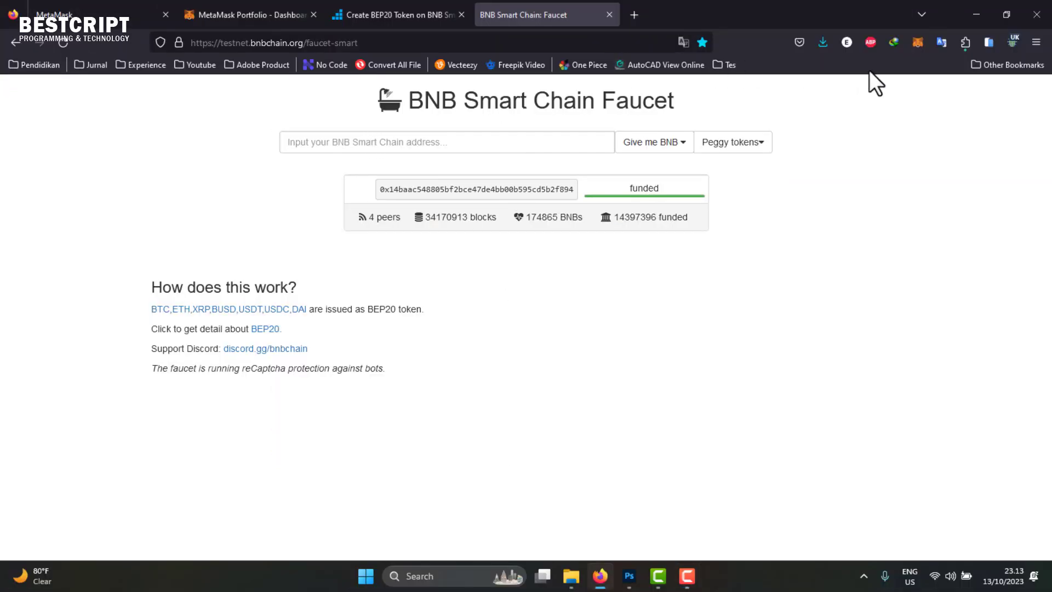
- Copy the MetaMask account address, keeping BESTCRIPT BSC Testnet and the testnet account selected
left_click(917, 41)
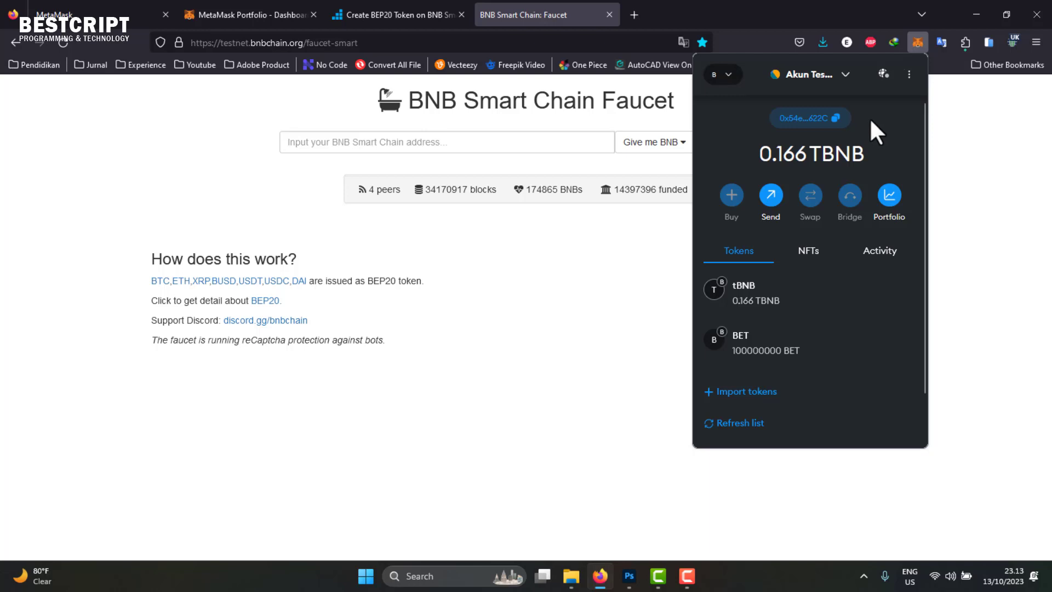
left_click(824, 121)
left_click(728, 75)
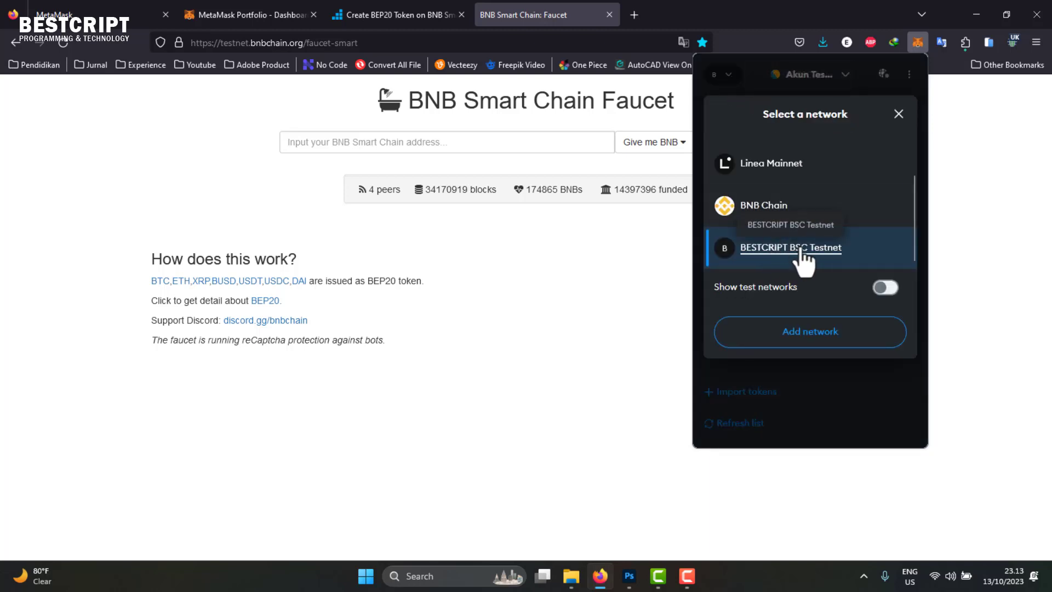
left_click(729, 74)
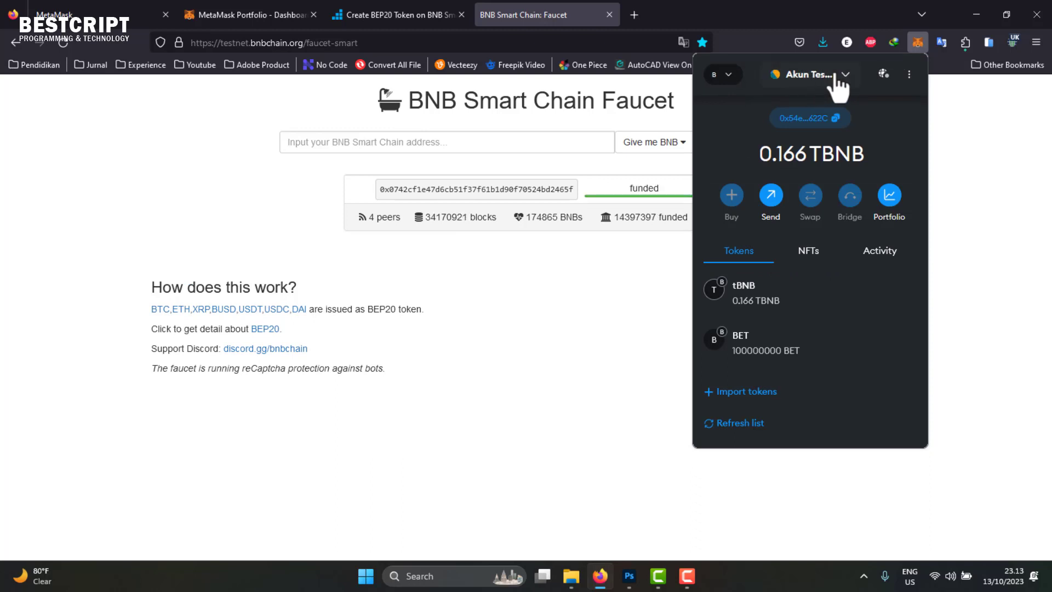
left_click(828, 78)
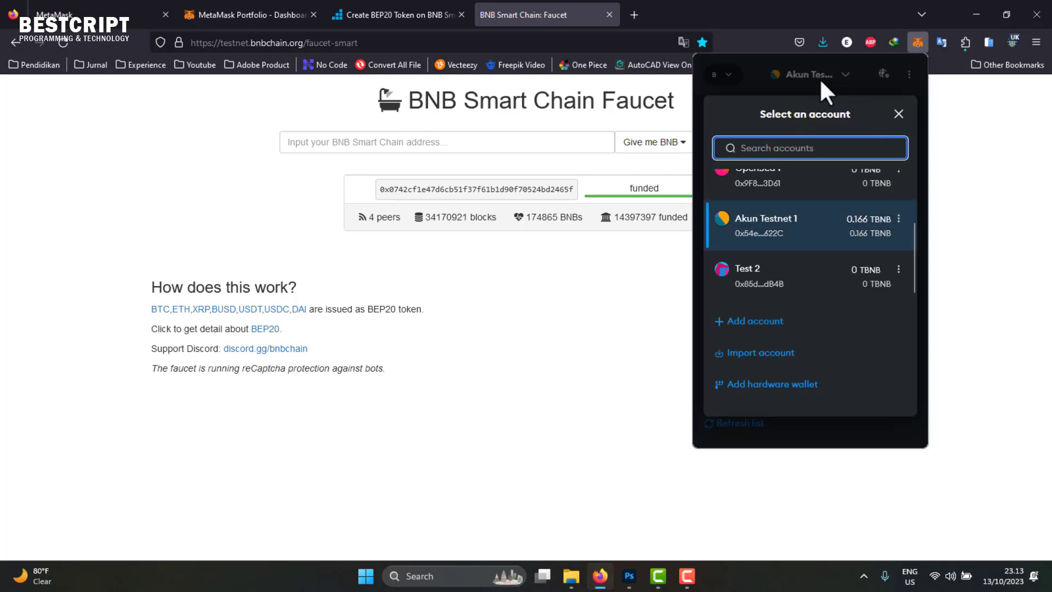
left_click(813, 81)
left_click(818, 75)
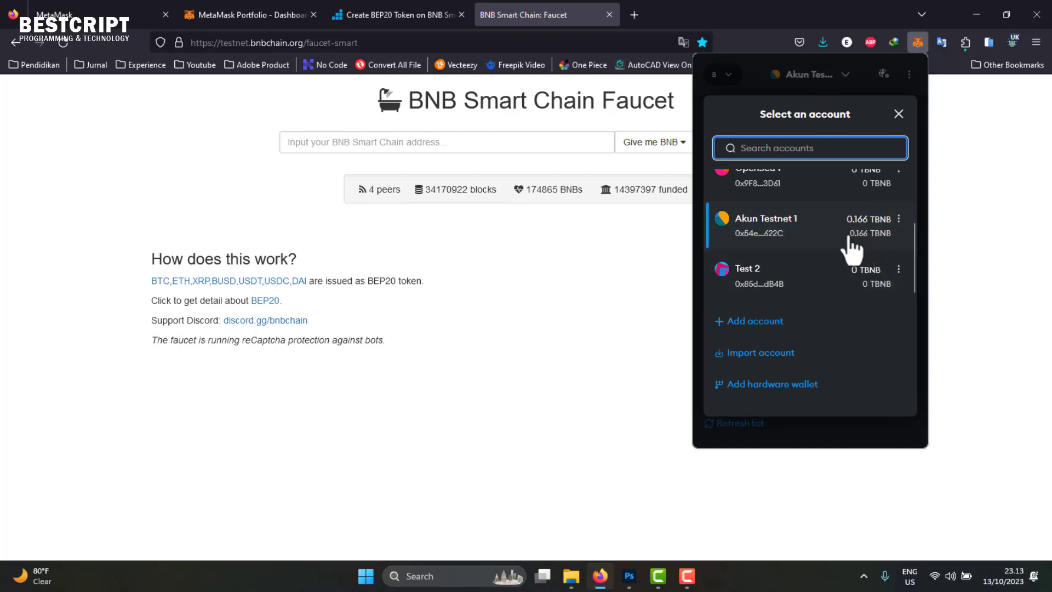
left_click(827, 83)
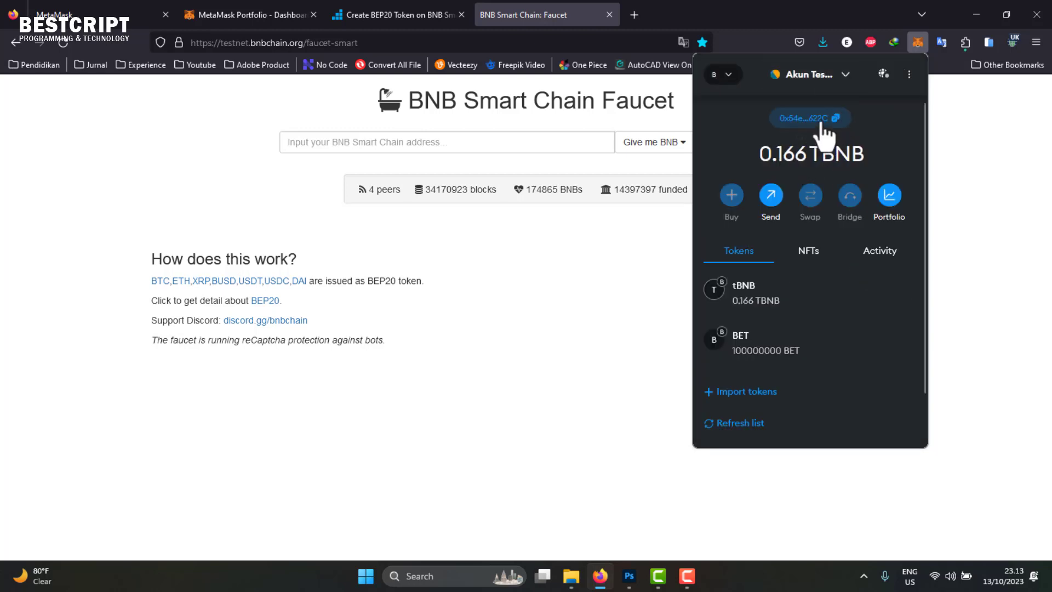
left_click(835, 119)
- Paste the copied wallet address into the faucet's address field
left_click(371, 143)
right_click(372, 147)
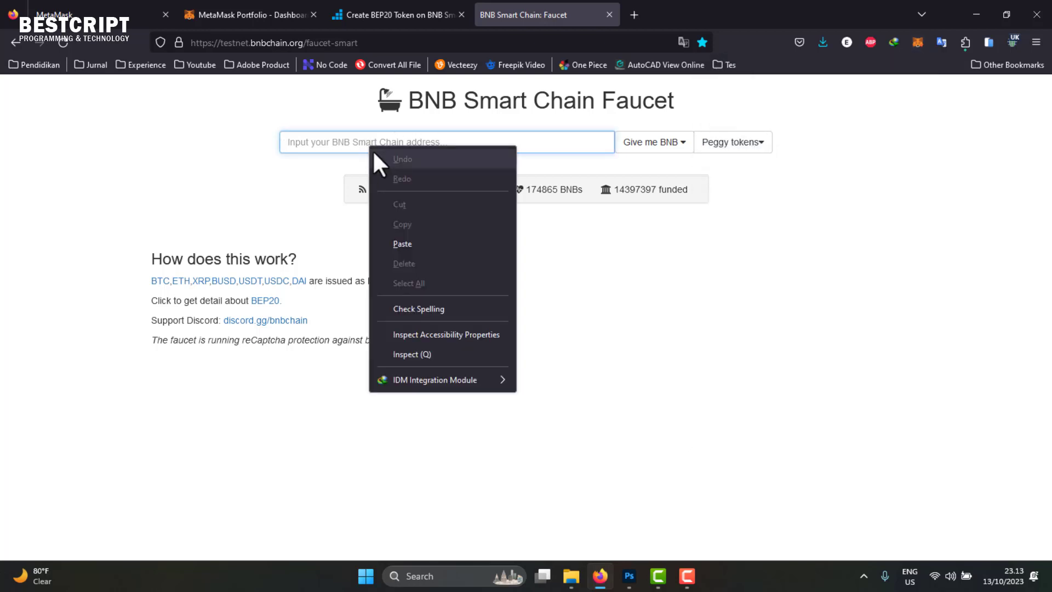
left_click(423, 244)
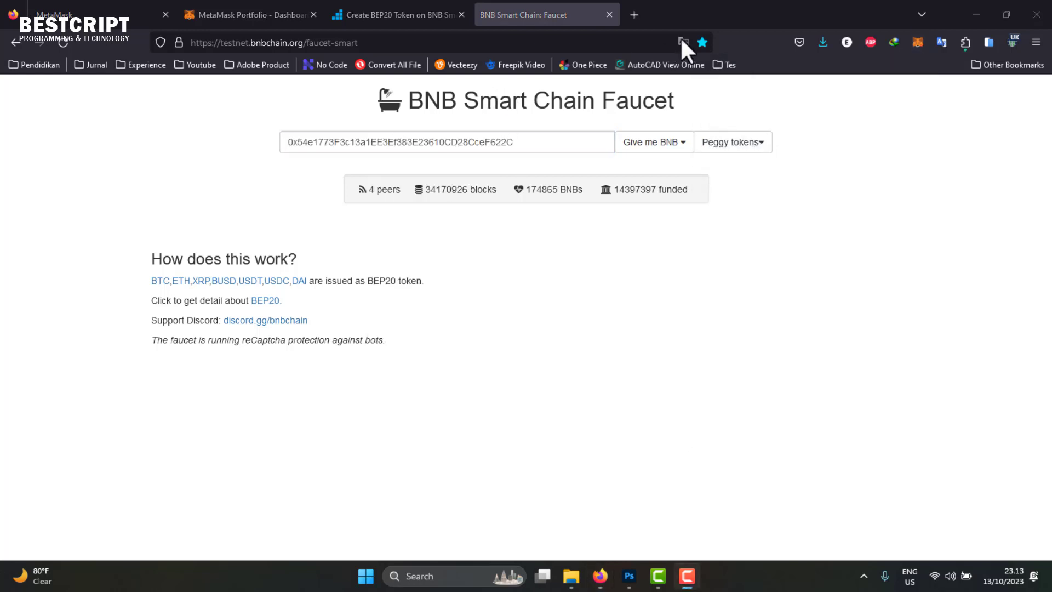
- Request 0.1 BNB for the wallet address, retrying after the robot warning
left_click(682, 146)
left_click(644, 167)
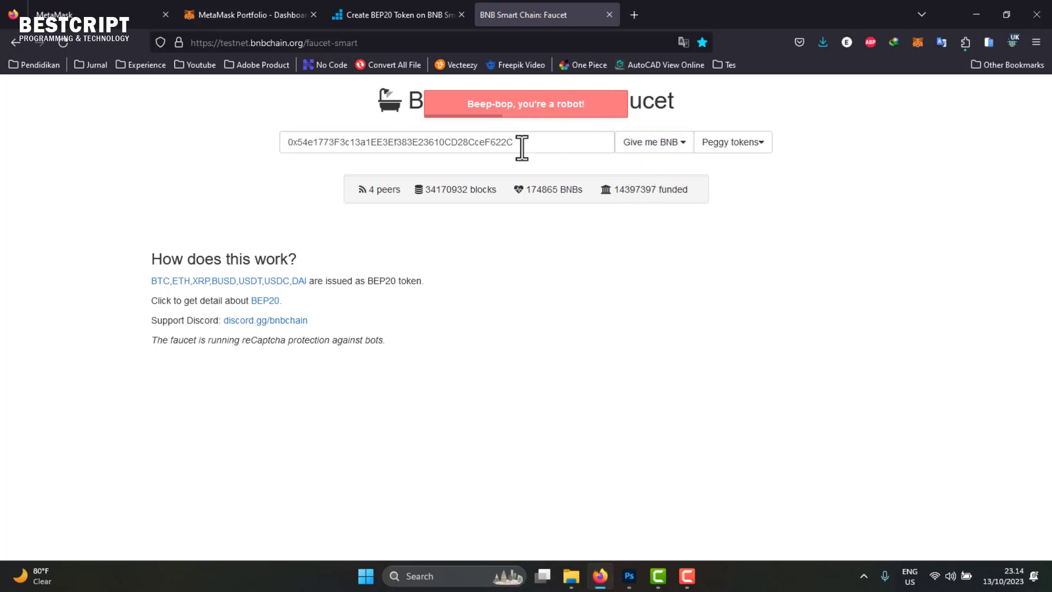
left_click(657, 146)
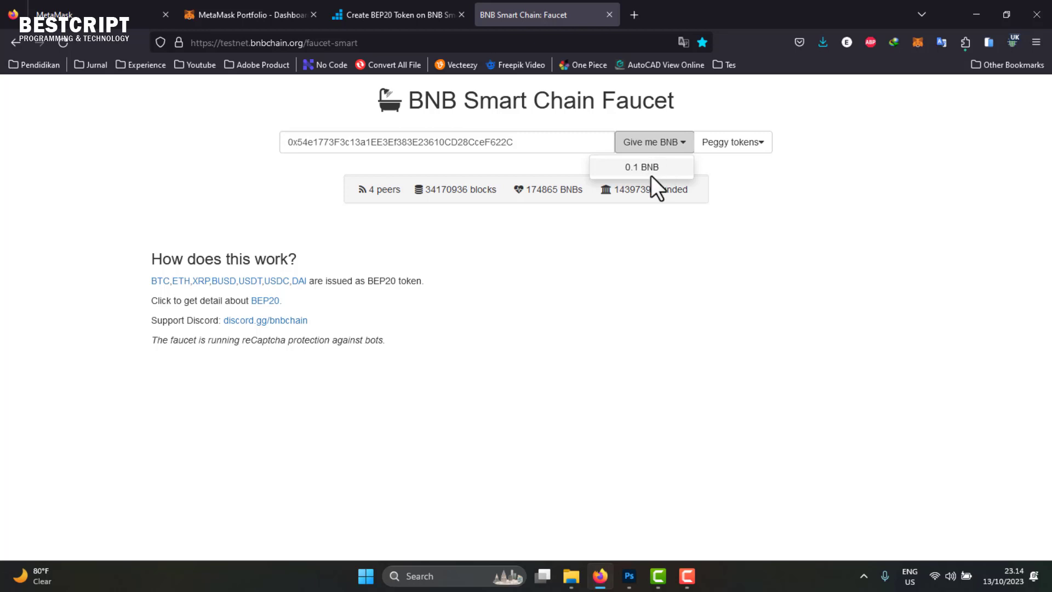
left_click(656, 225)
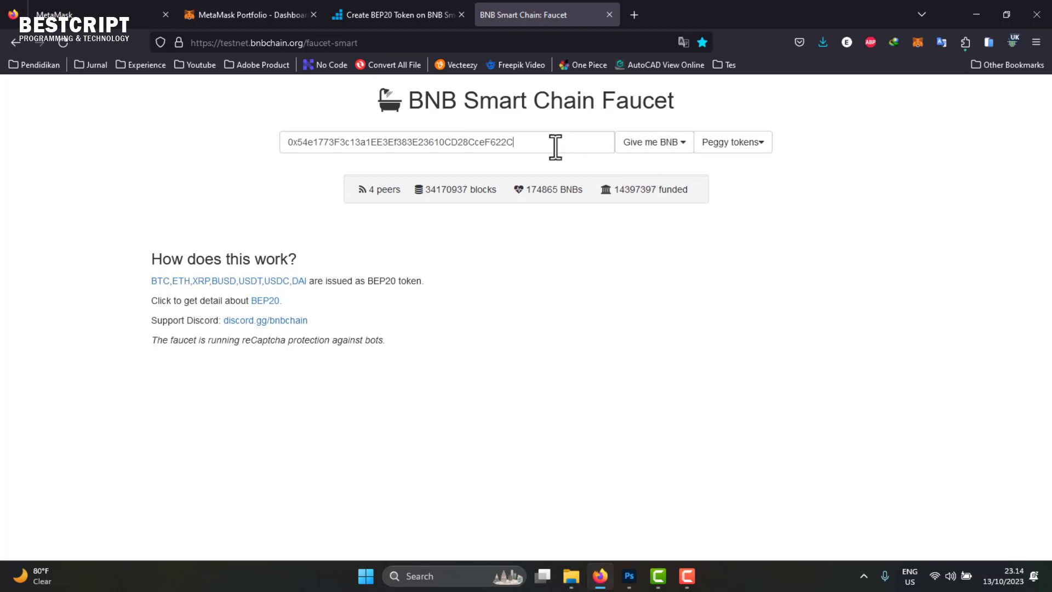
left_click(642, 146)
left_click(654, 173)
- View the wallet account on the BscScan explorer from MetaMask's account options
left_click(917, 42)
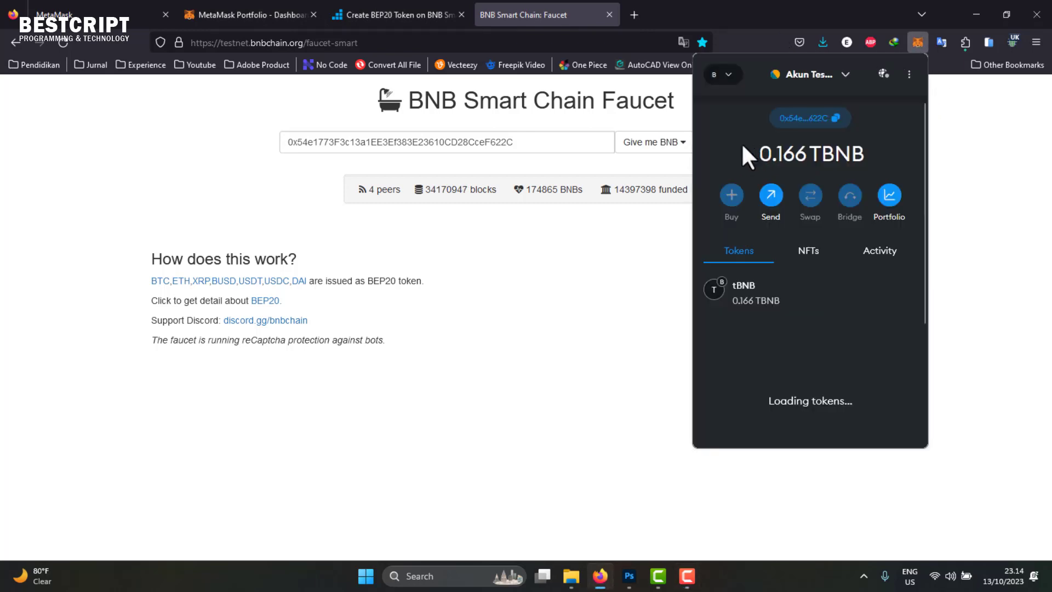
left_click(909, 74)
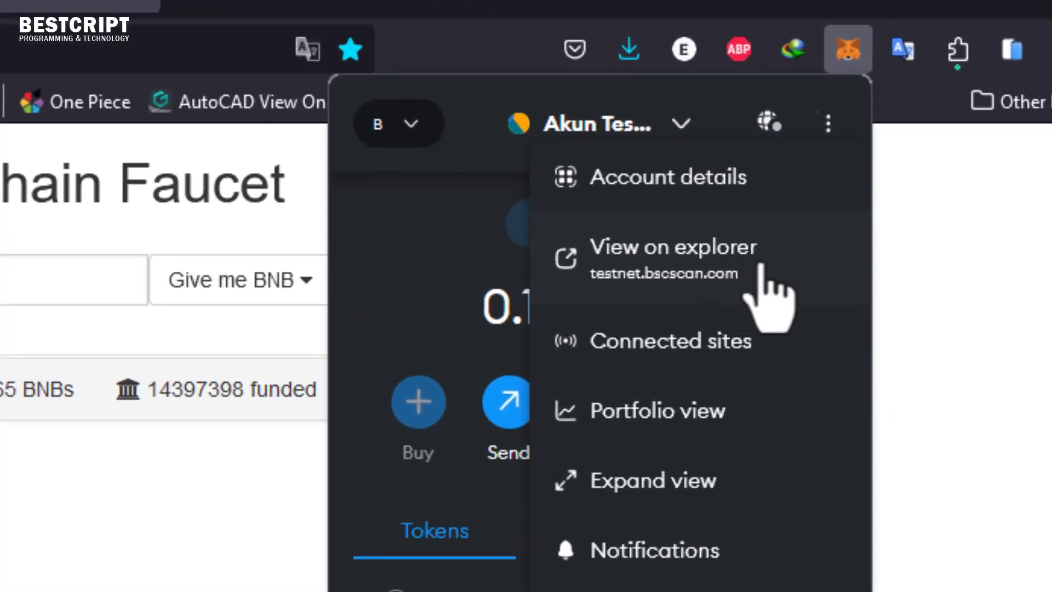
left_click(723, 258)
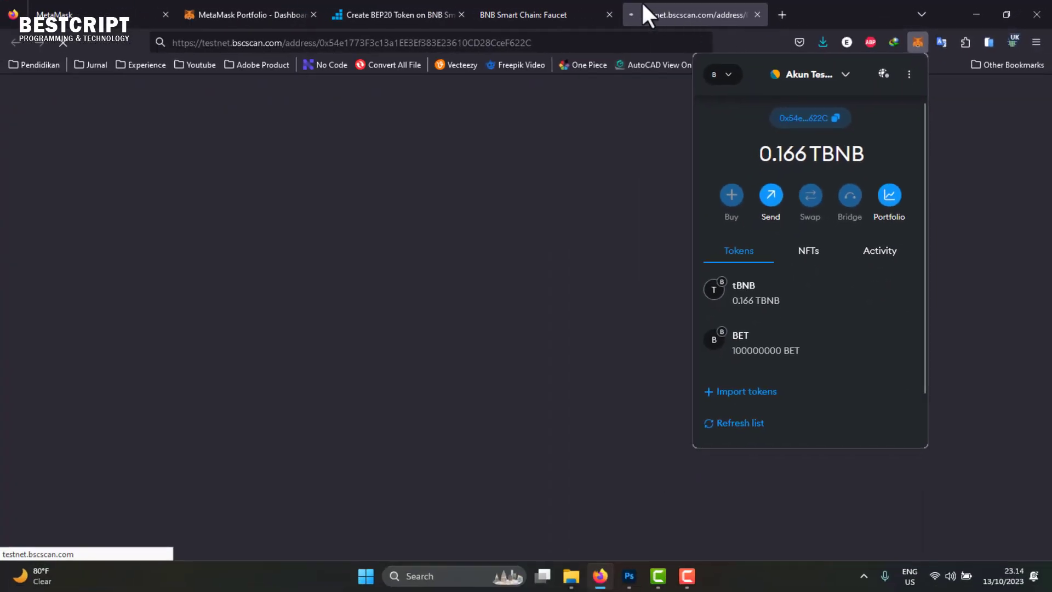
left_click(909, 74)
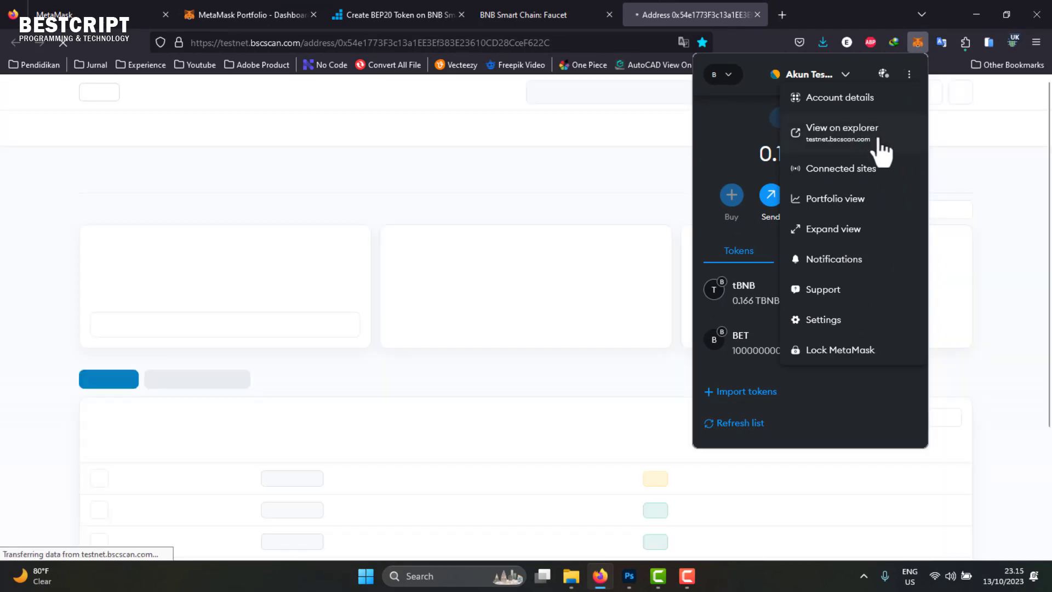
left_click(599, 380)
- Review the four transactions, selecting the Deploy Contract row's From address
scroll(600, 379, "down", 3)
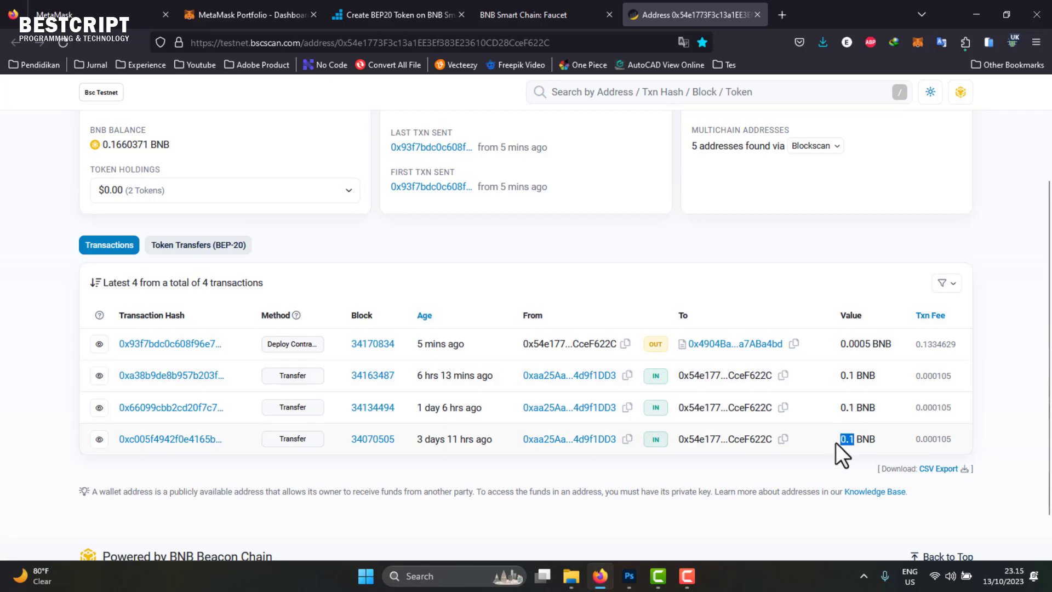
left_click(559, 16)
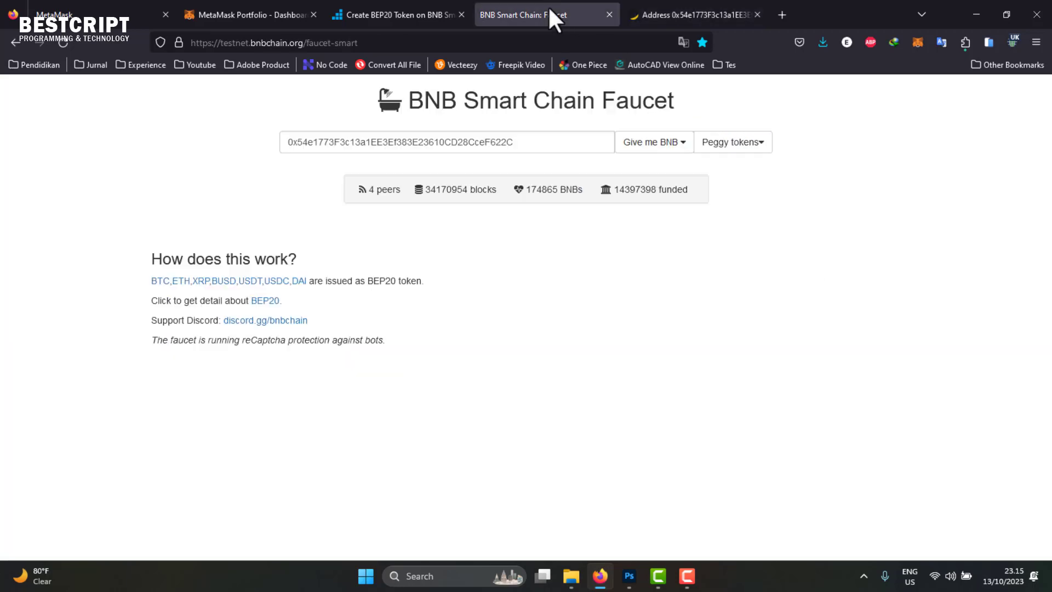
left_click(662, 24)
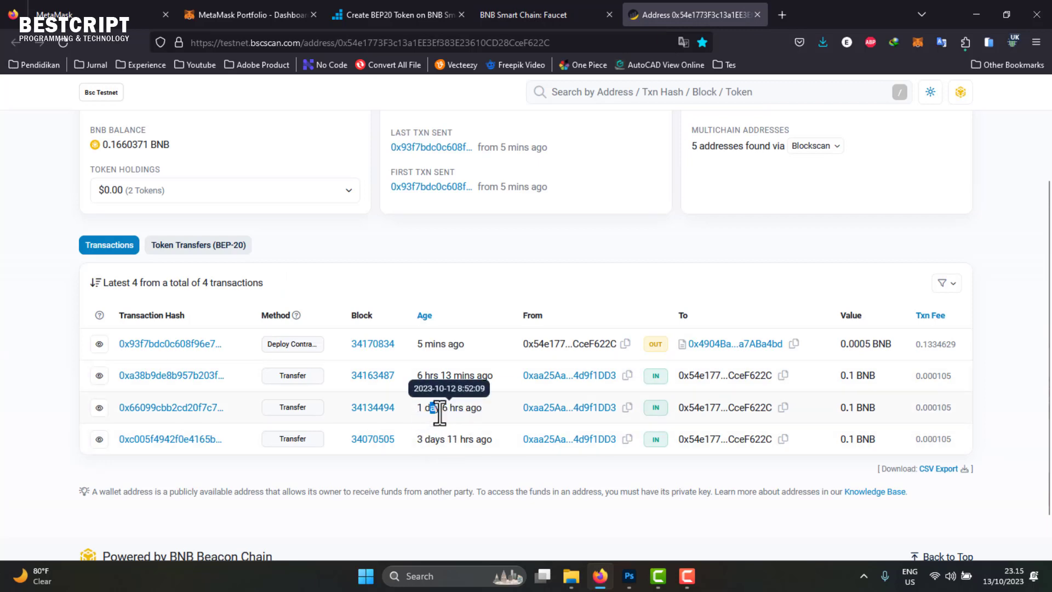
double_click(432, 375)
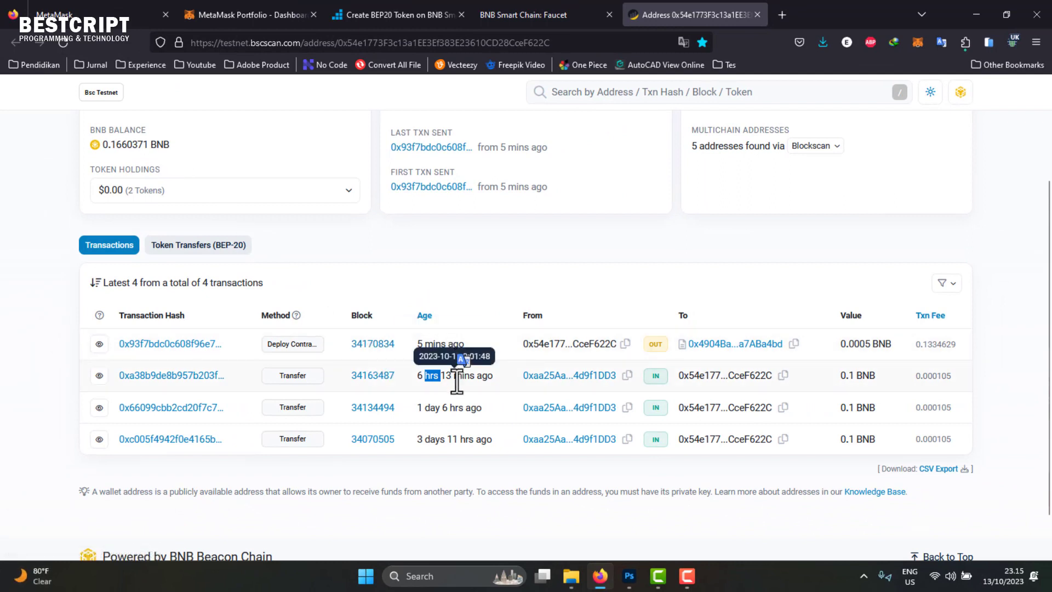
scroll(146, 196, "up", 3)
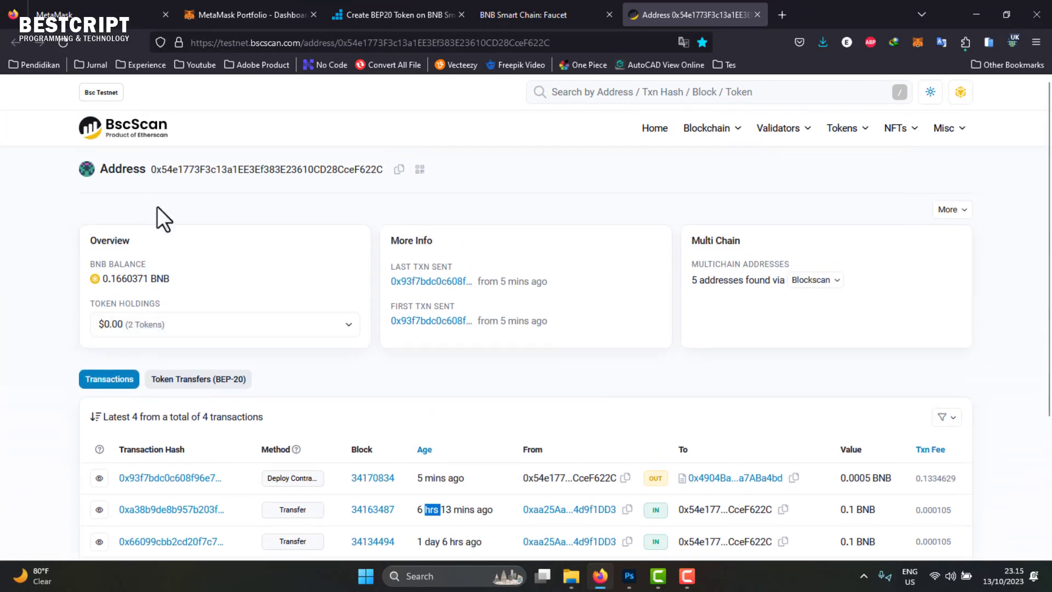
scroll(518, 461, "down", 2)
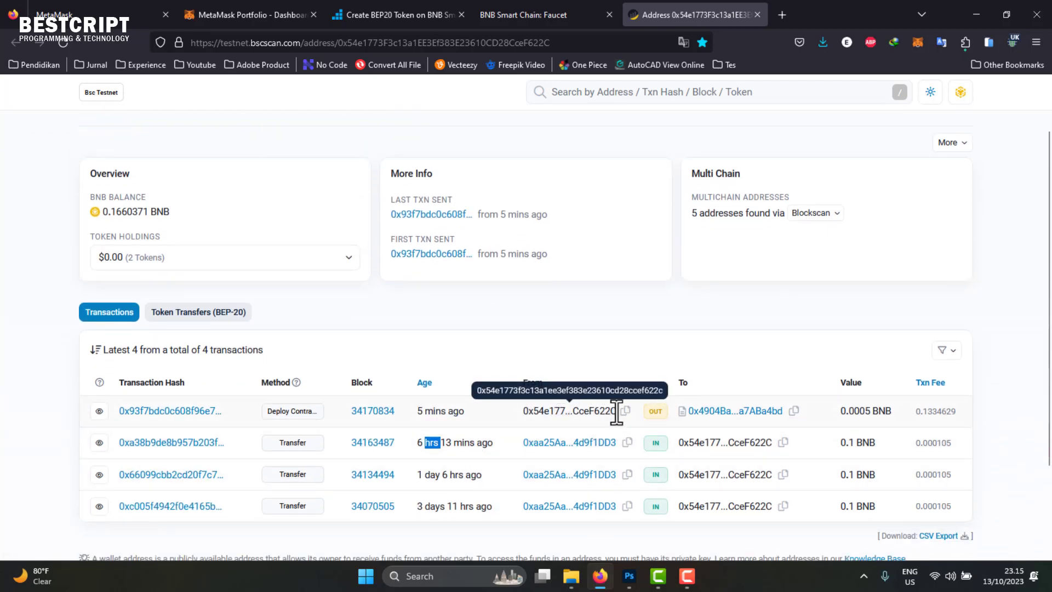
left_click_drag(616, 411, 559, 411)
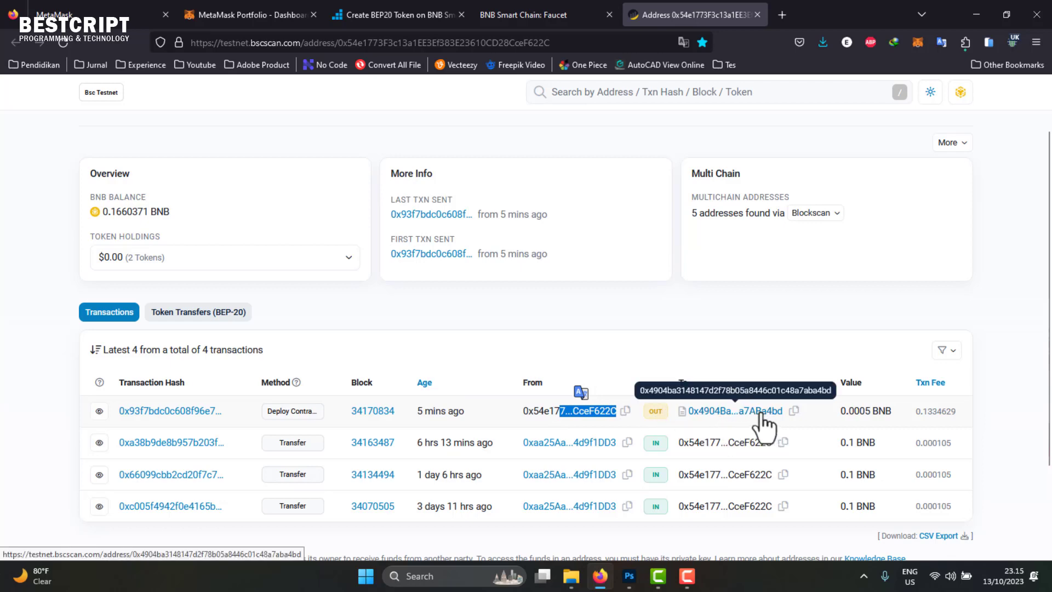
left_click(362, 9)
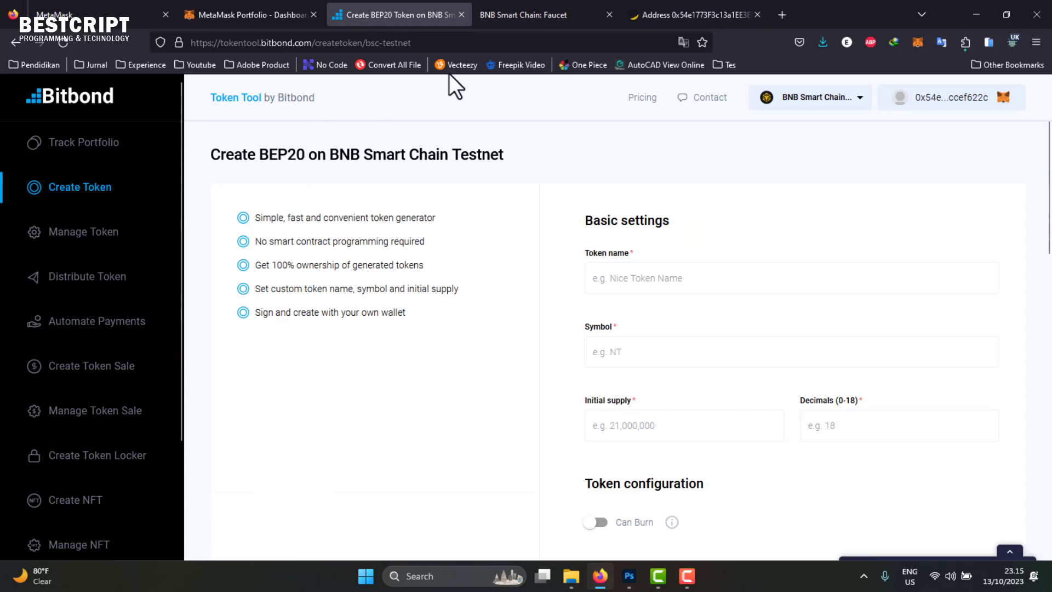
left_click(680, 6)
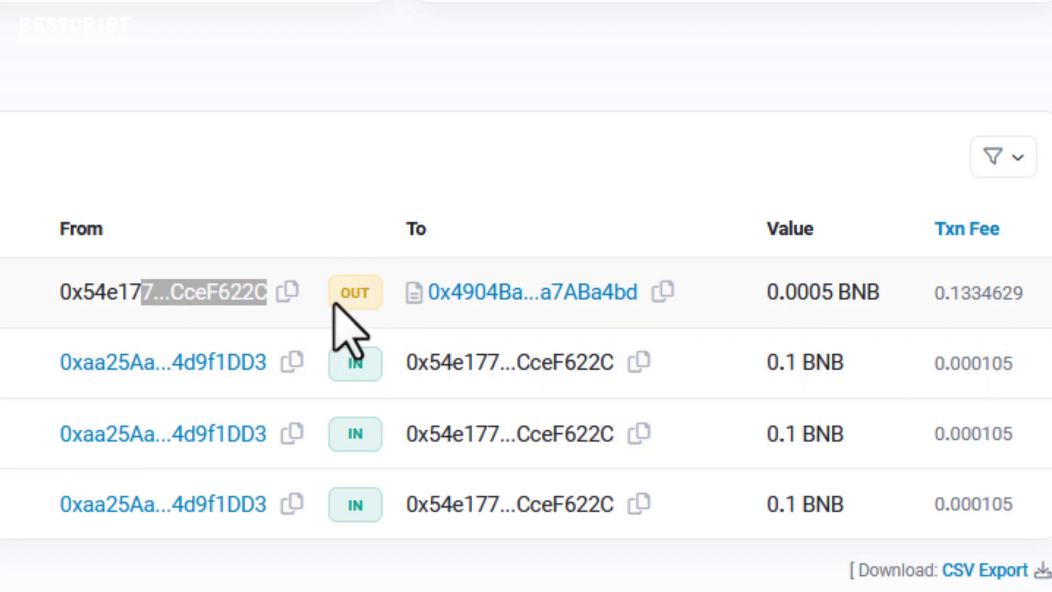
left_click_drag(814, 373, 889, 374)
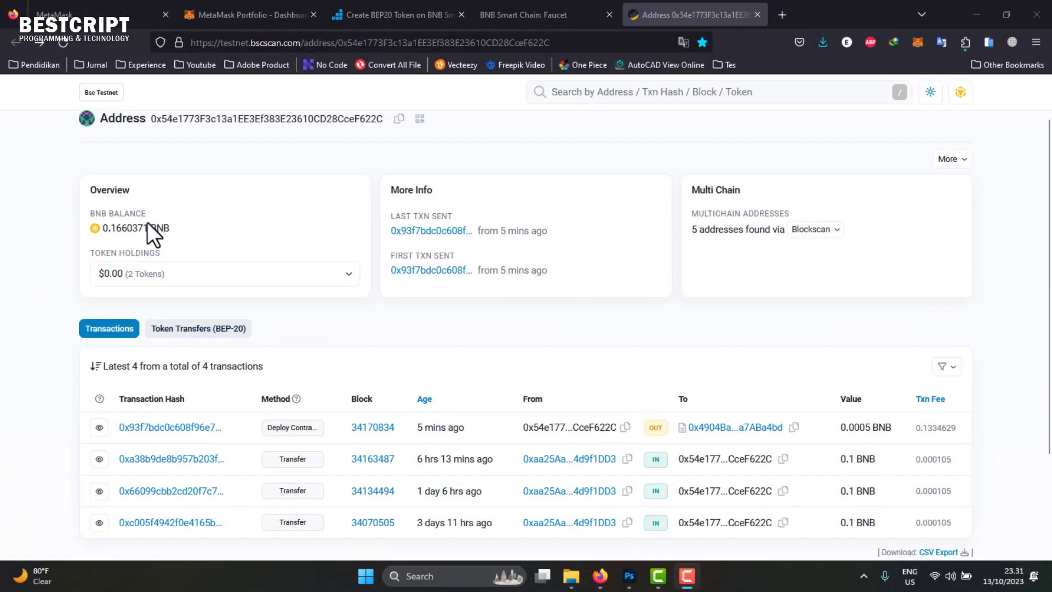
scroll(133, 207, "down", 3)
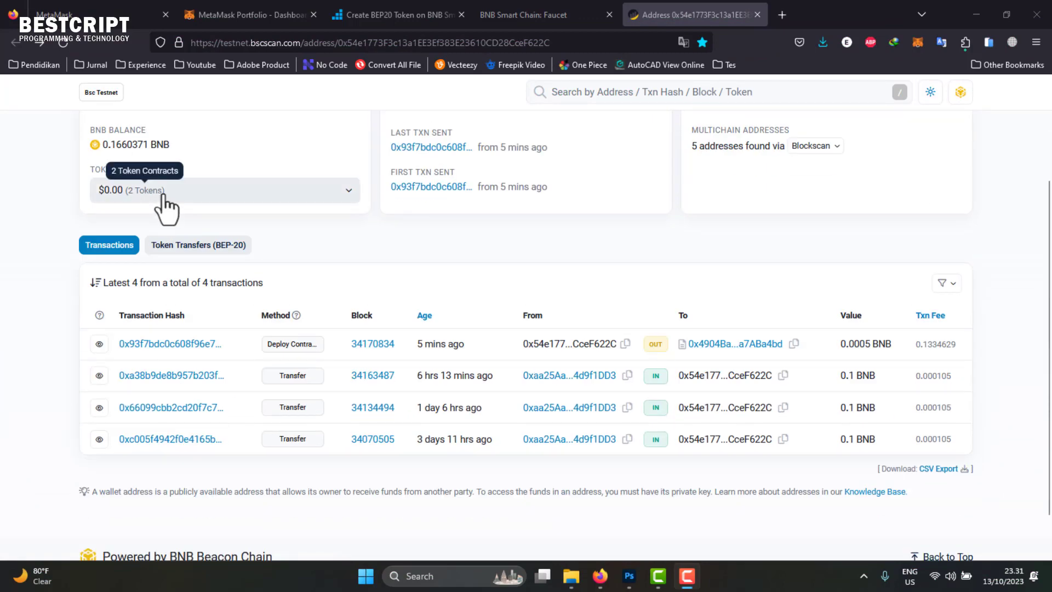
- Open the BESTCRIPT TOKEN (BET) page from the wallet's Token Holdings list
left_click(121, 192)
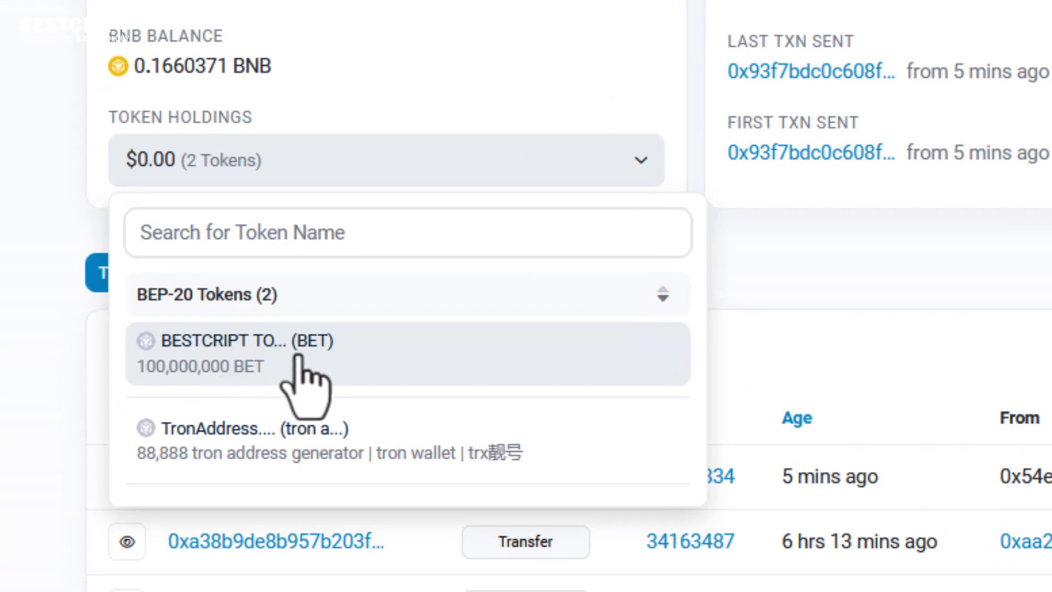
left_click(186, 342)
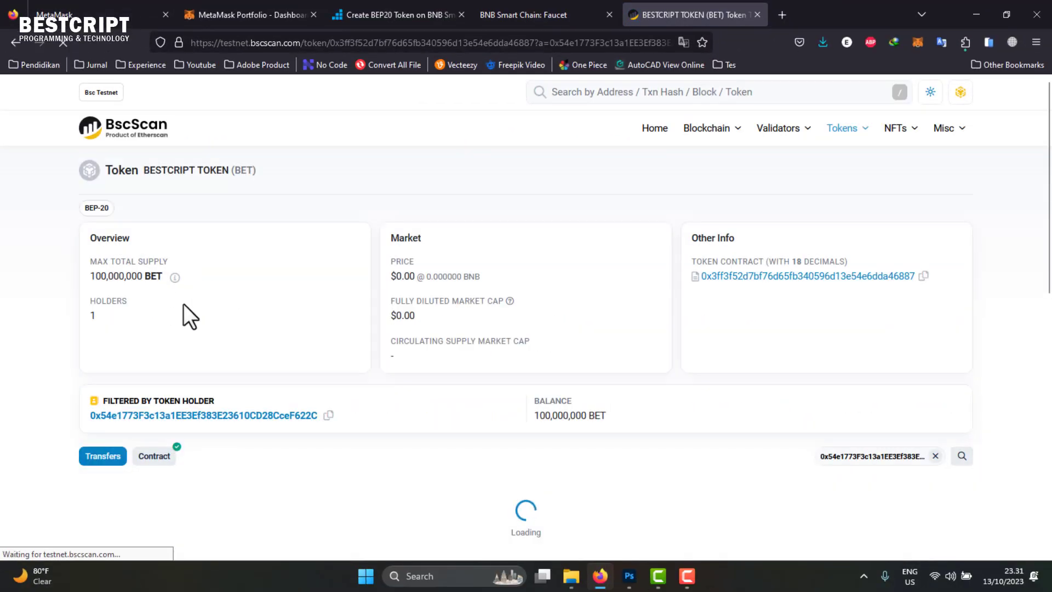
scroll(158, 301, "down", 4)
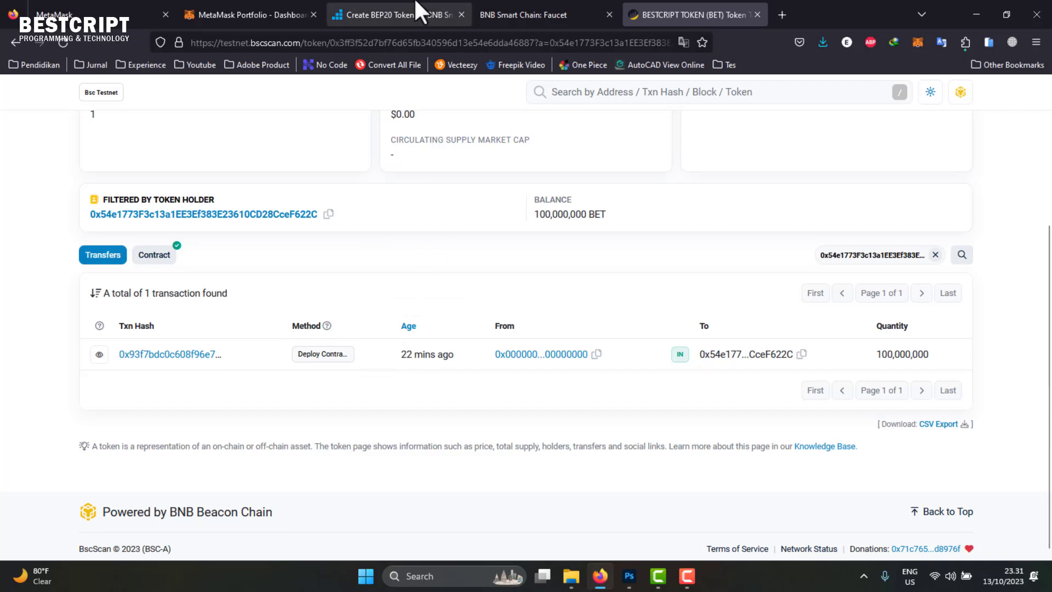
left_click(382, 9)
left_click(718, 12)
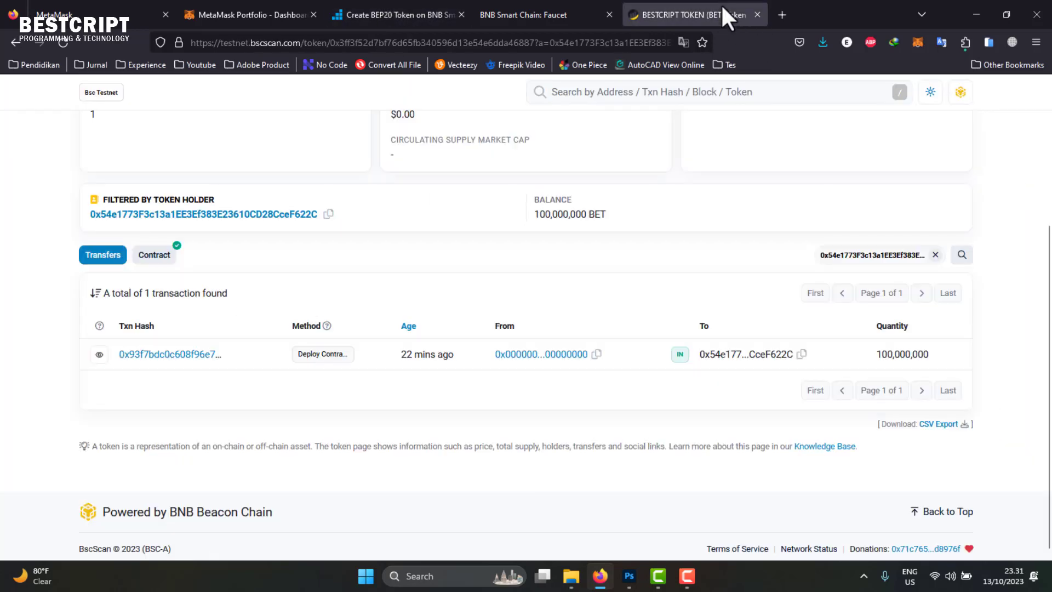
- Review the token overview showing 100,000,000 BET max supply and 1 holder
scroll(216, 298, "up", 5)
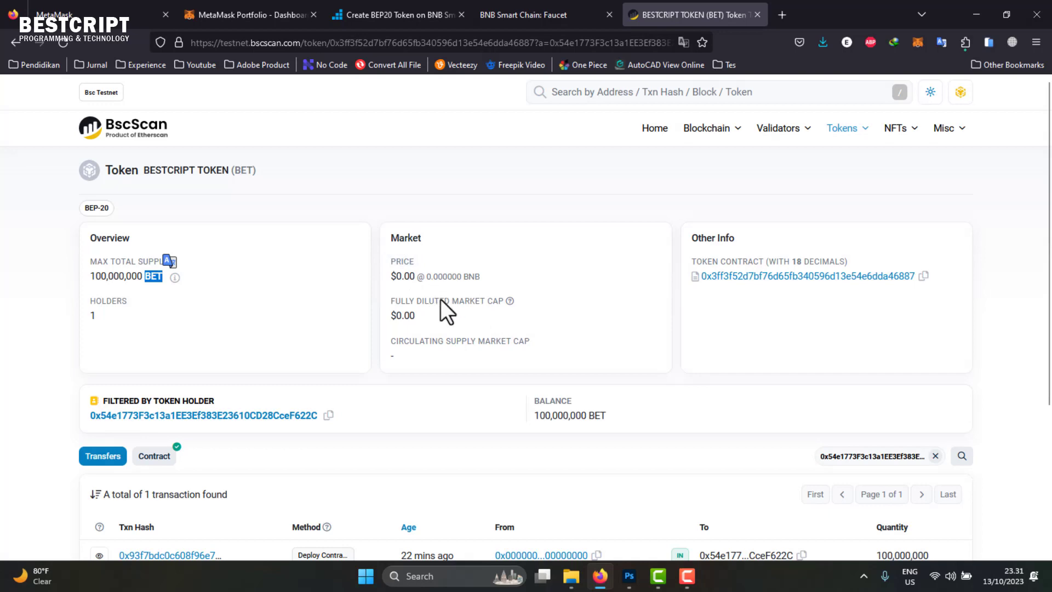
scroll(363, 416, "down", 4)
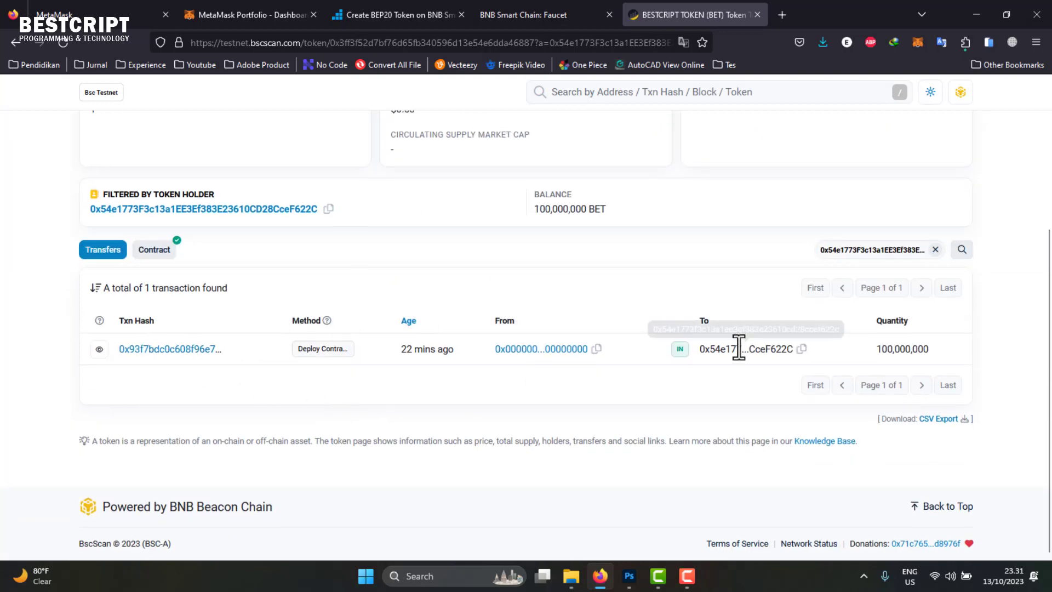
scroll(767, 341, "up", 4)
scroll(575, 191, "down", 3)
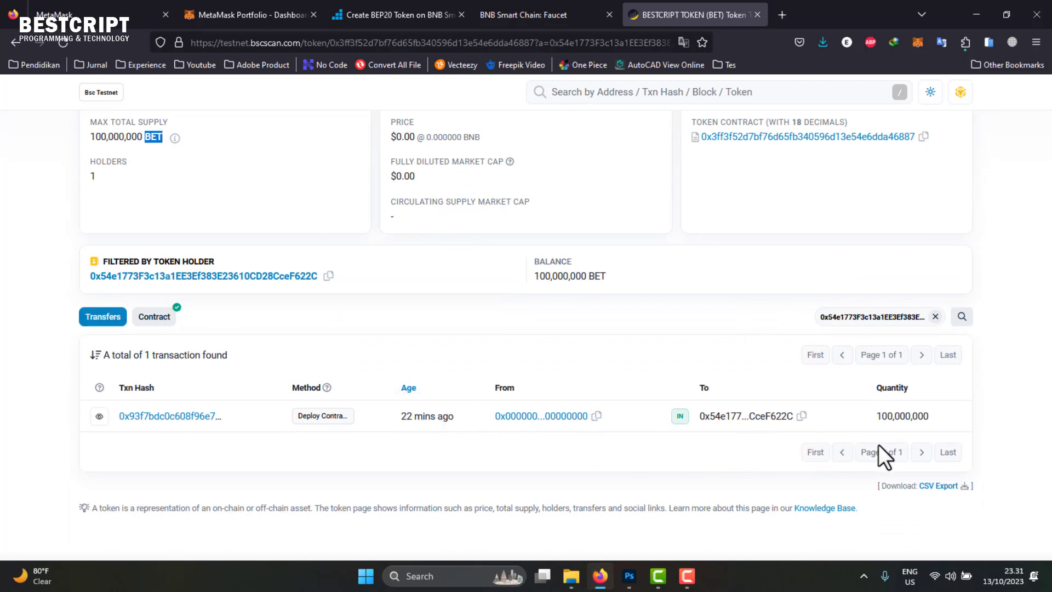
scroll(658, 410, "up", 3)
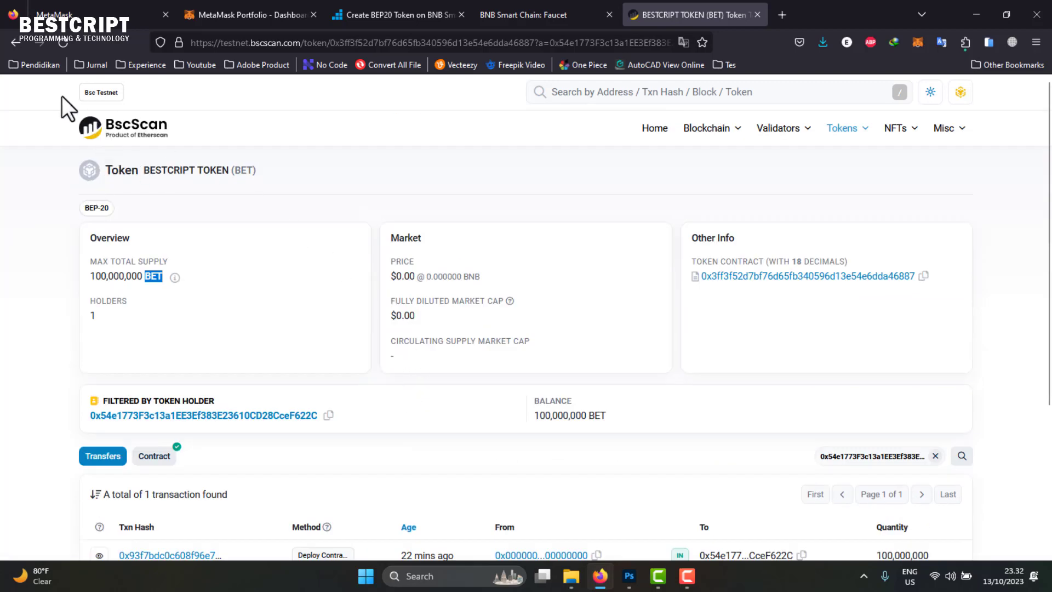
left_click(14, 44)
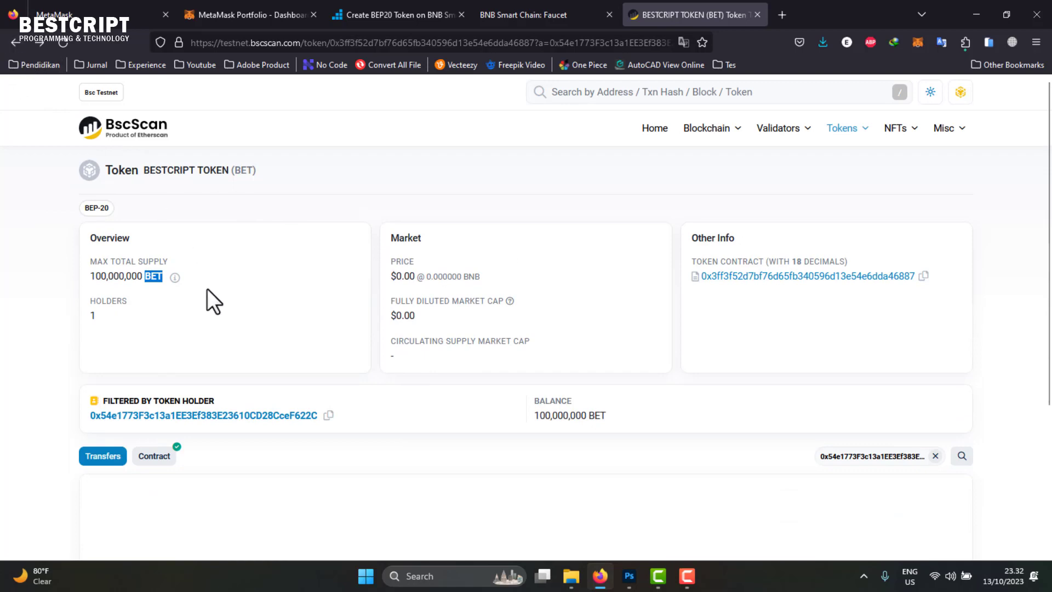
double_click(92, 316)
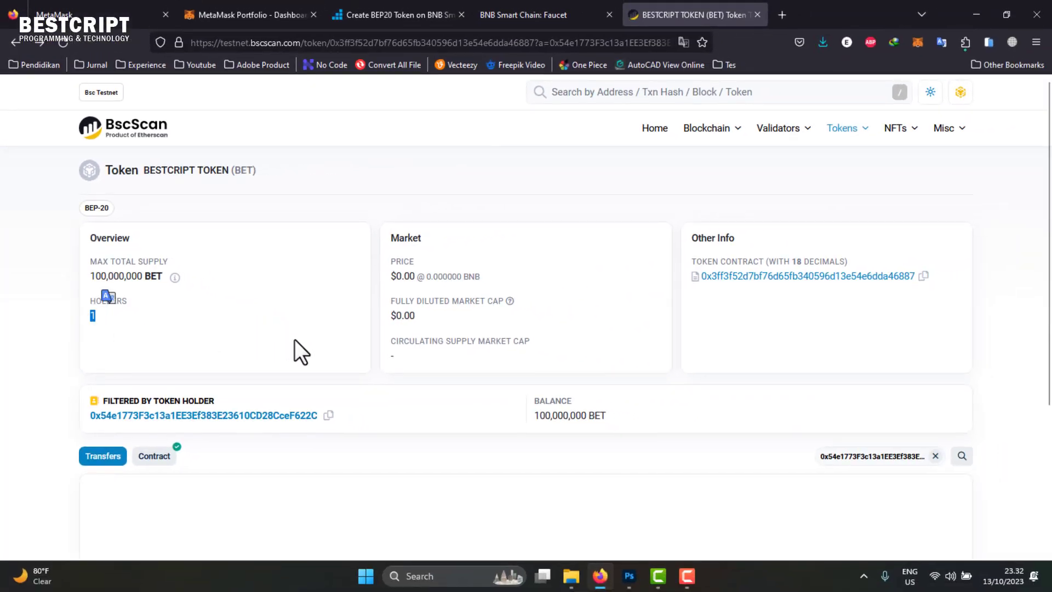
scroll(218, 347, "down", 4)
scroll(345, 336, "up", 4)
left_click(15, 40)
- Reopen and close the Token Holdings list, then go back to the wallet's address page
left_click(501, 268)
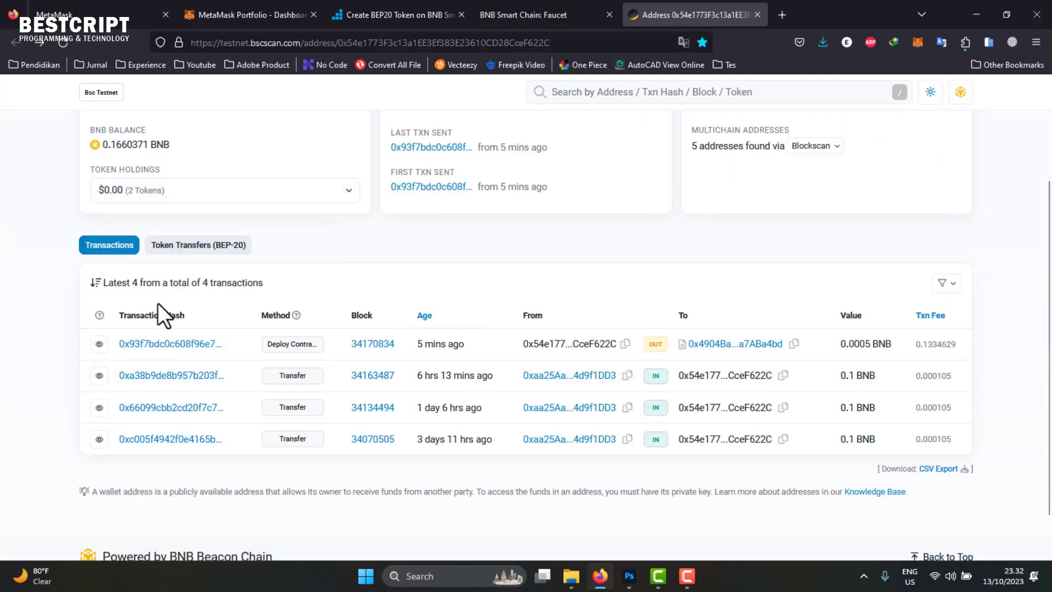
scroll(201, 317, "up", 3)
left_click(156, 327)
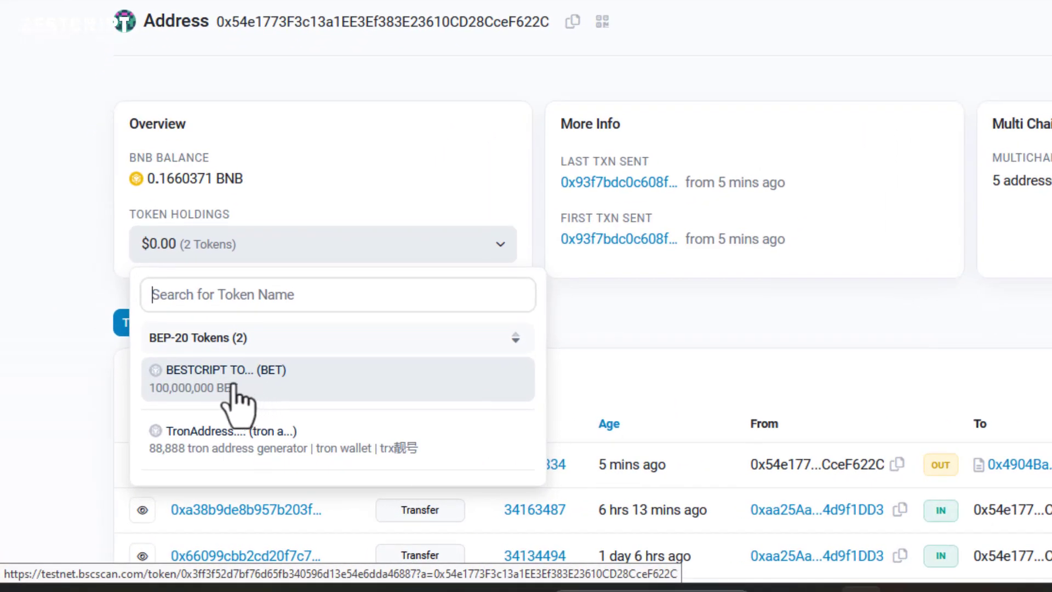
left_click(568, 310)
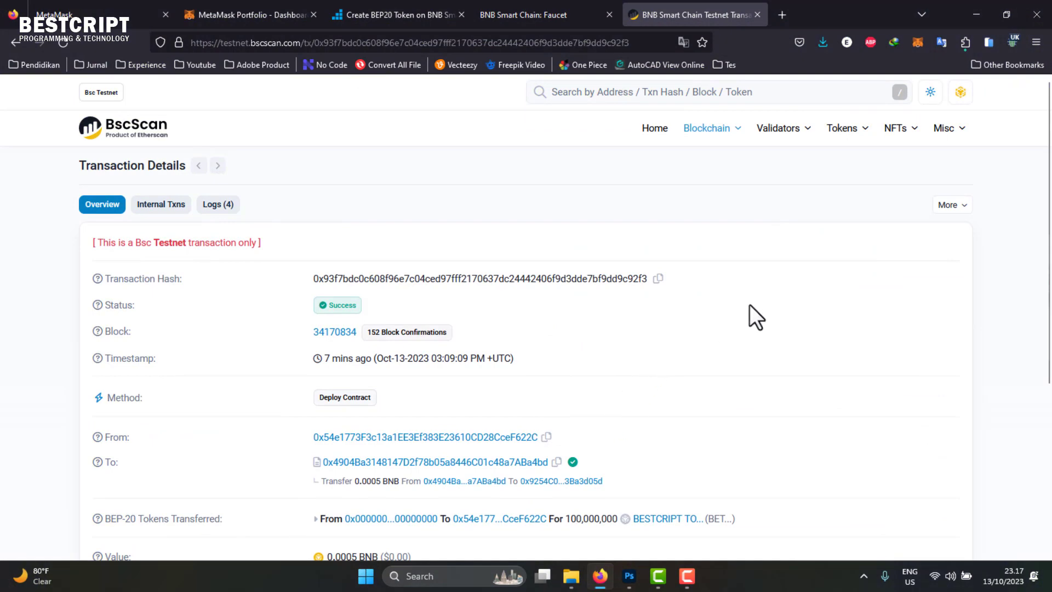
left_click(17, 42)
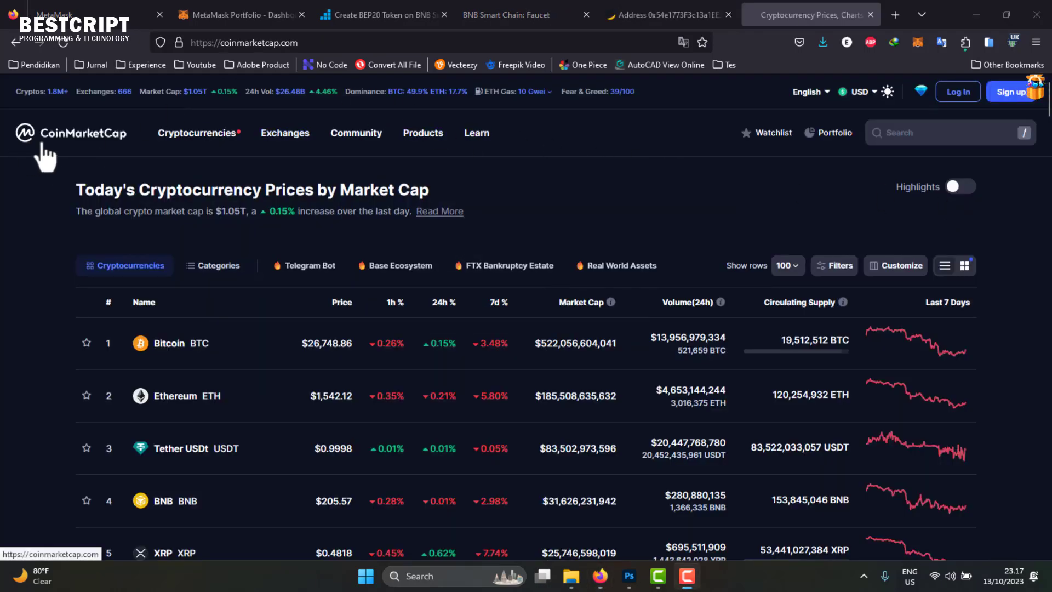
- Scroll CoinMarketCap, then check the faucet page's BNB amount options
scroll(345, 305, "down", 3)
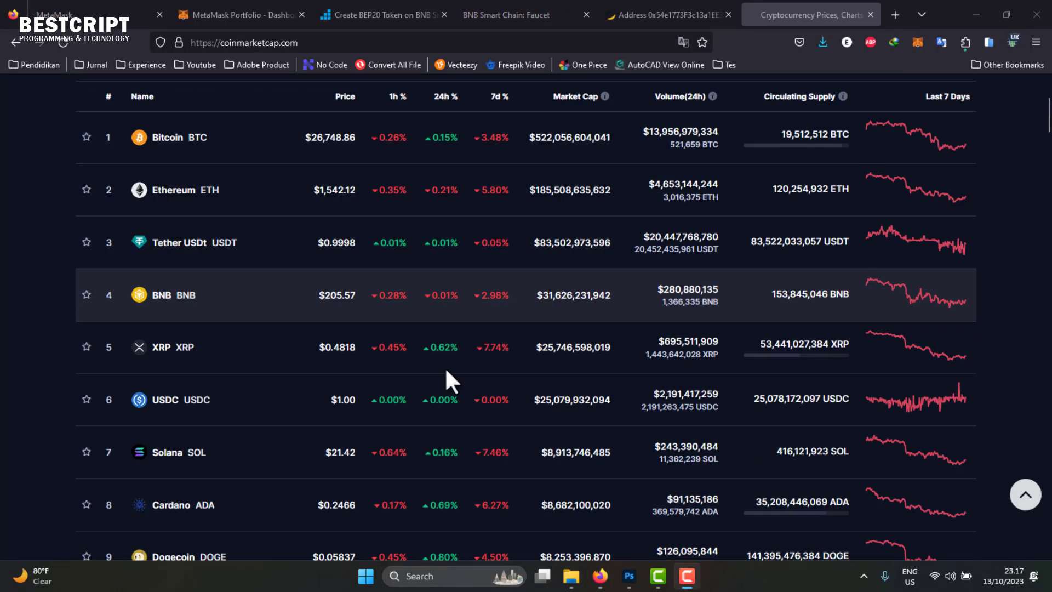
scroll(211, 305, "down", 5)
scroll(159, 275, "up", 8)
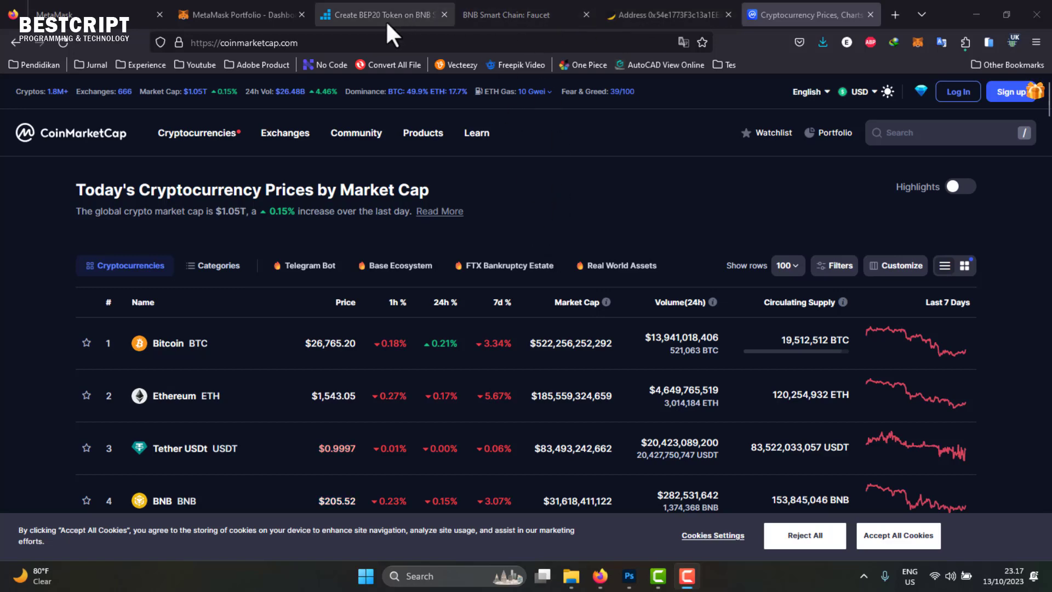
left_click(480, 12)
left_click(654, 143)
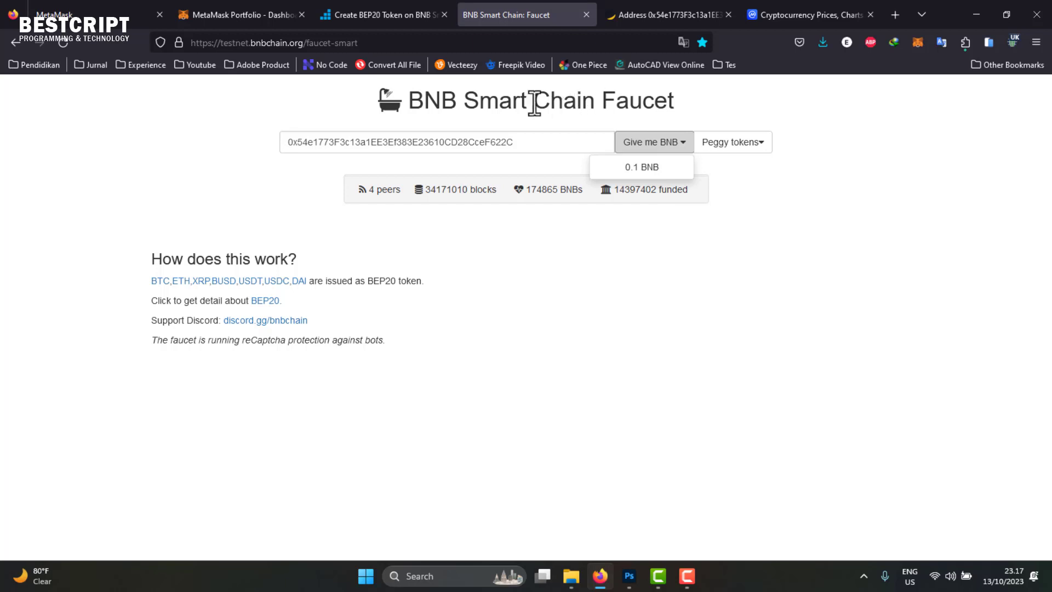
left_click(765, 108)
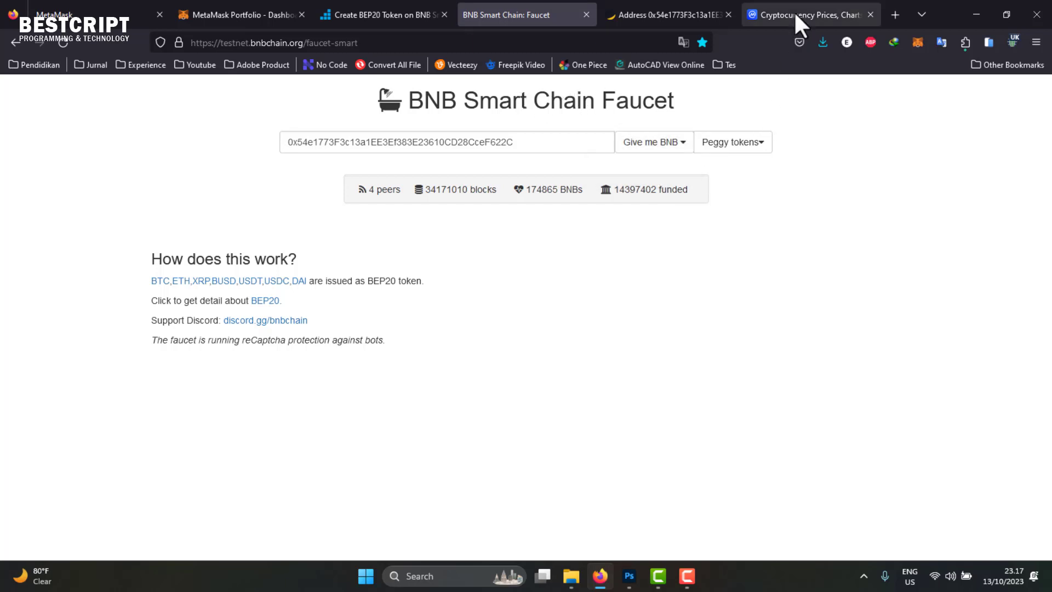
- Back on CoinMarketCap, check the BET balance in the MetaMask wallet
left_click(793, 14)
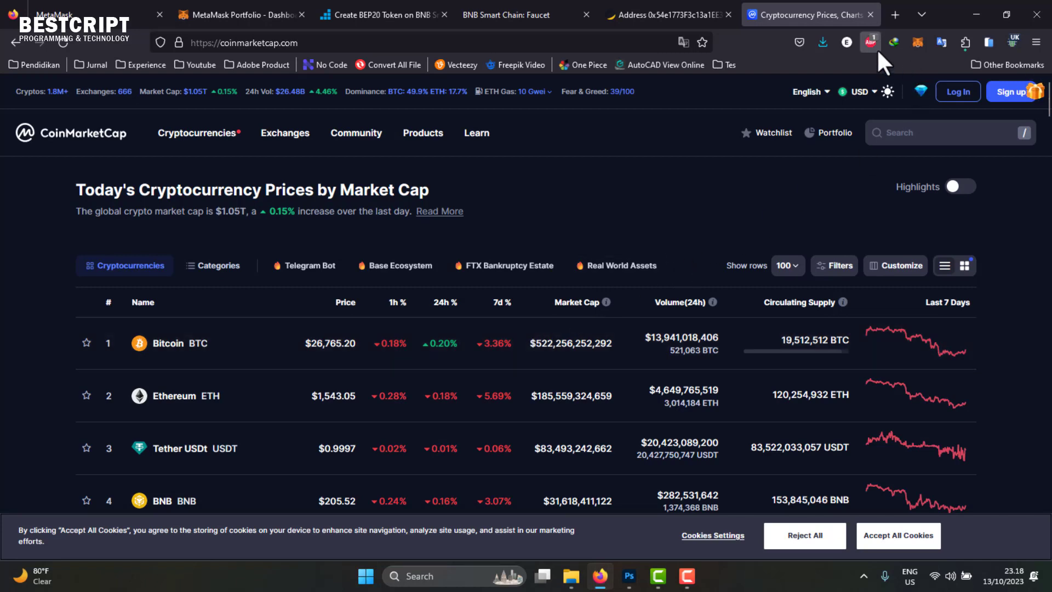
left_click(918, 43)
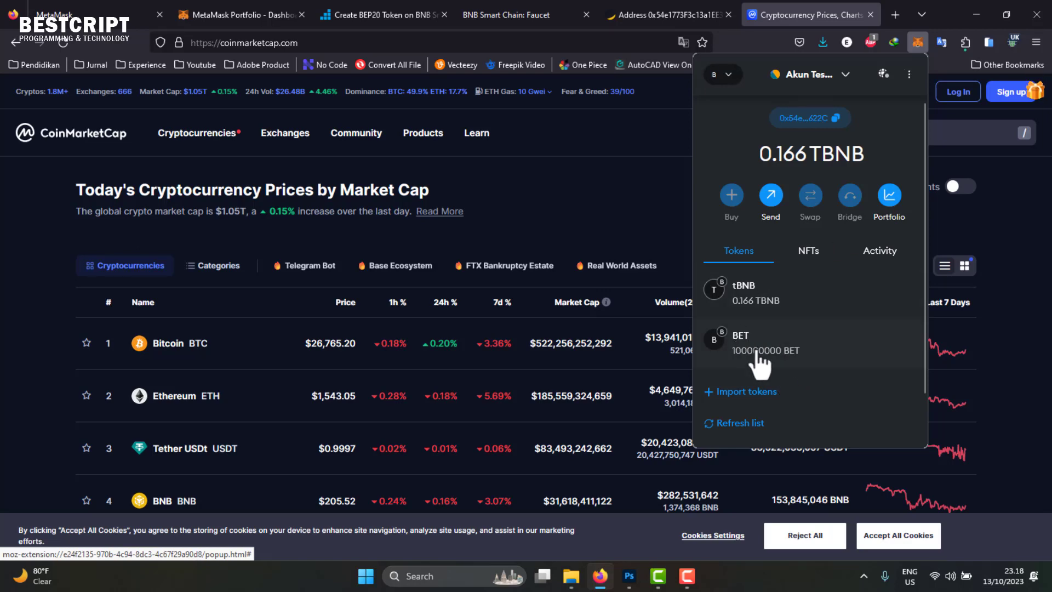
left_click(560, 181)
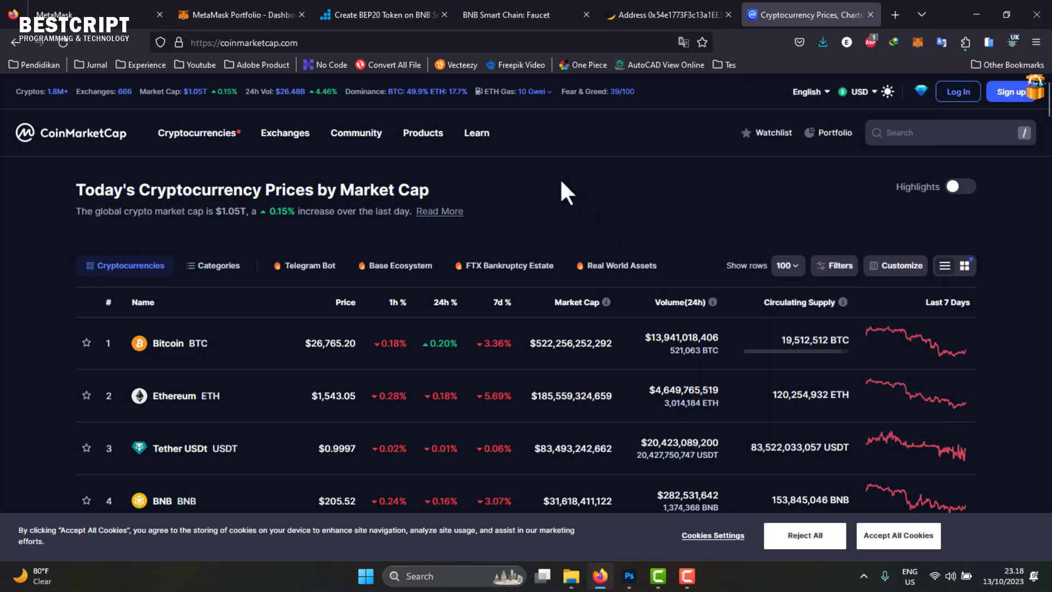